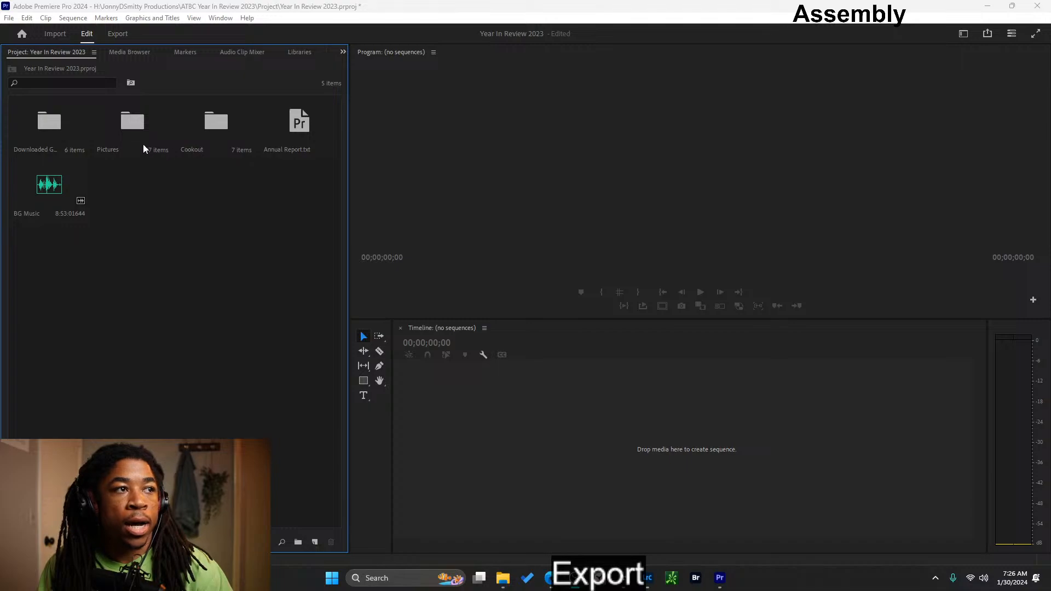
- Open Annual Report.txt from the project, read through its list of events, and minimize it
{"action": "double_click", "coordinate": [299, 133]}
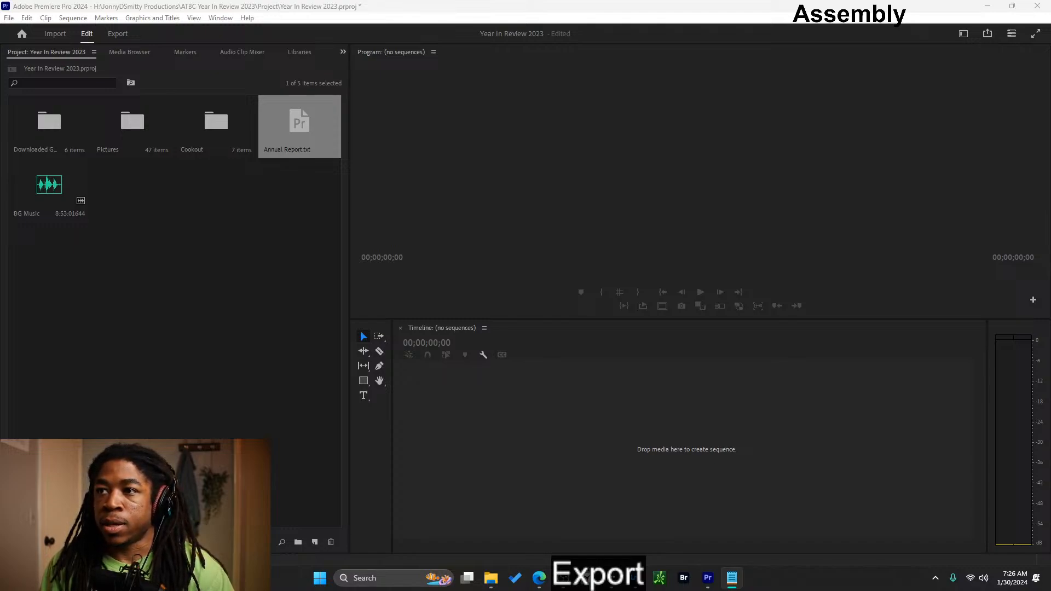
{"action": "left_click_drag", "start_coordinate": [449, 107], "coordinate": [683, 103]}
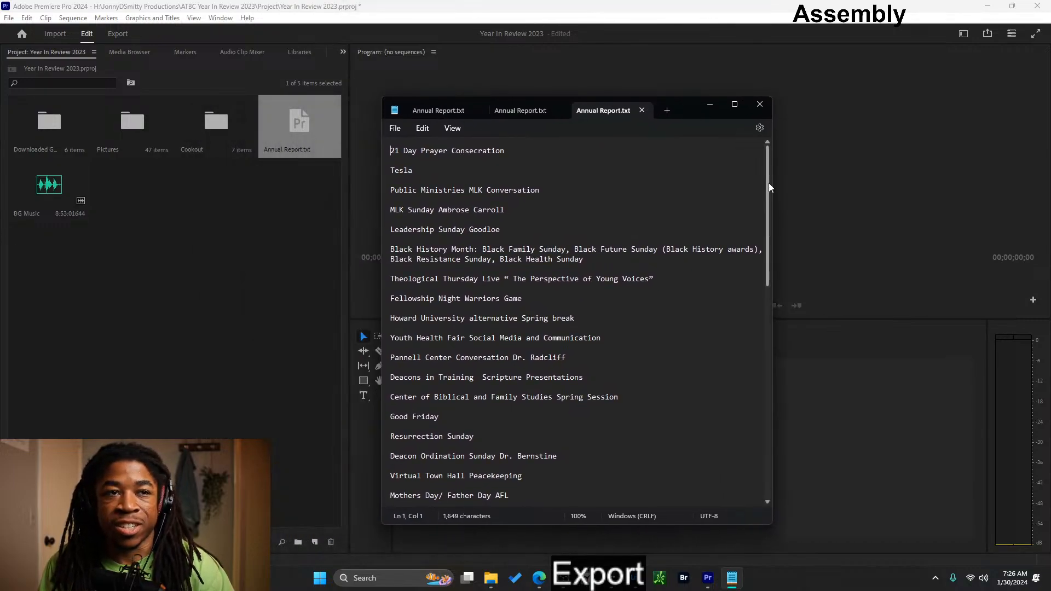
{"action": "left_click_drag", "start_coordinate": [768, 183], "coordinate": [734, 151]}
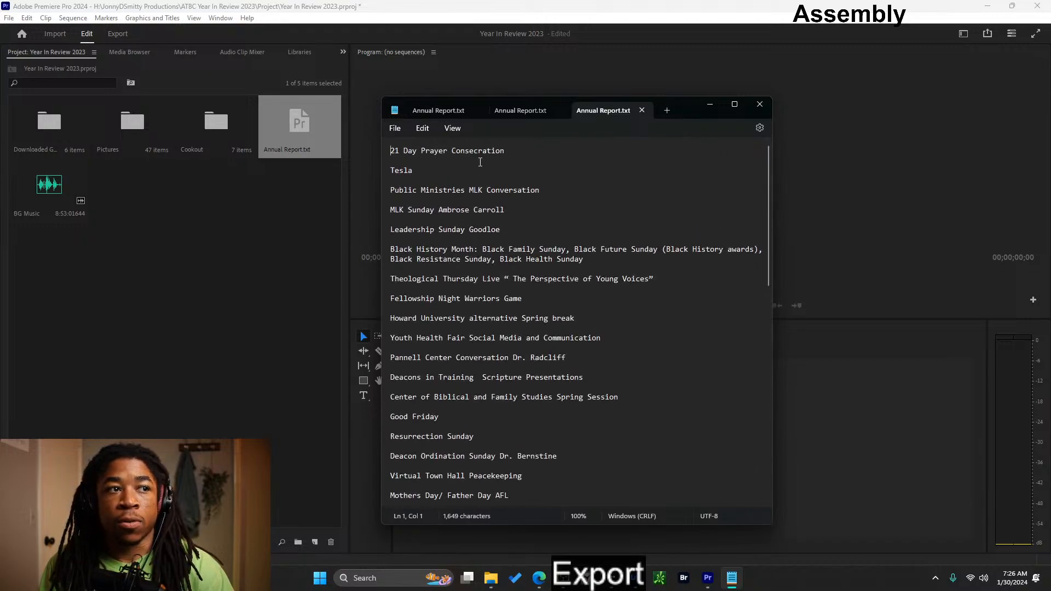
{"action": "mouse_move", "coordinate": [506, 149]}
{"action": "left_mouse_down"}
{"action": "mouse_move", "coordinate": [391, 151]}
{"action": "mouse_move", "coordinate": [510, 152]}
{"action": "left_mouse_up"}
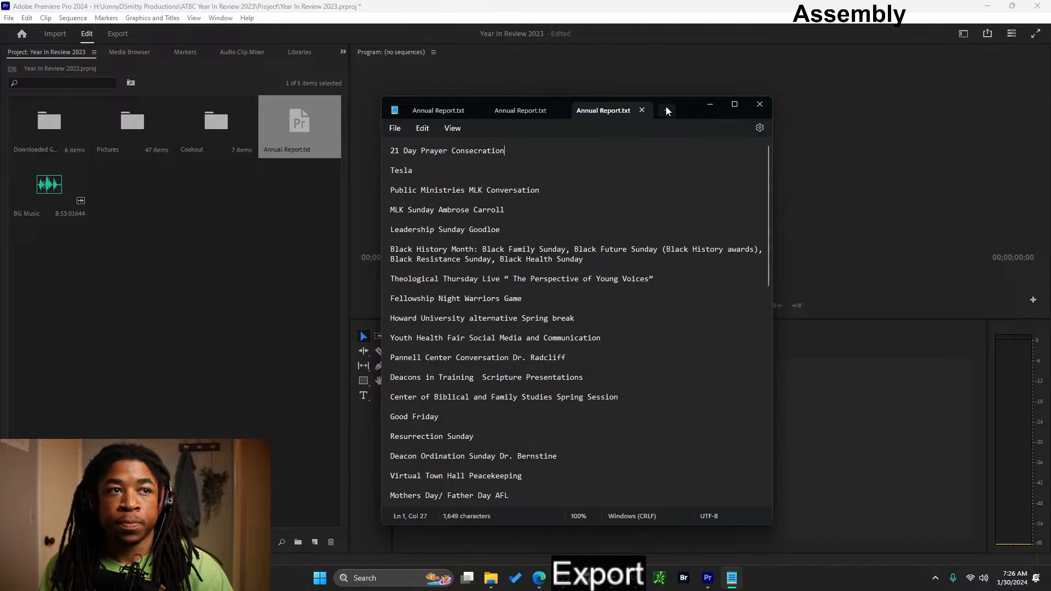
{"action": "left_click", "coordinate": [710, 104]}
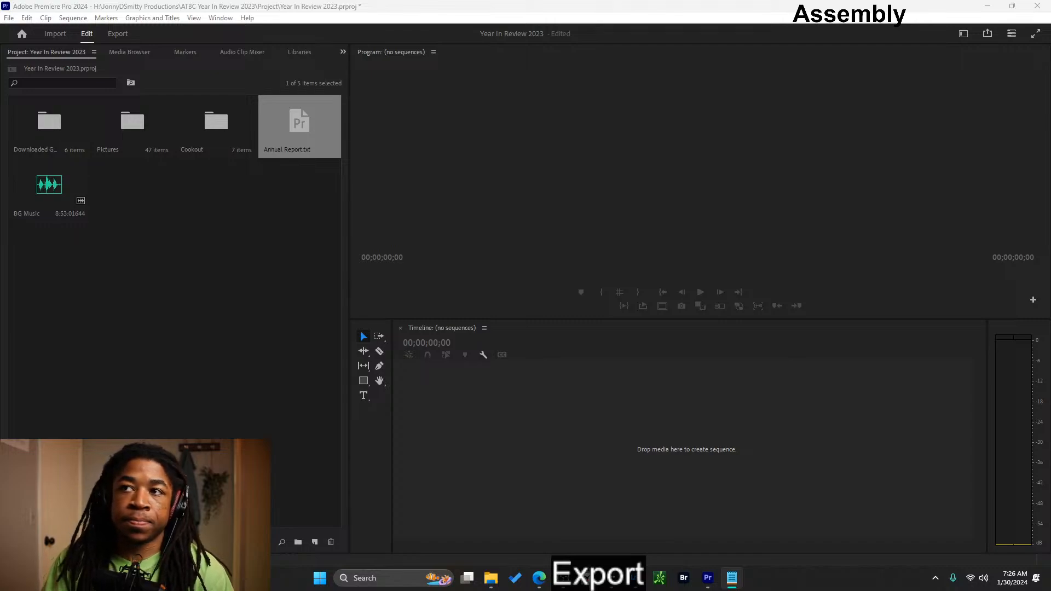
- Open the Pictures bin and enlarge its thumbnails so the images are easier to tell apart
{"action": "left_click", "coordinate": [139, 138]}
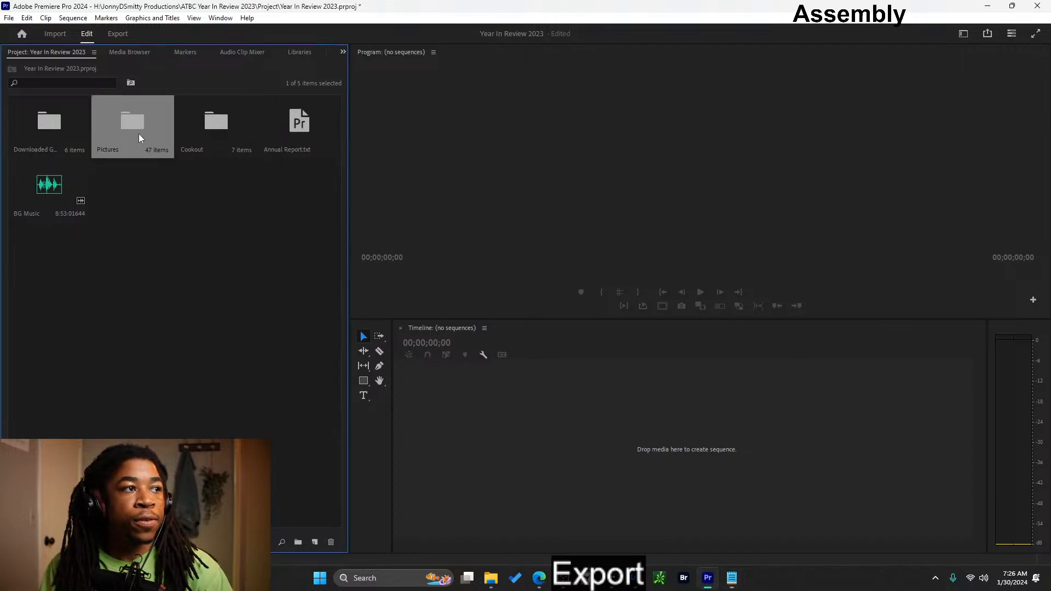
{"action": "double_click", "coordinate": [143, 130]}
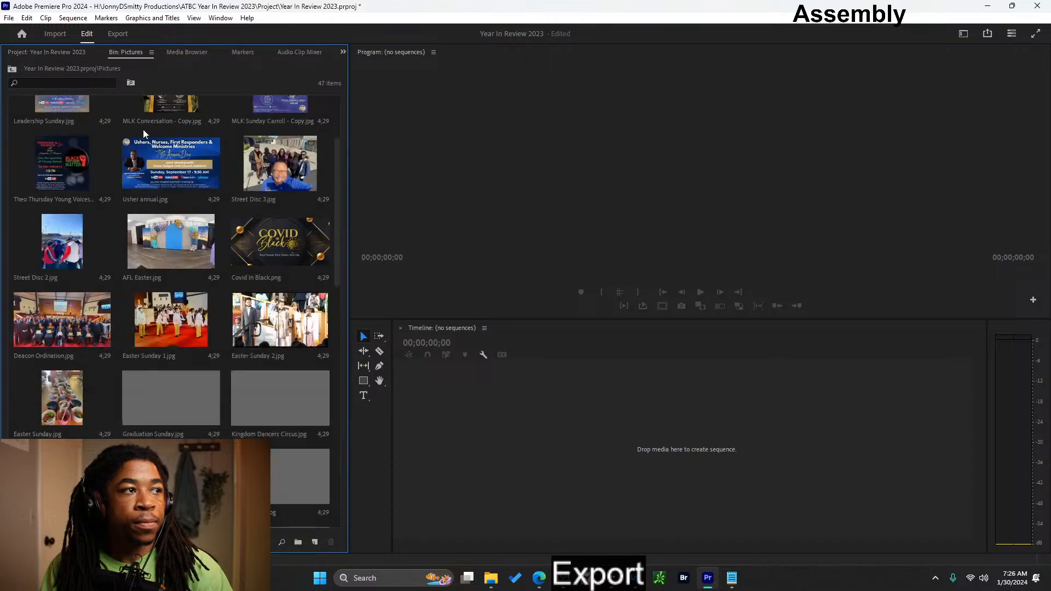
{"action": "scroll", "coordinate": [208, 338], "scroll_direction": "up", "scroll_amount": 2}
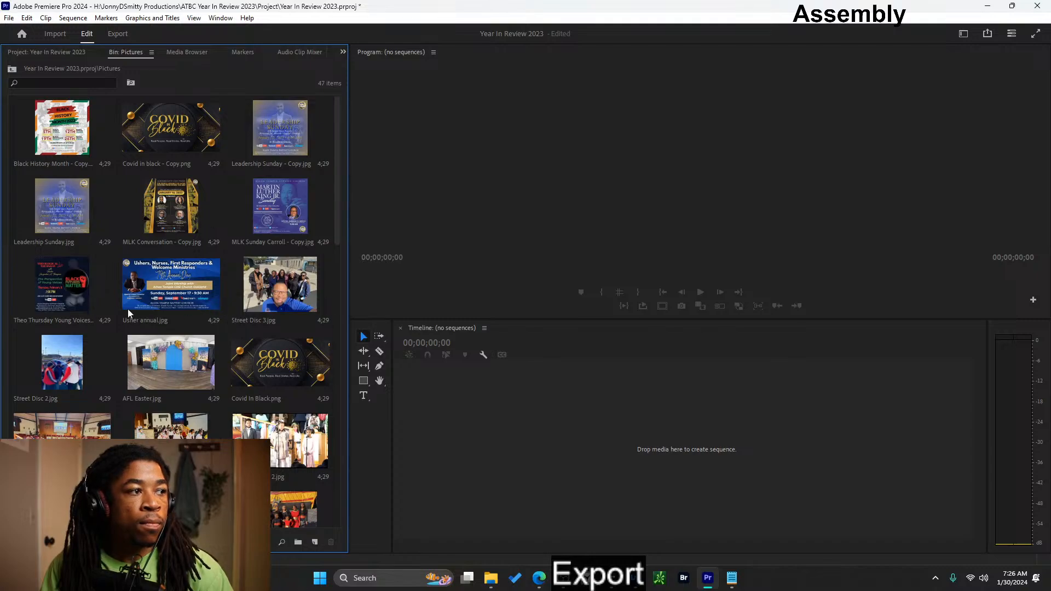
{"action": "scroll", "coordinate": [209, 315], "scroll_direction": "down", "scroll_amount": 3}
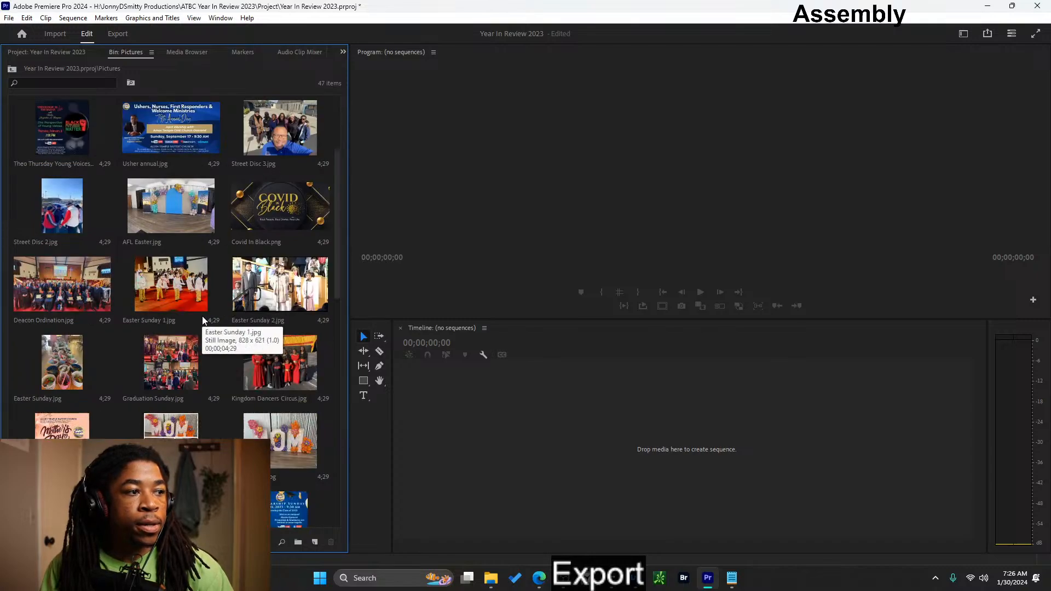
{"action": "scroll", "coordinate": [230, 290], "scroll_direction": "down", "scroll_amount": 3}
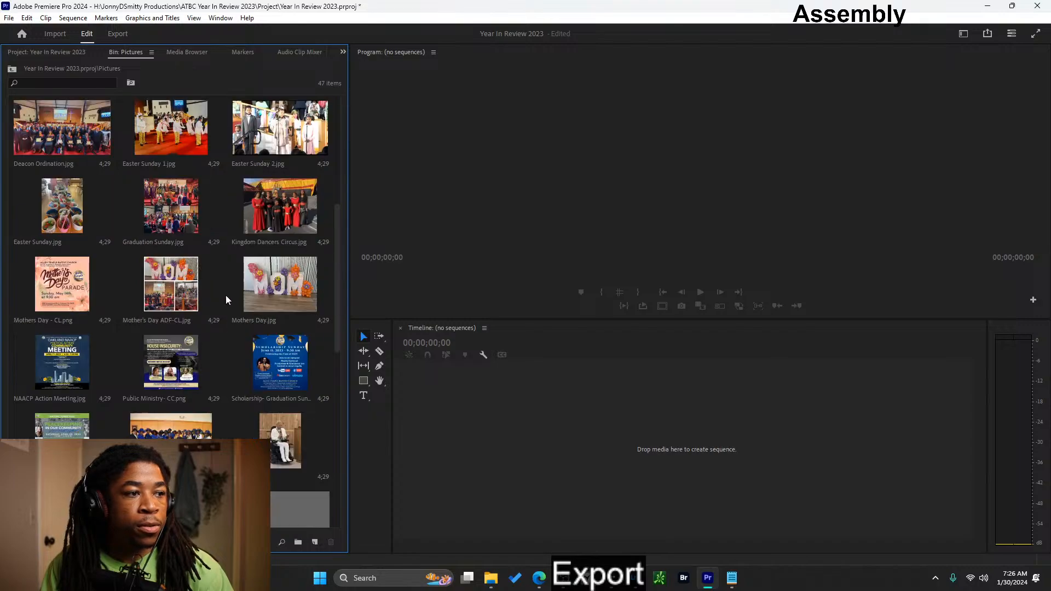
{"action": "scroll", "coordinate": [270, 377], "scroll_direction": "up", "scroll_amount": 2}
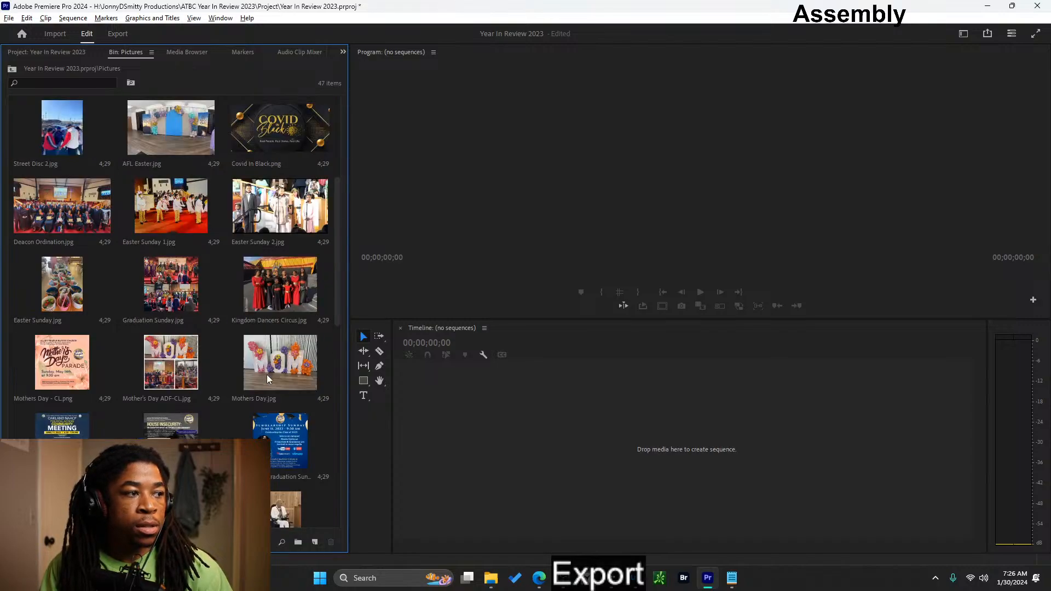
{"action": "scroll", "coordinate": [267, 374], "scroll_direction": "down", "scroll_amount": 2}
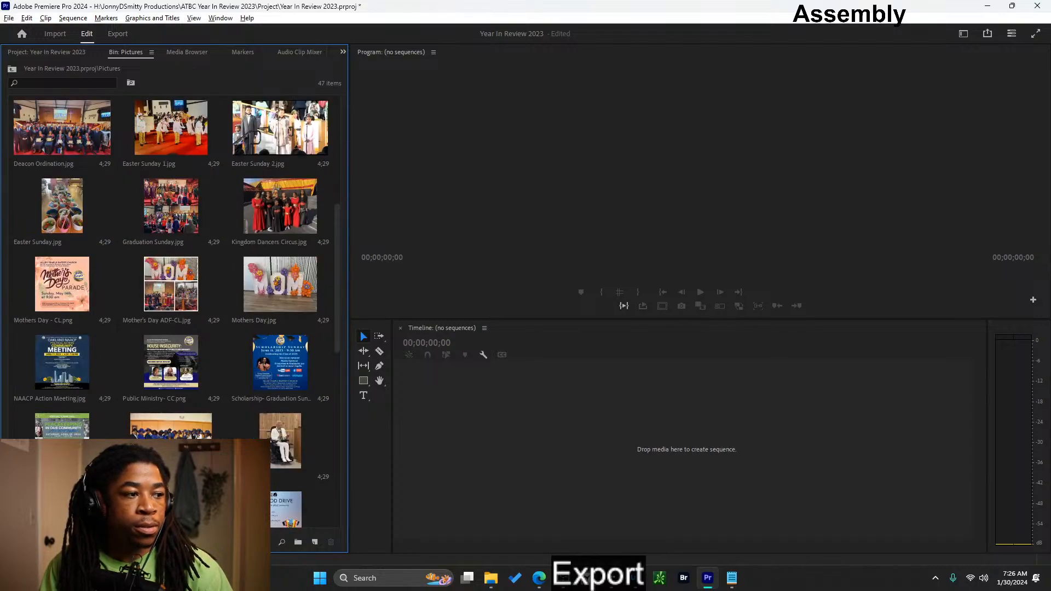
{"action": "left_click_drag", "start_coordinate": [80, 542], "coordinate": [90, 542]}
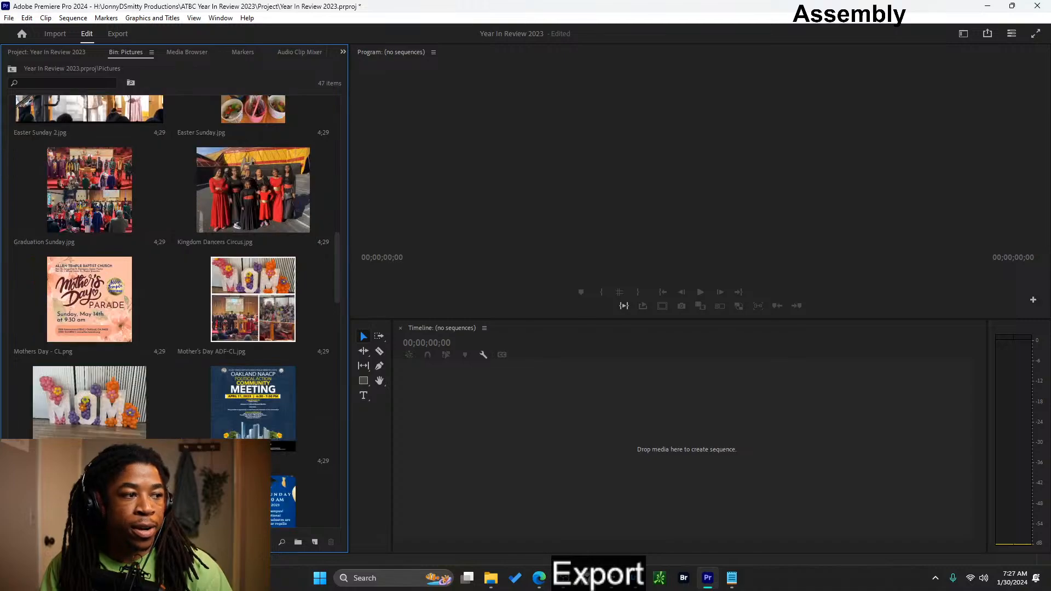
- Look through all the images in the Pictures bin to check which listed events they cover
{"action": "left_click_drag", "start_coordinate": [335, 259], "coordinate": [357, 405]}
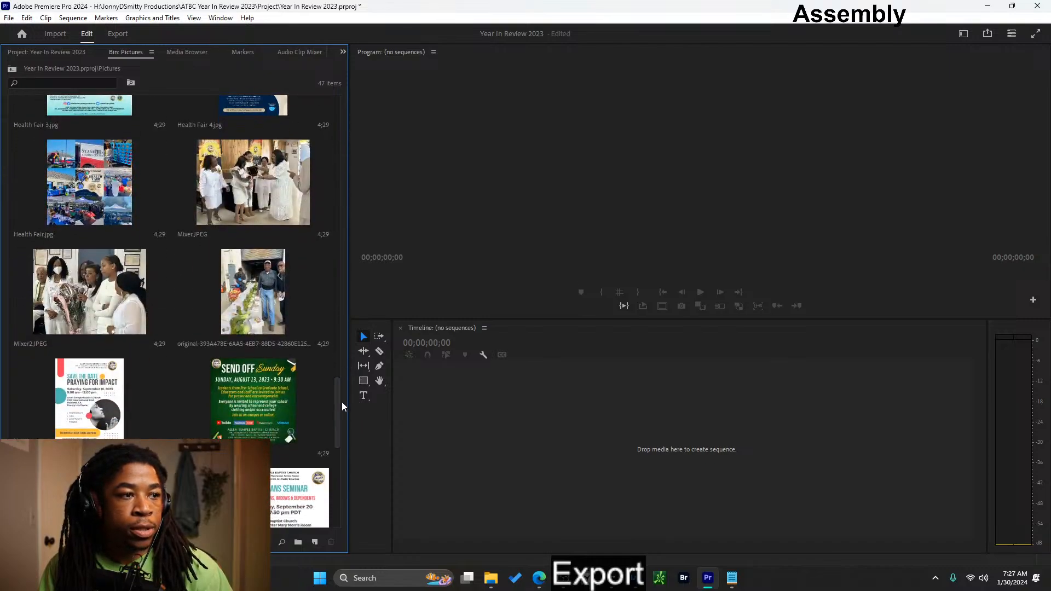
{"action": "scroll", "coordinate": [339, 402], "scroll_direction": "down", "scroll_amount": 1}
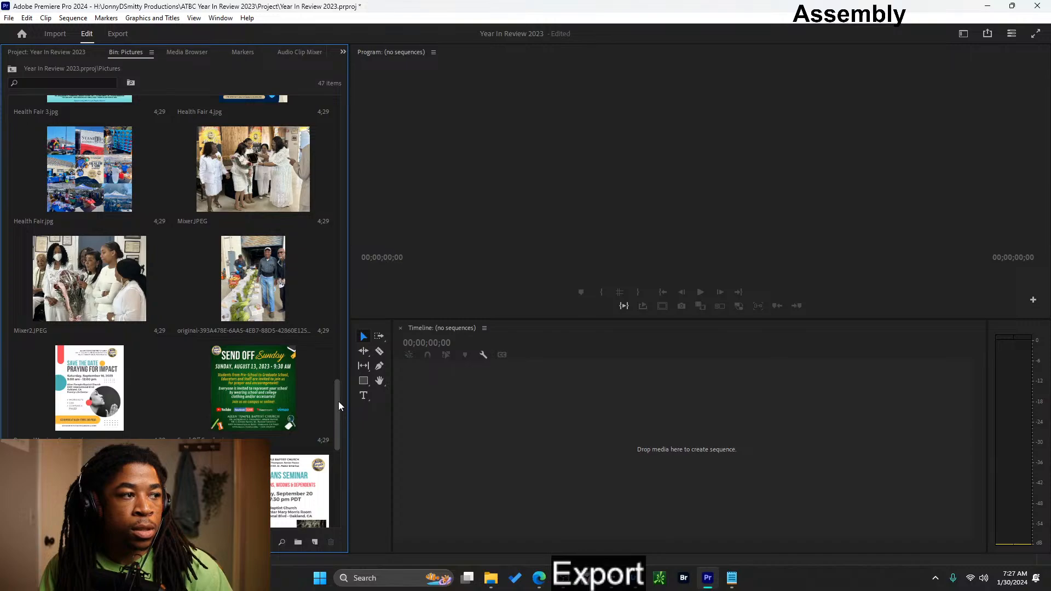
{"action": "scroll", "coordinate": [338, 401], "scroll_direction": "down", "scroll_amount": 1}
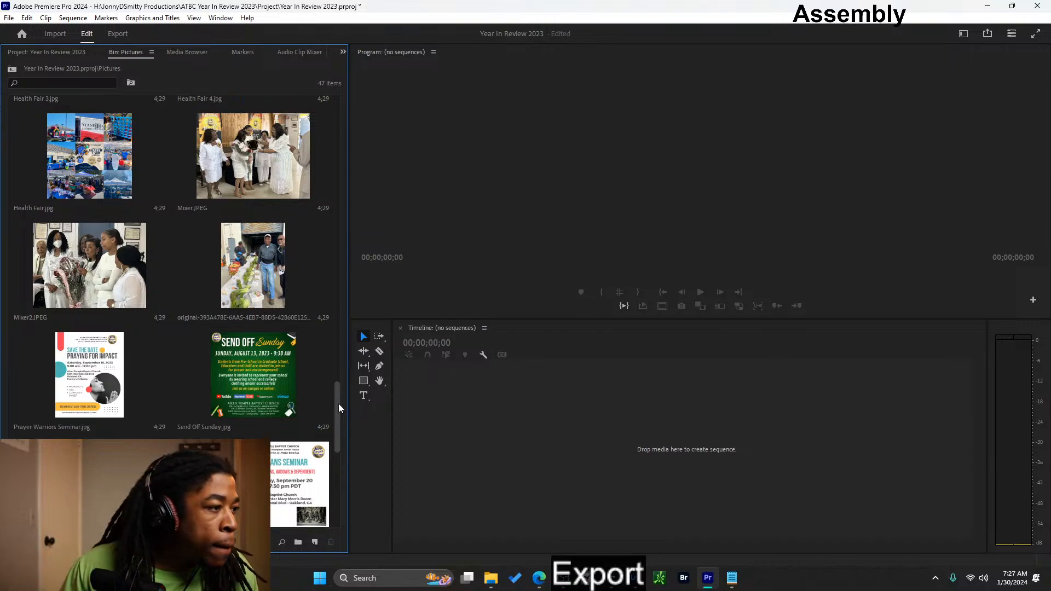
{"action": "mouse_move", "coordinate": [338, 403]}
{"action": "left_mouse_down"}
{"action": "mouse_move", "coordinate": [336, 481]}
{"action": "mouse_move", "coordinate": [314, 283]}
{"action": "mouse_move", "coordinate": [320, 117]}
{"action": "left_mouse_up"}
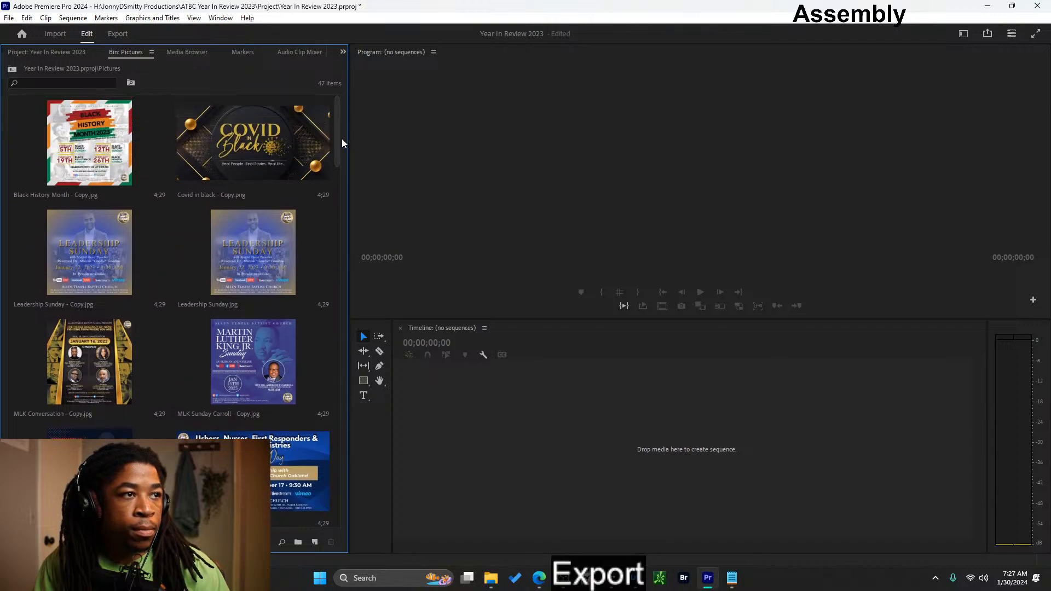
{"action": "scroll", "coordinate": [336, 140], "scroll_direction": "down", "scroll_amount": 1}
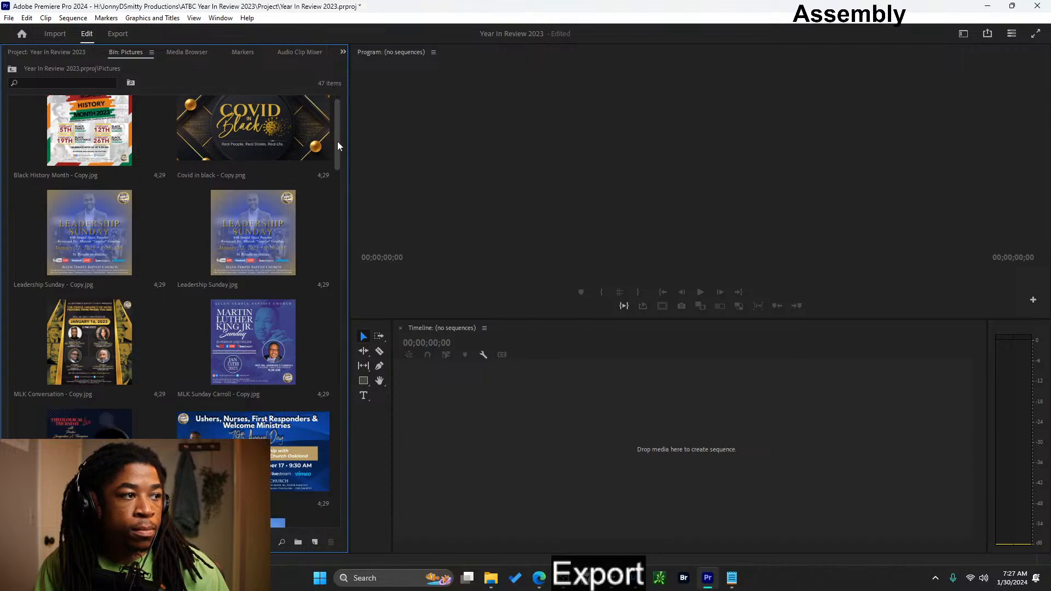
{"action": "scroll", "coordinate": [338, 141], "scroll_direction": "down", "scroll_amount": 1}
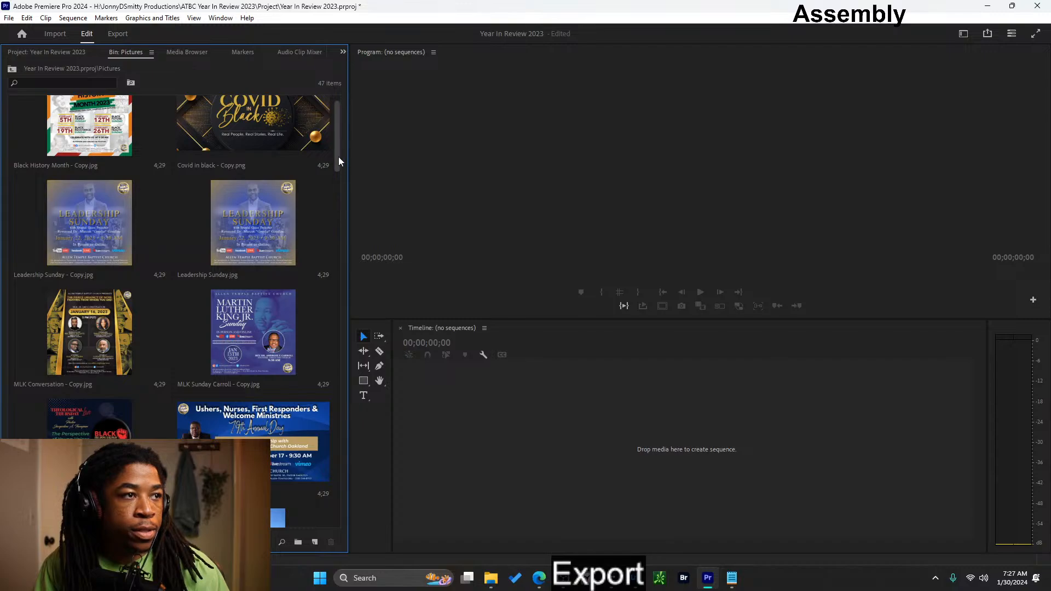
{"action": "left_click_drag", "start_coordinate": [339, 157], "coordinate": [340, 189]}
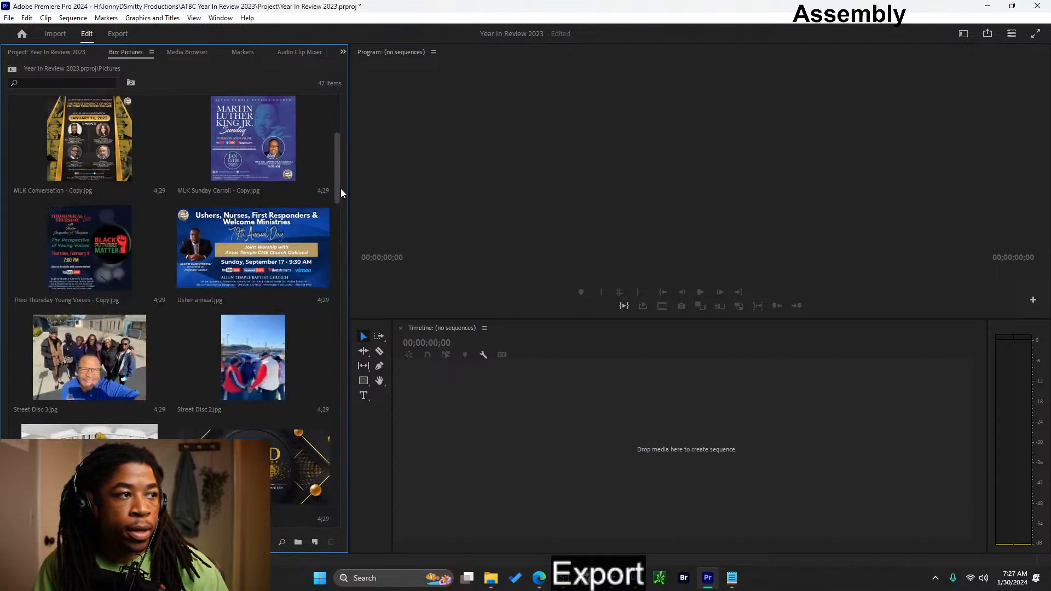
{"action": "mouse_move", "coordinate": [340, 188]}
{"action": "left_mouse_down"}
{"action": "mouse_move", "coordinate": [331, 377]}
{"action": "mouse_move", "coordinate": [357, 446]}
{"action": "mouse_move", "coordinate": [336, 417]}
{"action": "mouse_move", "coordinate": [342, 452]}
{"action": "mouse_move", "coordinate": [331, 494]}
{"action": "mouse_move", "coordinate": [314, 98]}
{"action": "left_mouse_up"}
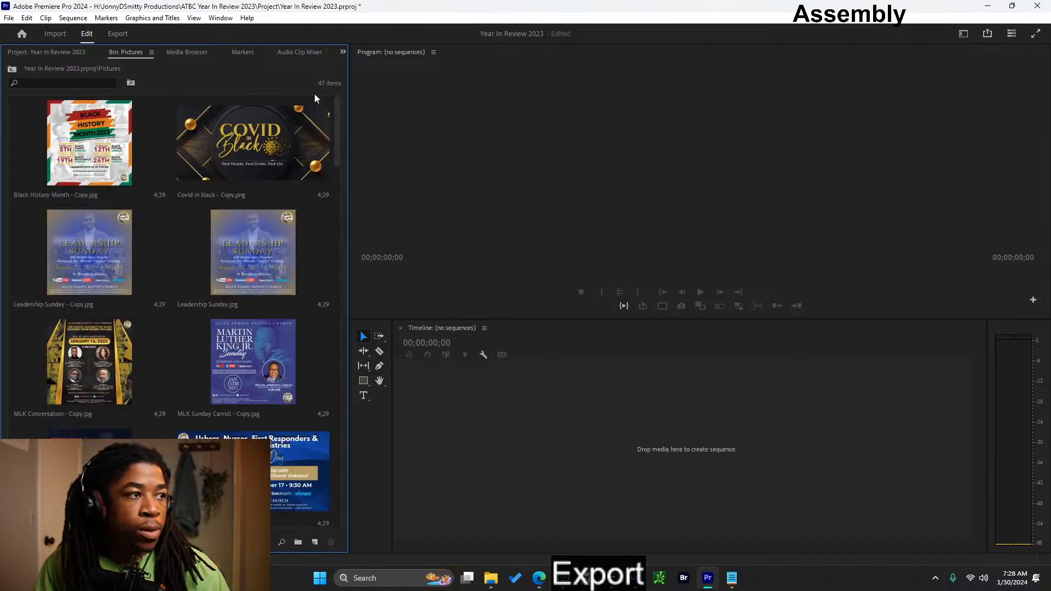
{"action": "left_click", "coordinate": [45, 51]}
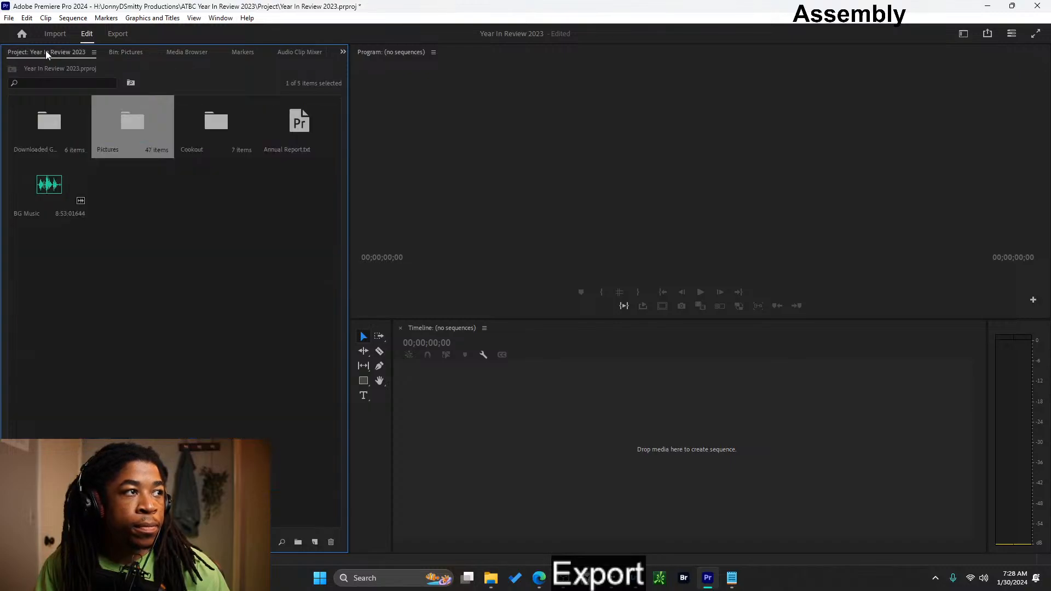
{"action": "left_click", "coordinate": [151, 271]}
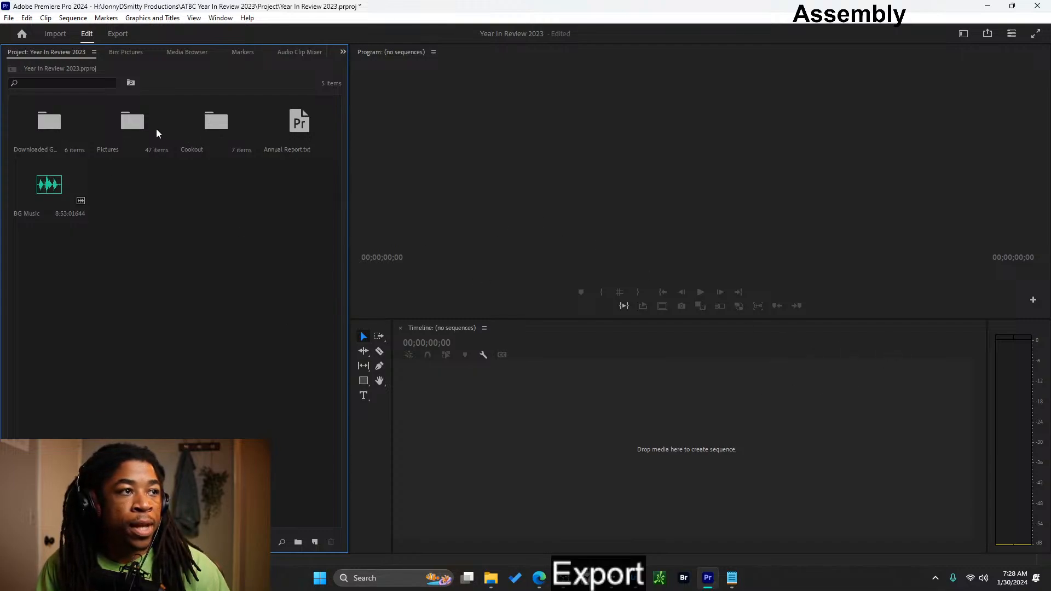
{"action": "double_click", "coordinate": [127, 131]}
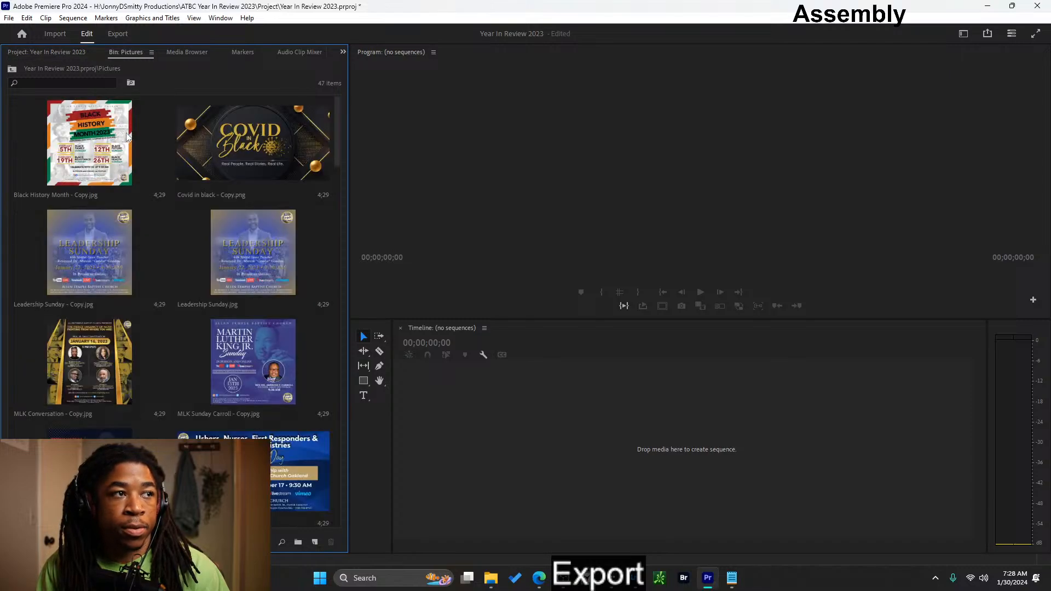
- Switch to File Explorer, open JonnyDSmitty Productions > 5-10-23 - ATBC Quarter Review Video on the Seagate drive, and check its videoupdates subfolder
{"action": "mouse_move", "coordinate": [521, 566]}
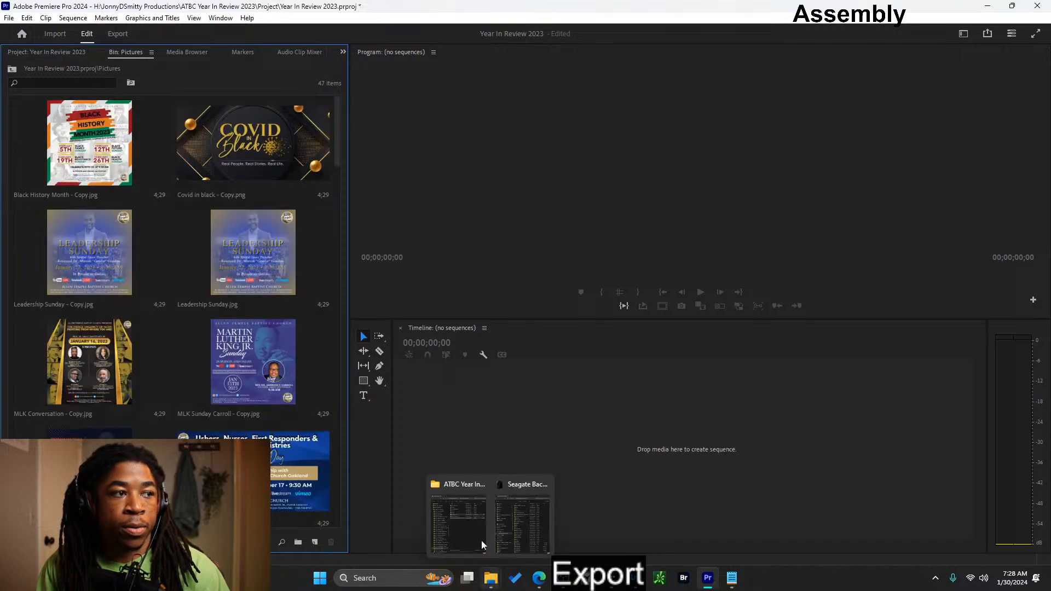
{"action": "scroll", "coordinate": [337, 157], "scroll_direction": "down", "scroll_amount": 2}
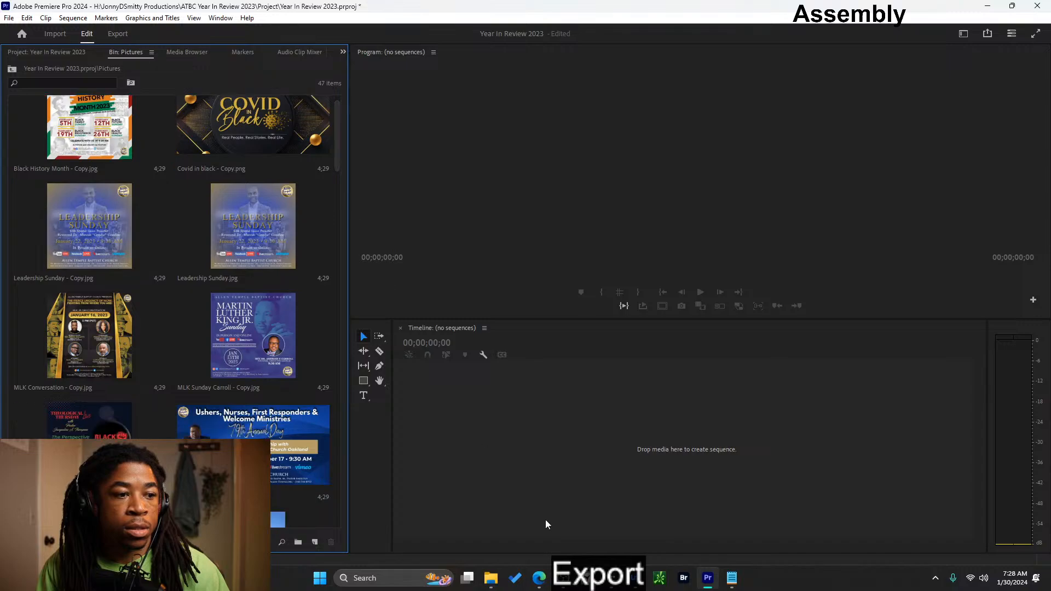
{"action": "mouse_move", "coordinate": [496, 584]}
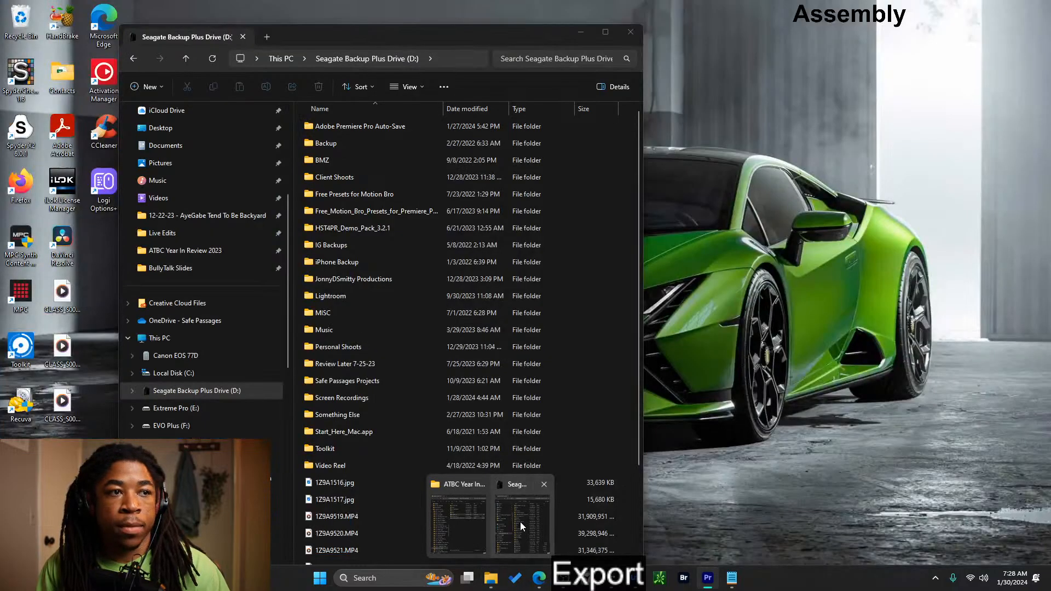
{"action": "left_click", "coordinate": [521, 526]}
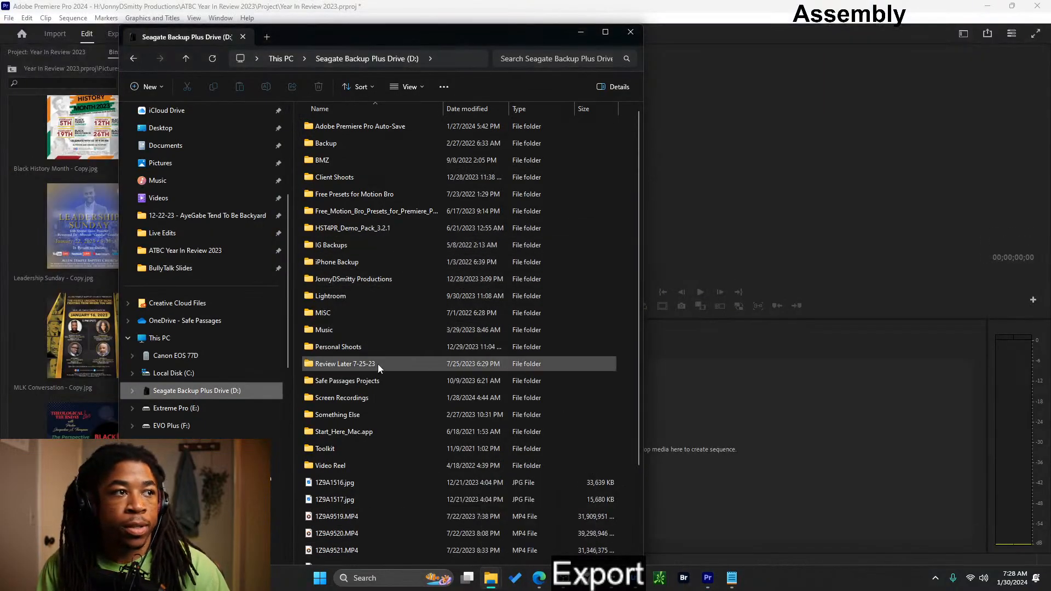
{"action": "double_click", "coordinate": [367, 281]}
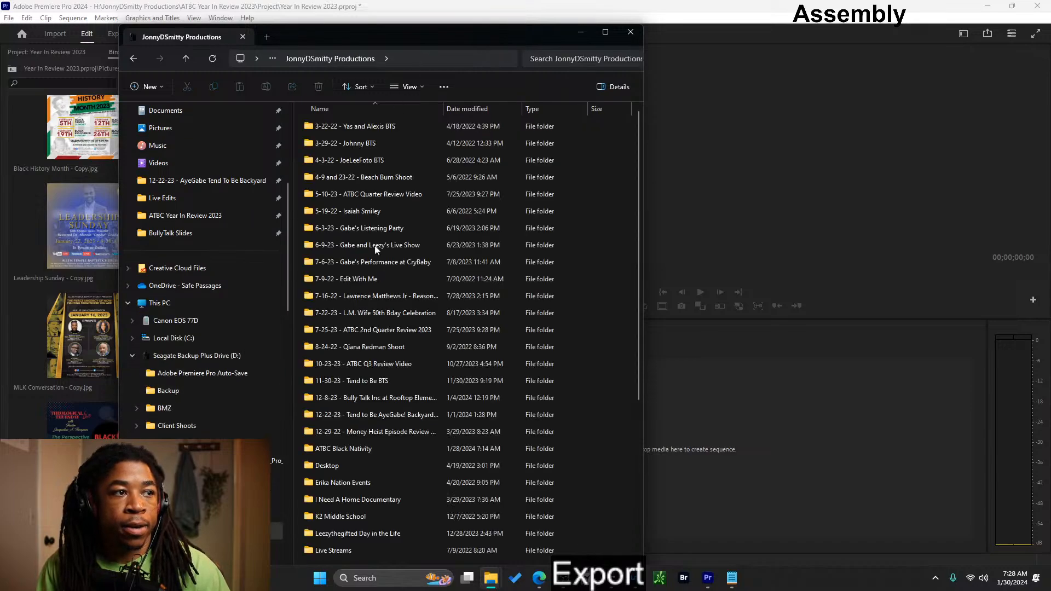
{"action": "double_click", "coordinate": [363, 196]}
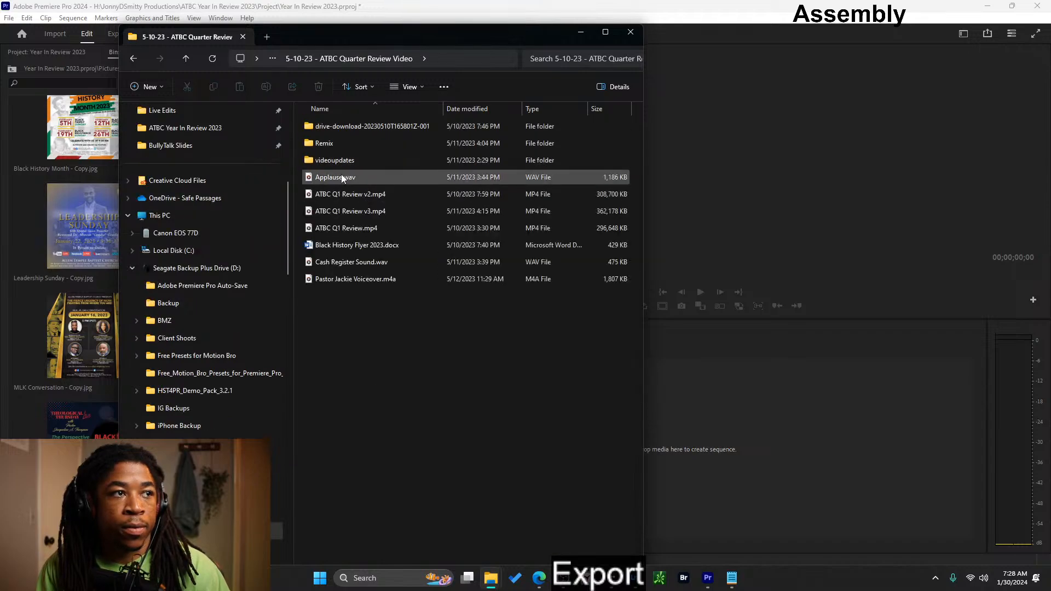
{"action": "double_click", "coordinate": [346, 160]}
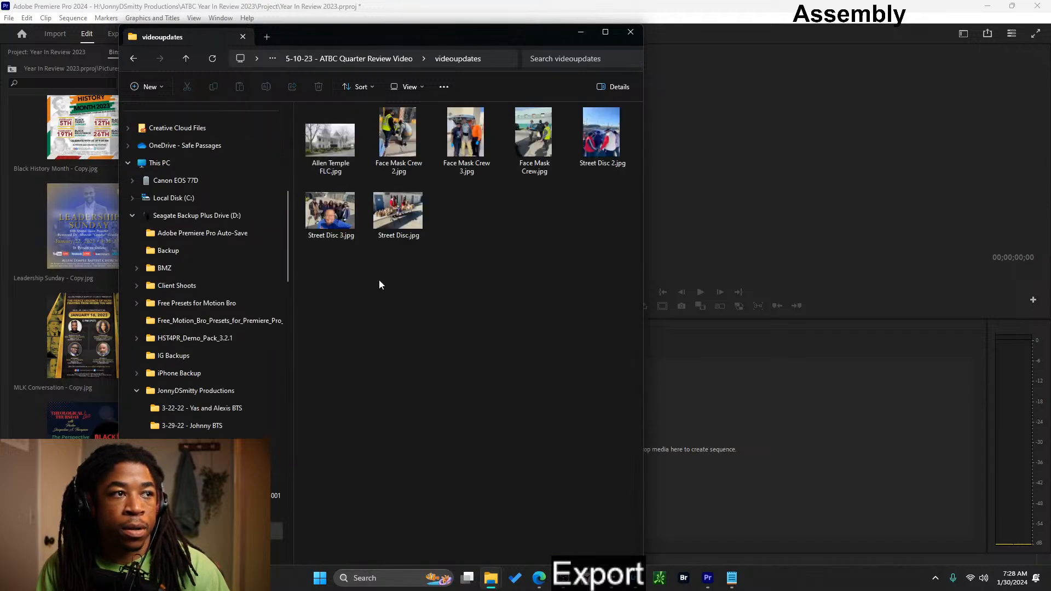
{"action": "left_click", "coordinate": [384, 59]}
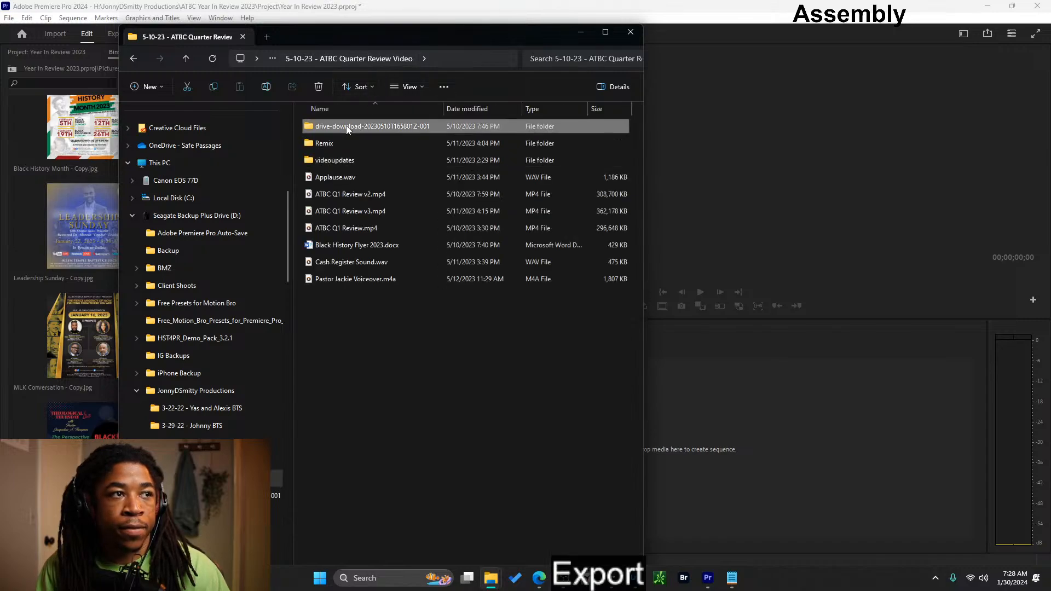
- Import Prayer Consecration.PNG, Tesla Ribbon Cutting.jpeg, Tesla Ribbon.jpeg and Tesla Solar.jpeg from the drive-download-20230510T165801Z-001 folder into the project's Pictures bin
{"action": "double_click", "coordinate": [347, 127]}
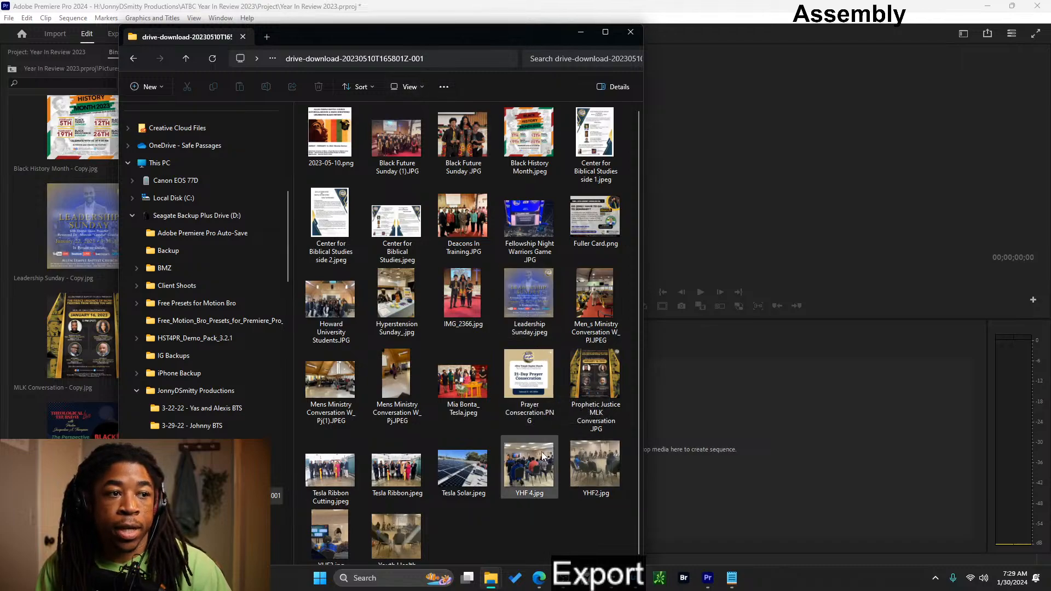
{"action": "left_click", "coordinate": [530, 408]}
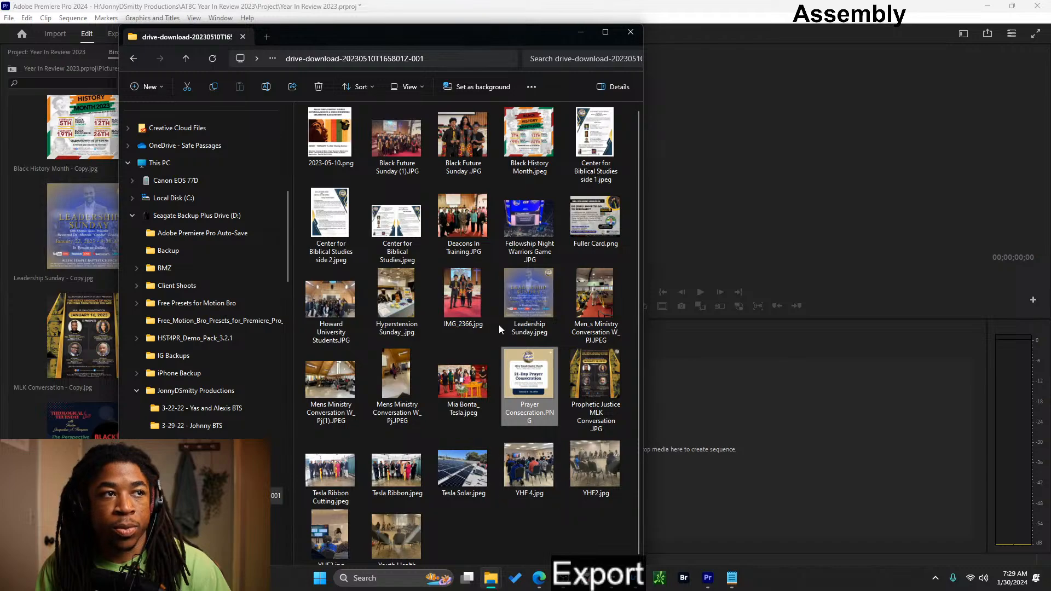
{"action": "left_click", "coordinate": [330, 481]}
{"action": "left_click", "coordinate": [457, 480], "text": "shift"}
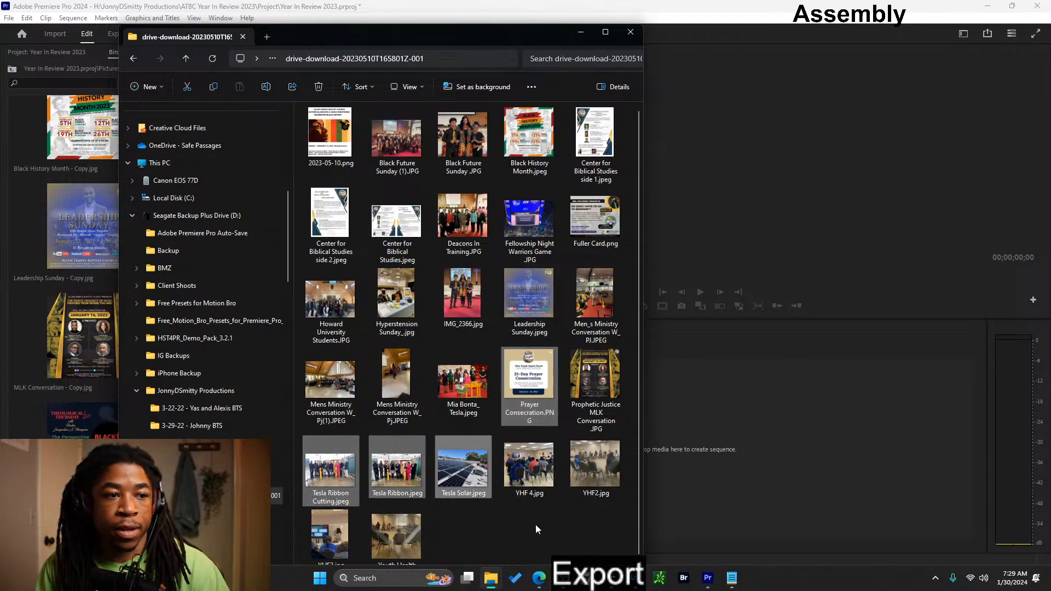
{"action": "left_click", "coordinate": [534, 375], "text": "ctrl"}
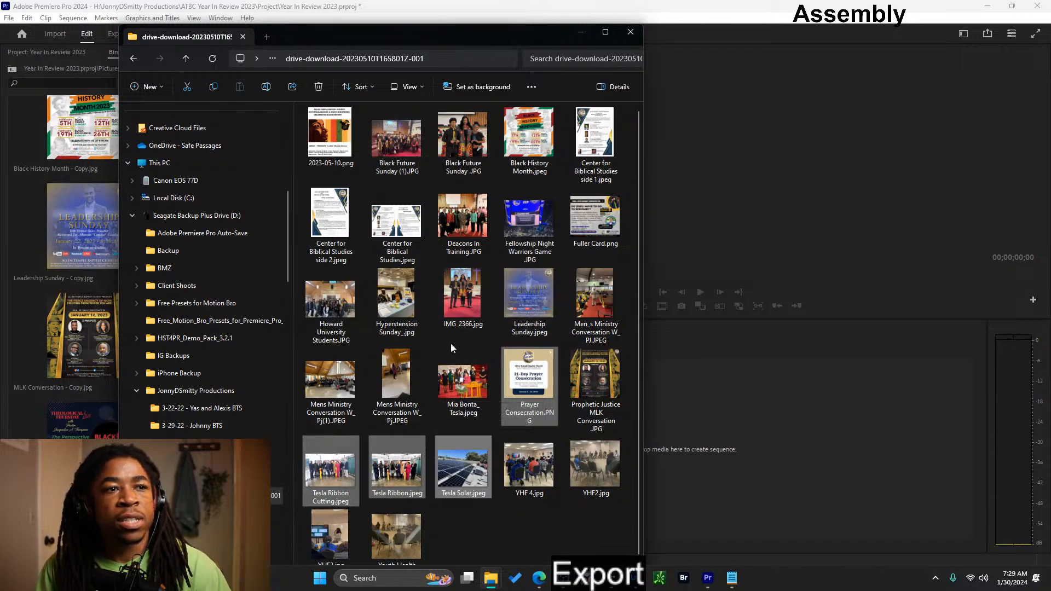
{"action": "left_click_drag", "start_coordinate": [411, 37], "coordinate": [666, 48]}
{"action": "left_click_drag", "start_coordinate": [781, 412], "coordinate": [173, 394]}
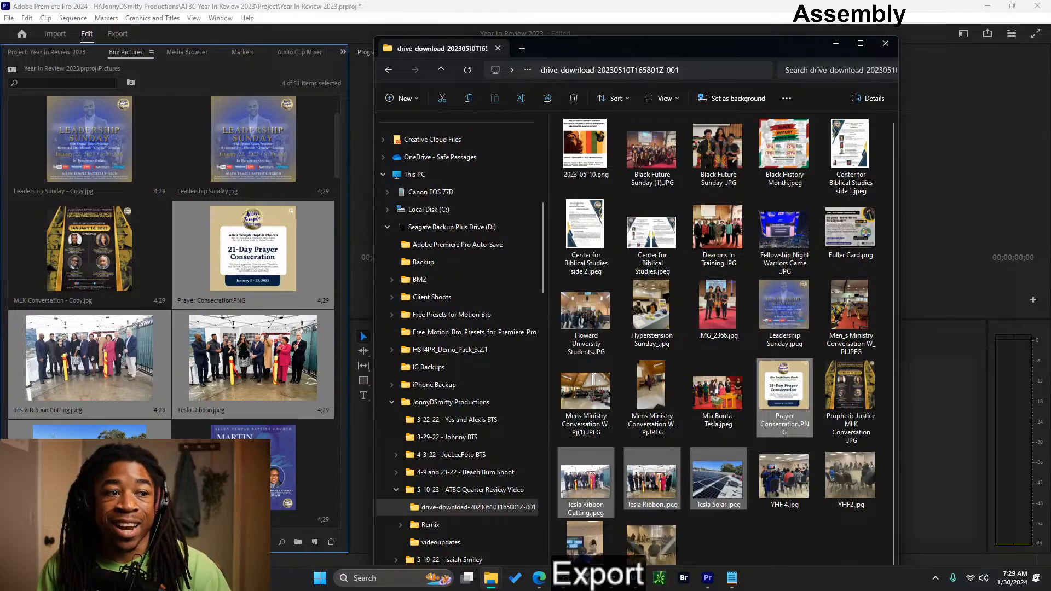
- Expand JonnyDSmitty Productions on the Crucial X8 drive, locate ATBC Year In Review 2023, and return to the drive-download folder on the Seagate drive
{"action": "scroll", "coordinate": [469, 506], "scroll_direction": "down", "scroll_amount": 1}
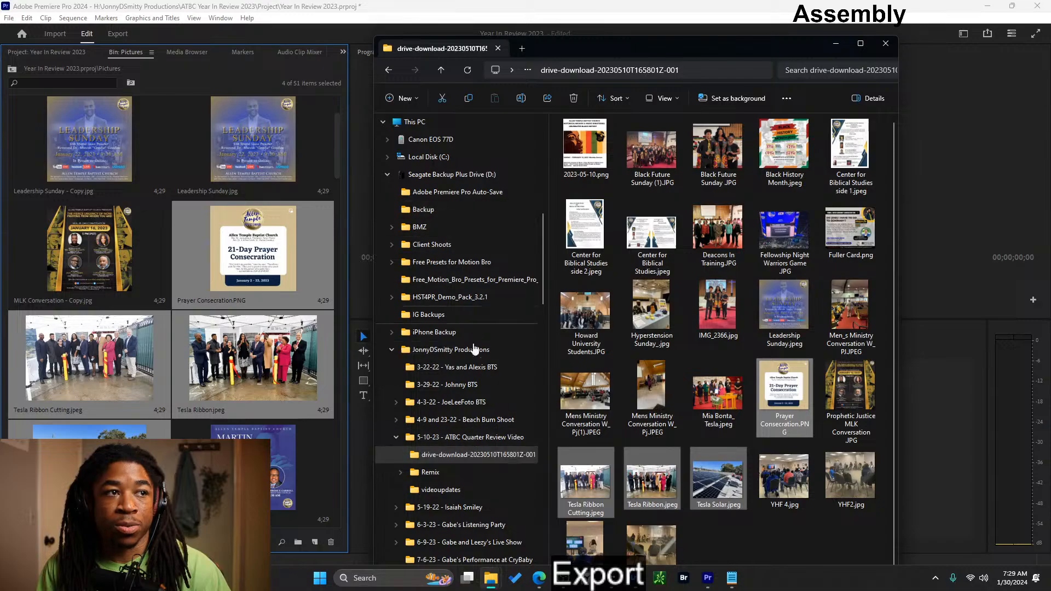
{"action": "scroll", "coordinate": [476, 449], "scroll_direction": "down", "scroll_amount": 3}
{"action": "scroll", "coordinate": [428, 369], "scroll_direction": "up", "scroll_amount": 4}
{"action": "scroll", "coordinate": [429, 370], "scroll_direction": "down", "scroll_amount": 15}
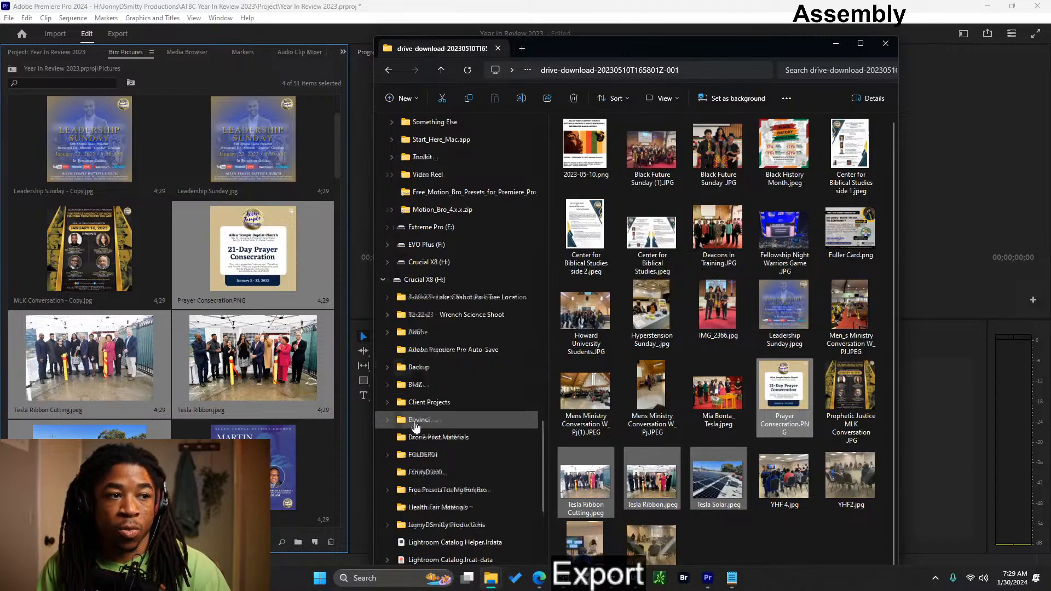
{"action": "scroll", "coordinate": [419, 433], "scroll_direction": "down", "scroll_amount": 3}
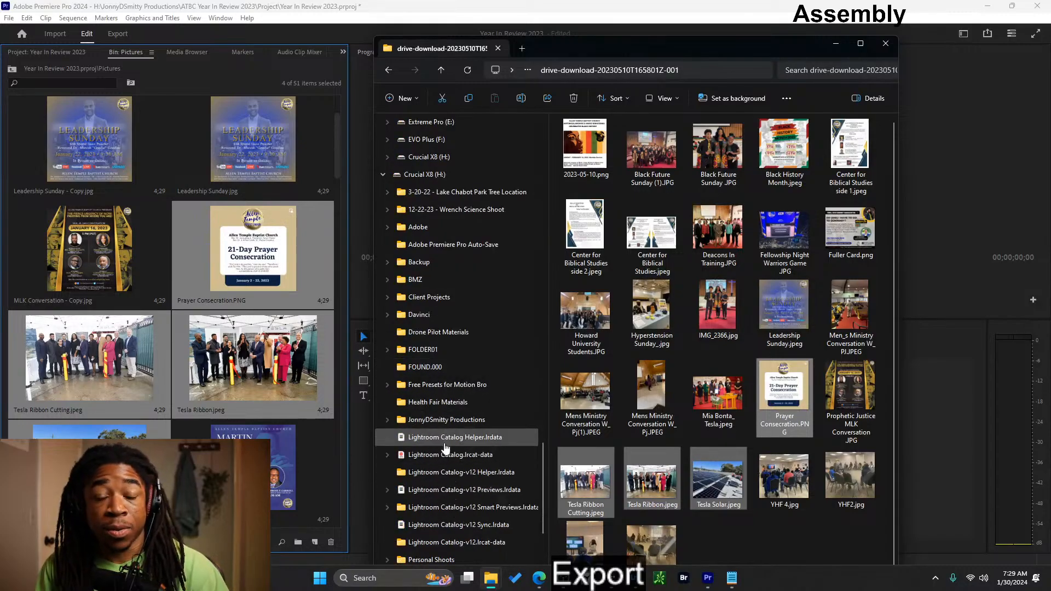
{"action": "left_click", "coordinate": [387, 419]}
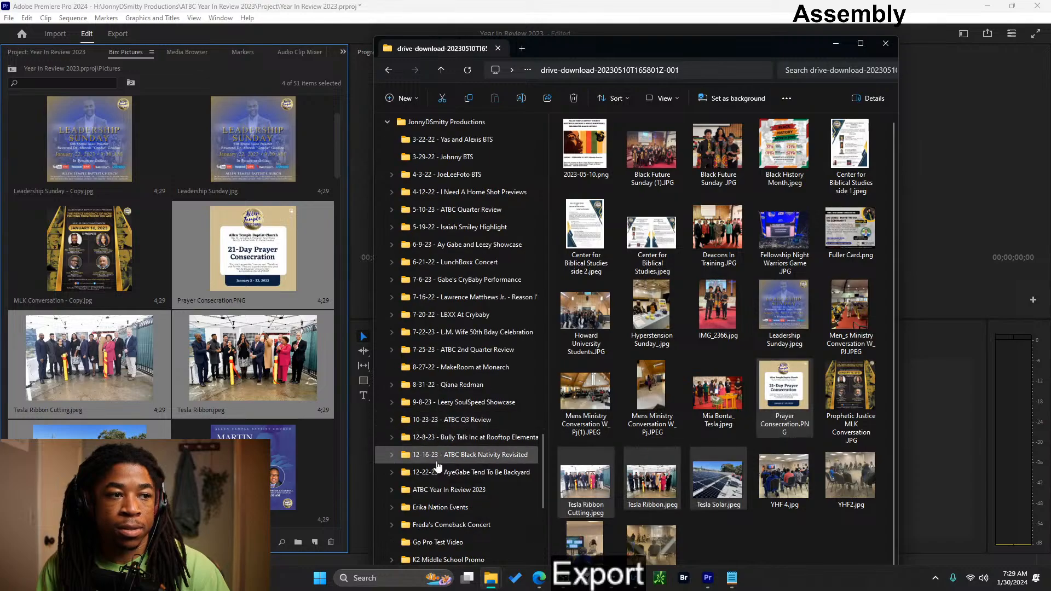
{"action": "scroll", "coordinate": [438, 466], "scroll_direction": "down", "scroll_amount": 3}
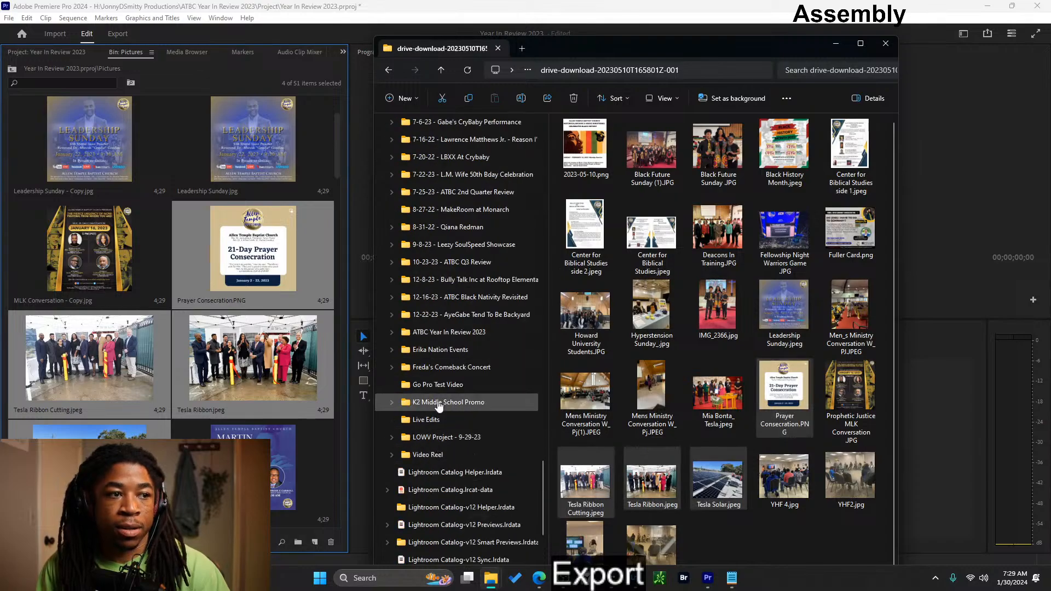
{"action": "scroll", "coordinate": [438, 404], "scroll_direction": "up", "scroll_amount": 4}
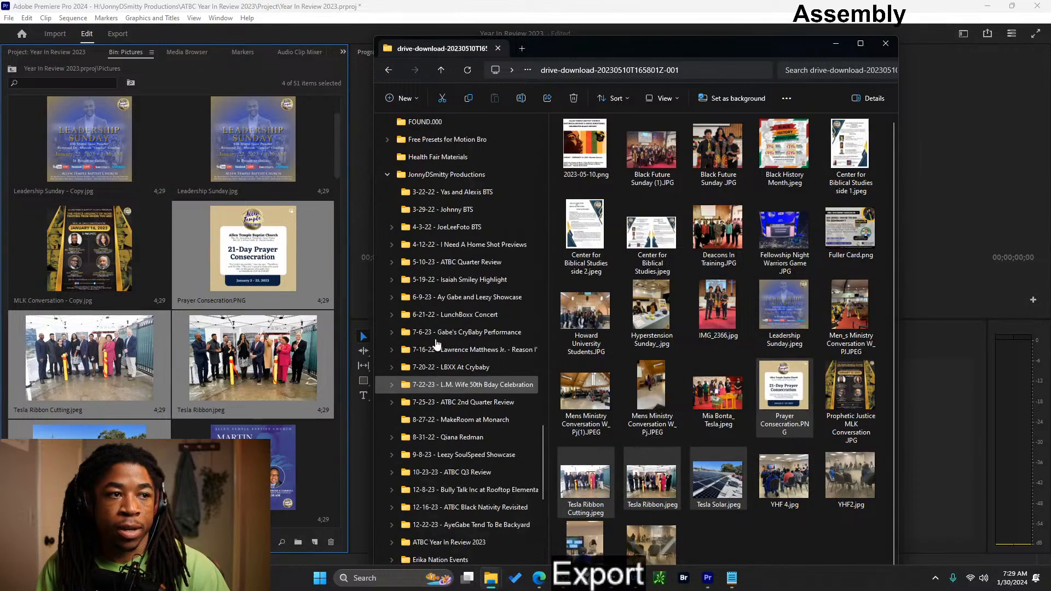
{"action": "scroll", "coordinate": [437, 343], "scroll_direction": "up", "scroll_amount": 17}
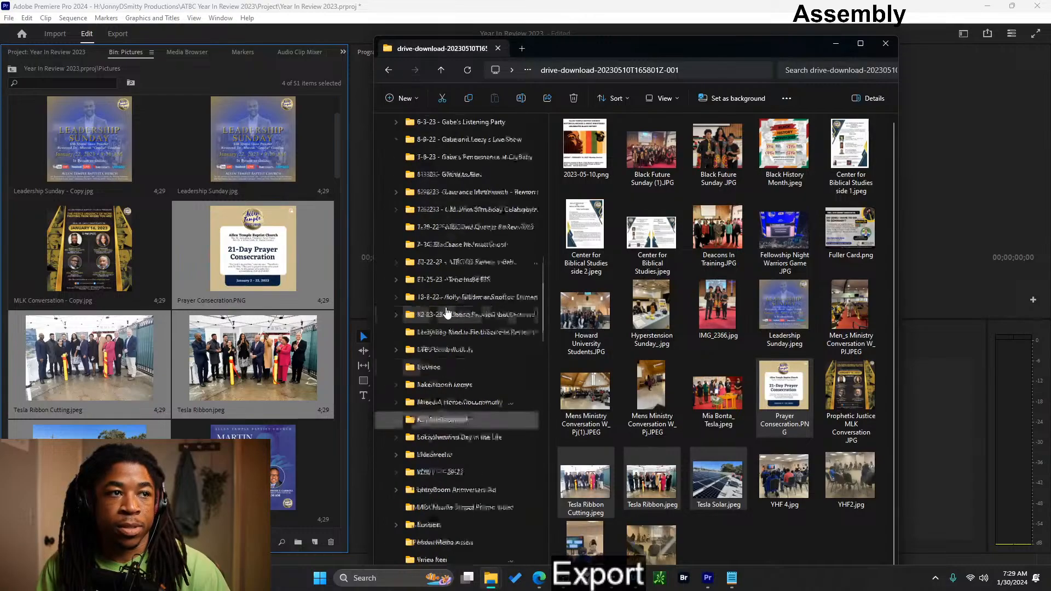
{"action": "scroll", "coordinate": [454, 263], "scroll_direction": "up", "scroll_amount": 3}
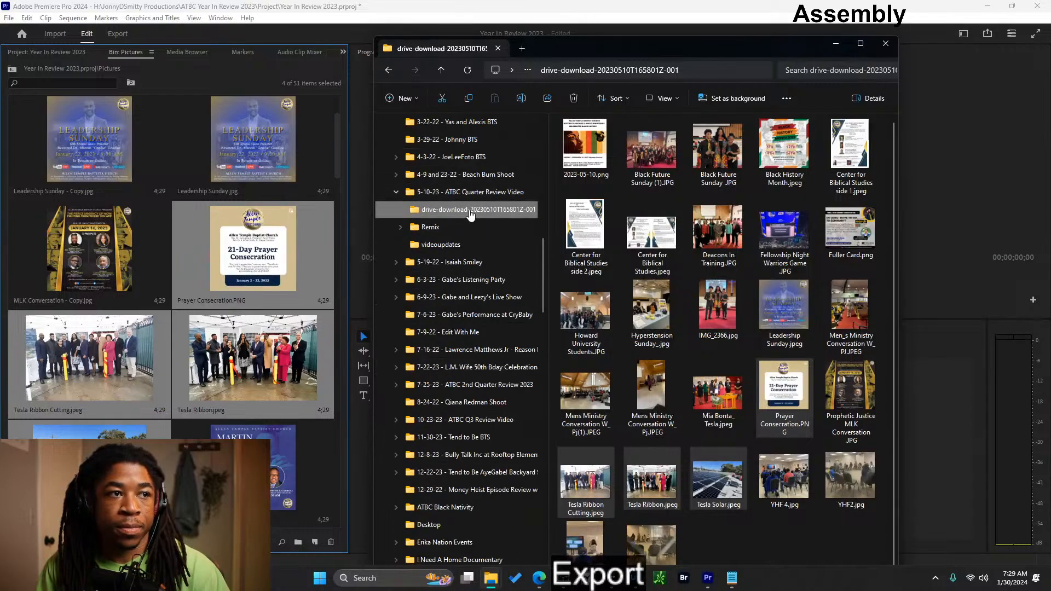
{"action": "left_click_drag", "start_coordinate": [471, 214], "coordinate": [550, 84]}
{"action": "mouse_move", "coordinate": [479, 572]}
{"action": "right_click", "coordinate": [532, 69]}
{"action": "left_click", "coordinate": [529, 70]}
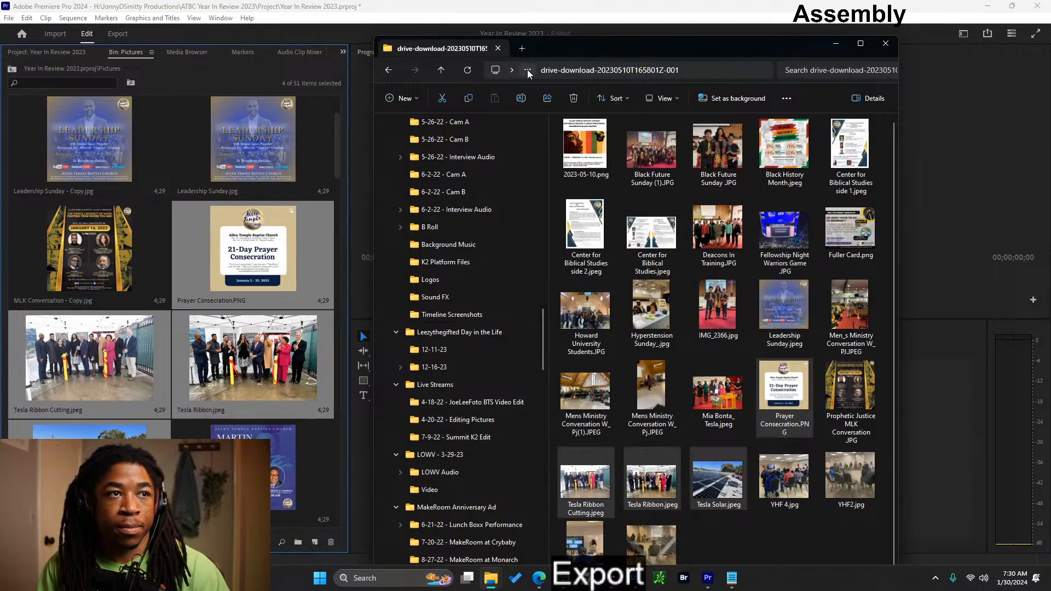
{"action": "left_click", "coordinate": [527, 71]}
{"action": "left_click", "coordinate": [511, 68]}
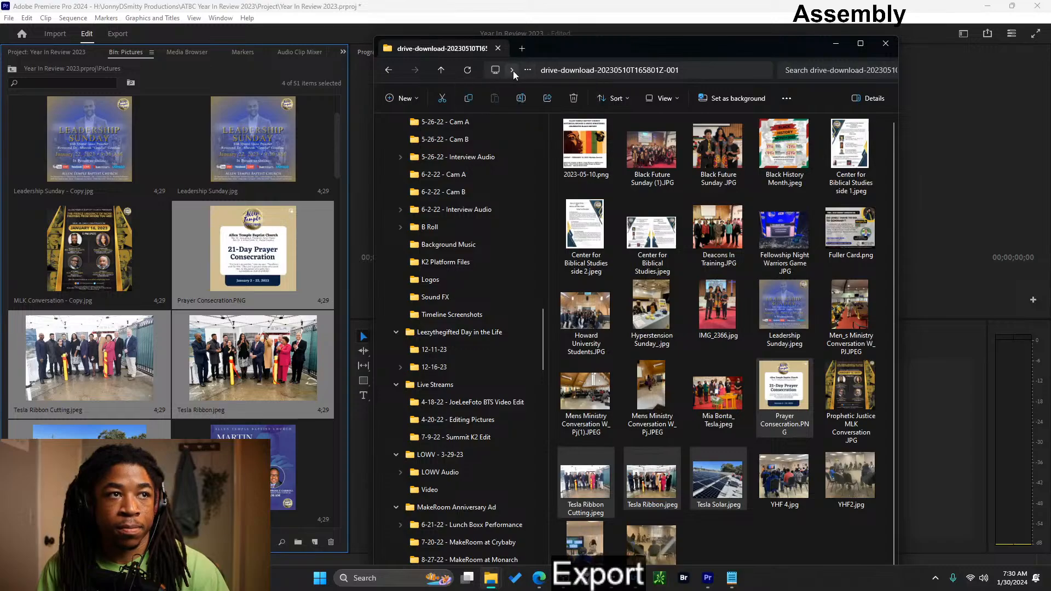
{"action": "left_click", "coordinate": [514, 70]}
{"action": "left_click", "coordinate": [513, 71]}
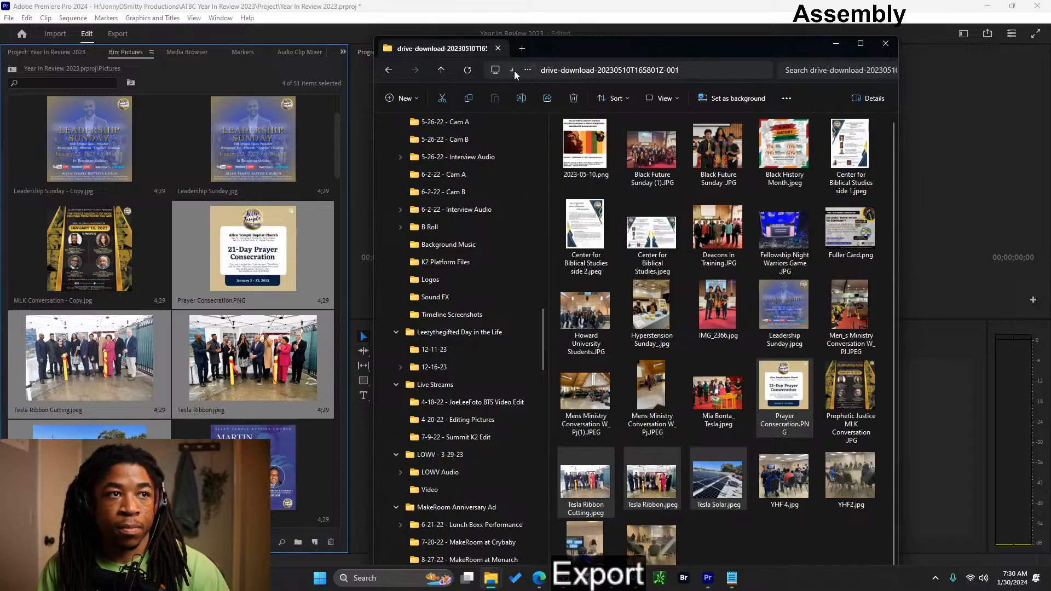
- Copy drive-download-20230510T165801Z-001 from the 5-10-23 - ATBC Quarter Review Video folder into ATBC Year In Review 2023 on the Crucial X8 drive
{"action": "left_click", "coordinate": [441, 70]}
{"action": "scroll", "coordinate": [432, 394], "scroll_direction": "up", "scroll_amount": 2}
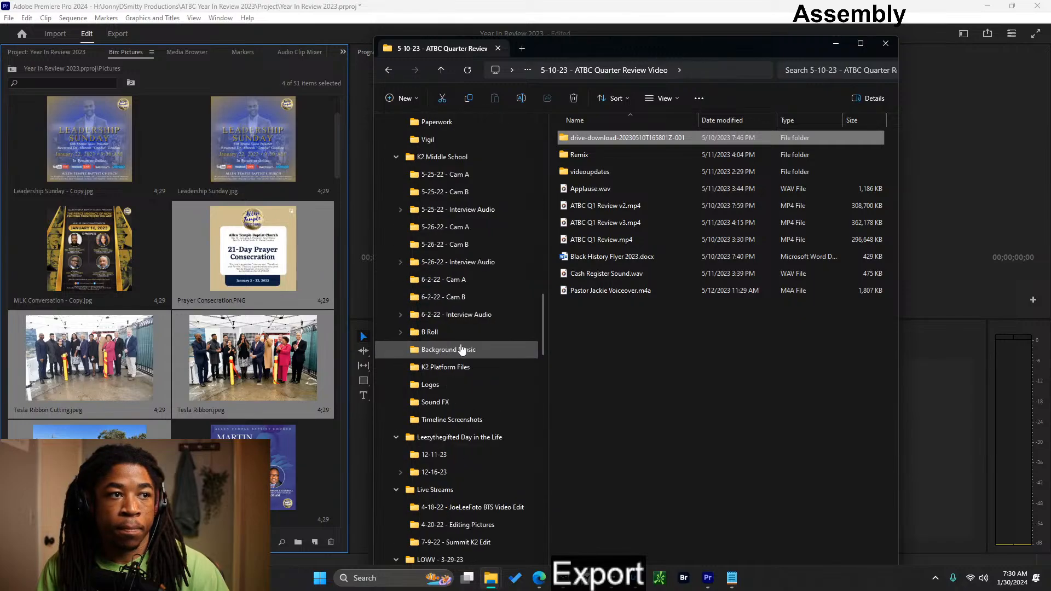
{"action": "scroll", "coordinate": [461, 350], "scroll_direction": "down", "scroll_amount": 15}
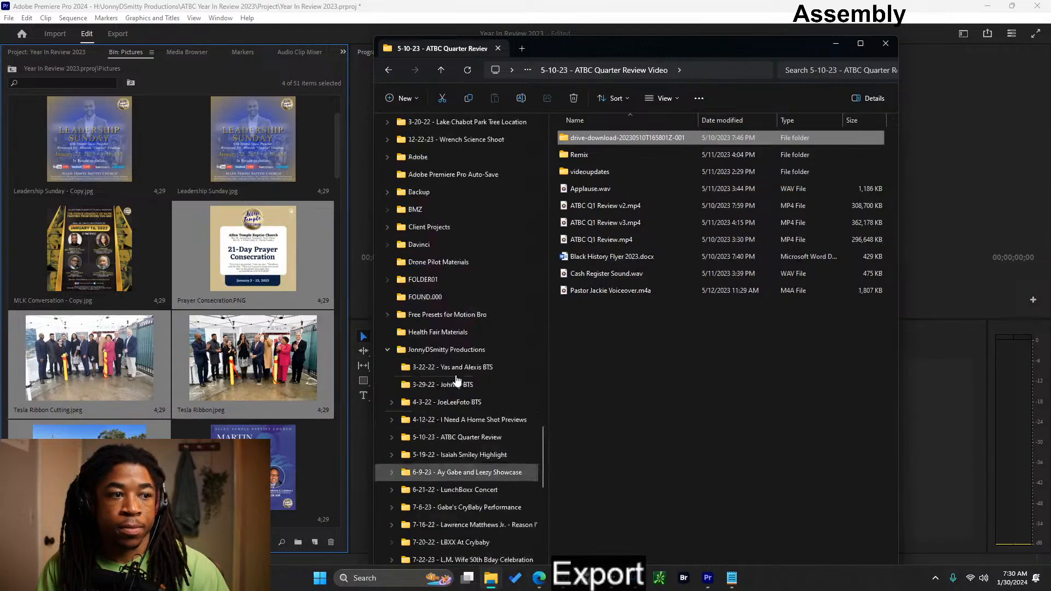
{"action": "scroll", "coordinate": [471, 427], "scroll_direction": "down", "scroll_amount": 3}
{"action": "scroll", "coordinate": [485, 473], "scroll_direction": "down", "scroll_amount": 4}
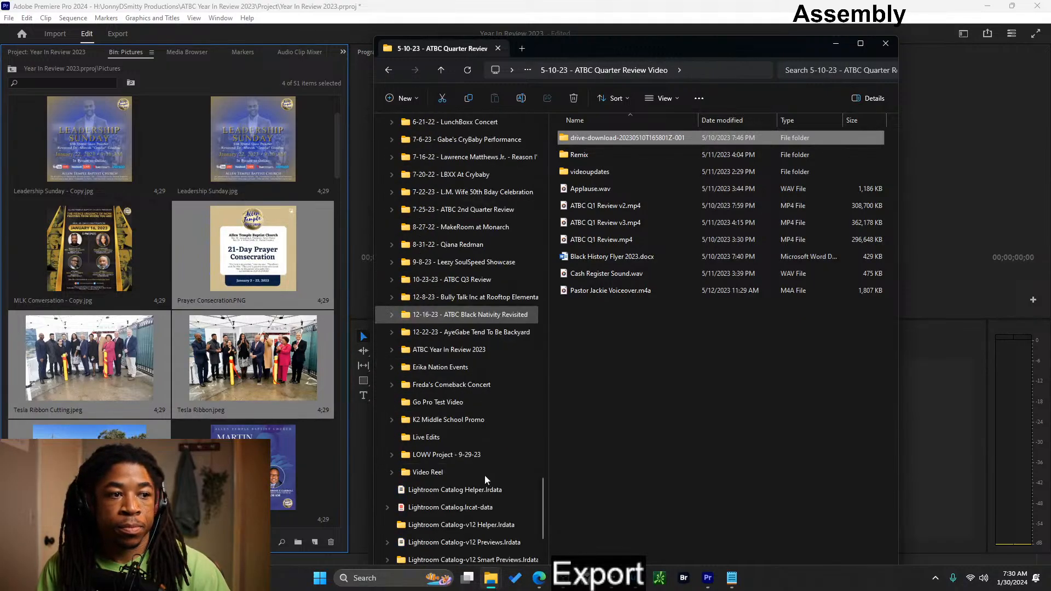
{"action": "scroll", "coordinate": [475, 468], "scroll_direction": "up", "scroll_amount": 2}
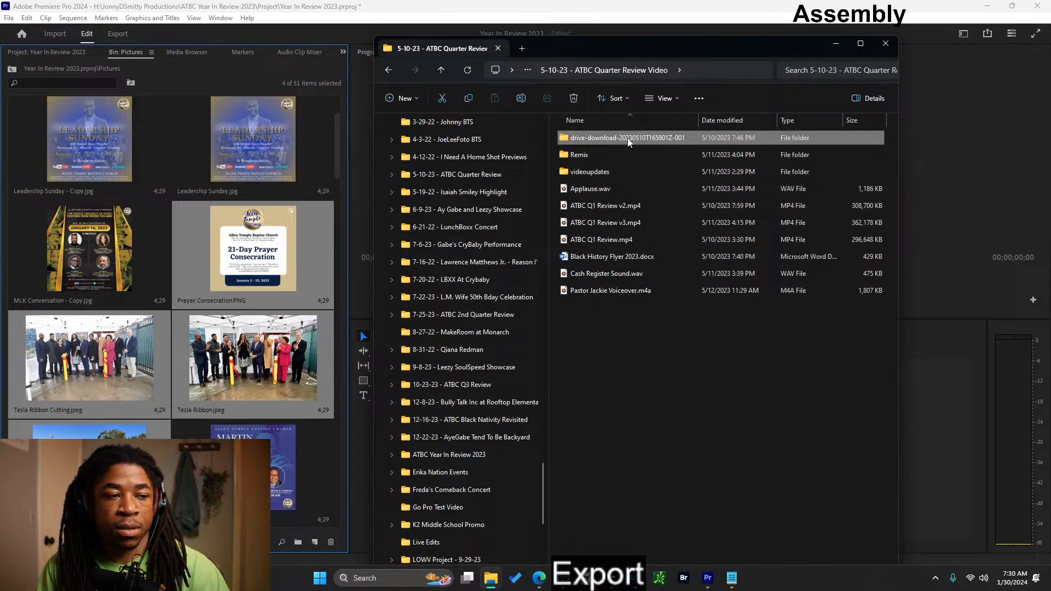
{"action": "left_click_drag", "start_coordinate": [628, 142], "coordinate": [465, 455]}
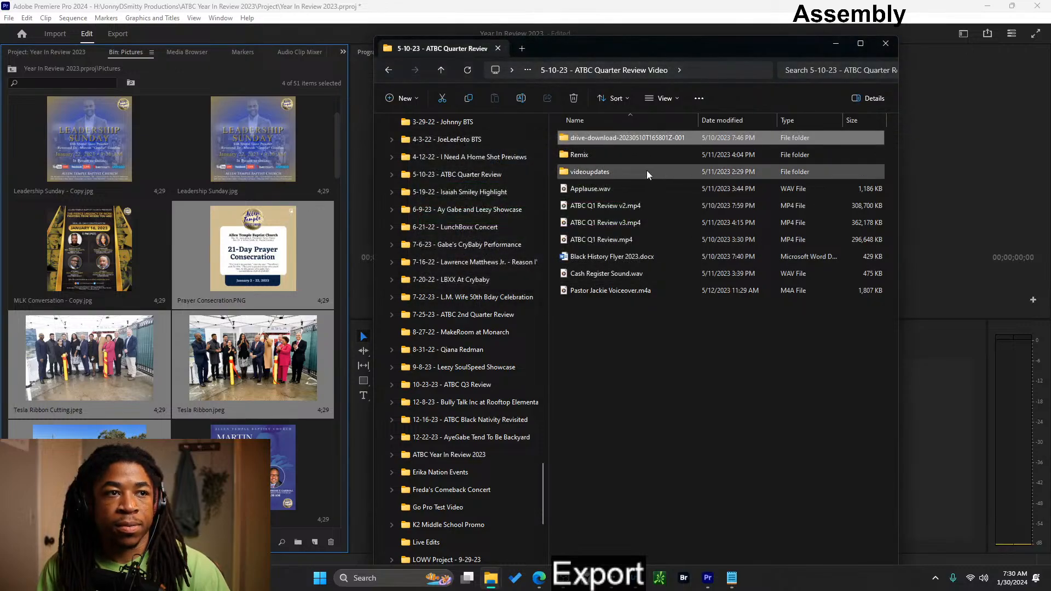
- Check the images in the videoupdates folder and copy that folder into ATBC Year In Review 2023 on the Crucial X8 drive
{"action": "double_click", "coordinate": [642, 172]}
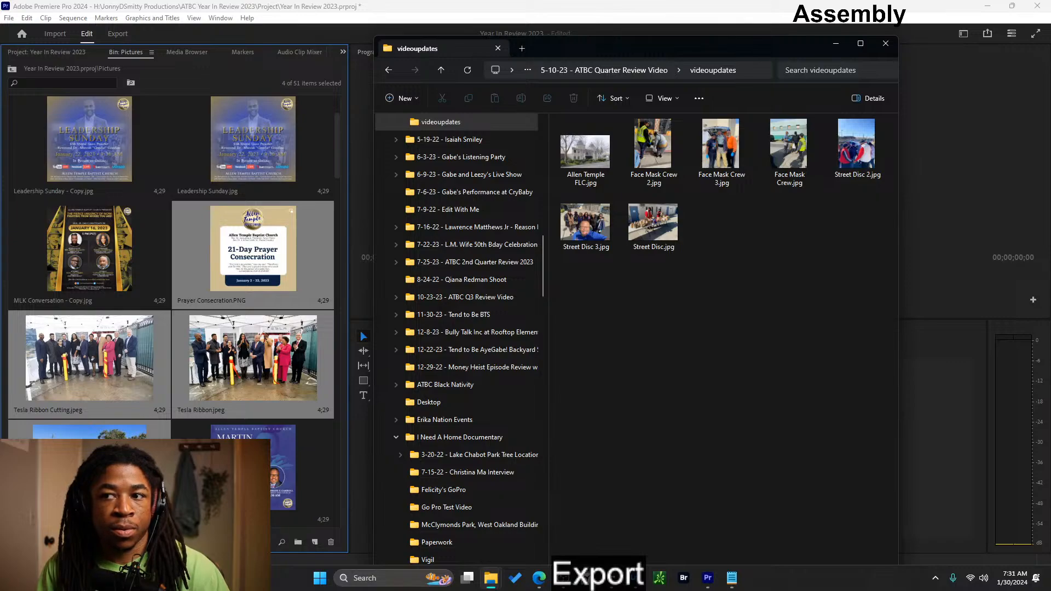
{"action": "left_click", "coordinate": [588, 70]}
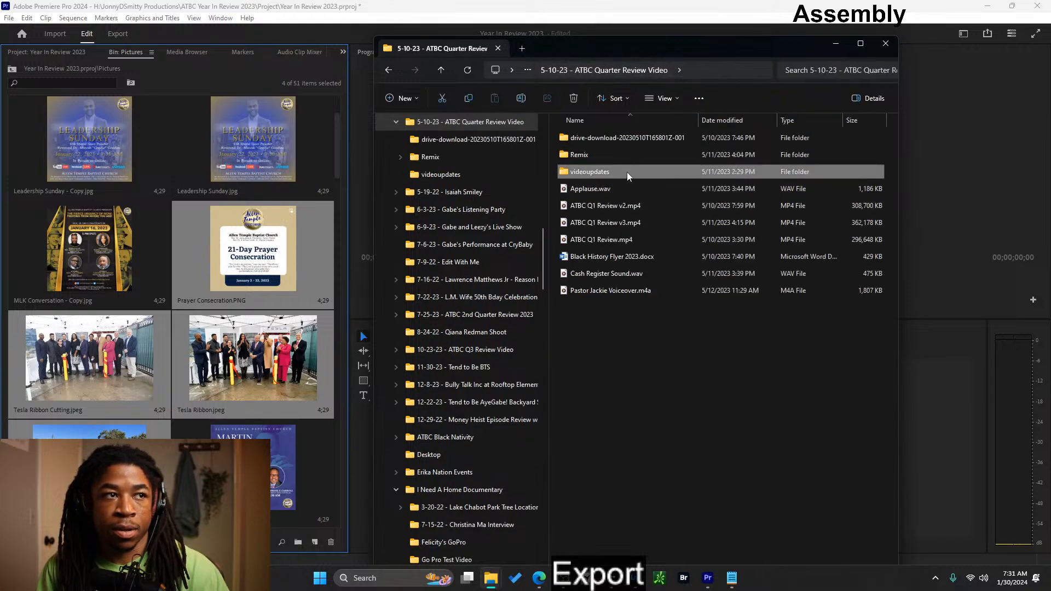
{"action": "scroll", "coordinate": [460, 271], "scroll_direction": "up", "scroll_amount": 5}
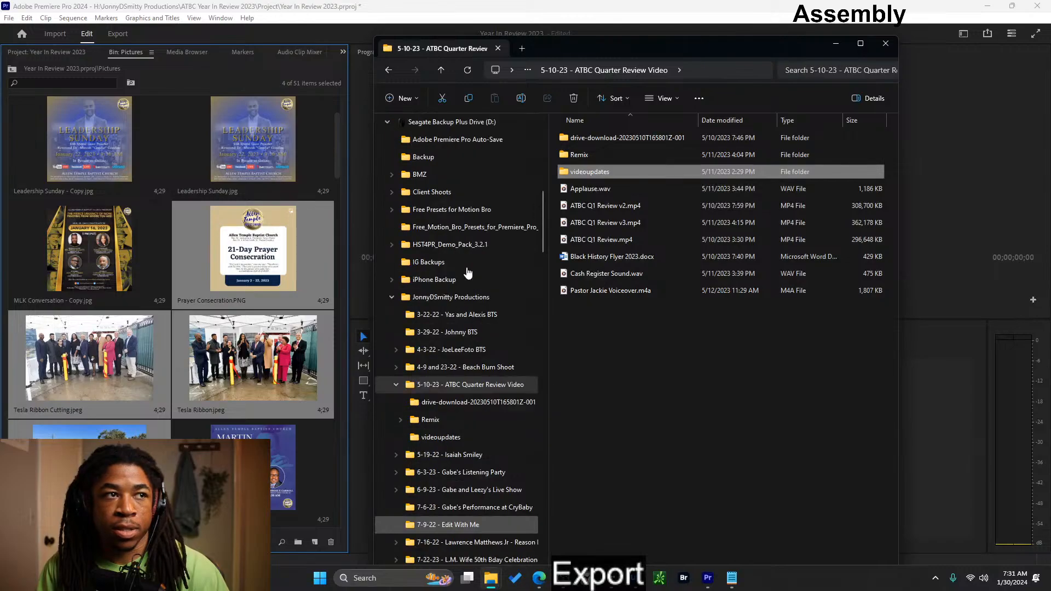
{"action": "scroll", "coordinate": [468, 273], "scroll_direction": "down", "scroll_amount": 20}
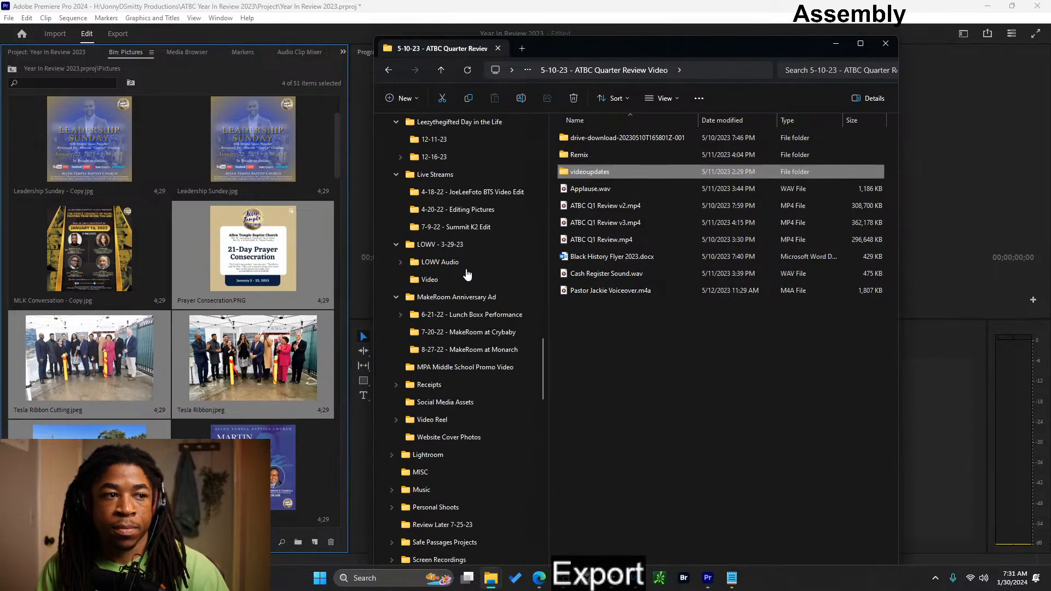
{"action": "scroll", "coordinate": [467, 274], "scroll_direction": "down", "scroll_amount": 10}
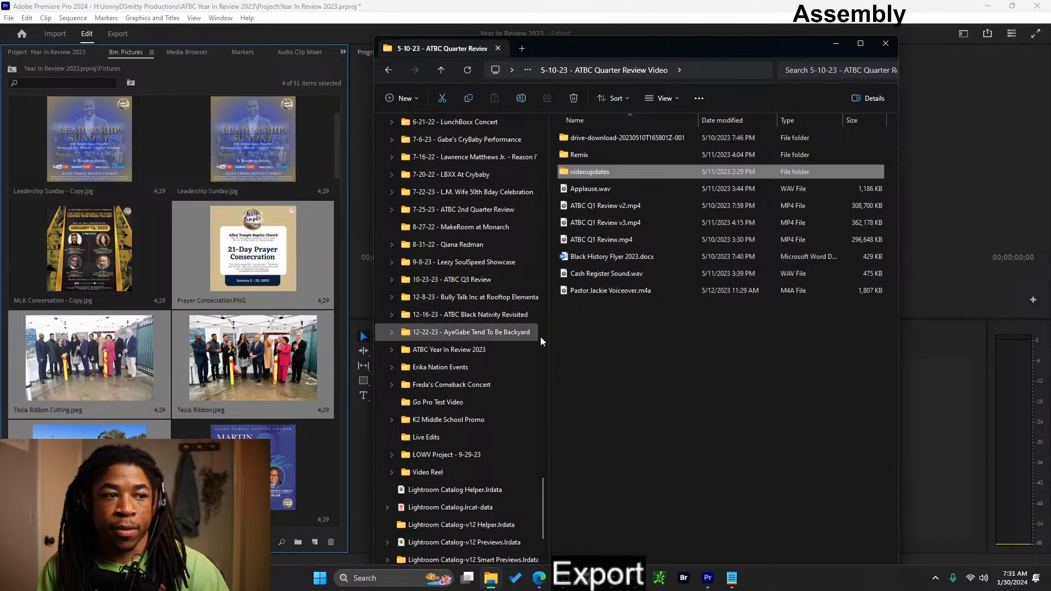
{"action": "left_click_drag", "start_coordinate": [629, 173], "coordinate": [464, 351]}
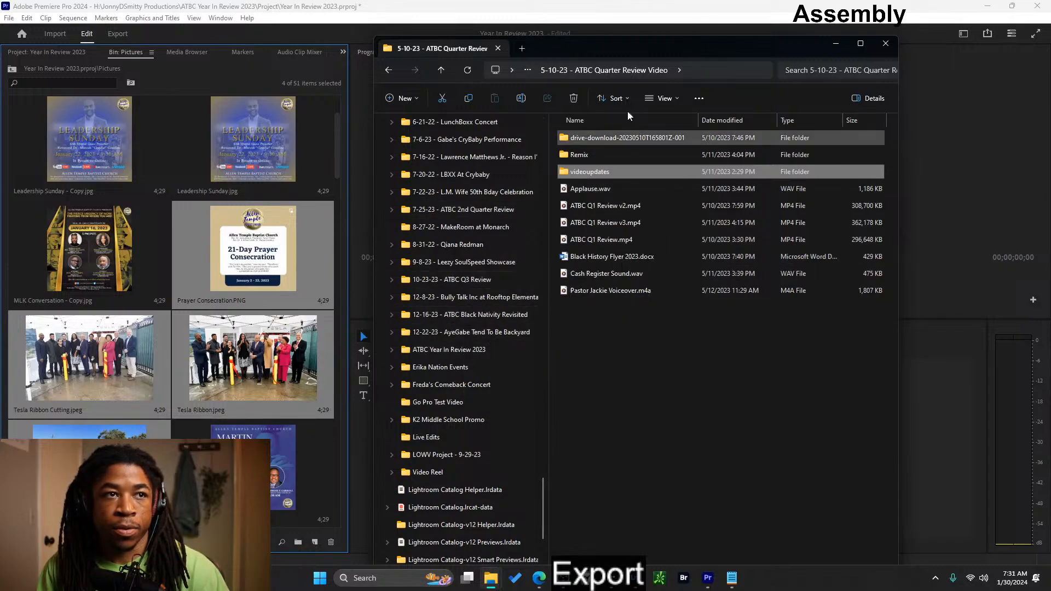
- Open 7-25-23 - ATBC 2nd Quarter Review 2023 on the Seagate drive and check the images in its Pics subfolder
{"action": "left_click", "coordinate": [440, 71]}
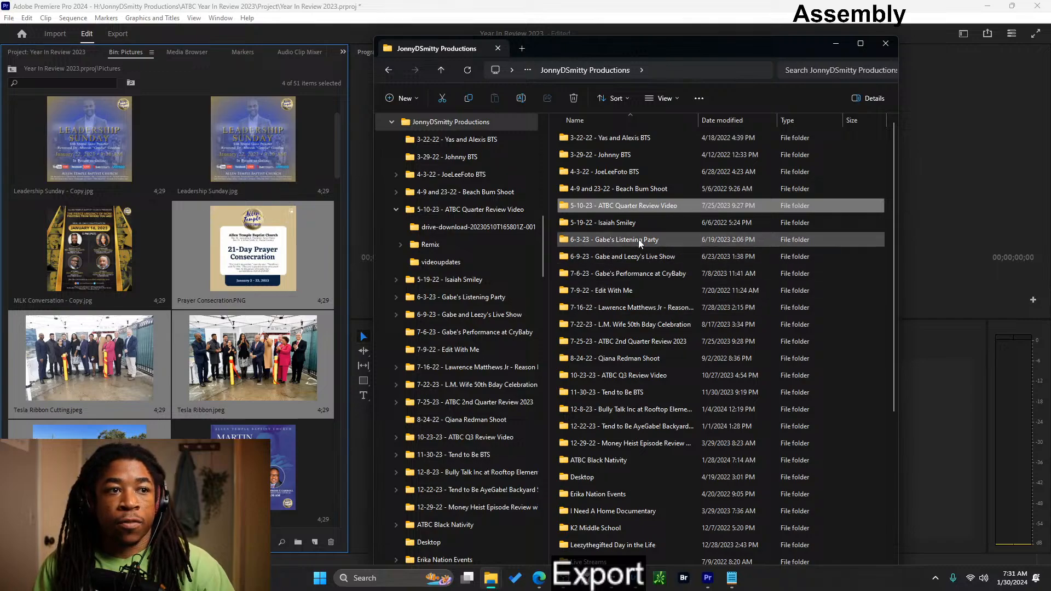
{"action": "double_click", "coordinate": [636, 342]}
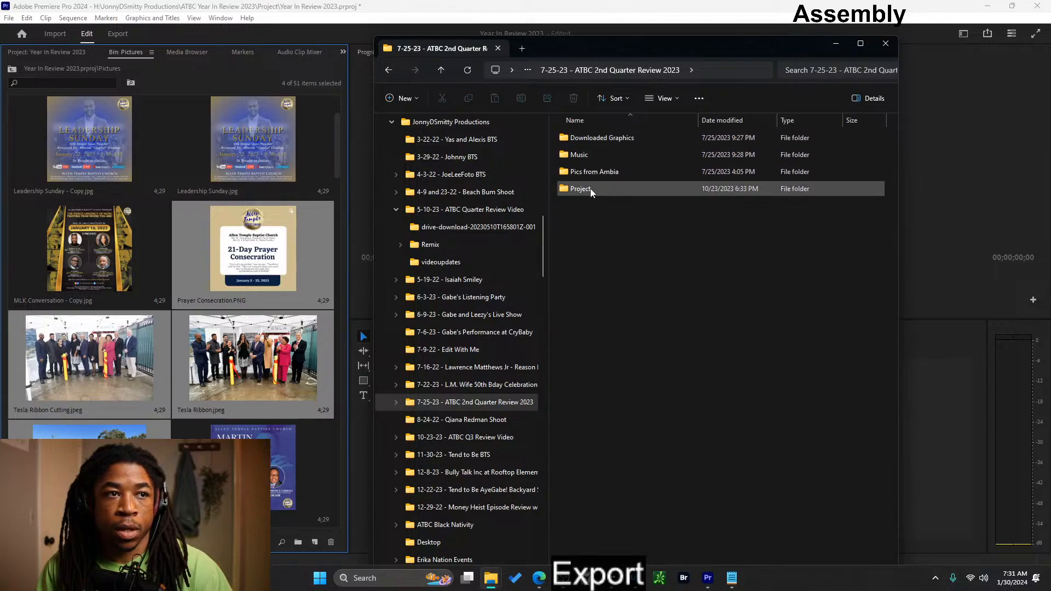
{"action": "double_click", "coordinate": [598, 174]}
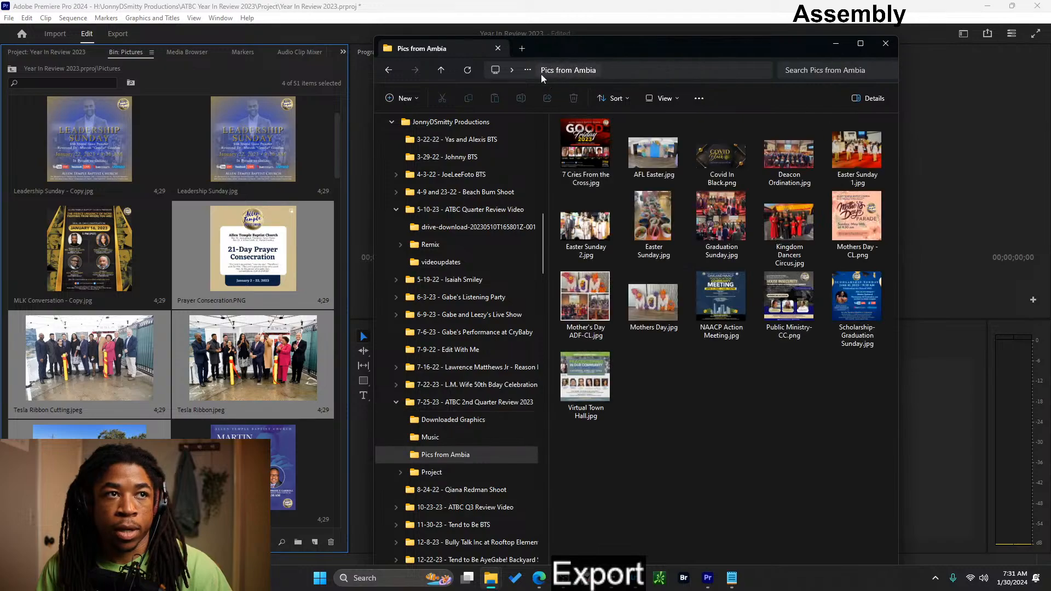
{"action": "left_click", "coordinate": [393, 70]}
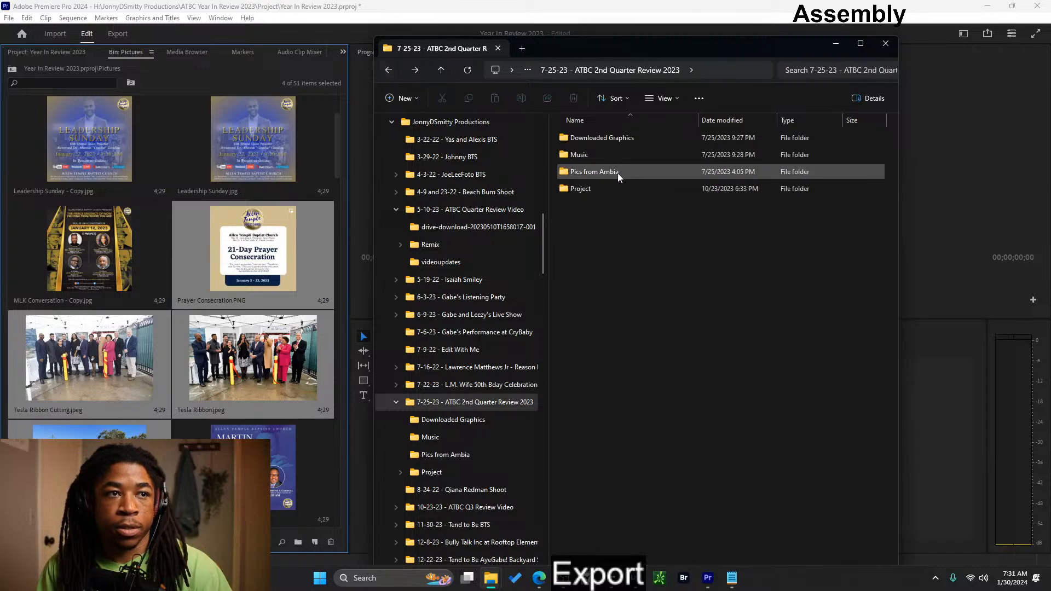
- Copy the Pics folder from 7-25-23 - ATBC 2nd Quarter Review 2023 into ATBC Year In Review 2023 on the Crucial X8 drive
{"action": "left_click_drag", "start_coordinate": [618, 173], "coordinate": [652, 172]}
{"action": "scroll", "coordinate": [413, 445], "scroll_direction": "down", "scroll_amount": 15}
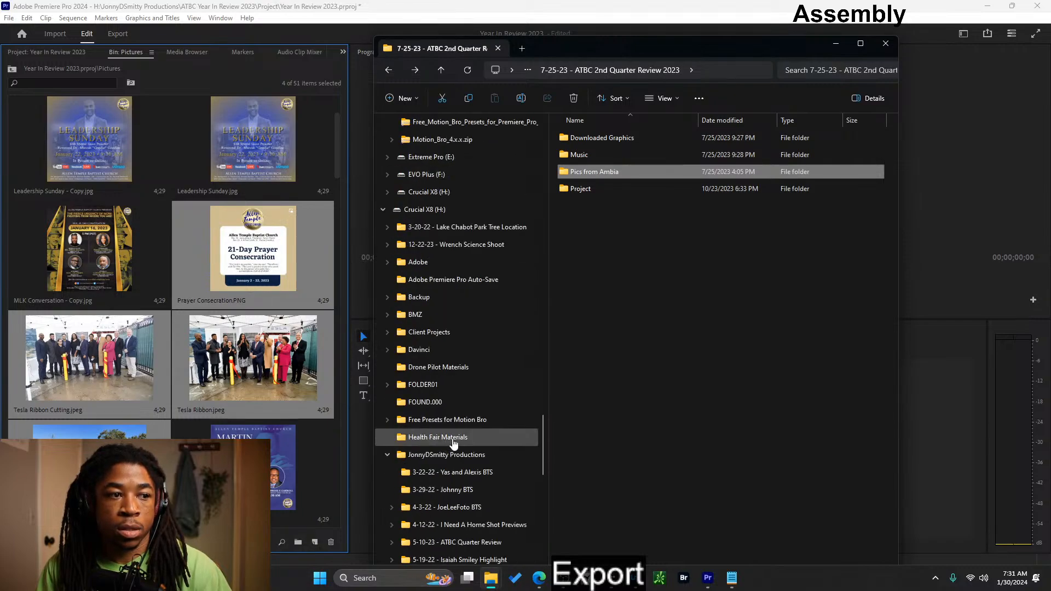
{"action": "scroll", "coordinate": [471, 466], "scroll_direction": "down", "scroll_amount": 3}
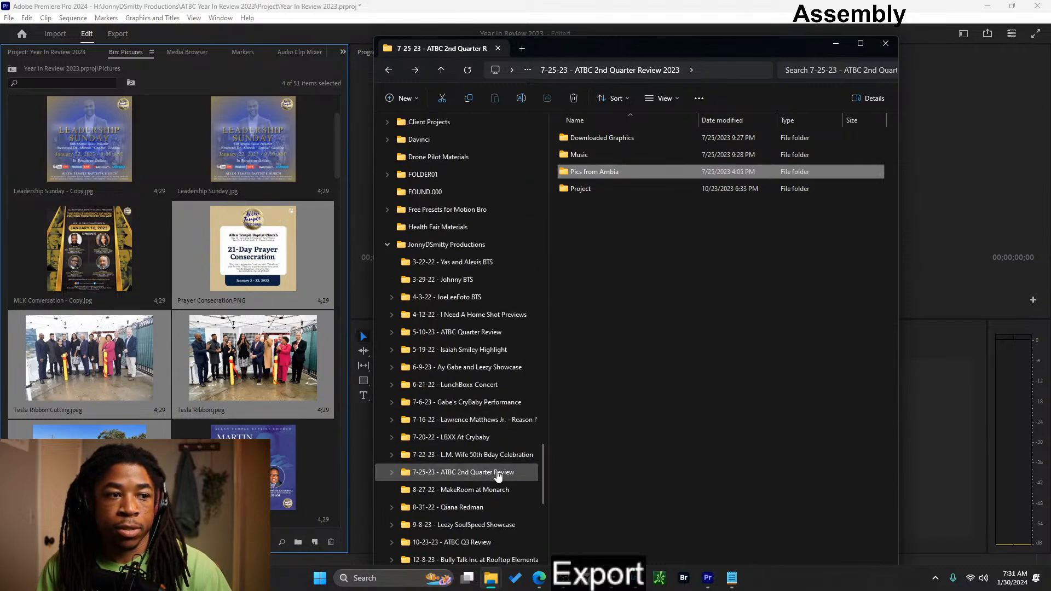
{"action": "scroll", "coordinate": [516, 495], "scroll_direction": "down", "scroll_amount": 6}
{"action": "scroll", "coordinate": [509, 498], "scroll_direction": "up", "scroll_amount": 1}
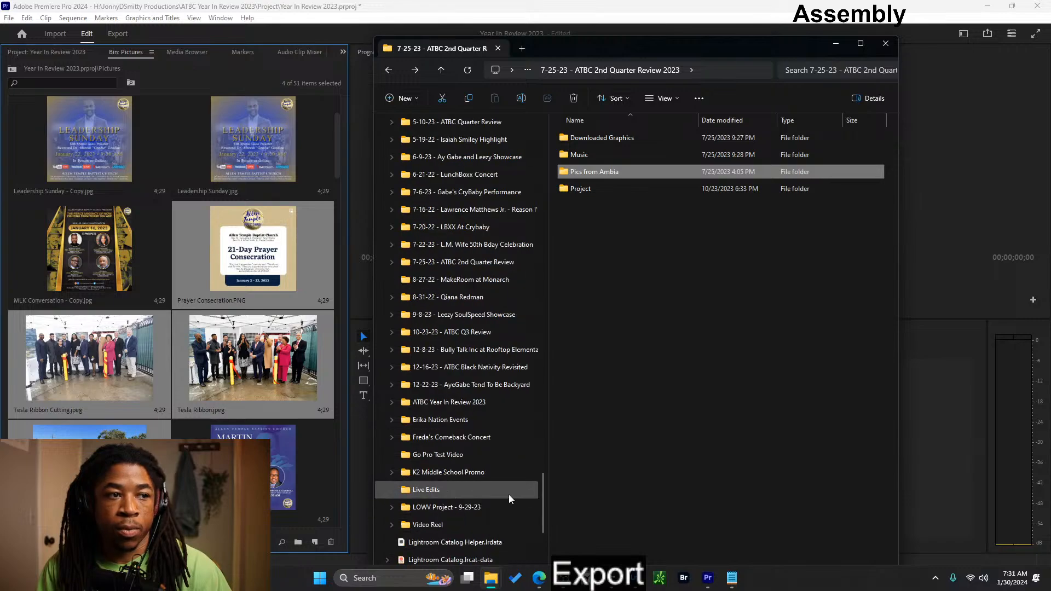
{"action": "scroll", "coordinate": [508, 497], "scroll_direction": "down", "scroll_amount": 1}
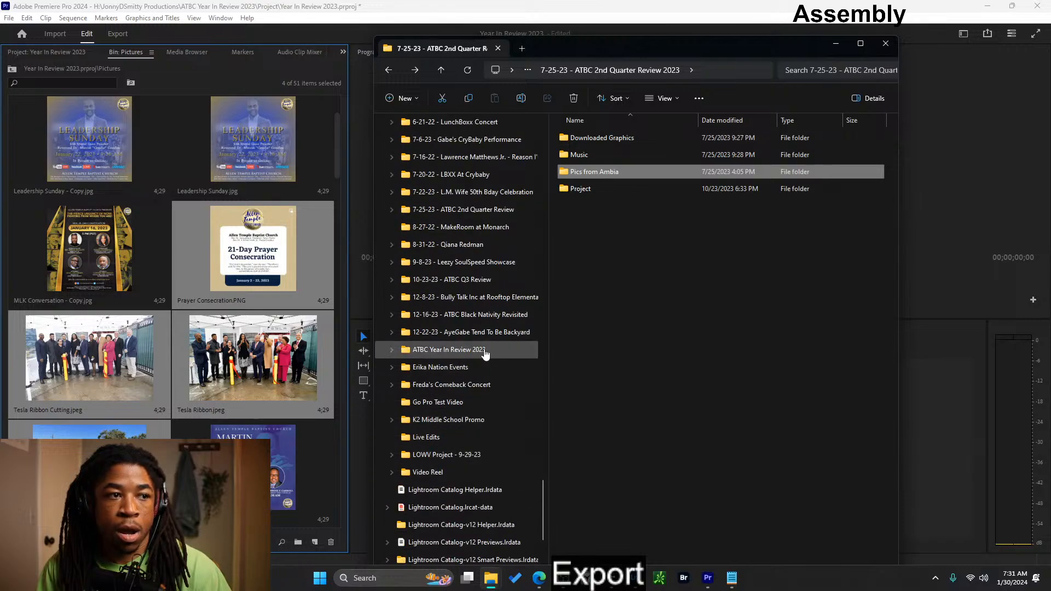
{"action": "left_click_drag", "start_coordinate": [626, 172], "coordinate": [482, 354]}
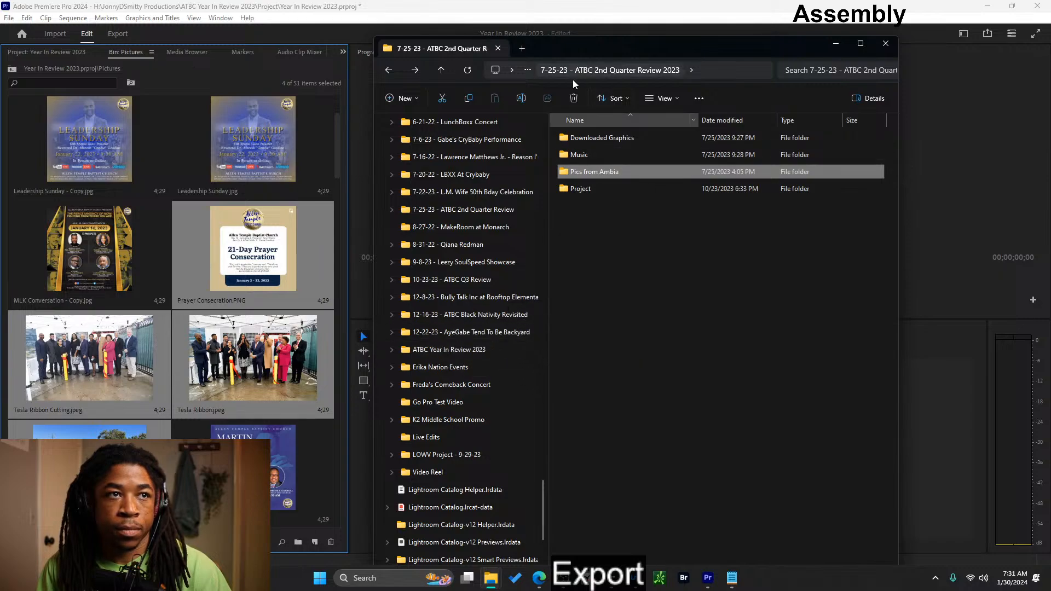
- Copy both subfolders, Backpack Giveaway.jpg, Reparations.jpg and Usher's March.mp4 from 10-23-23 - ATBC Q3 Review Video into ATBC Year In Review 2023 on Crucial X8
{"action": "left_click", "coordinate": [440, 69]}
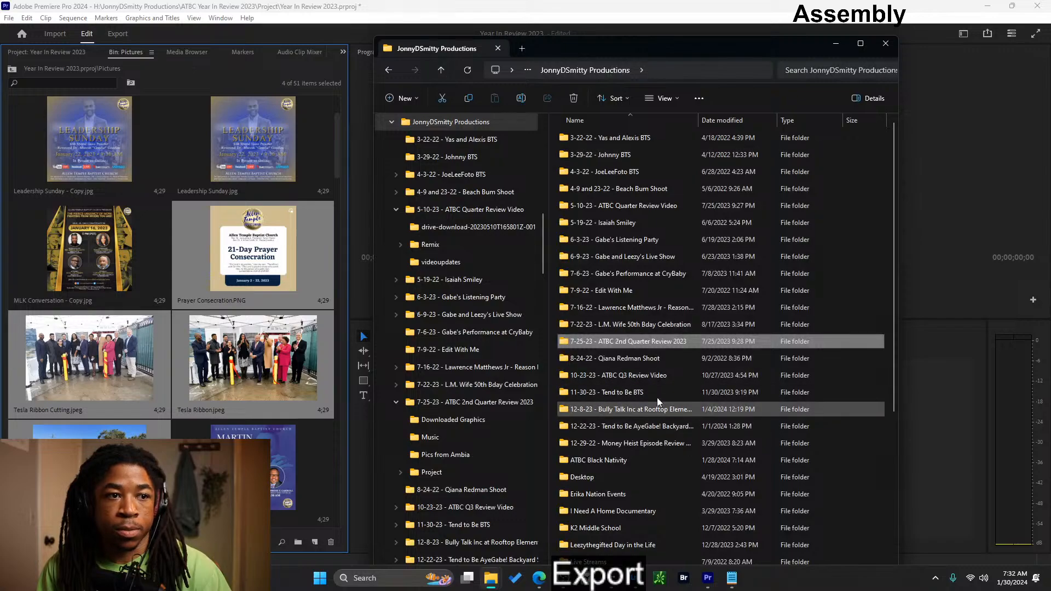
{"action": "double_click", "coordinate": [645, 377]}
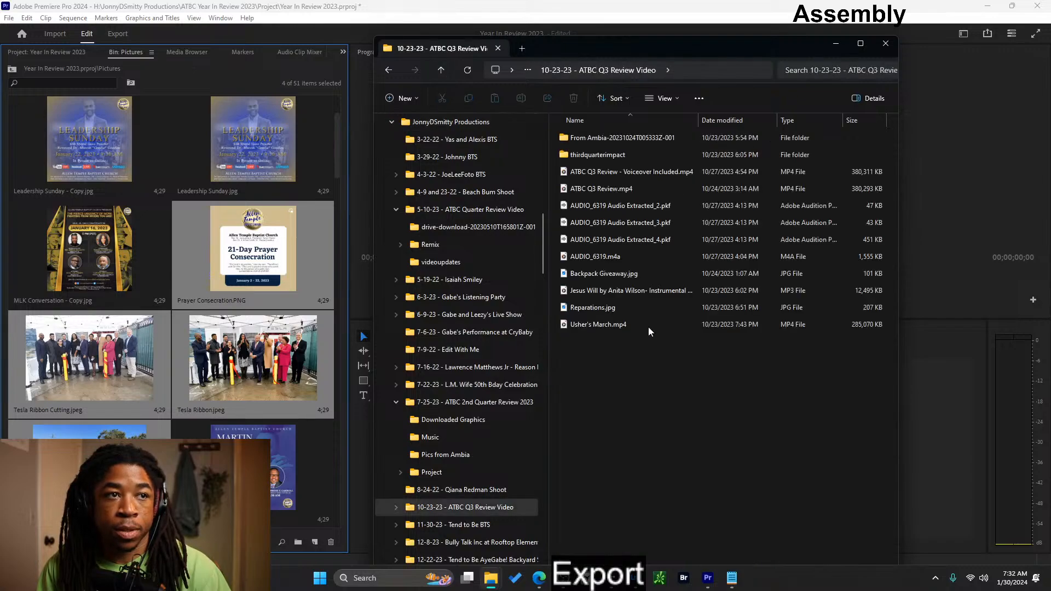
{"action": "left_click", "coordinate": [612, 159]}
{"action": "left_click", "coordinate": [612, 142], "text": "ctrl"}
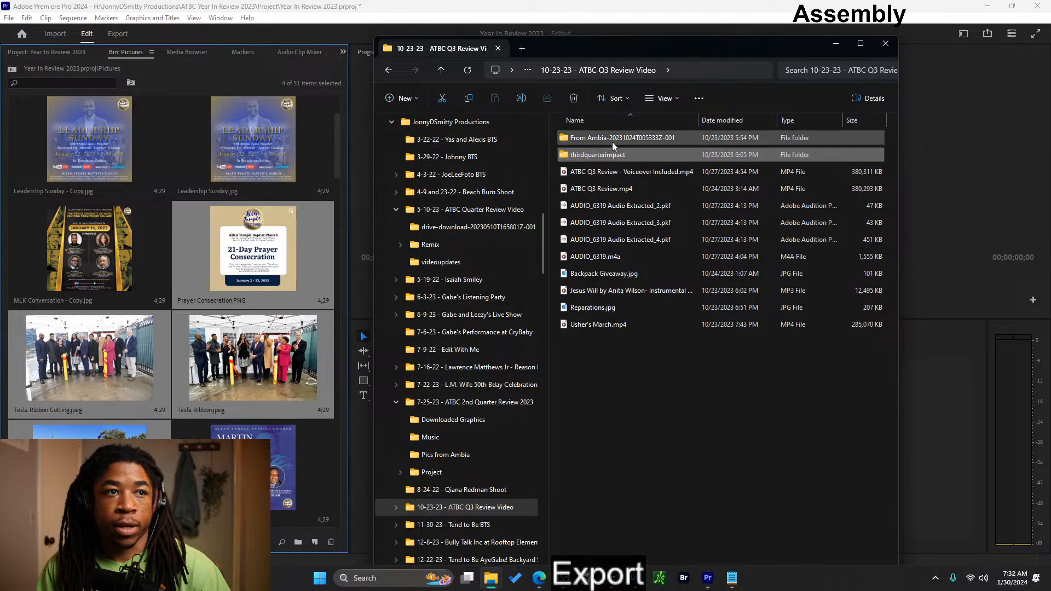
{"action": "left_click_drag", "start_coordinate": [612, 141], "coordinate": [445, 415]}
{"action": "scroll", "coordinate": [445, 415], "scroll_direction": "down", "scroll_amount": 6}
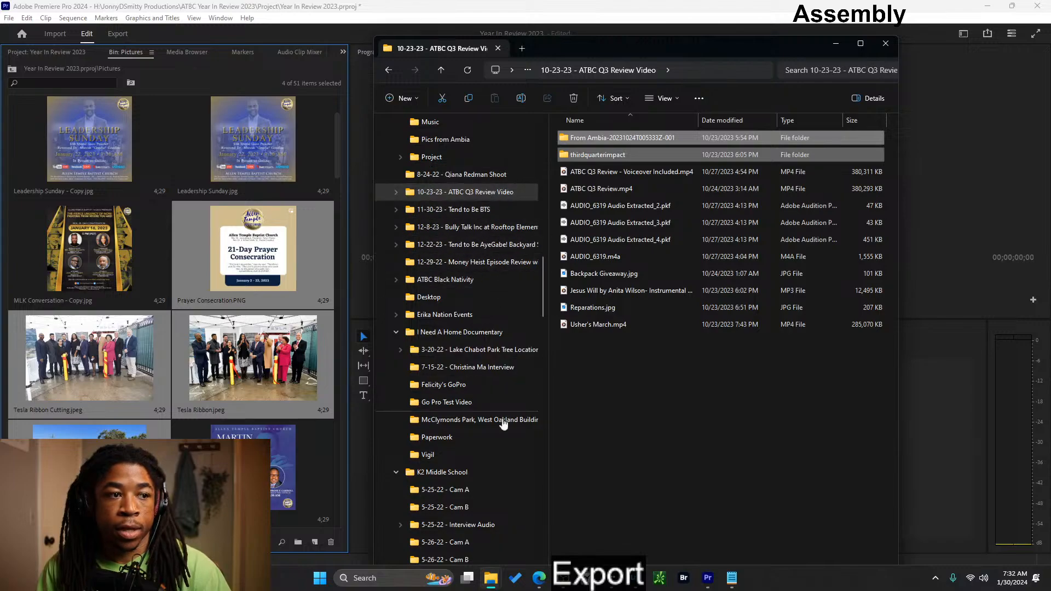
{"action": "scroll", "coordinate": [492, 428], "scroll_direction": "down", "scroll_amount": 12}
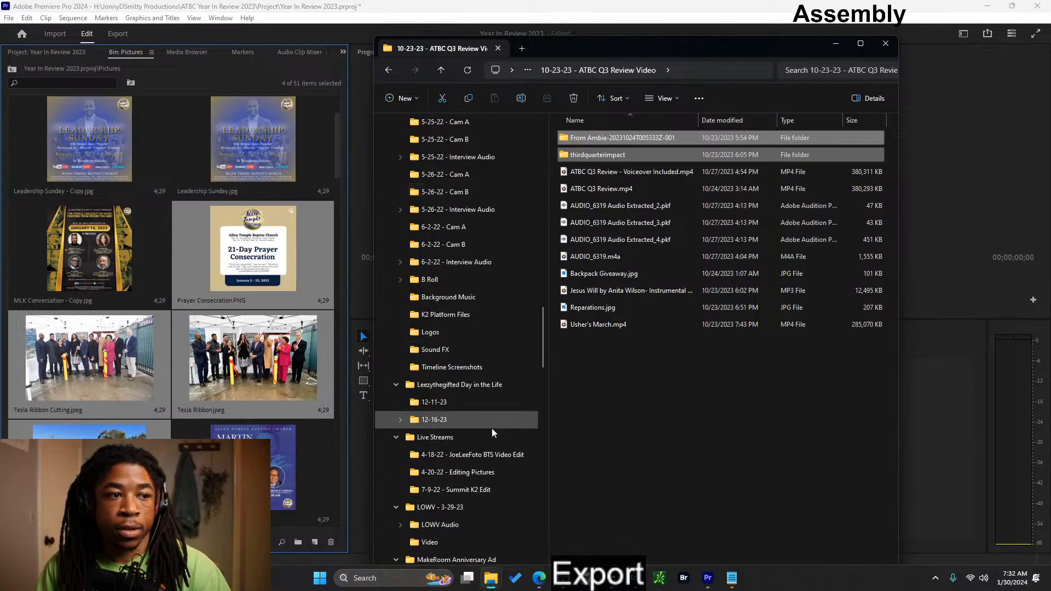
{"action": "left_click", "coordinate": [625, 309], "text": "ctrl"}
{"action": "left_click", "coordinate": [624, 292], "text": "ctrl"}
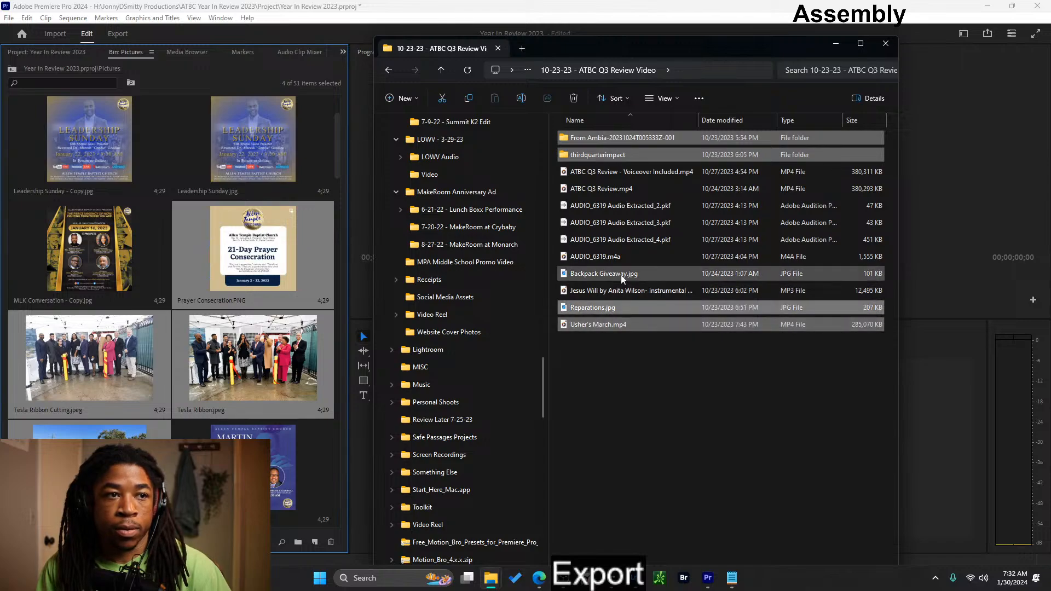
{"action": "left_click", "coordinate": [623, 275], "text": "ctrl"}
{"action": "scroll", "coordinate": [495, 466], "scroll_direction": "down", "scroll_amount": 15}
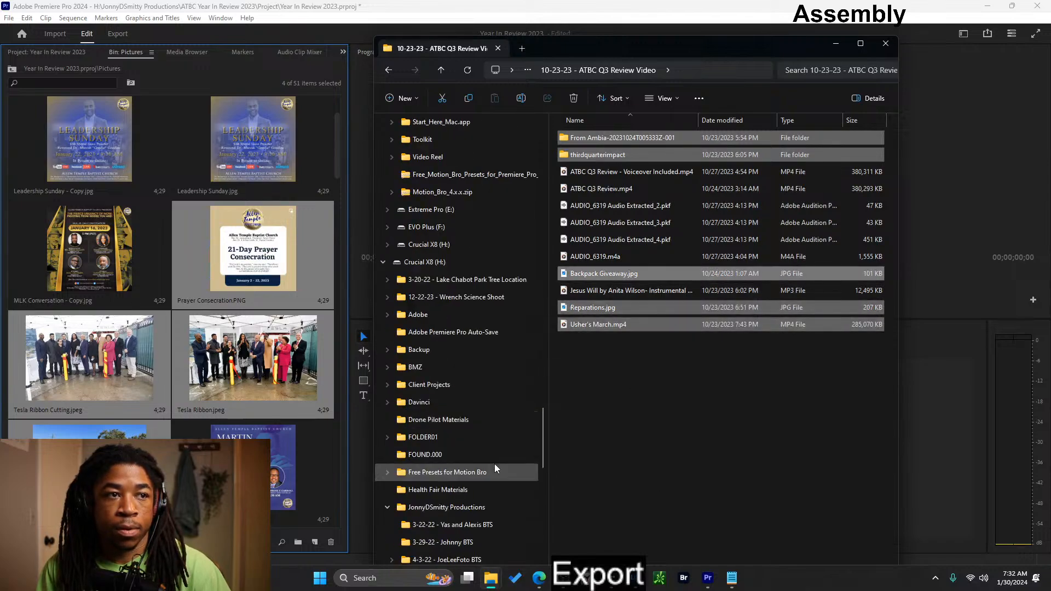
{"action": "scroll", "coordinate": [487, 472], "scroll_direction": "down", "scroll_amount": 7}
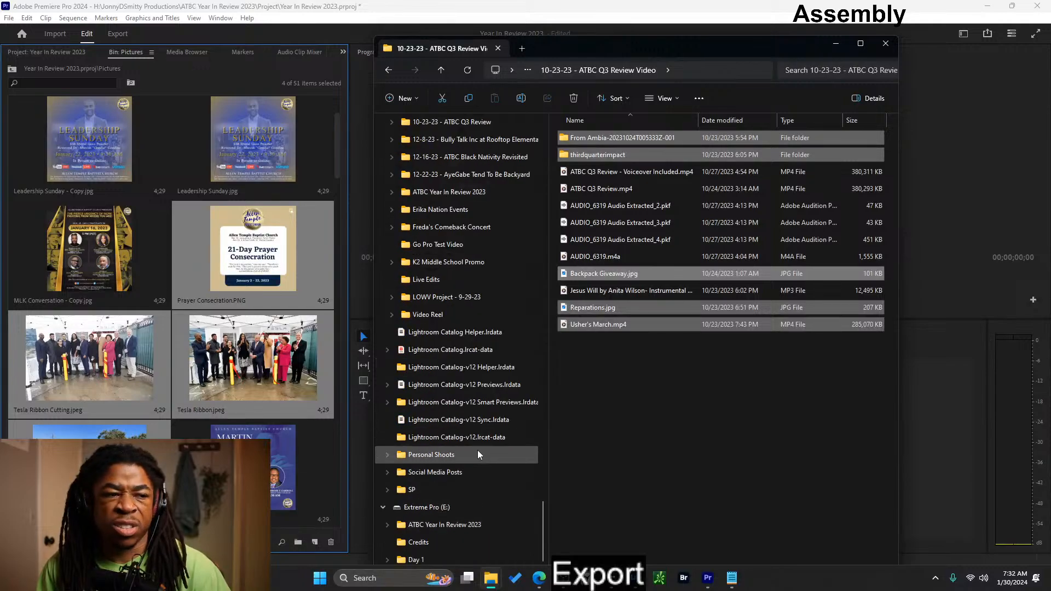
{"action": "scroll", "coordinate": [478, 451], "scroll_direction": "down", "scroll_amount": 2}
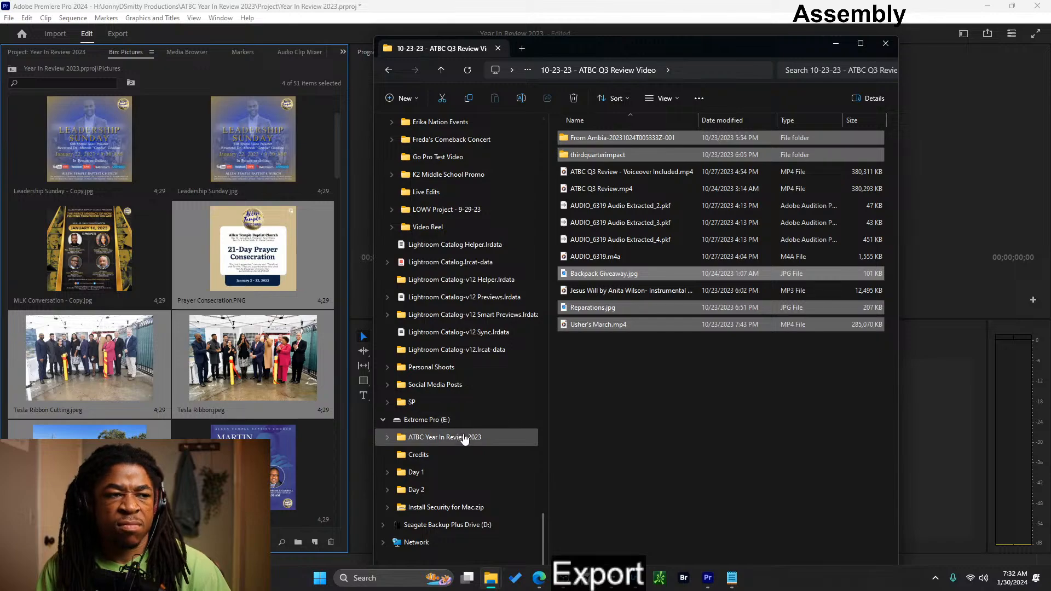
{"action": "scroll", "coordinate": [464, 437], "scroll_direction": "up", "scroll_amount": 3}
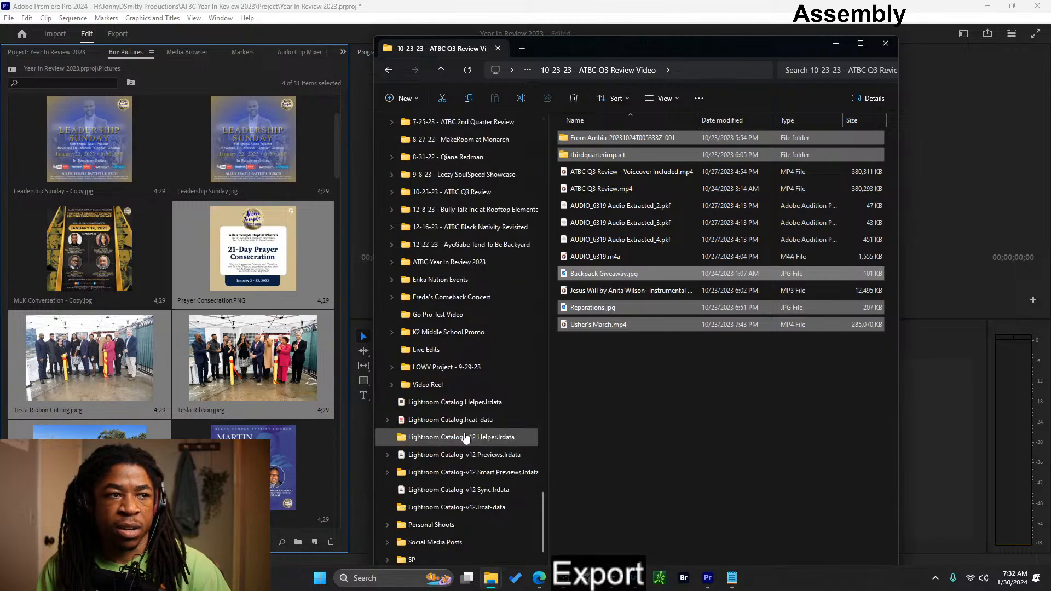
{"action": "left_click_drag", "start_coordinate": [632, 327], "coordinate": [461, 268]}
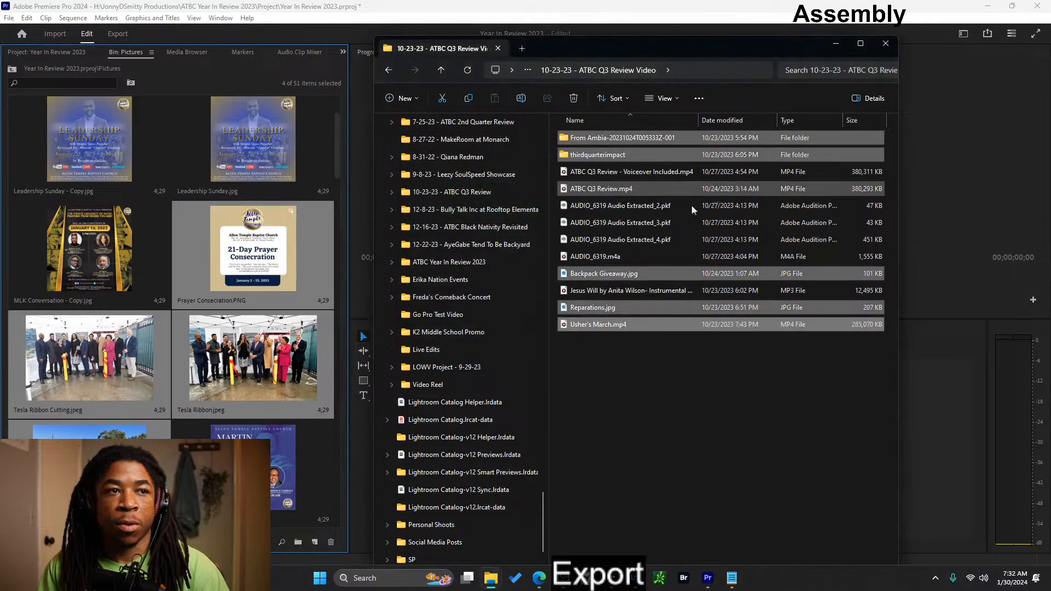
- Return to Premiere Pro and create a new sequence from Prayer Consecration.PNG in the Pictures bin
{"action": "left_click", "coordinate": [836, 43]}
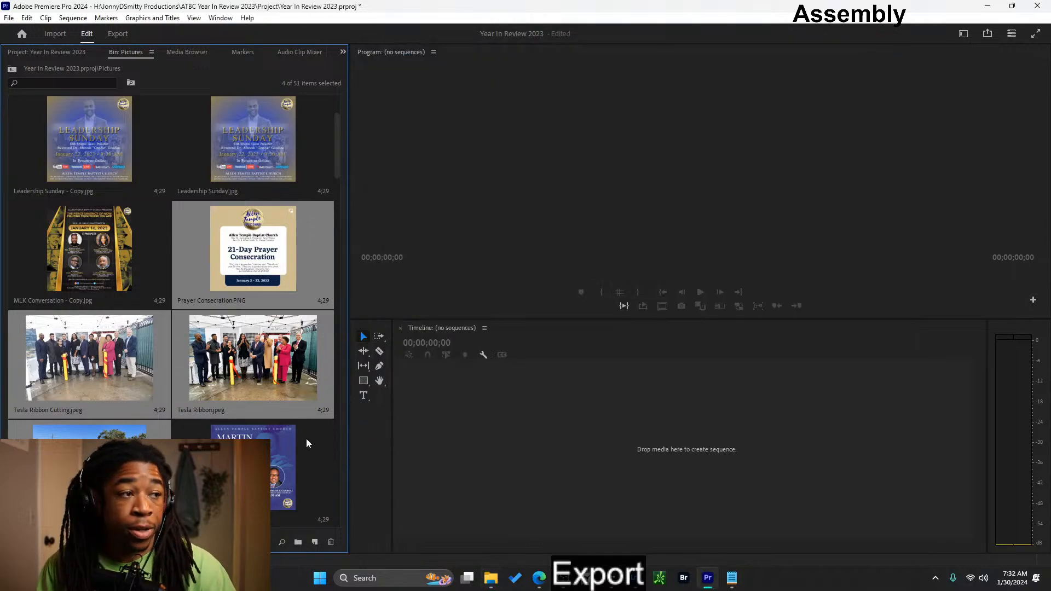
{"action": "left_click", "coordinate": [269, 351]}
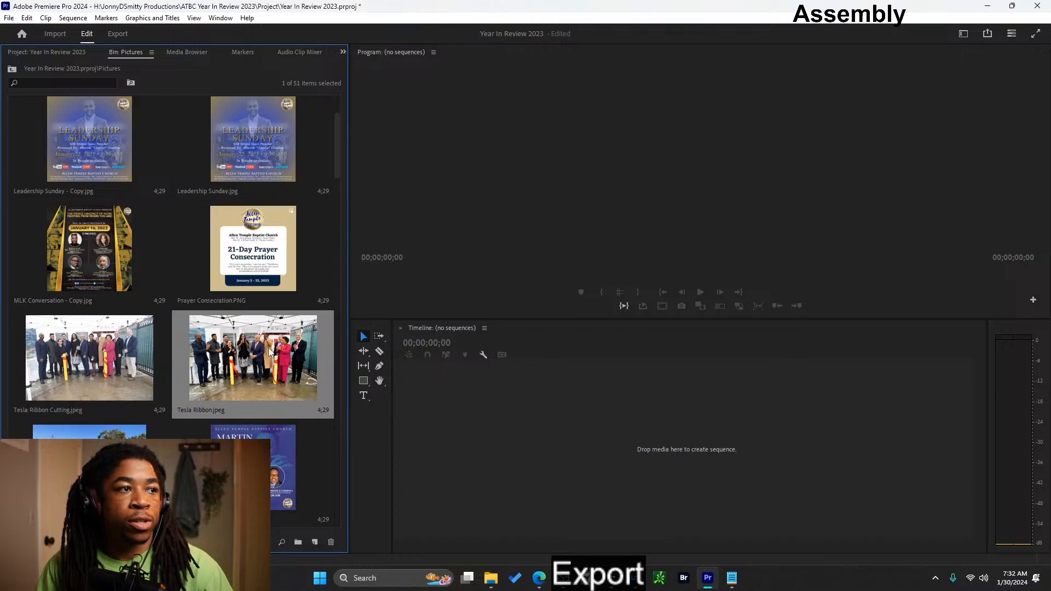
{"action": "left_click", "coordinate": [248, 256]}
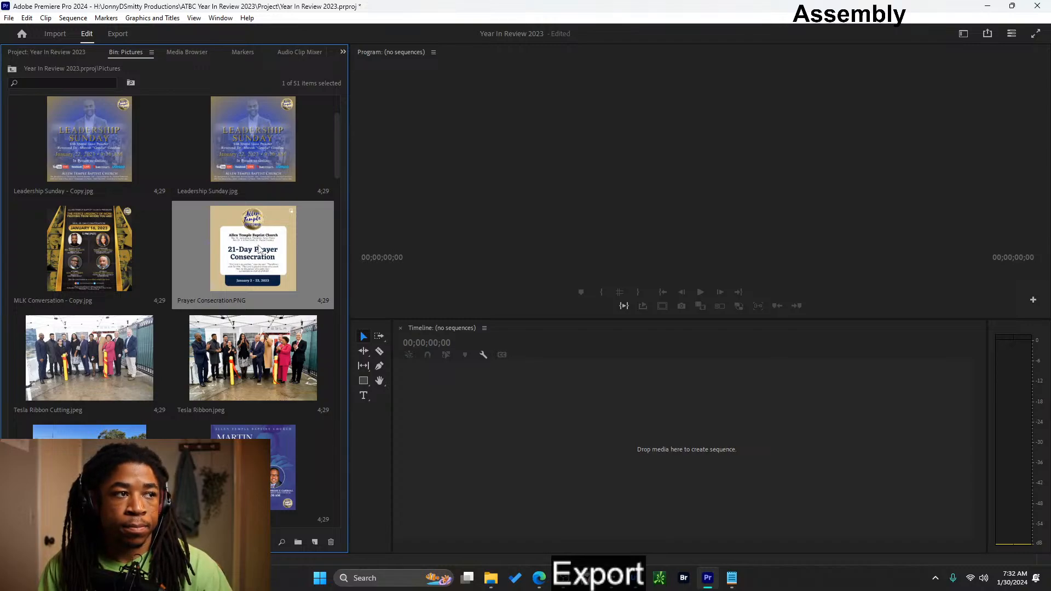
{"action": "left_click_drag", "start_coordinate": [259, 249], "coordinate": [453, 430]}
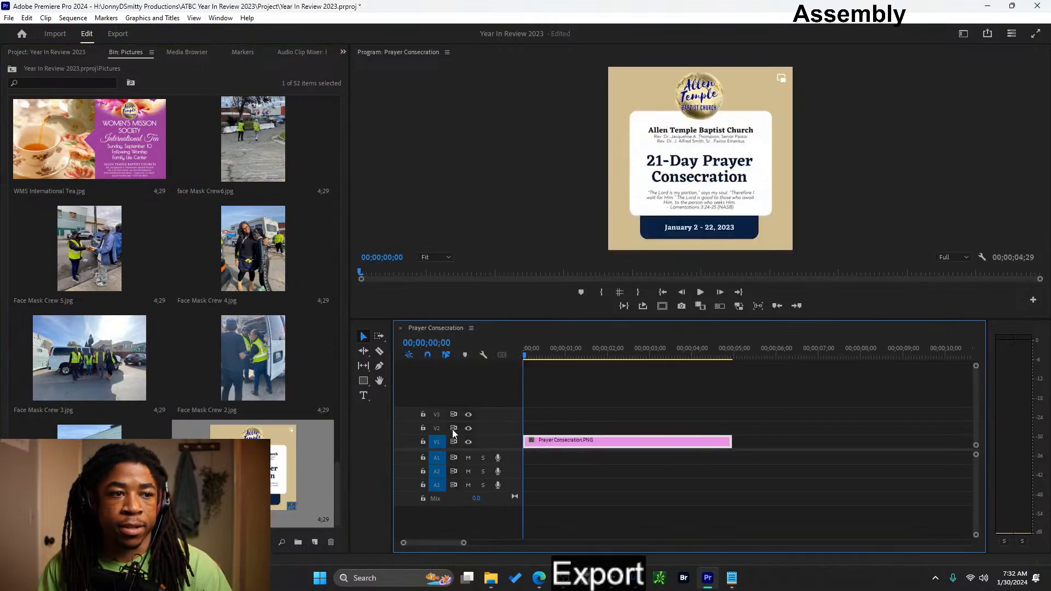
- Set the Prayer Consecration sequence's frame size to 1920 horizontal by 1080 vertical, keeping the 29.97 frames/second timebase
{"action": "right_click", "coordinate": [268, 368]}
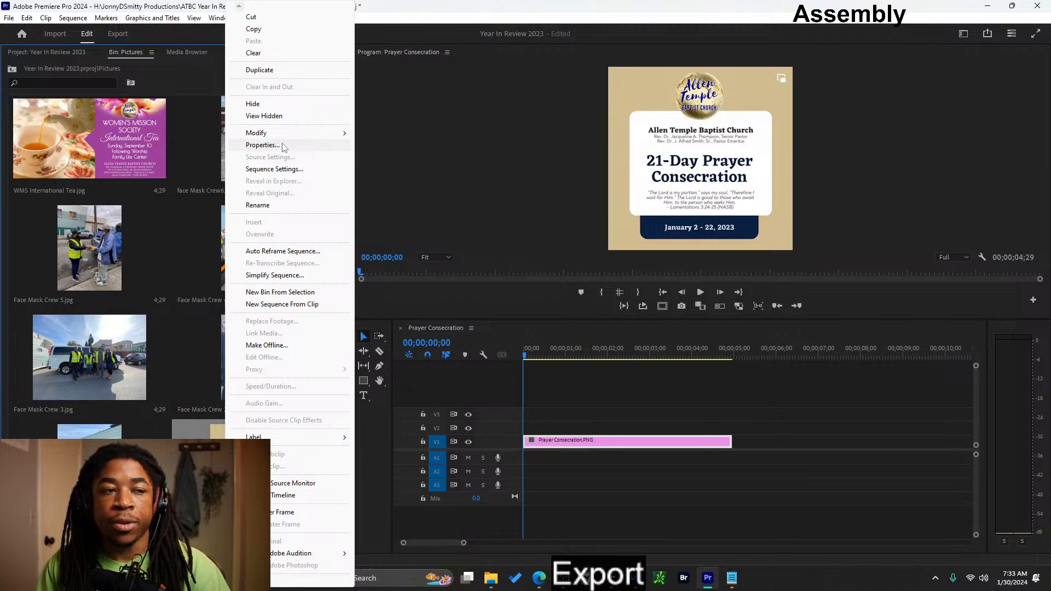
{"action": "left_click", "coordinate": [298, 168]}
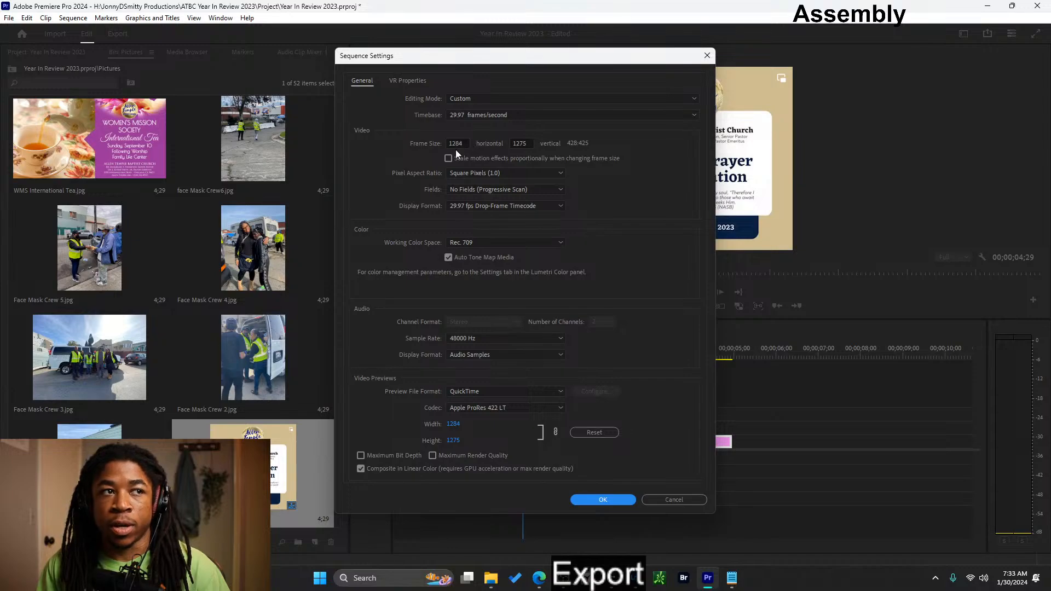
{"action": "left_click", "coordinate": [475, 116]}
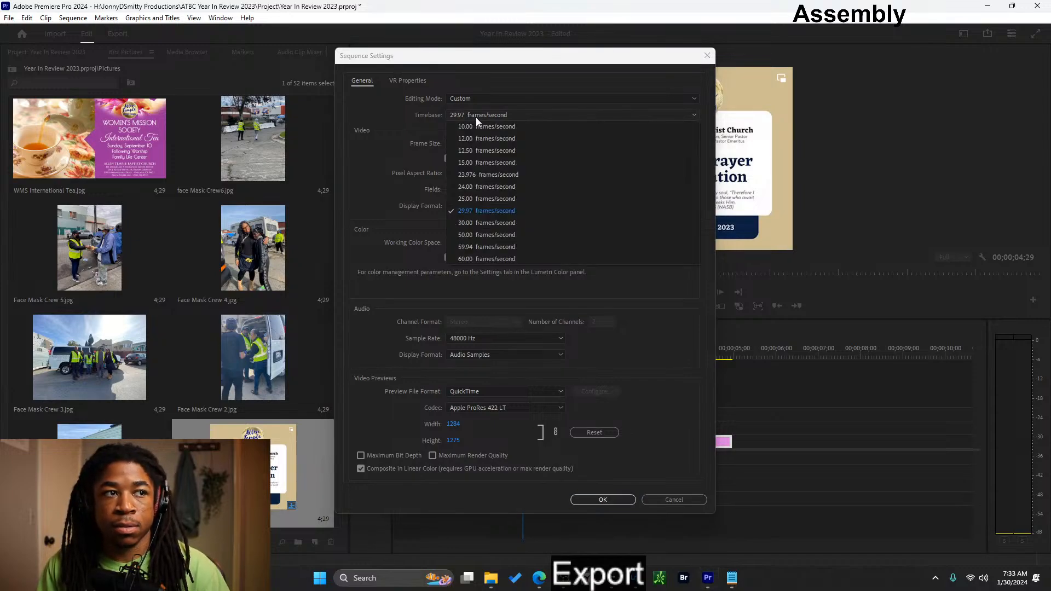
{"action": "left_click", "coordinate": [477, 118]}
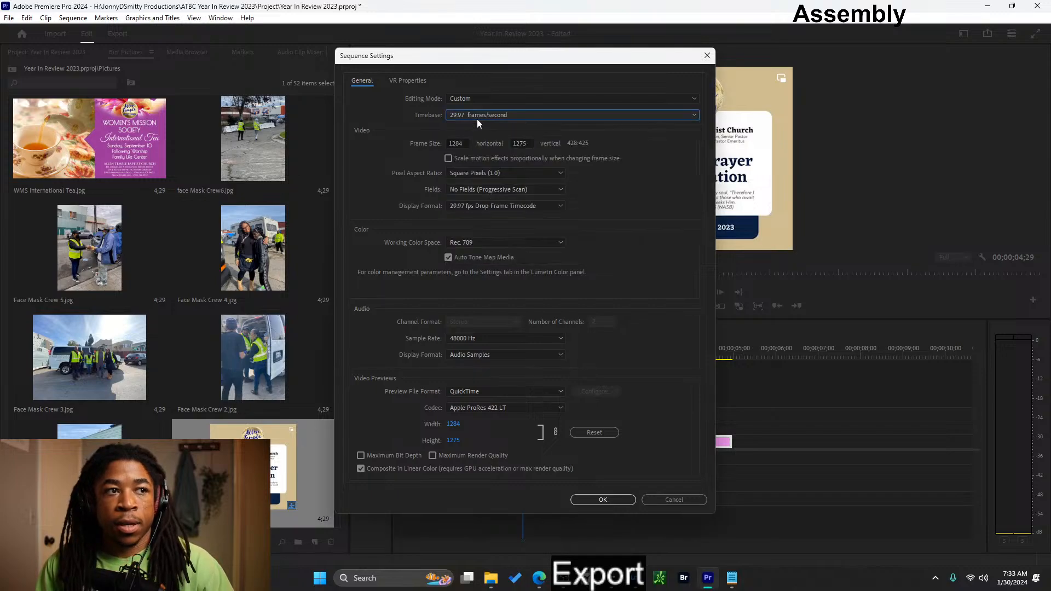
{"action": "double_click", "coordinate": [458, 144]}
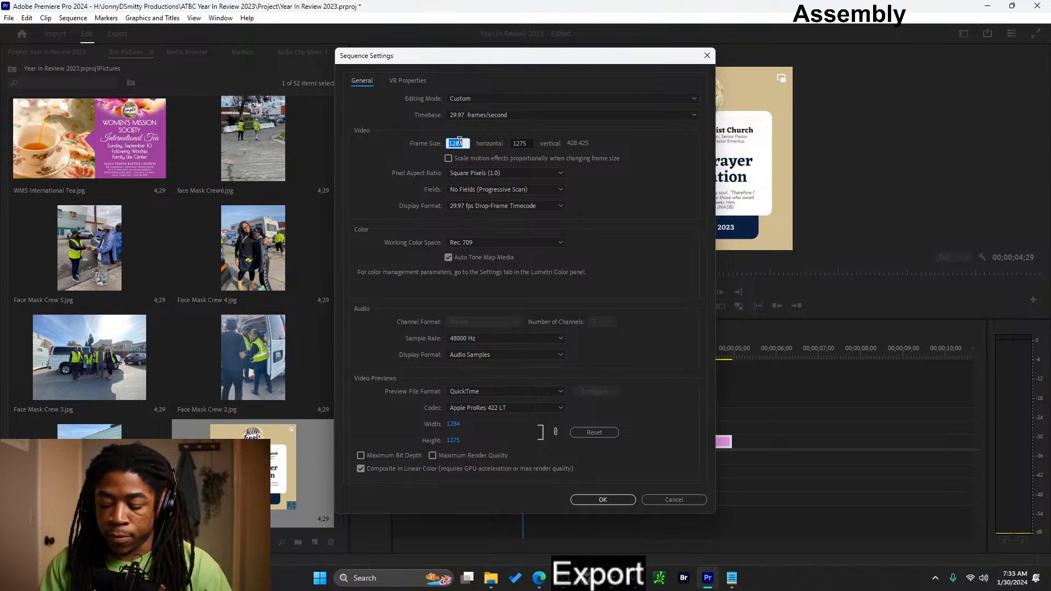
{"action": "type", "text": "1920"}
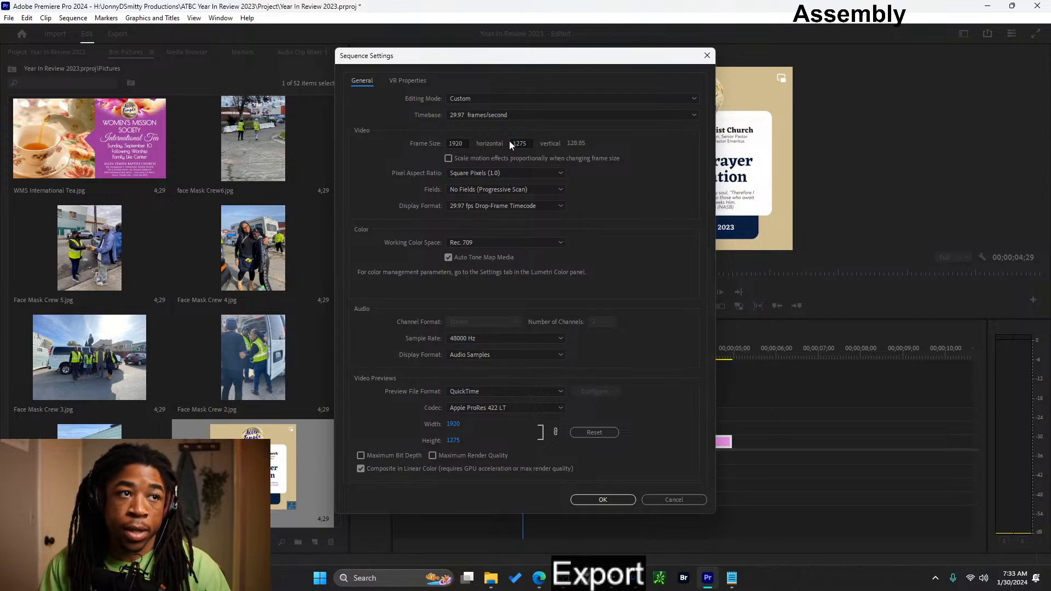
{"action": "double_click", "coordinate": [516, 144]}
{"action": "type", "text": "1080"}
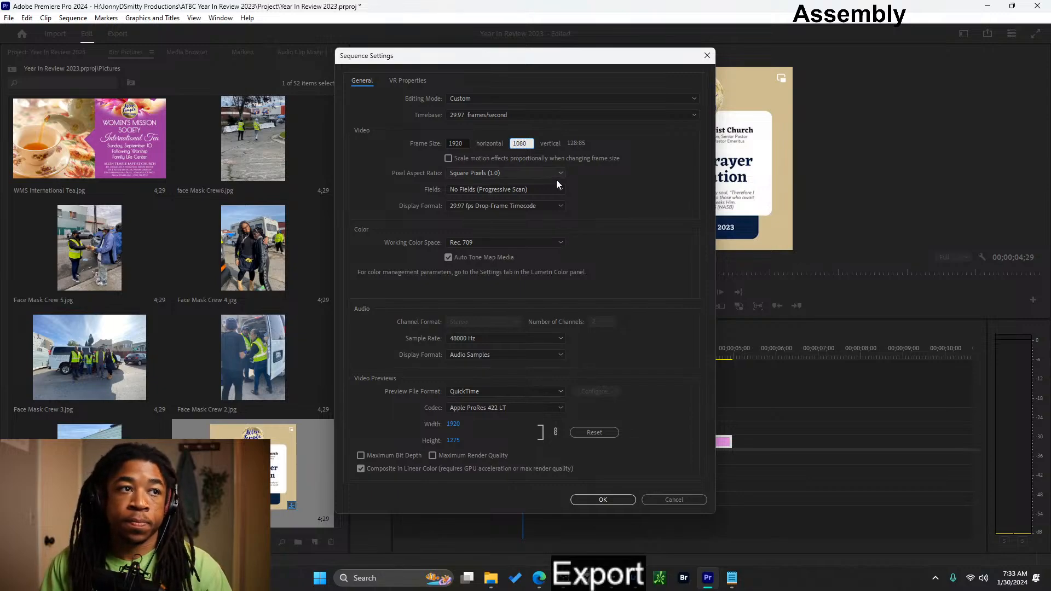
{"action": "left_click", "coordinate": [597, 189]}
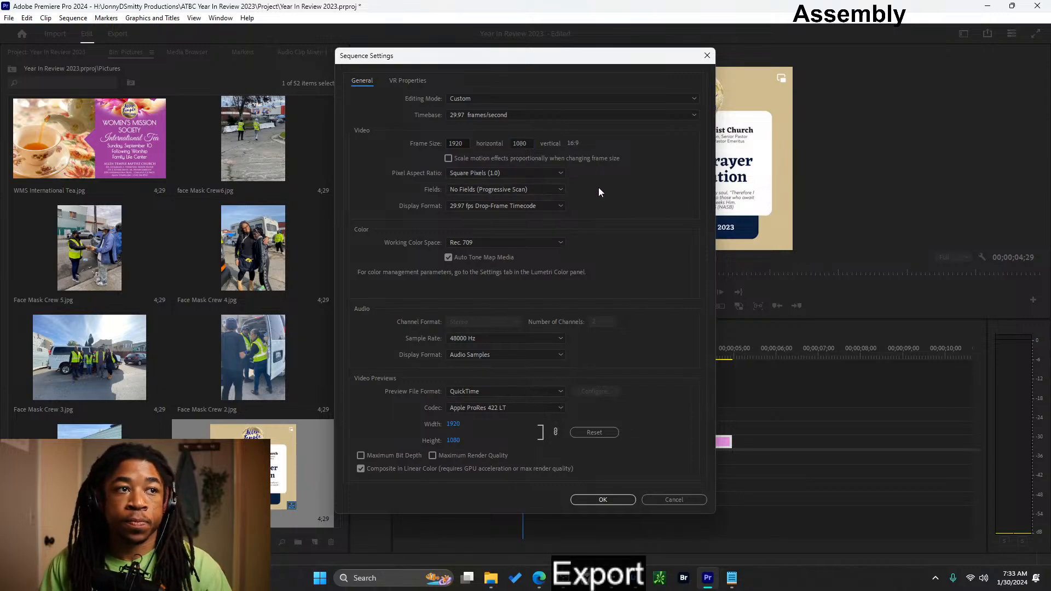
{"action": "left_click", "coordinate": [616, 500]}
{"action": "left_click", "coordinate": [570, 298]}
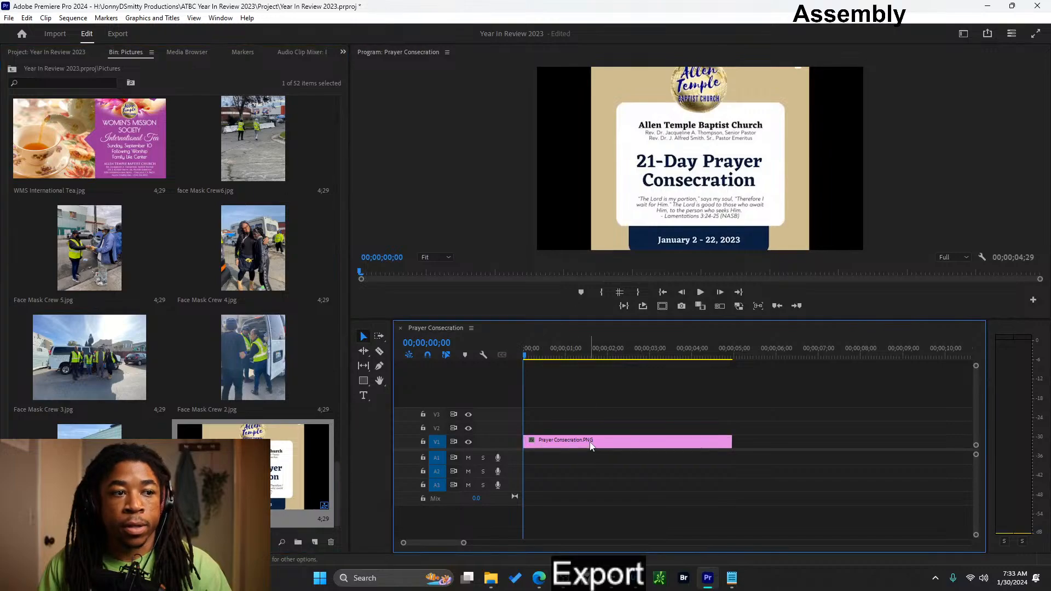
- Apply Set to Frame Size to the Prayer Consecration clip and move it from track V1 up to V2
{"action": "right_click", "coordinate": [589, 442]}
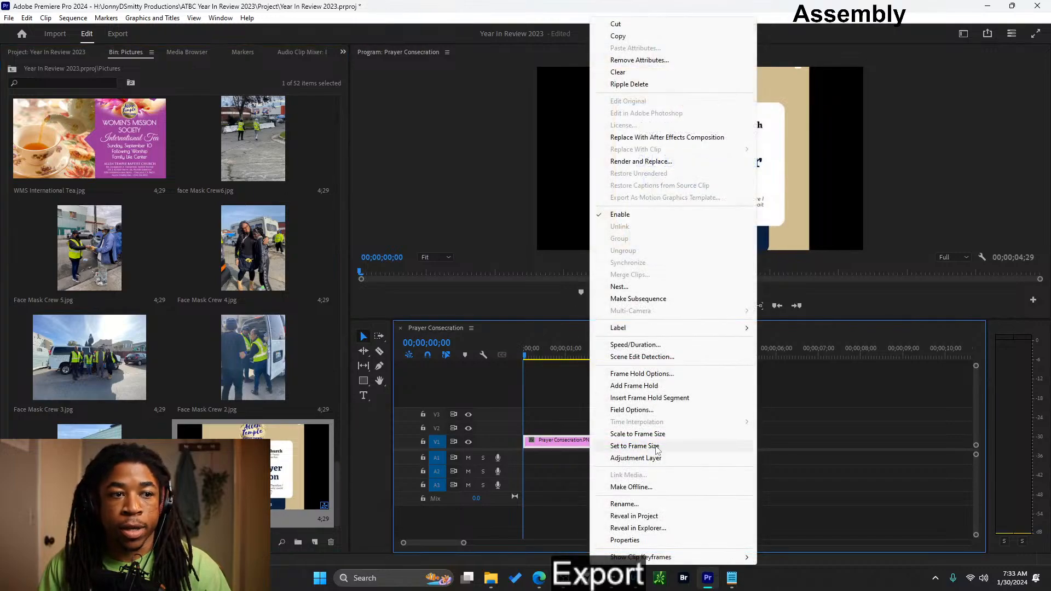
{"action": "left_click", "coordinate": [657, 447]}
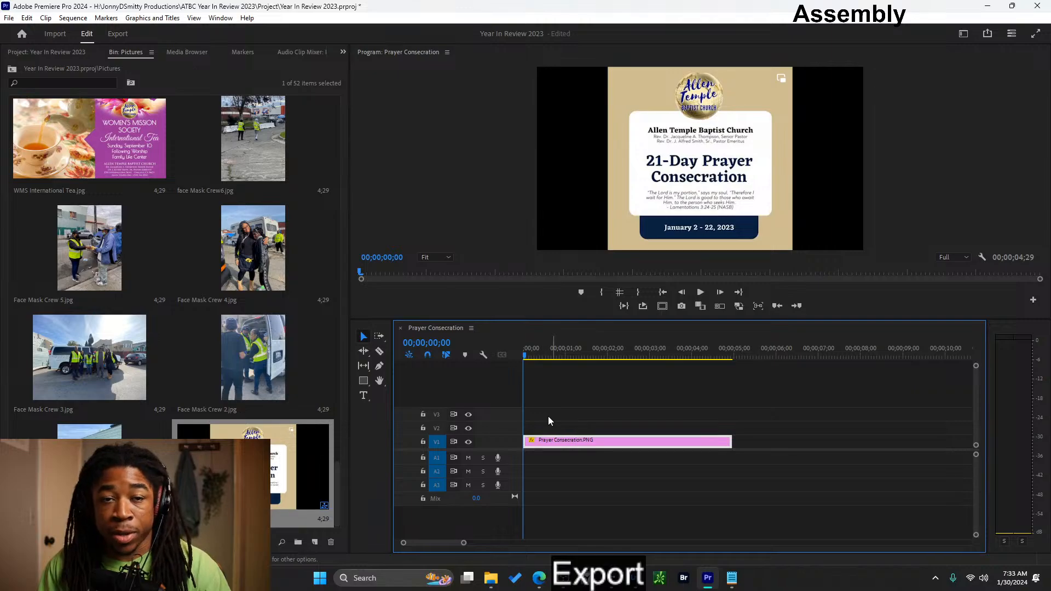
{"action": "scroll", "coordinate": [198, 262], "scroll_direction": "down", "scroll_amount": 10}
{"action": "scroll", "coordinate": [199, 262], "scroll_direction": "up", "scroll_amount": 10}
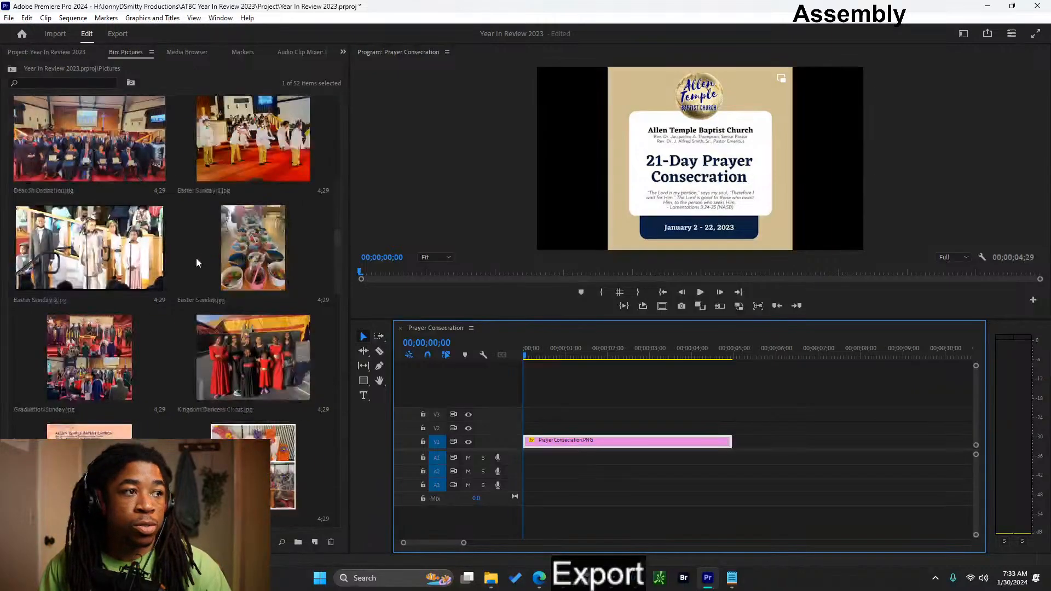
{"action": "left_click_drag", "start_coordinate": [585, 442], "coordinate": [585, 429]}
- Place Background.jpg from the Downloaded Graphics bin on track V1 at the sequence start, beneath the Prayer Consecration clip
{"action": "left_click", "coordinate": [59, 53]}
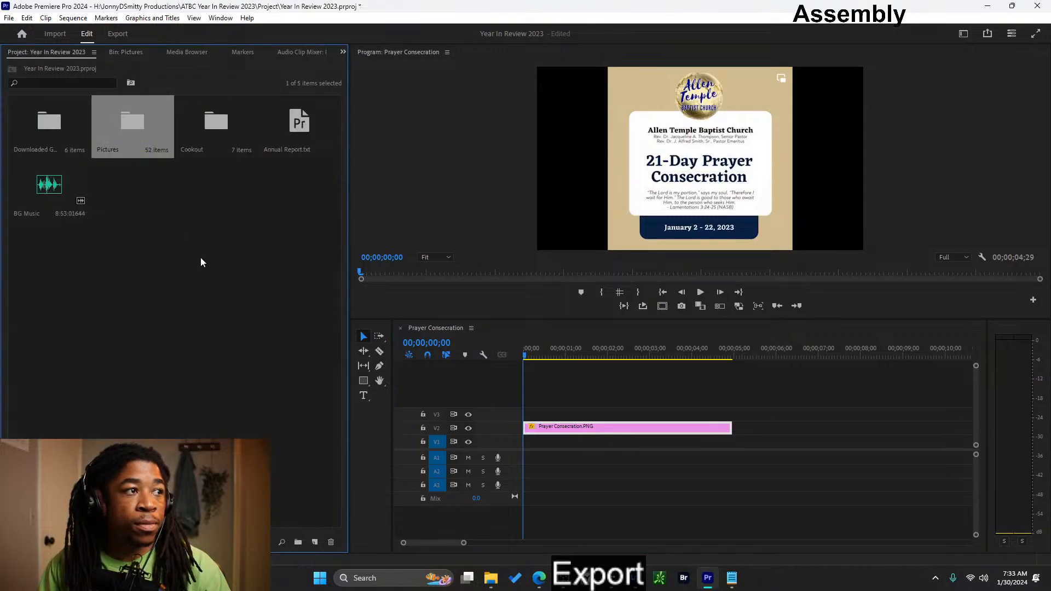
{"action": "left_click", "coordinate": [232, 295]}
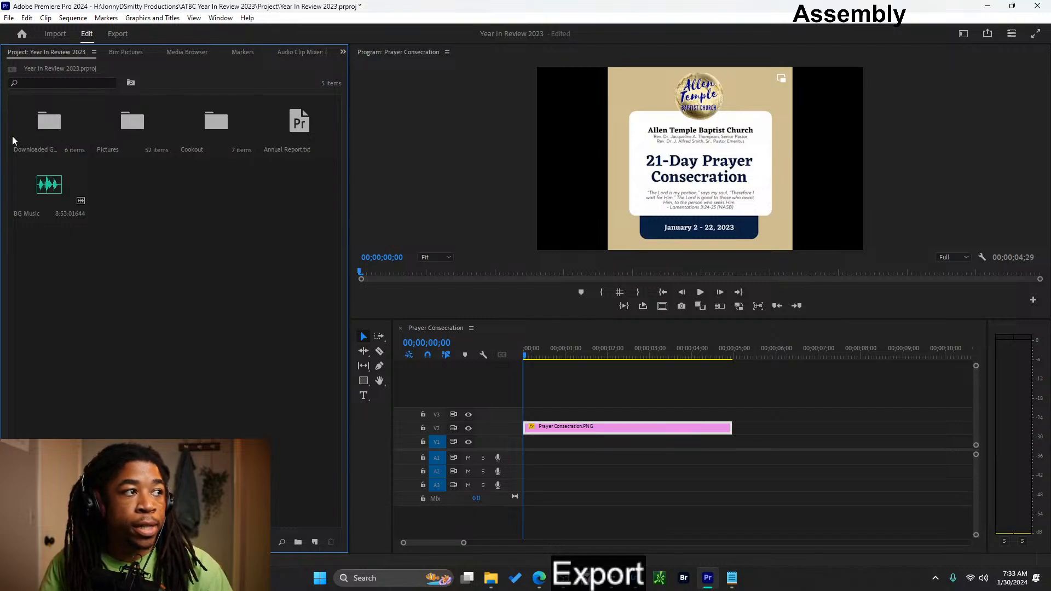
{"action": "double_click", "coordinate": [28, 124]}
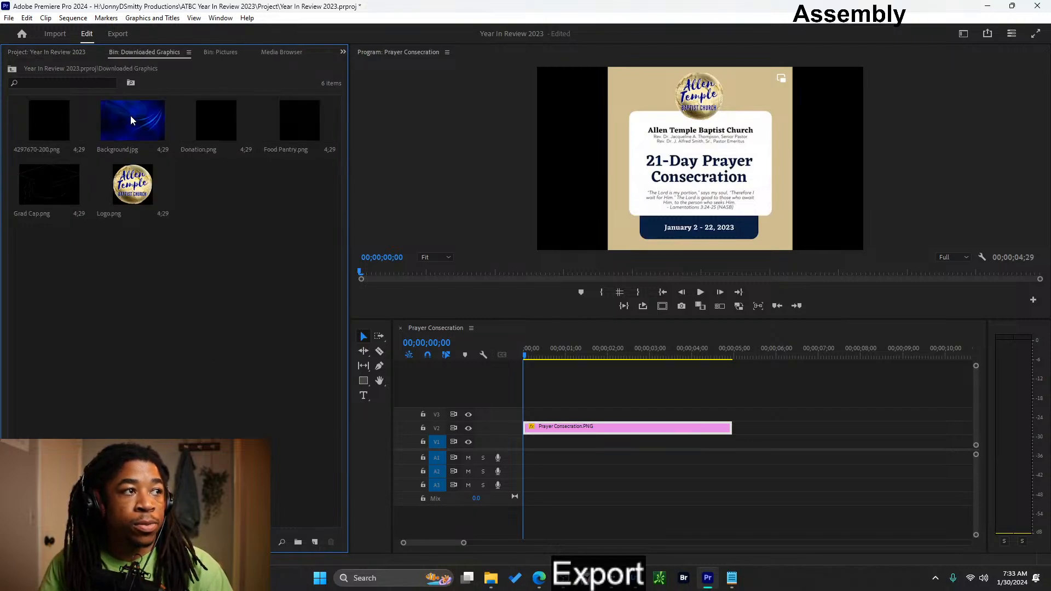
{"action": "left_click_drag", "start_coordinate": [131, 115], "coordinate": [525, 442]}
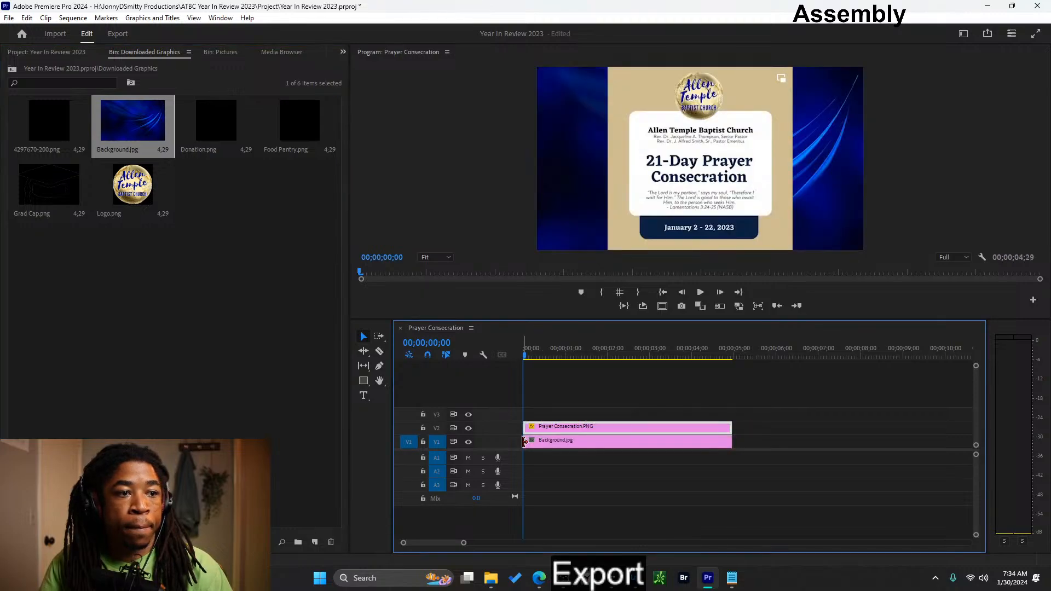
{"action": "left_click", "coordinate": [594, 406]}
{"action": "left_click", "coordinate": [596, 438]}
{"action": "left_click", "coordinate": [598, 408]}
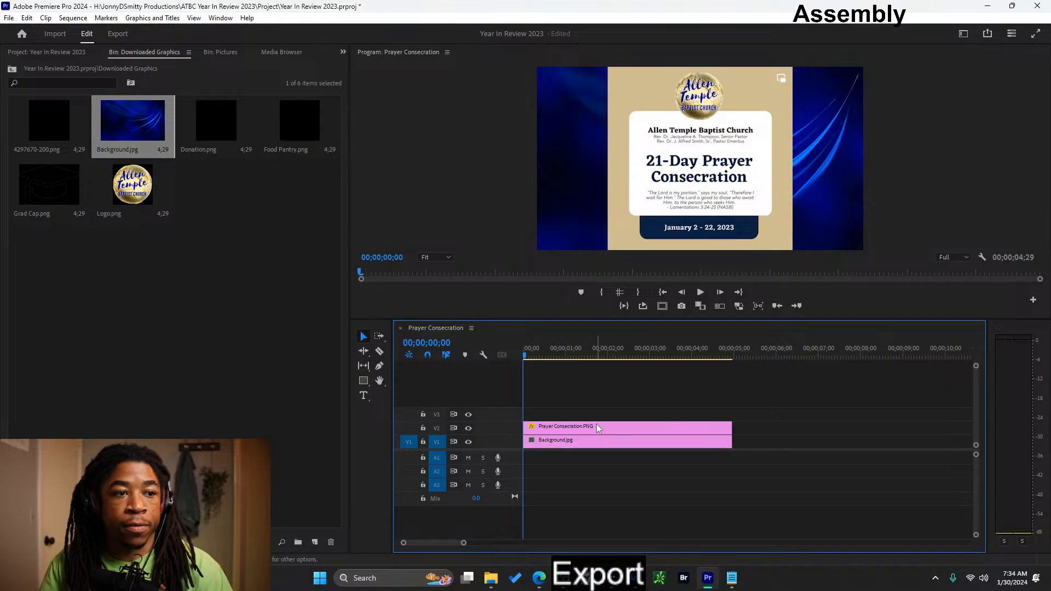
{"action": "left_click", "coordinate": [596, 425]}
{"action": "left_click", "coordinate": [651, 240]}
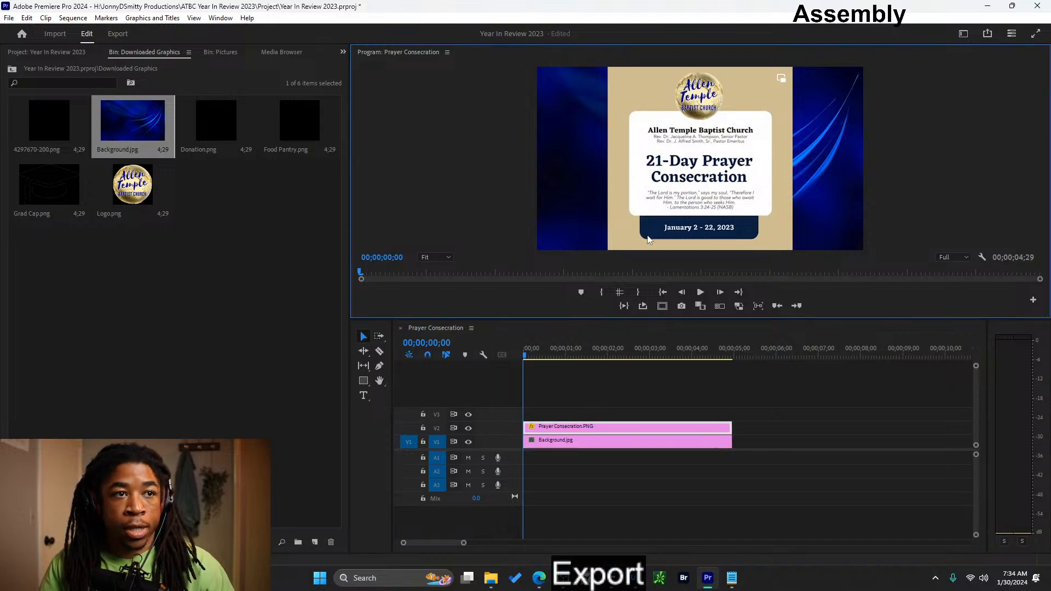
{"action": "left_click", "coordinate": [235, 210]}
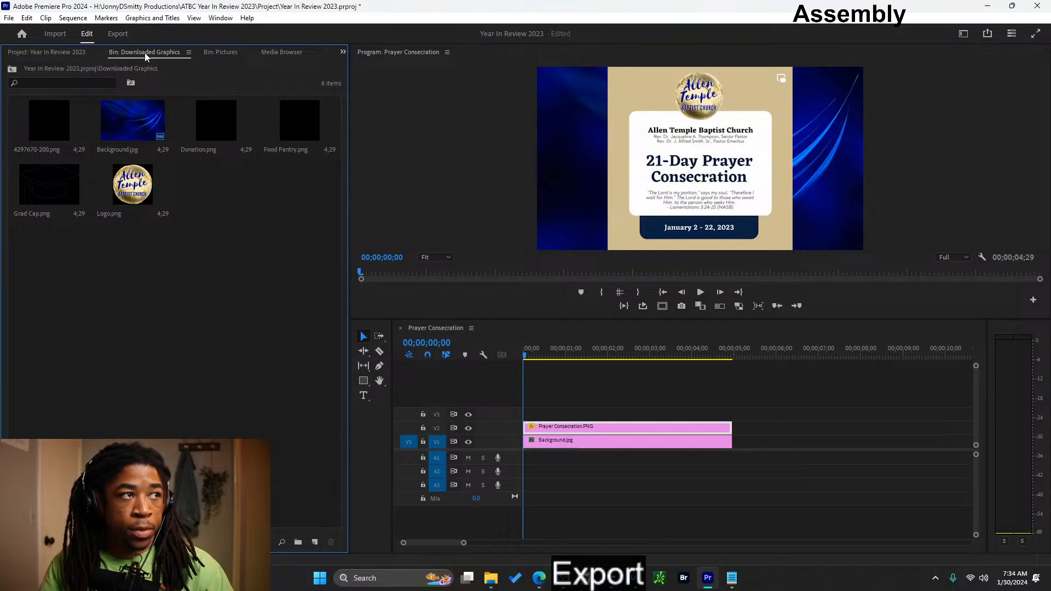
{"action": "left_click", "coordinate": [71, 52]}
{"action": "left_click", "coordinate": [124, 48]}
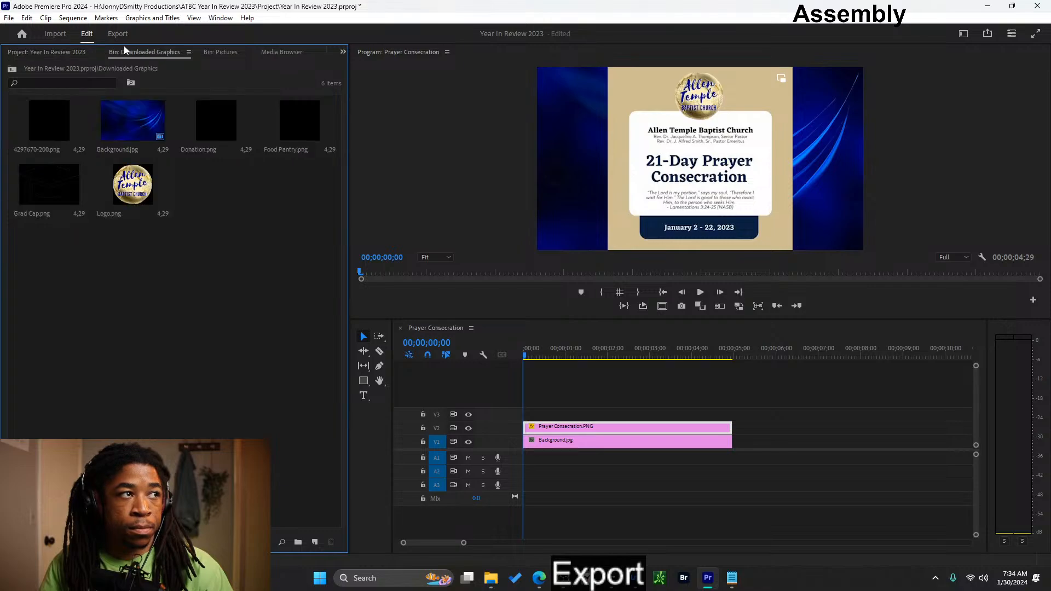
{"action": "left_click", "coordinate": [58, 51]}
{"action": "left_click", "coordinate": [131, 53]}
{"action": "left_click", "coordinate": [64, 52]}
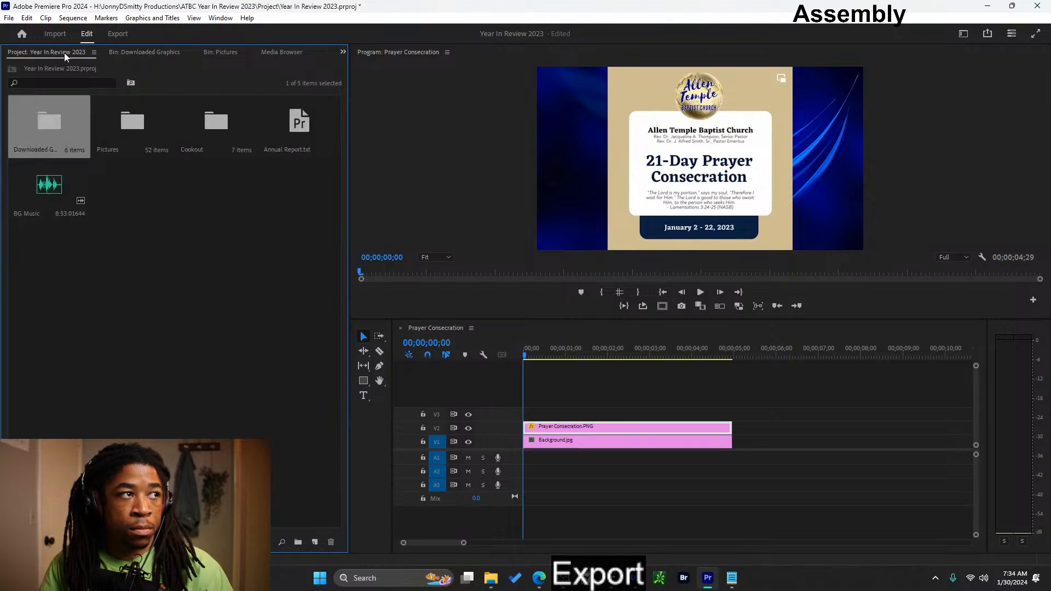
{"action": "left_click", "coordinate": [172, 54]}
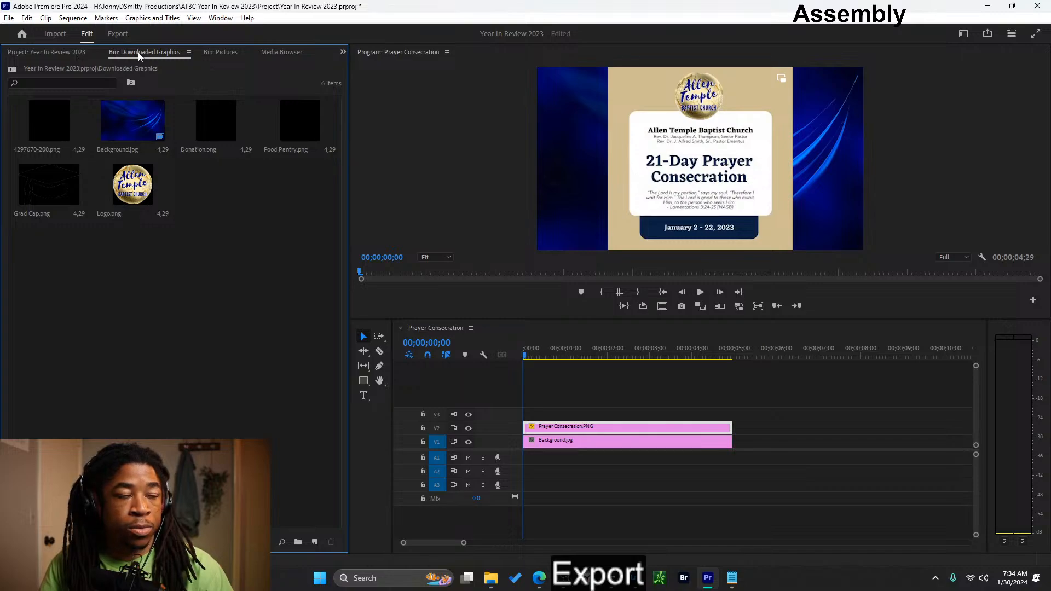
{"action": "left_click", "coordinate": [42, 52]}
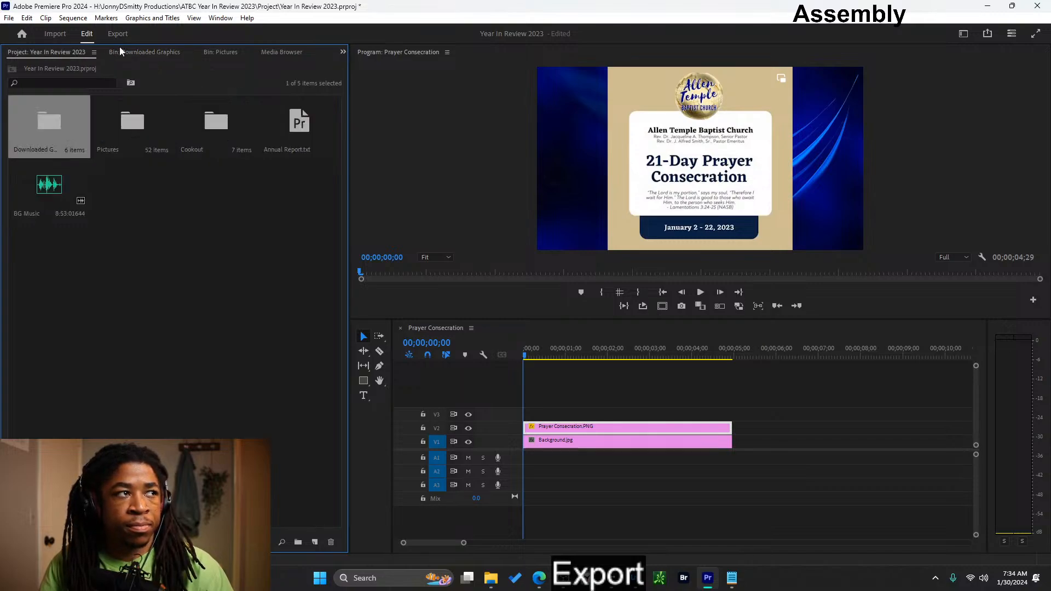
{"action": "left_click", "coordinate": [120, 50]}
{"action": "left_click", "coordinate": [60, 51]}
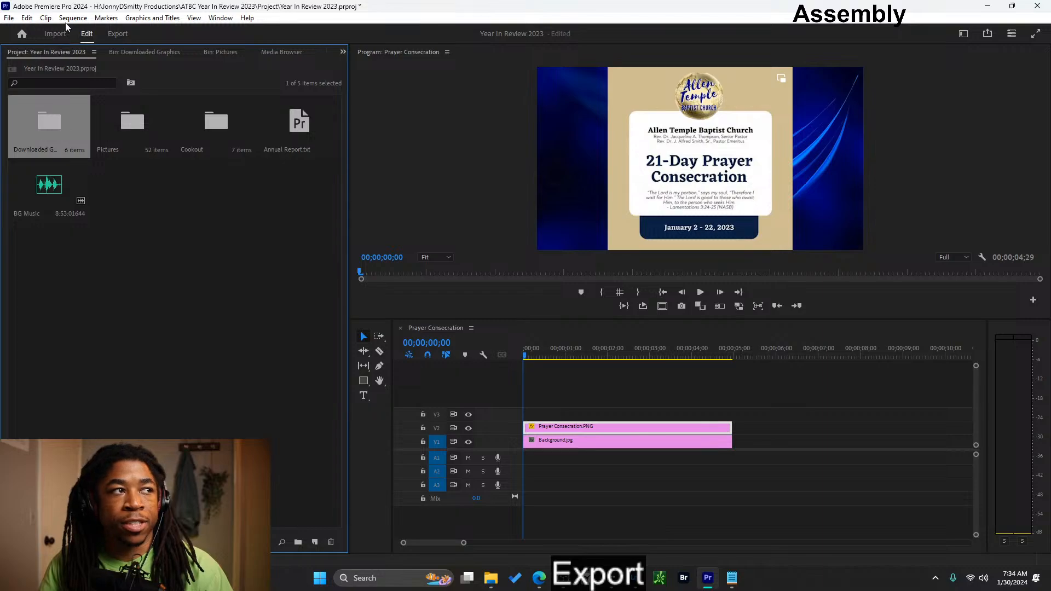
- Open the project Q3.prproj from 10-23-23 - ATBC Q3 Review in JonnyDSmitty Productions on Crucial X8
{"action": "left_click", "coordinate": [10, 18]}
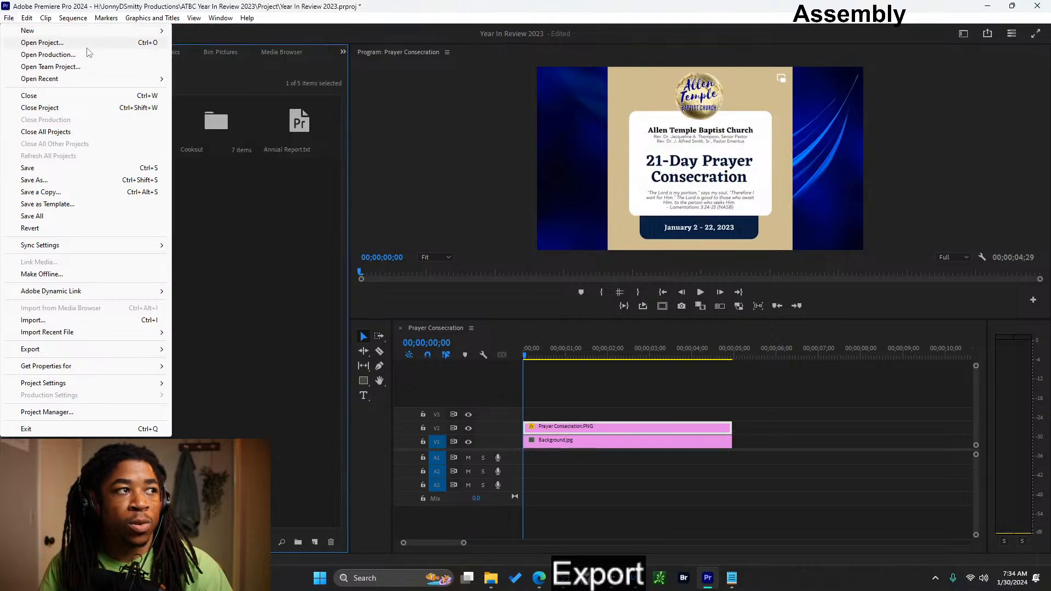
{"action": "left_click", "coordinate": [100, 43]}
{"action": "left_click", "coordinate": [215, 58]}
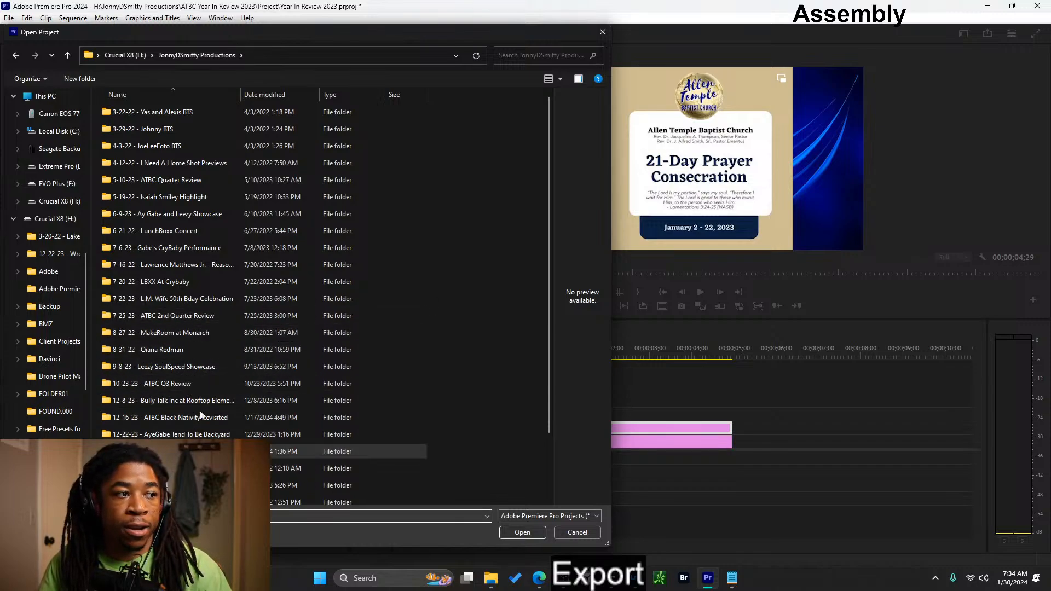
{"action": "double_click", "coordinate": [179, 385]}
{"action": "left_click", "coordinate": [143, 186]}
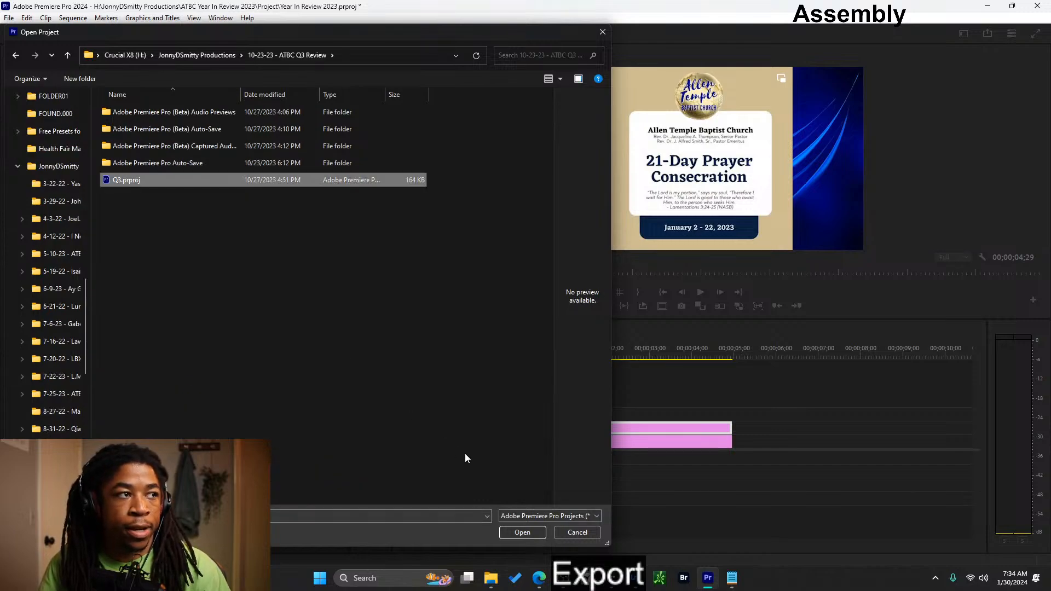
{"action": "left_click", "coordinate": [515, 530]}
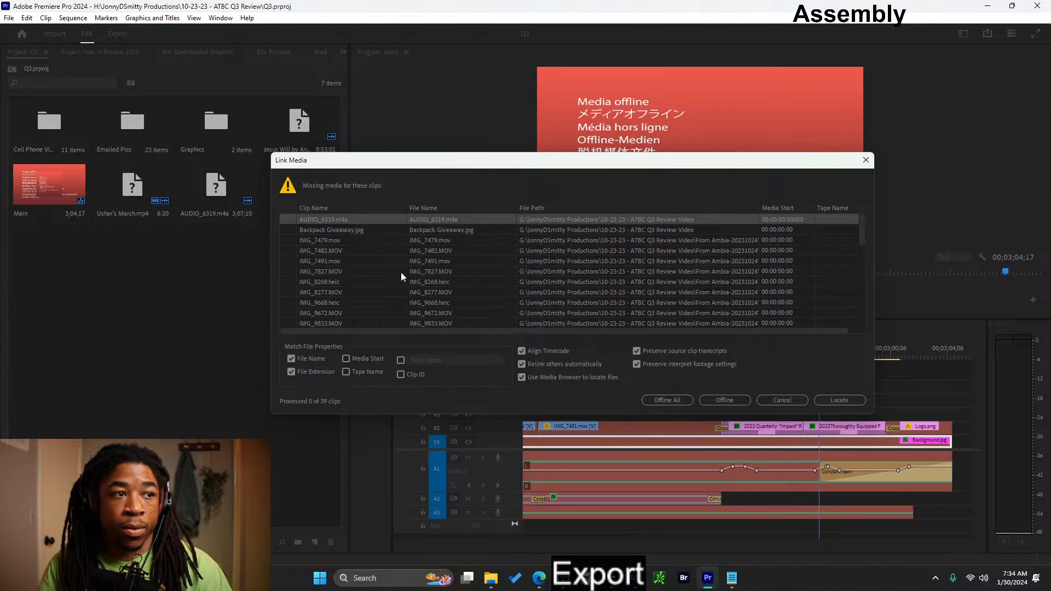
- Relink the Q3 project's missing media by searching the Seagate Backup Plus Drive for IMG_7479.mov and accepting the match
{"action": "left_click", "coordinate": [590, 228]}
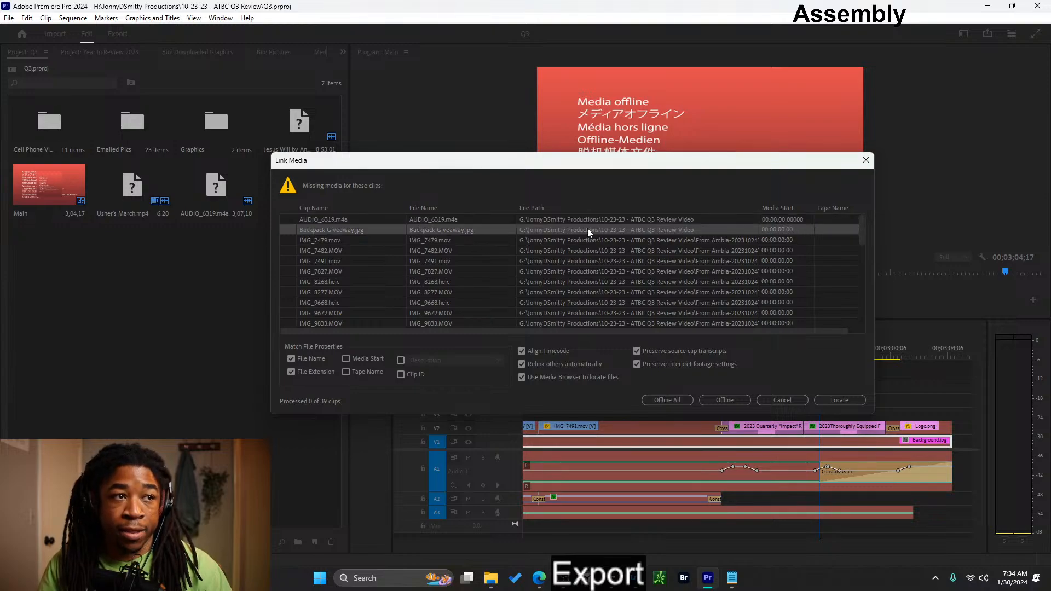
{"action": "left_click", "coordinate": [547, 239]}
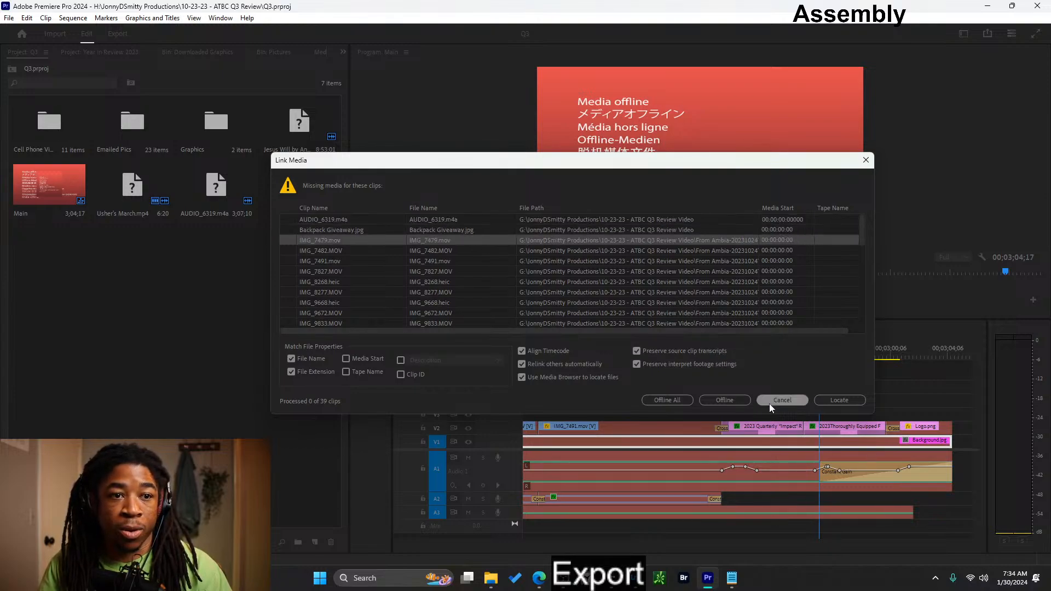
{"action": "left_click", "coordinate": [830, 402]}
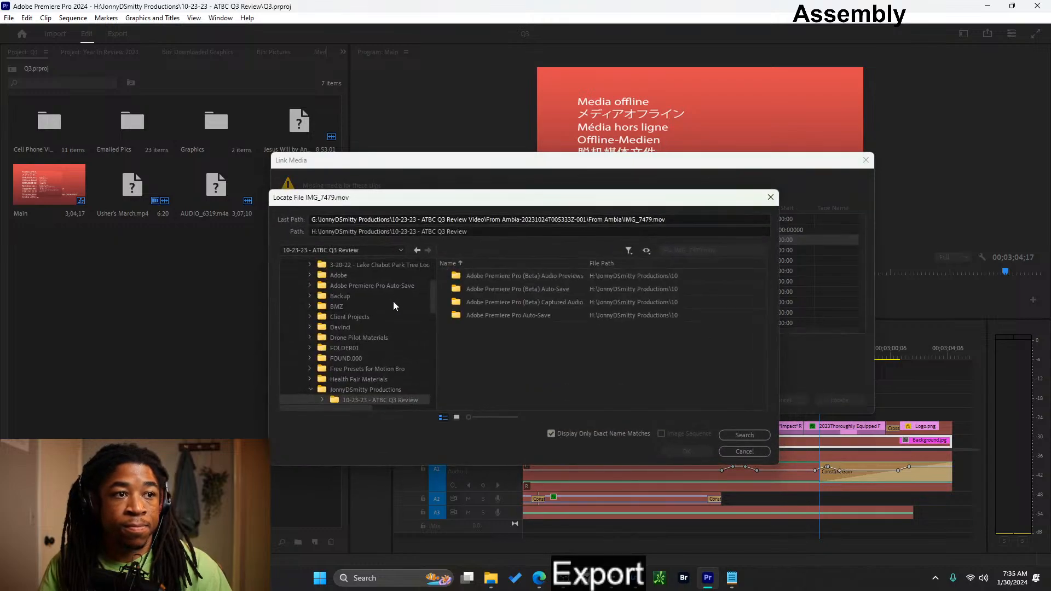
{"action": "scroll", "coordinate": [385, 327], "scroll_direction": "up", "scroll_amount": 3}
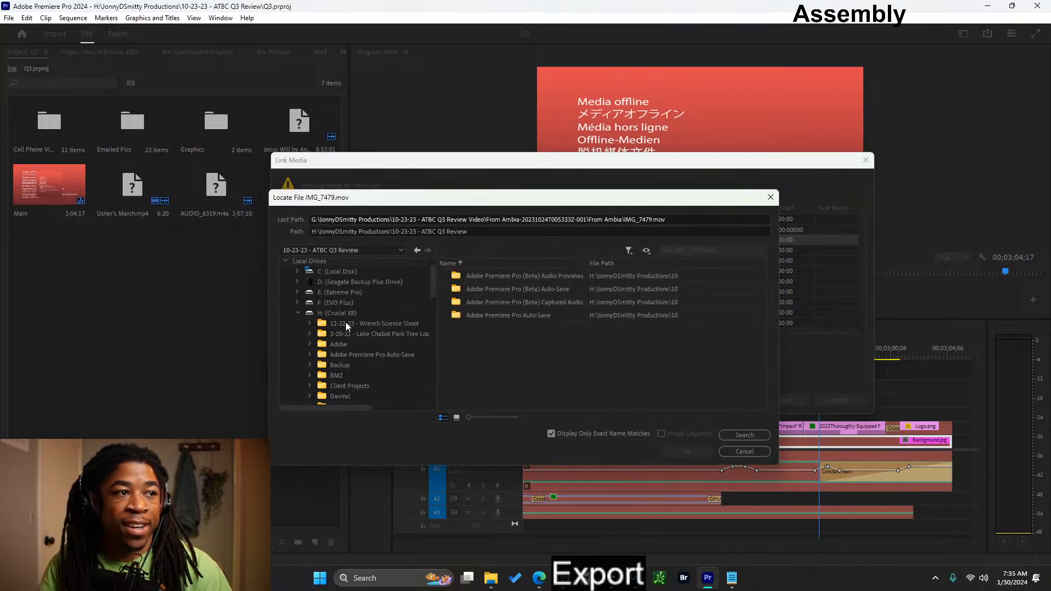
{"action": "left_click", "coordinate": [344, 282]}
{"action": "left_click", "coordinate": [737, 436]}
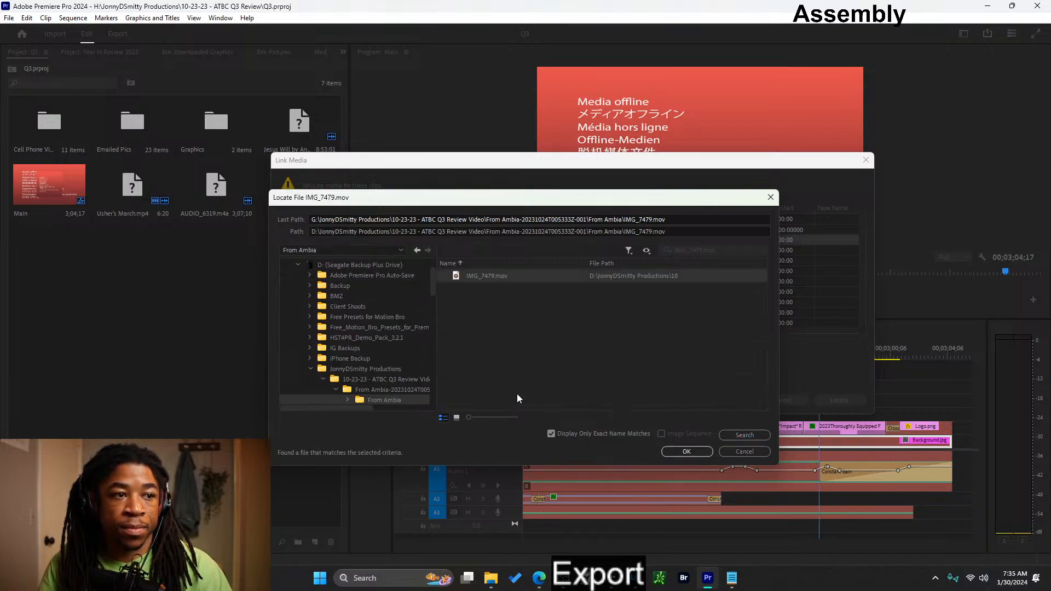
{"action": "left_click", "coordinate": [688, 452]}
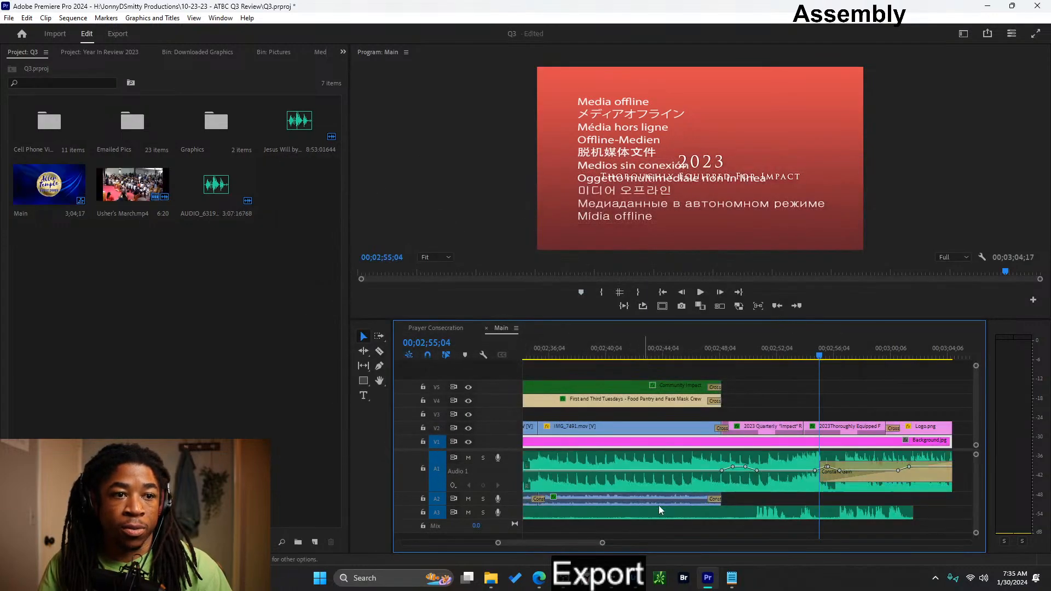
- Copy the opening Logo.png clip and the two 2023 title clips after it from track V2 of the Main sequence
{"action": "scroll", "coordinate": [689, 472], "scroll_direction": "down", "scroll_amount": 4}
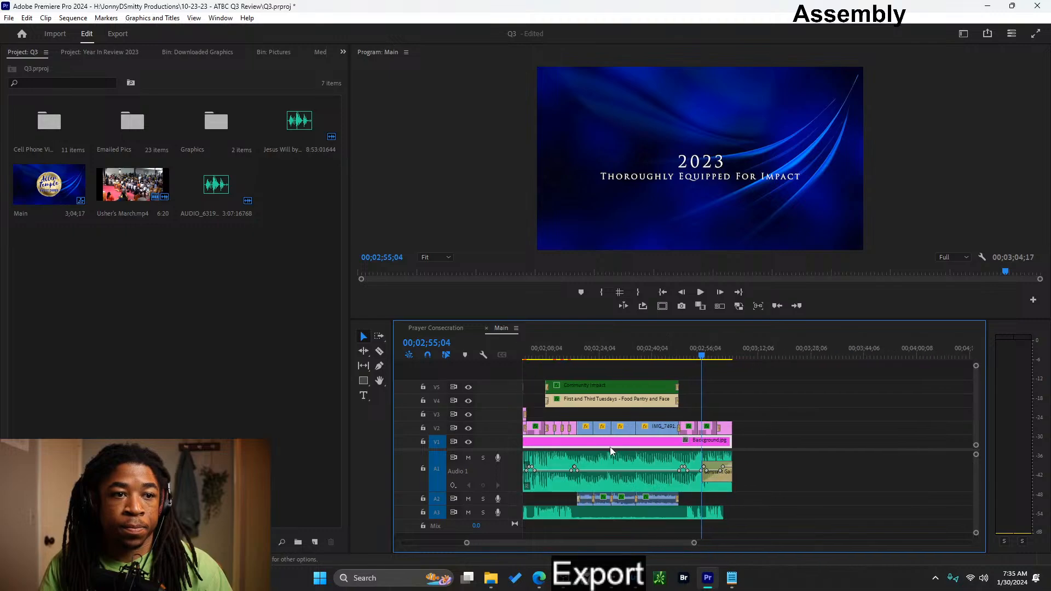
{"action": "scroll", "coordinate": [611, 446], "scroll_direction": "left", "scroll_amount": 6}
{"action": "scroll", "coordinate": [614, 450], "scroll_direction": "up", "scroll_amount": 3}
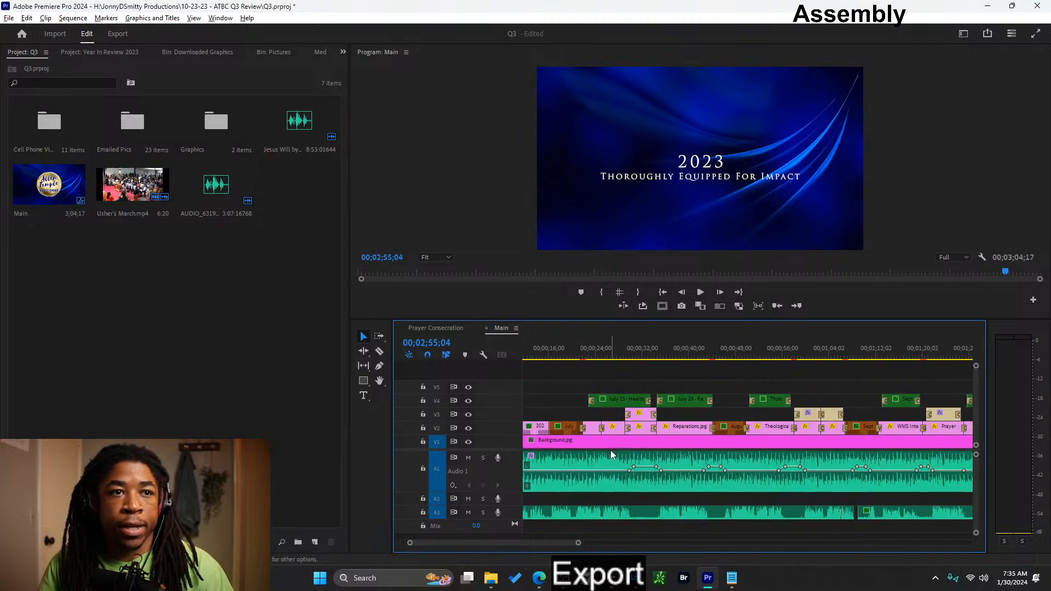
{"action": "scroll", "coordinate": [611, 459], "scroll_direction": "left", "scroll_amount": 2}
{"action": "left_click_drag", "start_coordinate": [579, 357], "coordinate": [600, 358]}
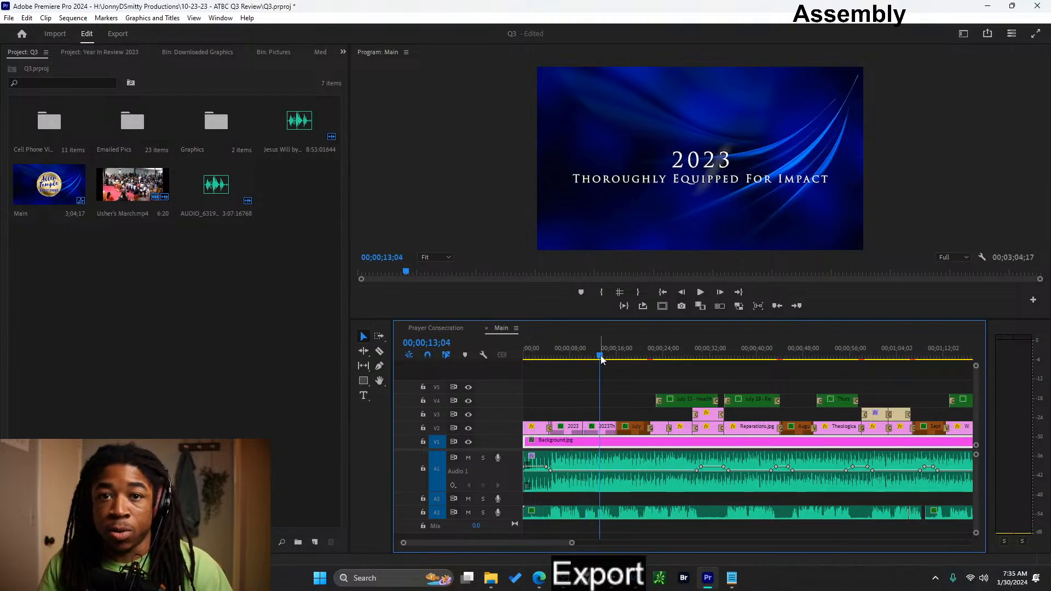
{"action": "mouse_move", "coordinate": [601, 359]}
{"action": "left_mouse_down"}
{"action": "mouse_move", "coordinate": [528, 357]}
{"action": "mouse_move", "coordinate": [694, 356]}
{"action": "mouse_move", "coordinate": [542, 337]}
{"action": "mouse_move", "coordinate": [607, 331]}
{"action": "left_mouse_up"}
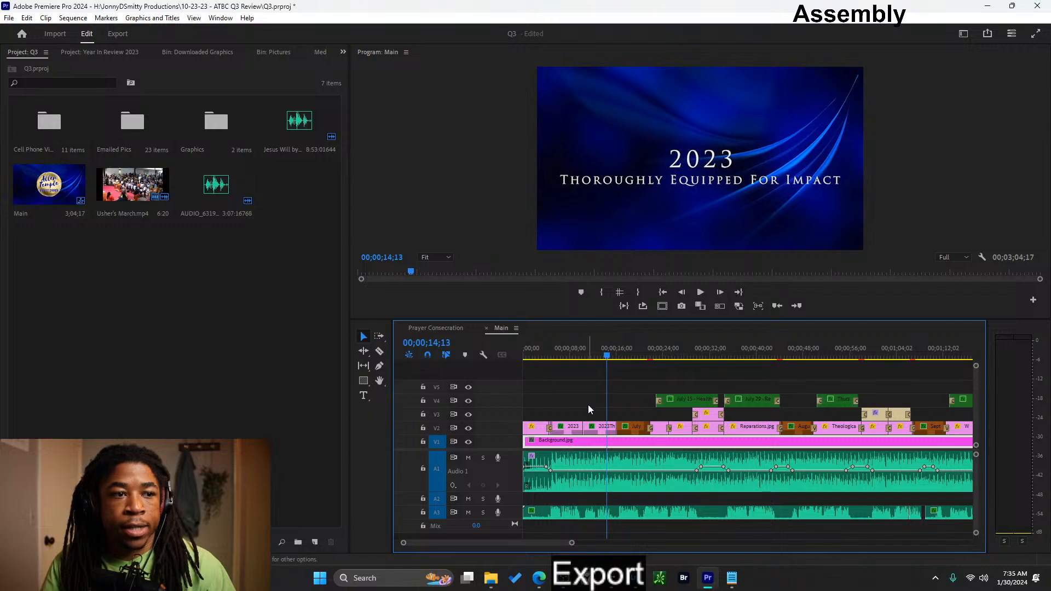
{"action": "left_click_drag", "start_coordinate": [596, 408], "coordinate": [539, 435]}
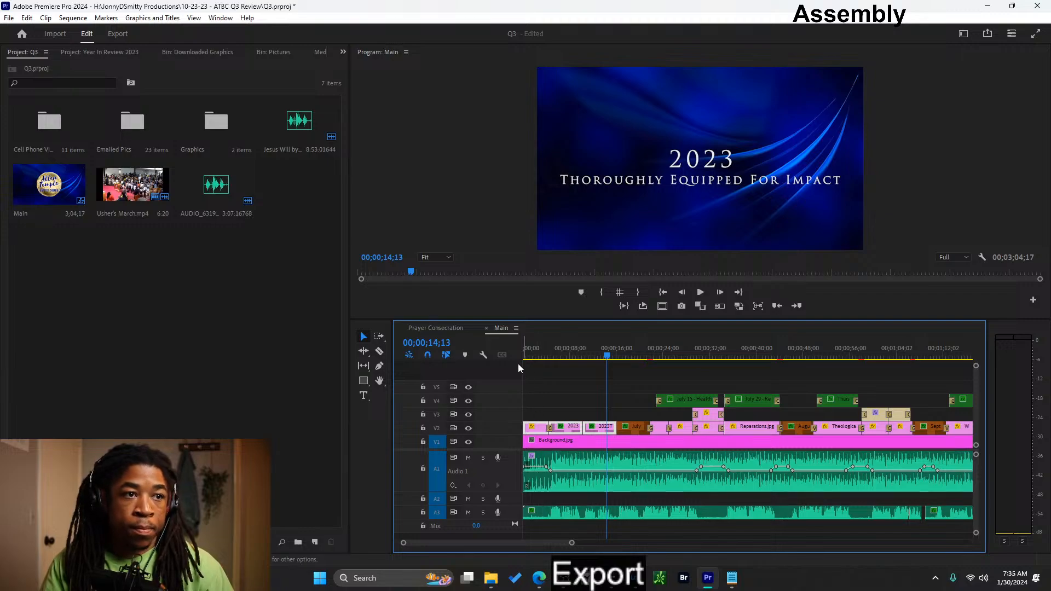
- In the Prayer Consecration sequence, trim about 2.5 seconds off the Prayer Consecration clip's start and move it to about 12 seconds on V2
{"action": "left_click", "coordinate": [450, 328]}
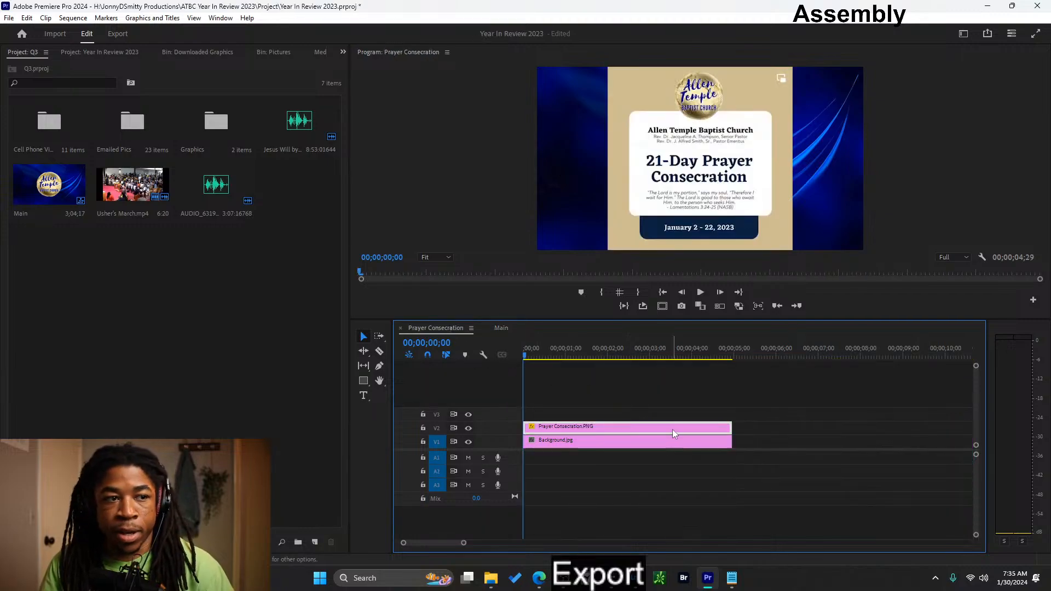
{"action": "left_click_drag", "start_coordinate": [529, 427], "coordinate": [638, 428]}
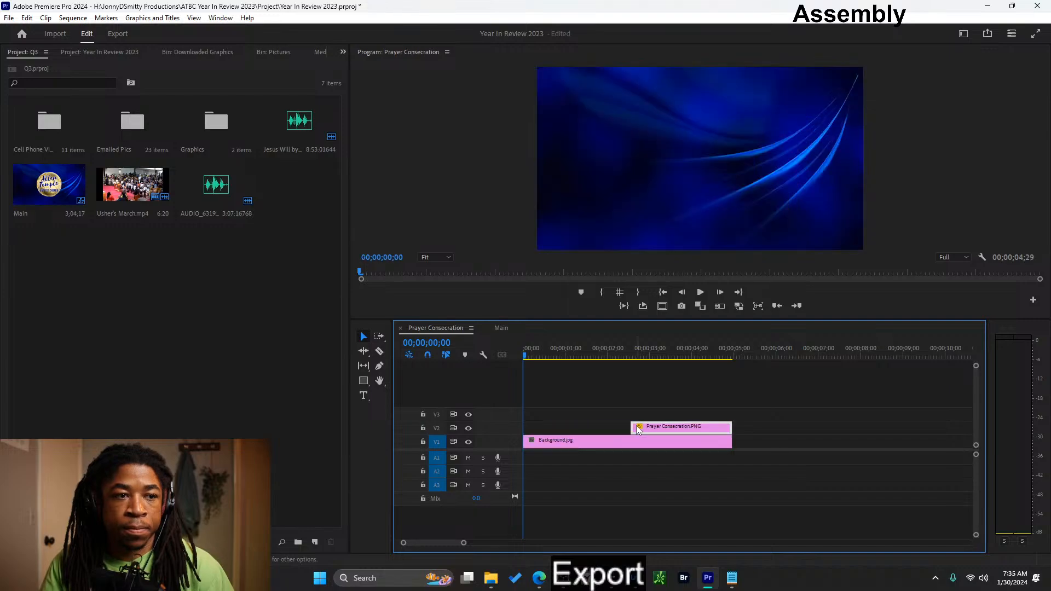
{"action": "left_click", "coordinate": [567, 378]}
{"action": "scroll", "coordinate": [683, 432], "scroll_direction": "down", "scroll_amount": 6}
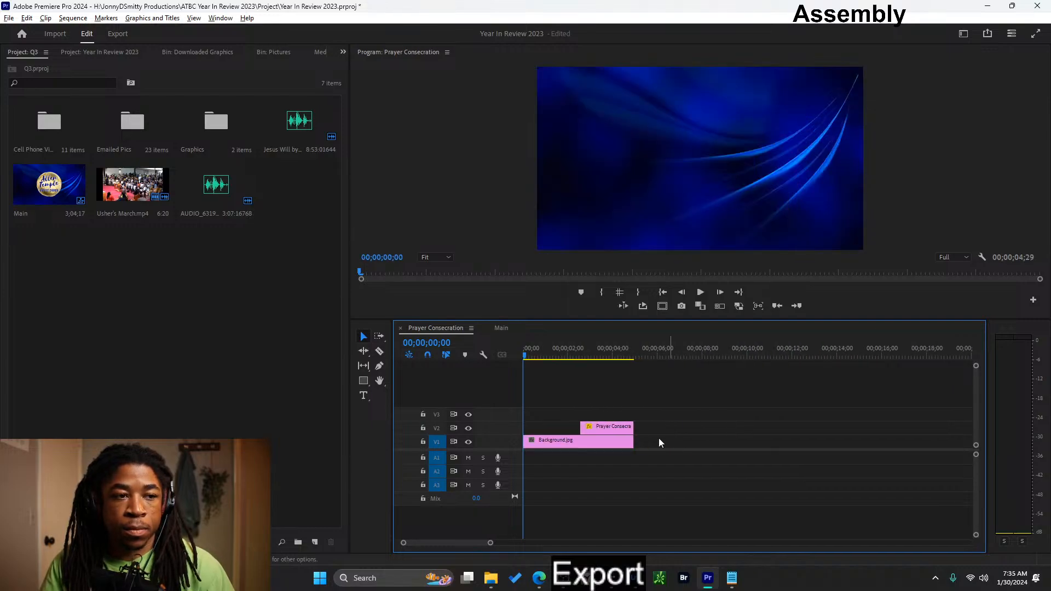
{"action": "left_click_drag", "start_coordinate": [608, 434], "coordinate": [800, 428]}
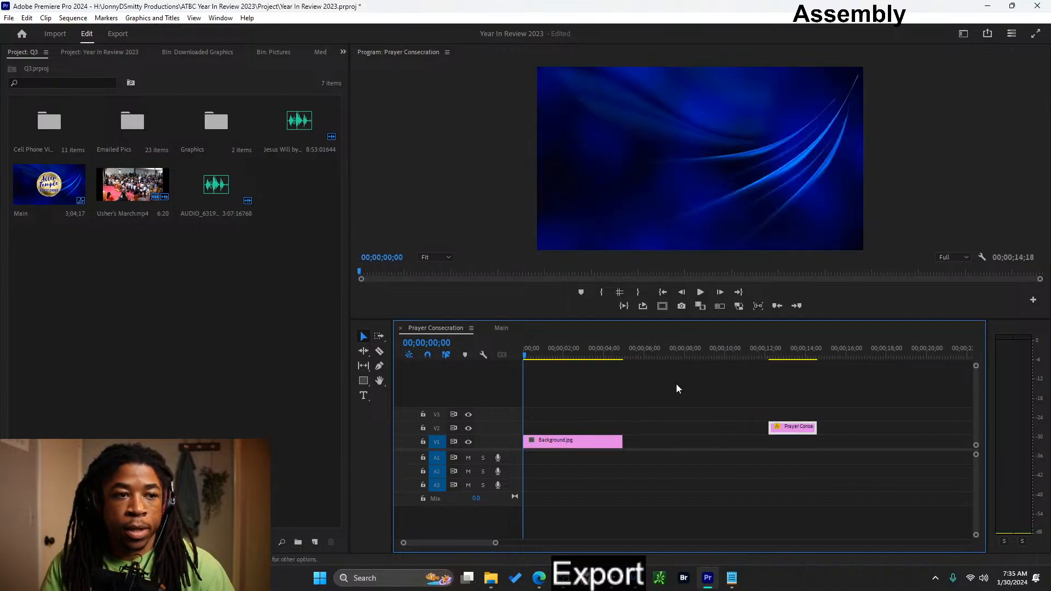
- Target track V2 instead of V1 and try to paste the copied opening clips at 00;00;00;18
{"action": "left_click", "coordinate": [546, 349]}
{"action": "left_click_drag", "start_coordinate": [546, 349], "coordinate": [535, 350]}
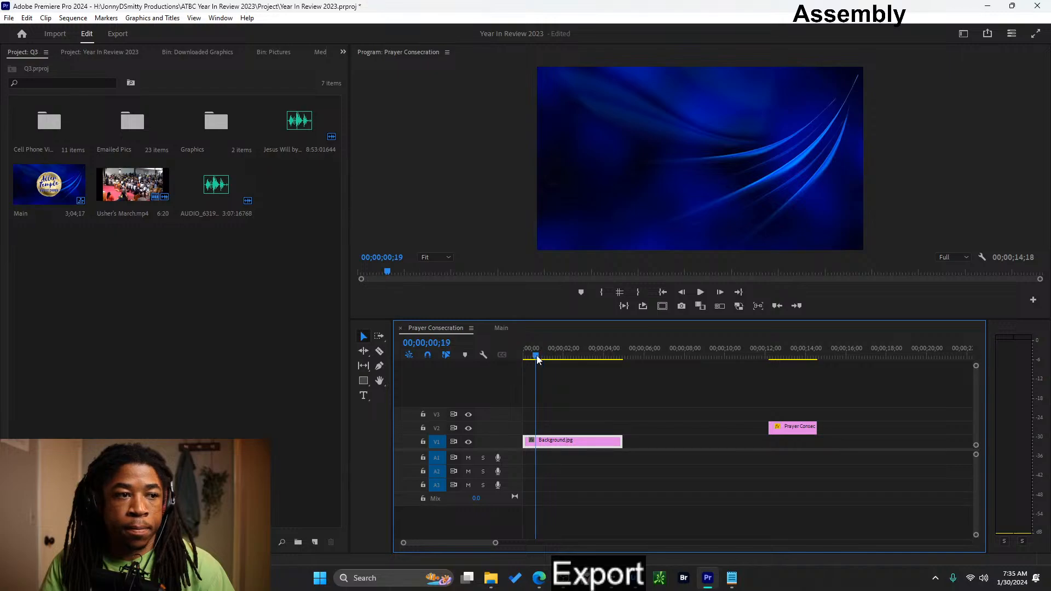
{"action": "left_click", "coordinate": [435, 441]}
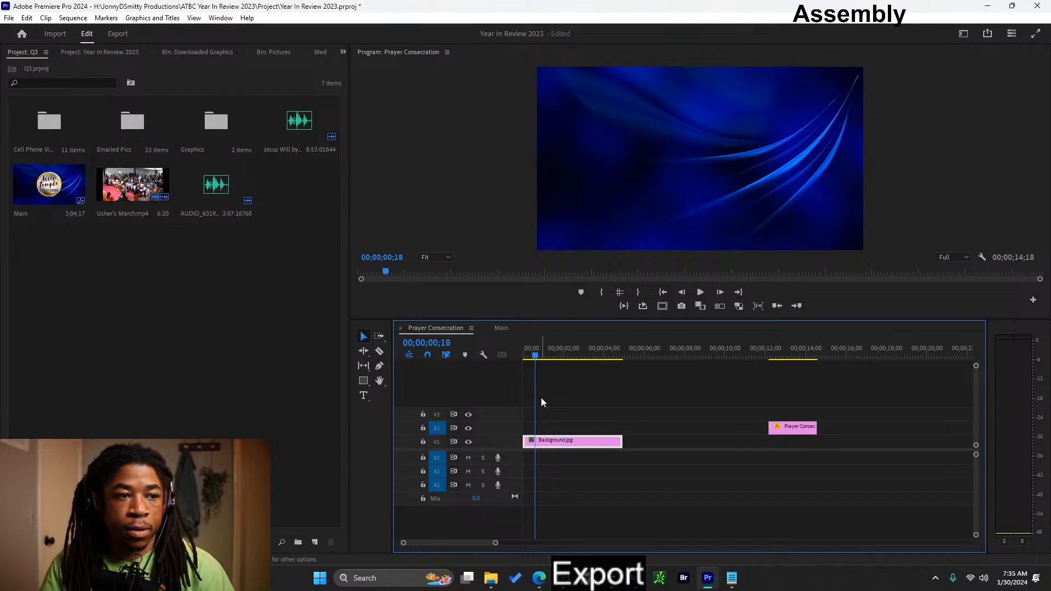
{"action": "key", "text": "ctrl+v"}
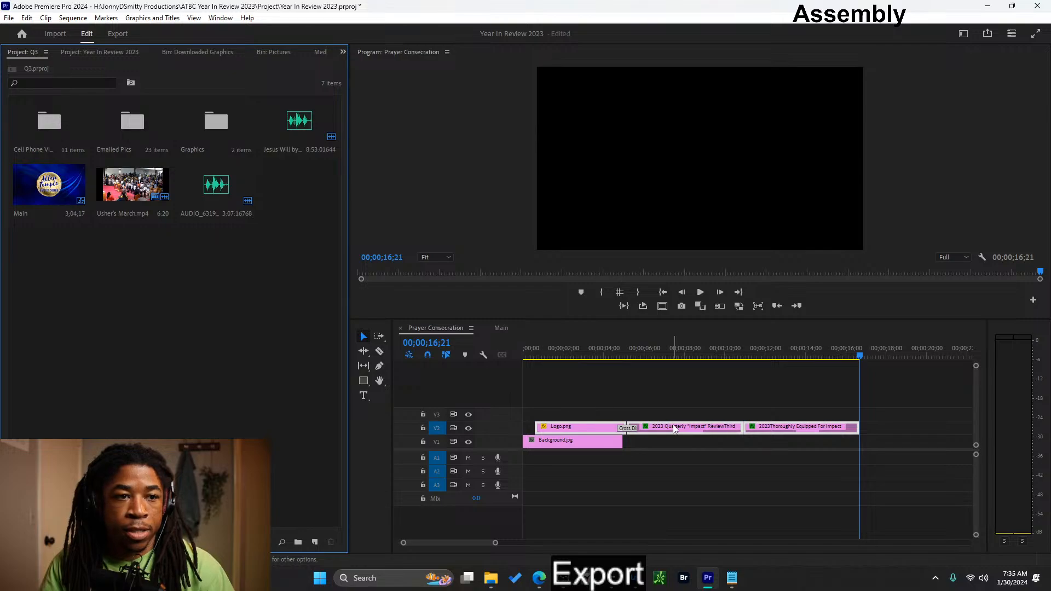
{"action": "key", "text": "ctrl+z"}
- Move the Prayer Consecration clip on V2 to about 18 seconds and paste the copied opening clips at 00;00;00;00
{"action": "left_click_drag", "start_coordinate": [810, 431], "coordinate": [935, 430]}
{"action": "left_click", "coordinate": [539, 359]}
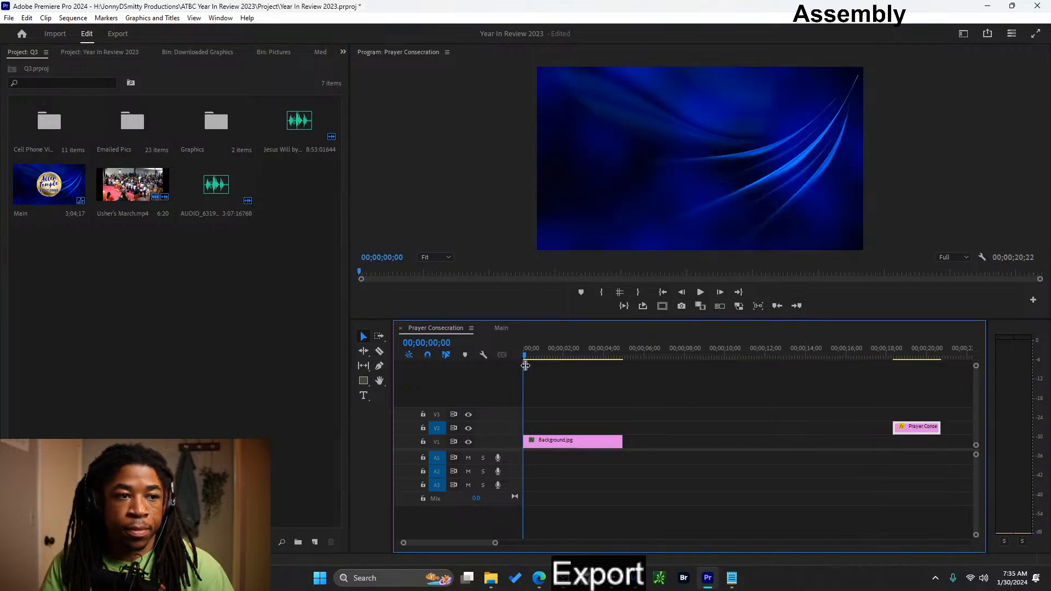
{"action": "key", "text": "ctrl+v"}
- Extend Background.jpg on V1 to the end of the pasted title clips at 00;00;16;03
{"action": "key", "text": "minus"}
{"action": "key", "text": "minus"}
{"action": "key", "text": "minus"}
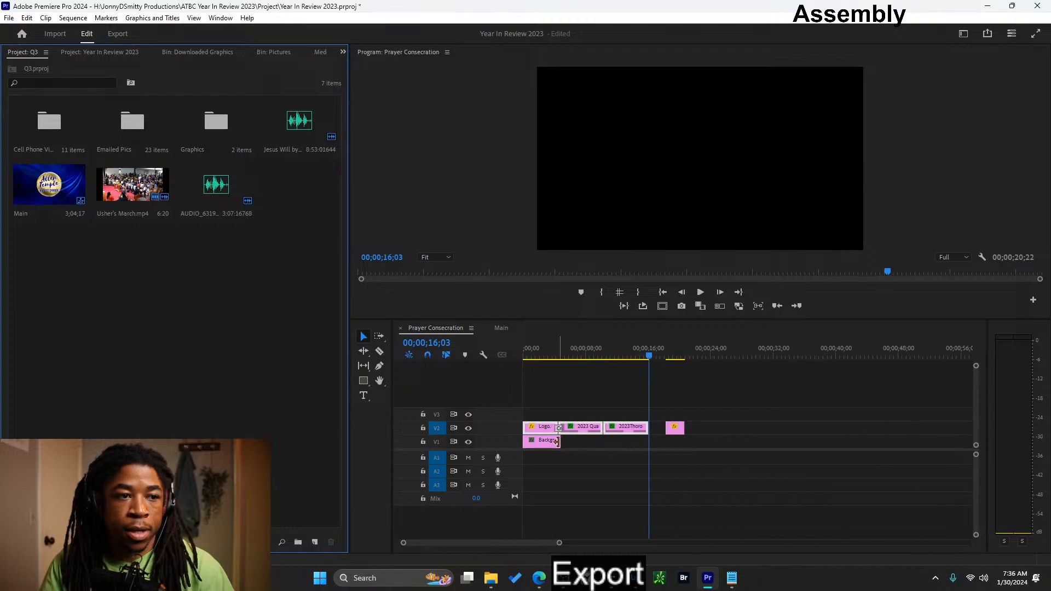
{"action": "left_click_drag", "start_coordinate": [560, 441], "coordinate": [647, 445]}
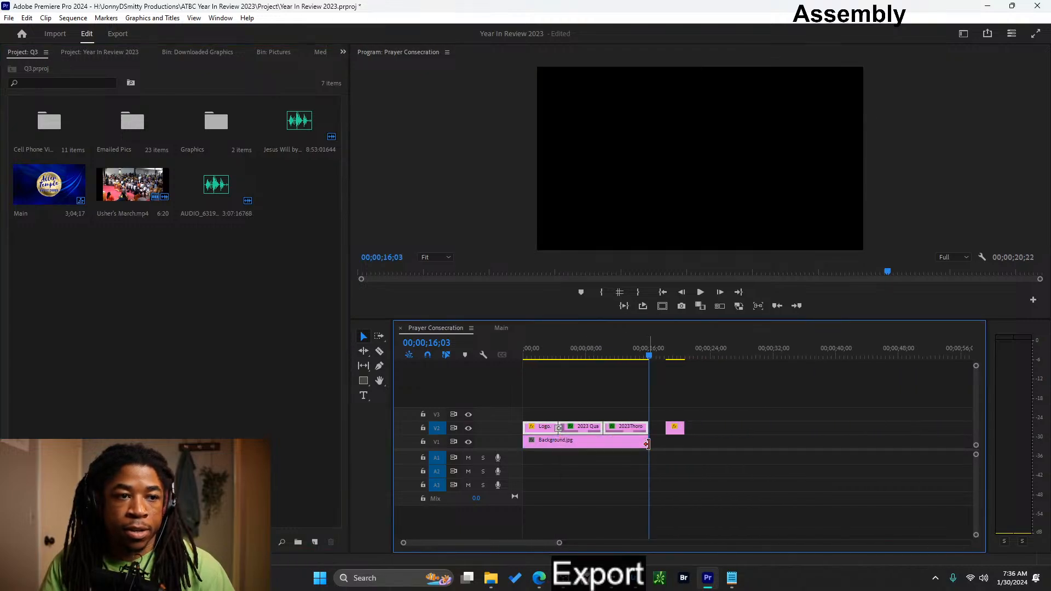
{"action": "left_click_drag", "start_coordinate": [649, 356], "coordinate": [596, 355]}
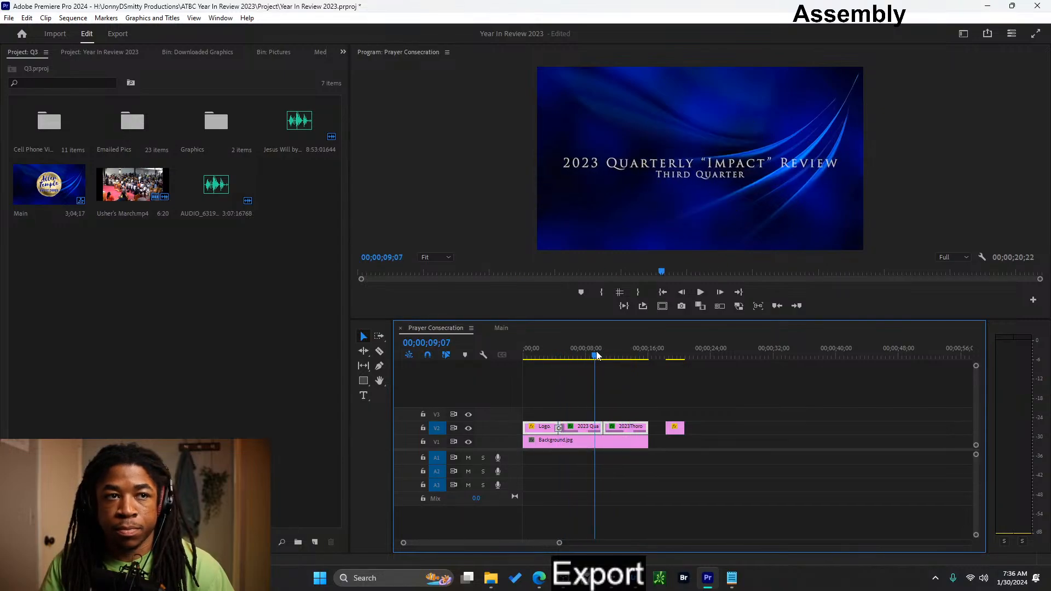
- Place the Jesus Will by Anita Wilson audio from the Q3 project on track A1 at the sequence start
{"action": "left_click", "coordinate": [303, 256]}
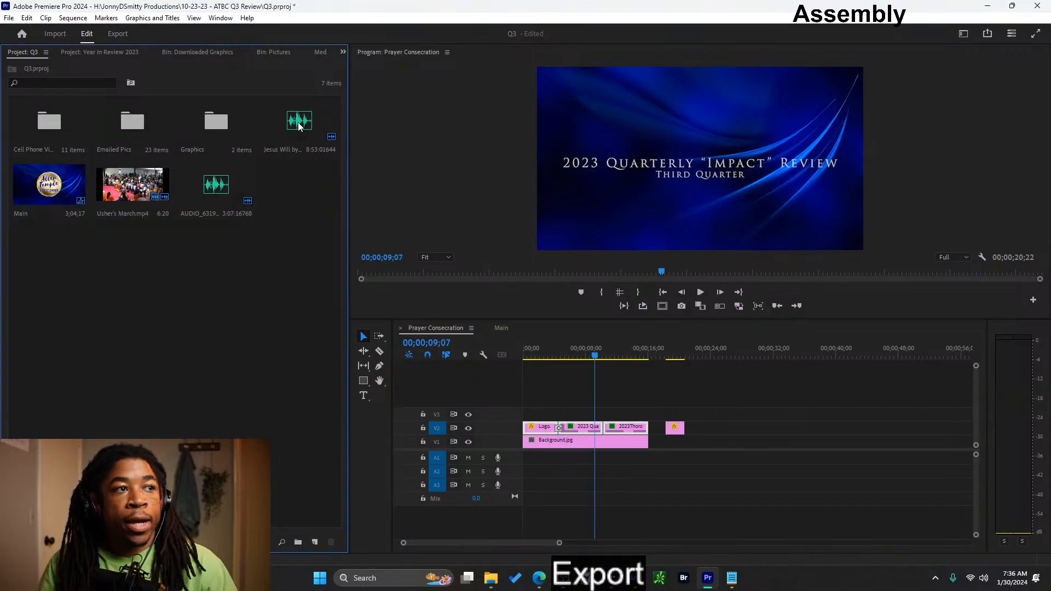
{"action": "left_click_drag", "start_coordinate": [299, 127], "coordinate": [518, 461]}
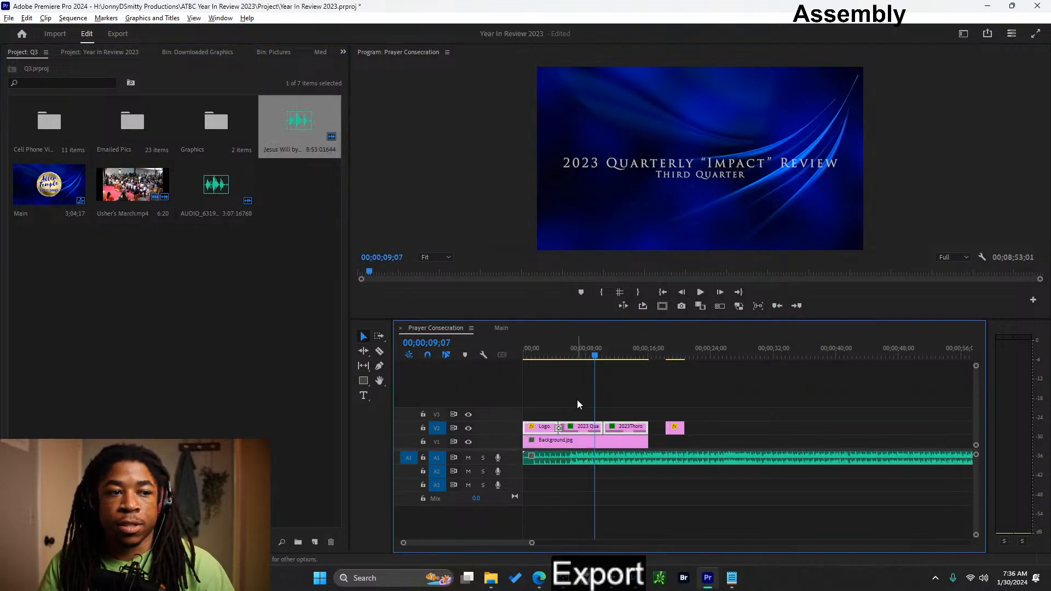
{"action": "key", "text": "minus"}
{"action": "key", "text": "minus"}
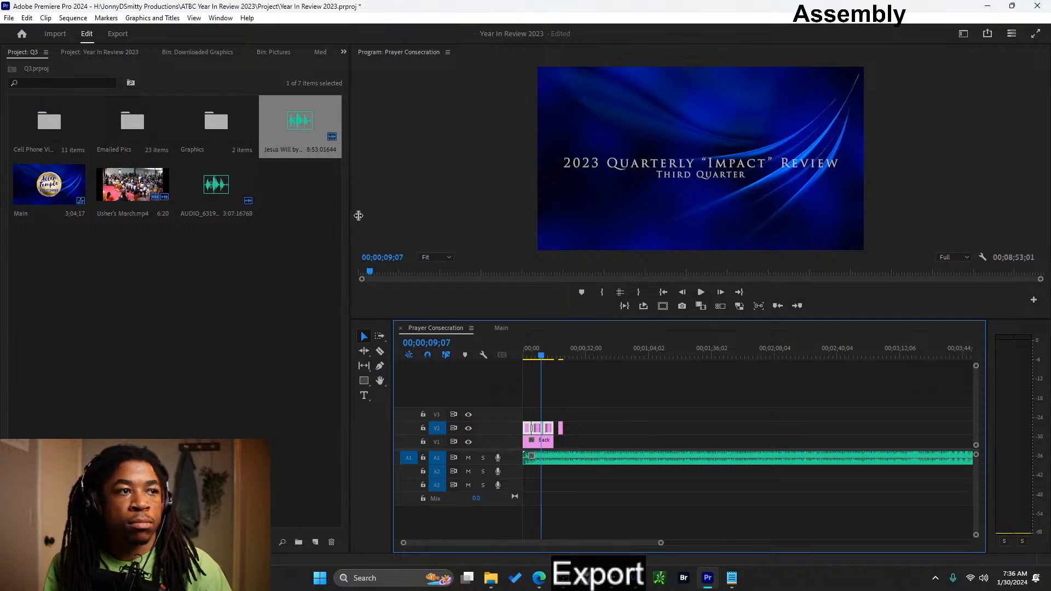
- Inspect the file properties of the Jesus Will audio in the Q3 project, and restore room for the timeline
{"action": "left_click_drag", "start_coordinate": [352, 221], "coordinate": [431, 214]}
{"action": "right_click", "coordinate": [359, 175]}
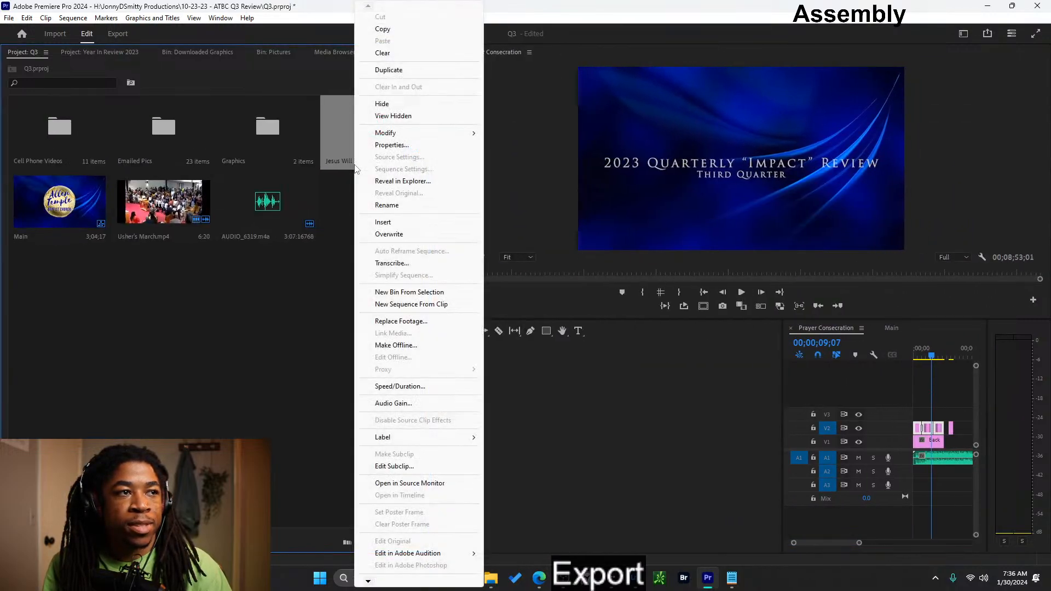
{"action": "left_click", "coordinate": [402, 145]}
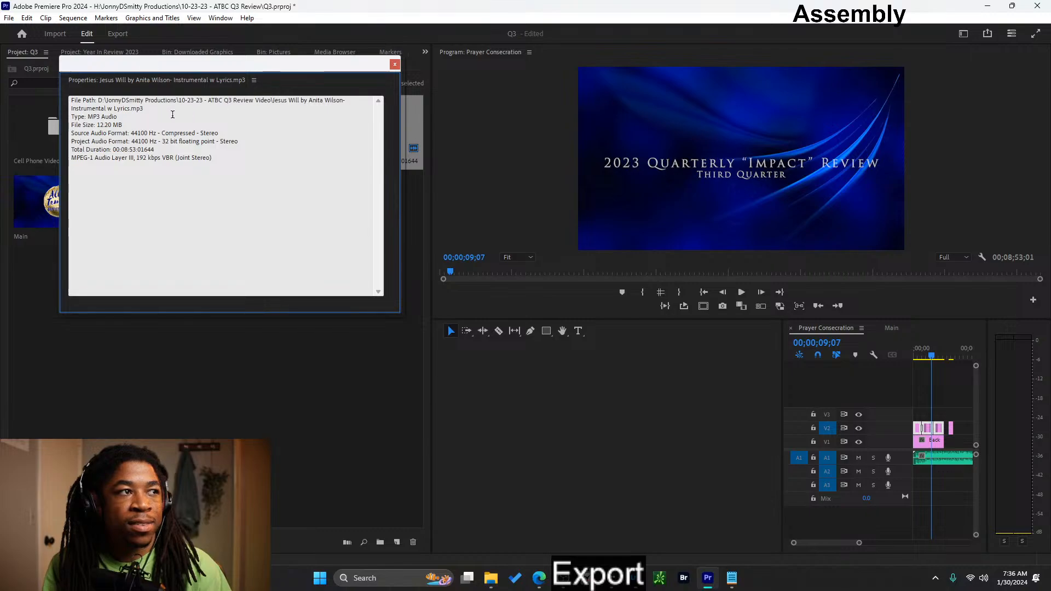
{"action": "left_click", "coordinate": [395, 64]}
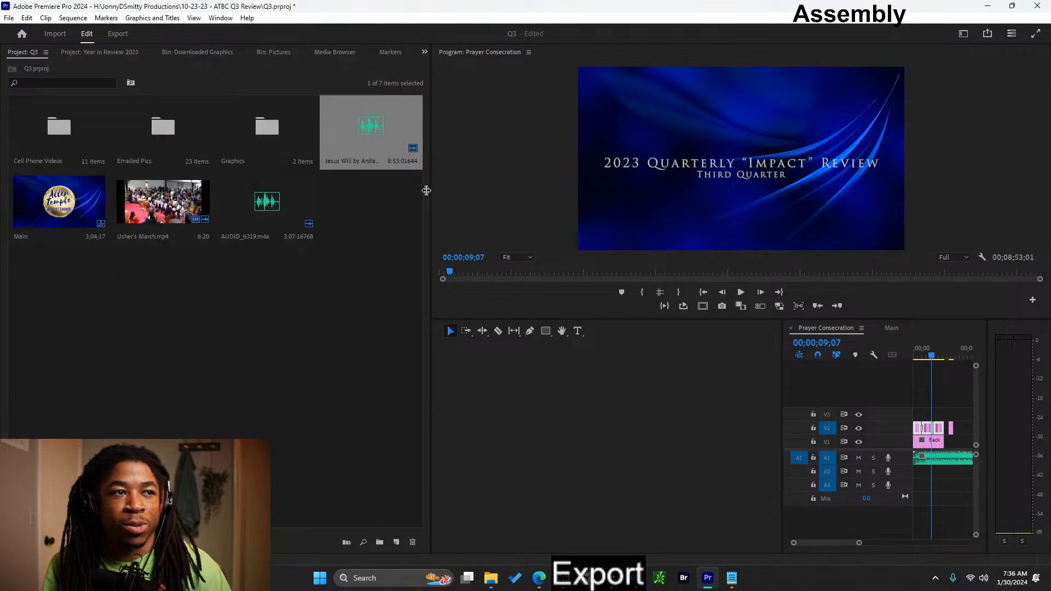
{"action": "left_click_drag", "start_coordinate": [433, 194], "coordinate": [306, 214]}
{"action": "left_click_drag", "start_coordinate": [783, 416], "coordinate": [349, 428]}
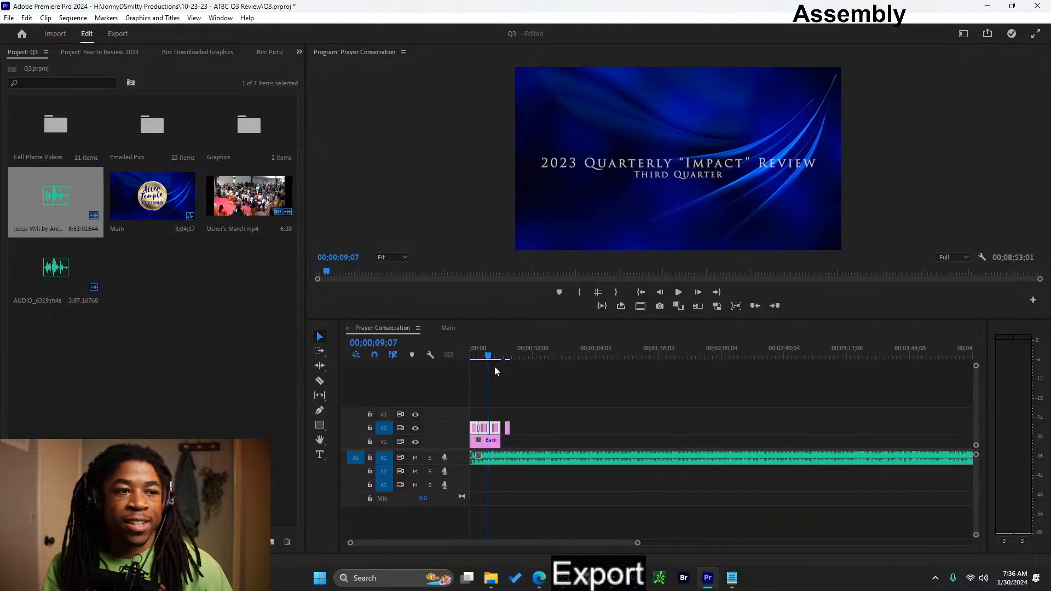
- In the quarterly review title at 00;00;06;22, replace the words Quarterly "Impact" with Year In Review
{"action": "scroll", "coordinate": [543, 445], "scroll_direction": "down", "scroll_amount": 3}
{"action": "scroll", "coordinate": [509, 442], "scroll_direction": "up", "scroll_amount": 1}
{"action": "scroll", "coordinate": [504, 438], "scroll_direction": "up", "scroll_amount": 5}
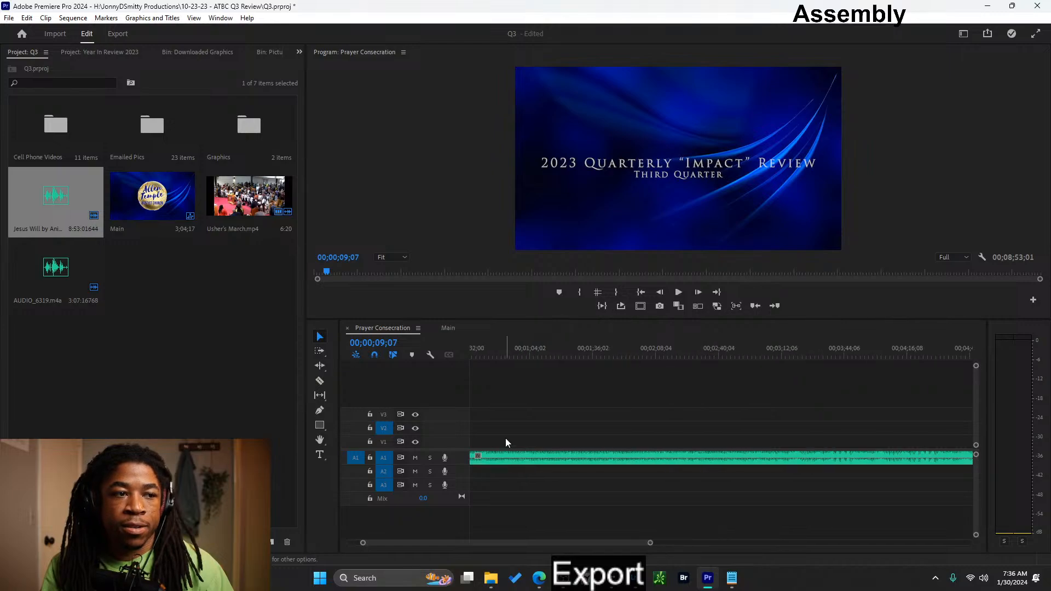
{"action": "left_click_drag", "start_coordinate": [499, 356], "coordinate": [478, 357]}
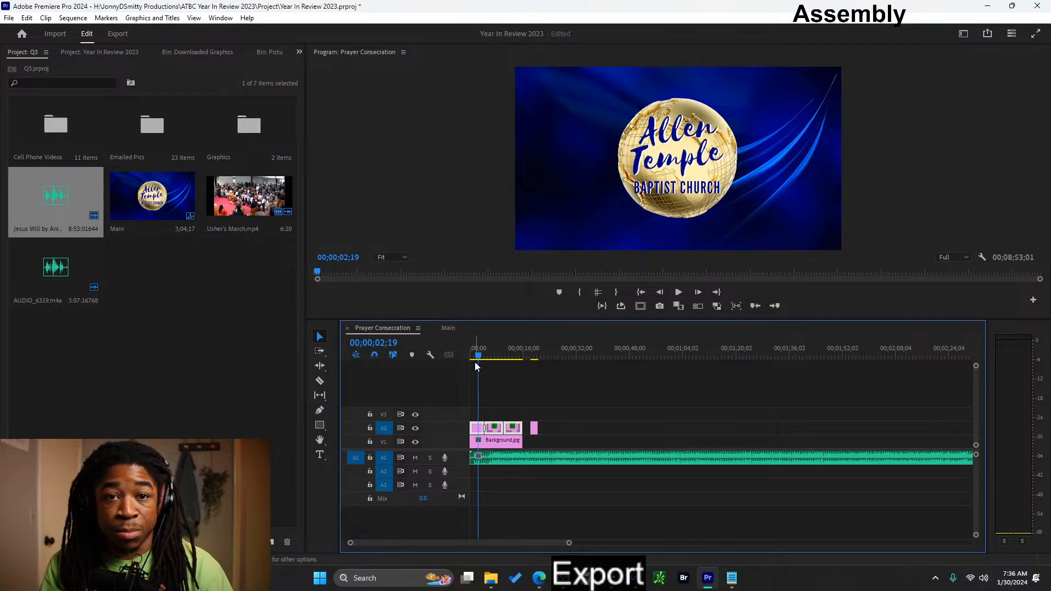
{"action": "left_click", "coordinate": [492, 356]}
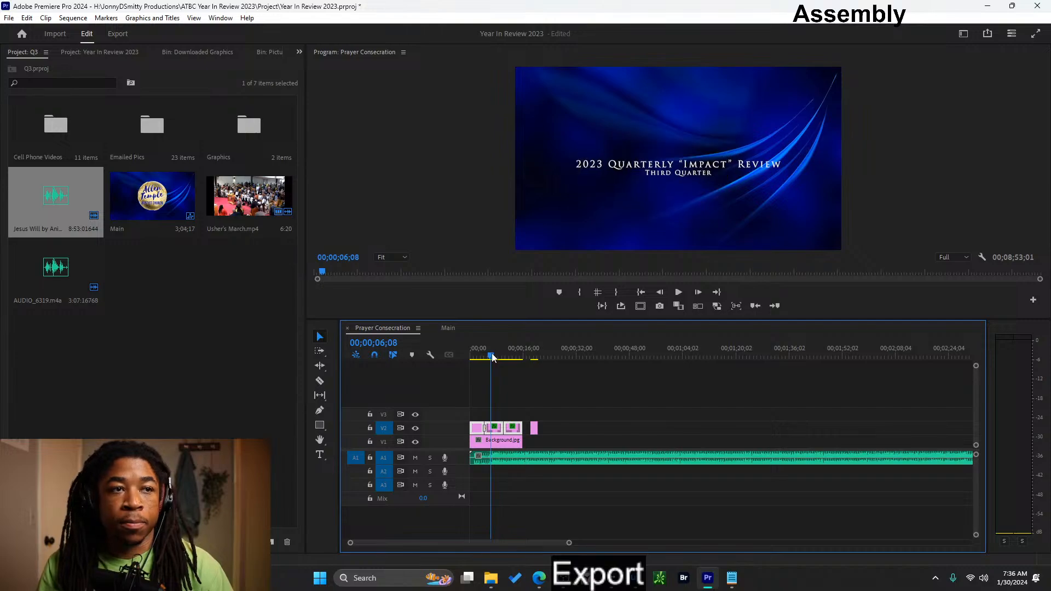
{"action": "mouse_move", "coordinate": [494, 354]}
{"action": "left_mouse_down"}
{"action": "mouse_move", "coordinate": [504, 357]}
{"action": "mouse_move", "coordinate": [494, 369]}
{"action": "left_mouse_up"}
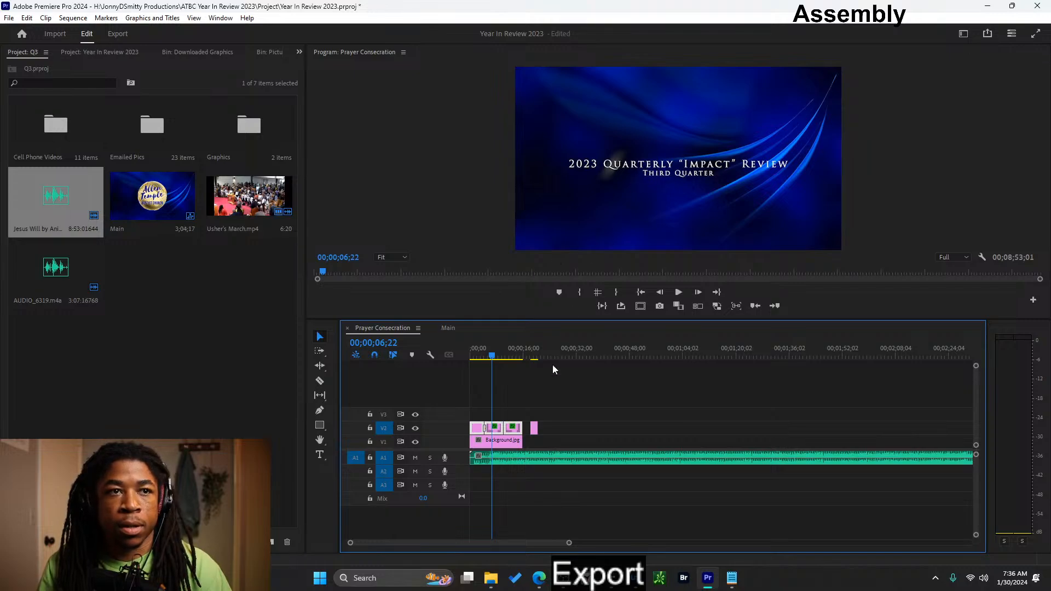
{"action": "left_click", "coordinate": [642, 169]}
{"action": "key", "text": "t"}
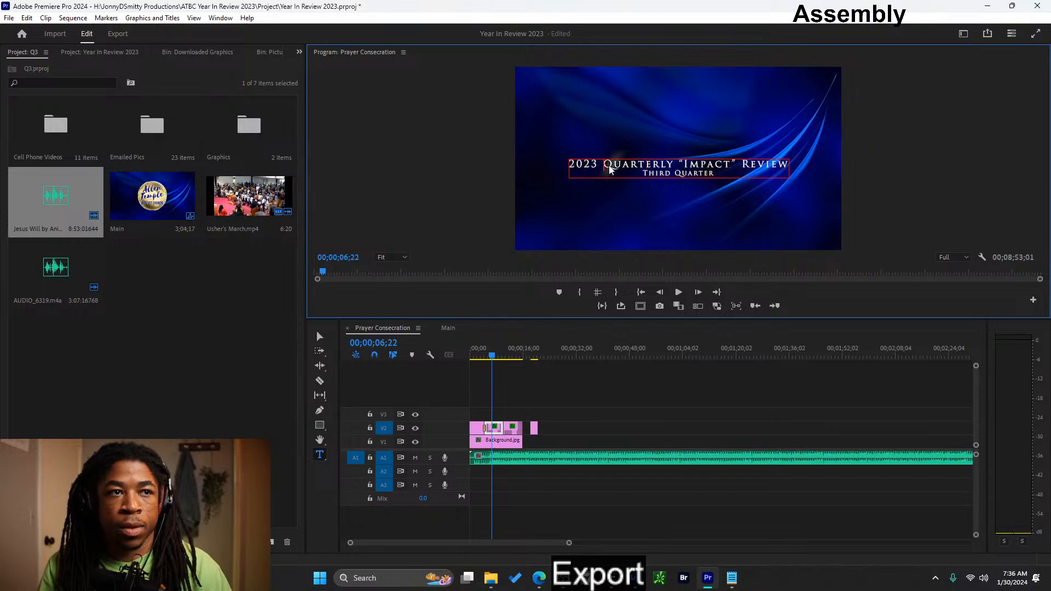
{"action": "left_click_drag", "start_coordinate": [605, 167], "coordinate": [738, 173]}
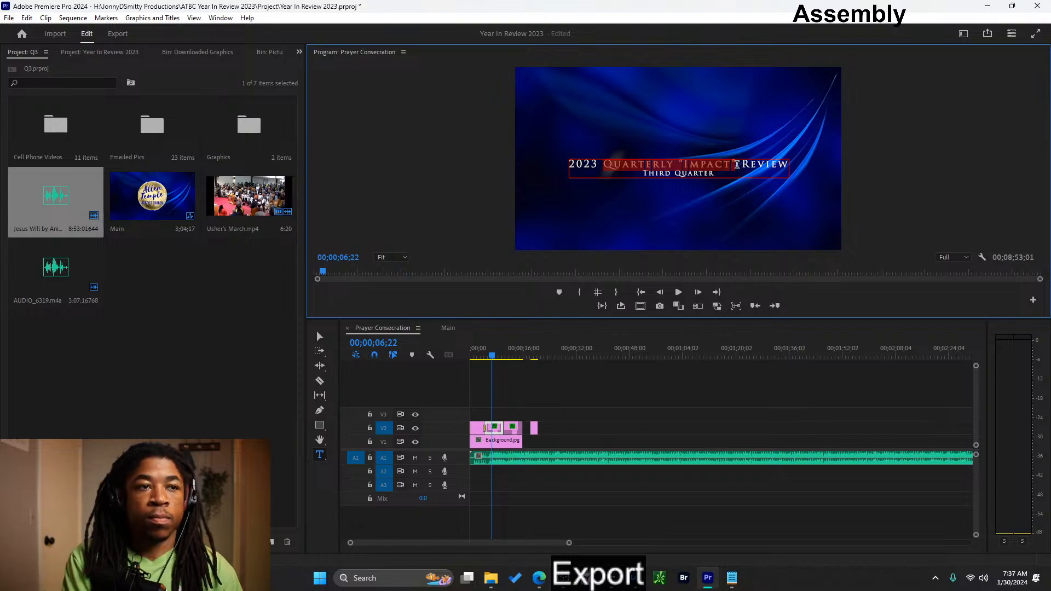
{"action": "type", "text": "YEAR IN"}
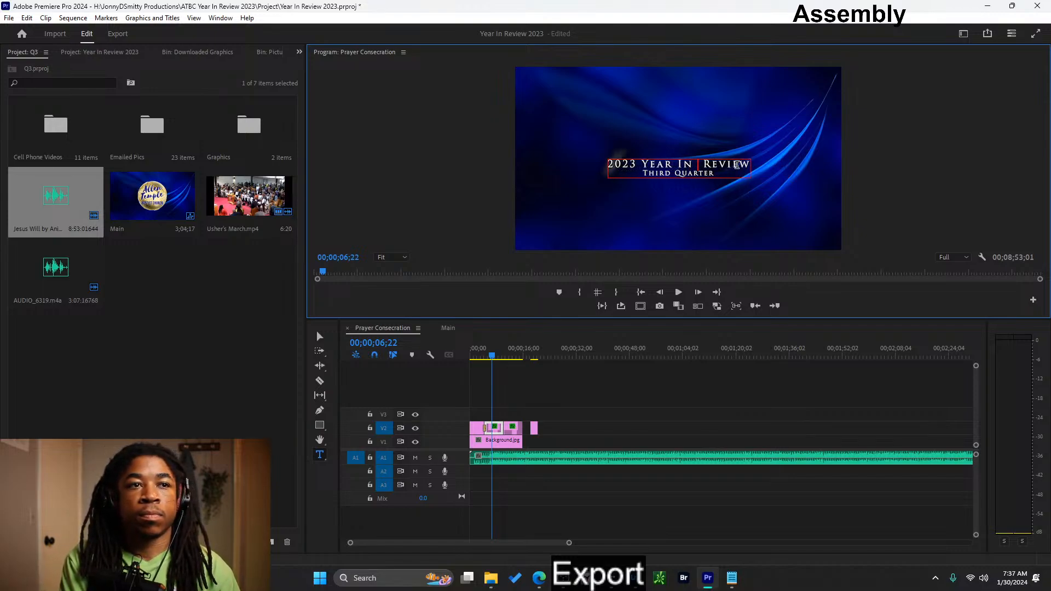
{"action": "type", "text": " REVIEW"}
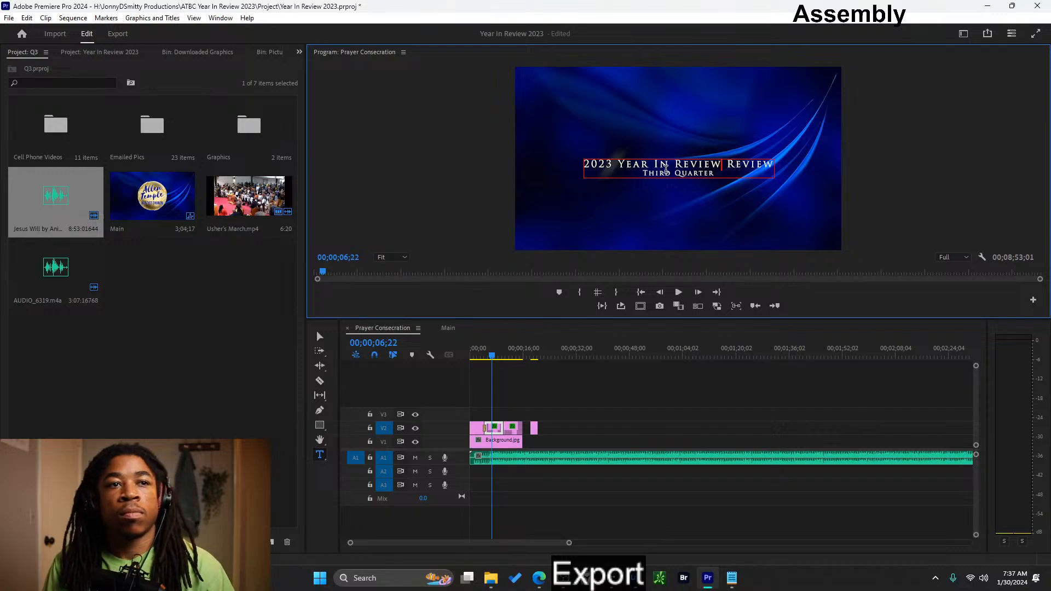
- Delete the duplicate word Review and the Third Quarter line so the title reads 2023 Year In Review
{"action": "key", "text": "Delete"}
{"action": "key", "text": "Delete"}
{"action": "key", "text": "Delete"}
{"action": "key", "text": "Delete"}
{"action": "key", "text": "Delete"}
{"action": "key", "text": "Delete"}
{"action": "key", "text": "Delete"}
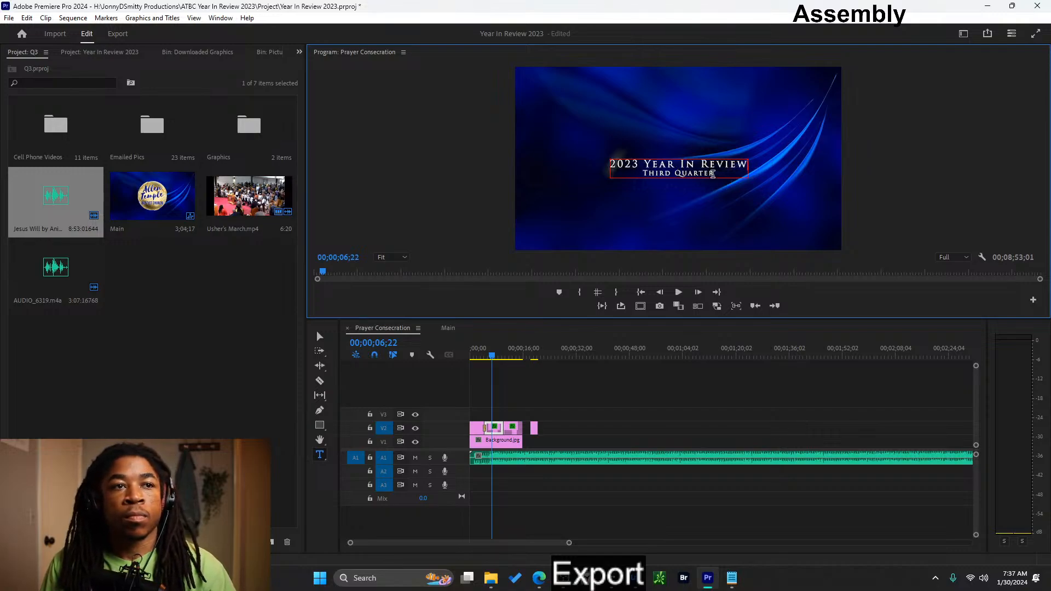
{"action": "left_click_drag", "start_coordinate": [648, 179], "coordinate": [645, 174]}
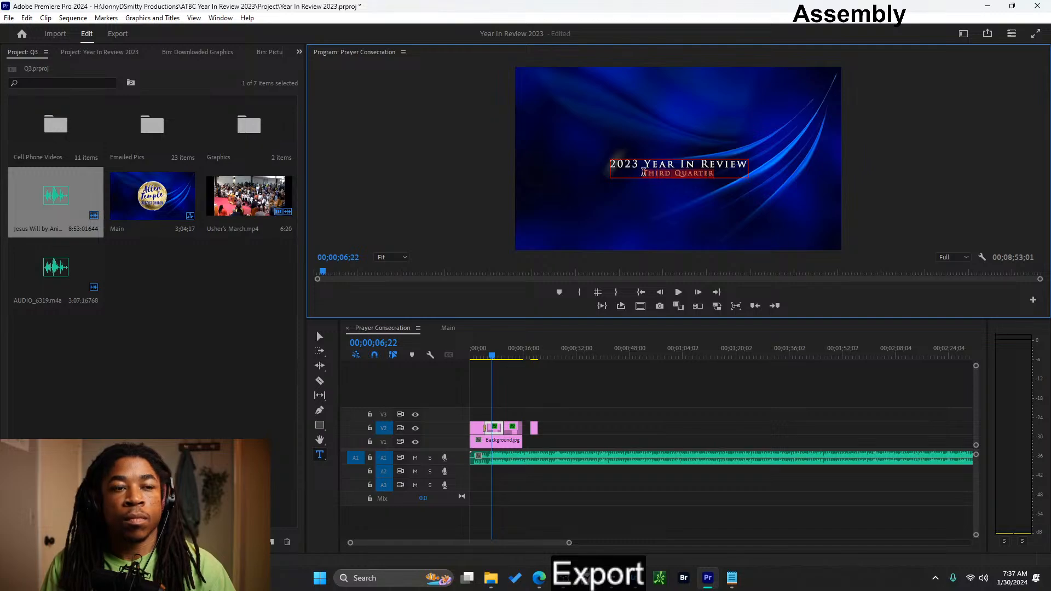
{"action": "key", "text": "BackSpace"}
{"action": "key", "text": "BackSpace"}
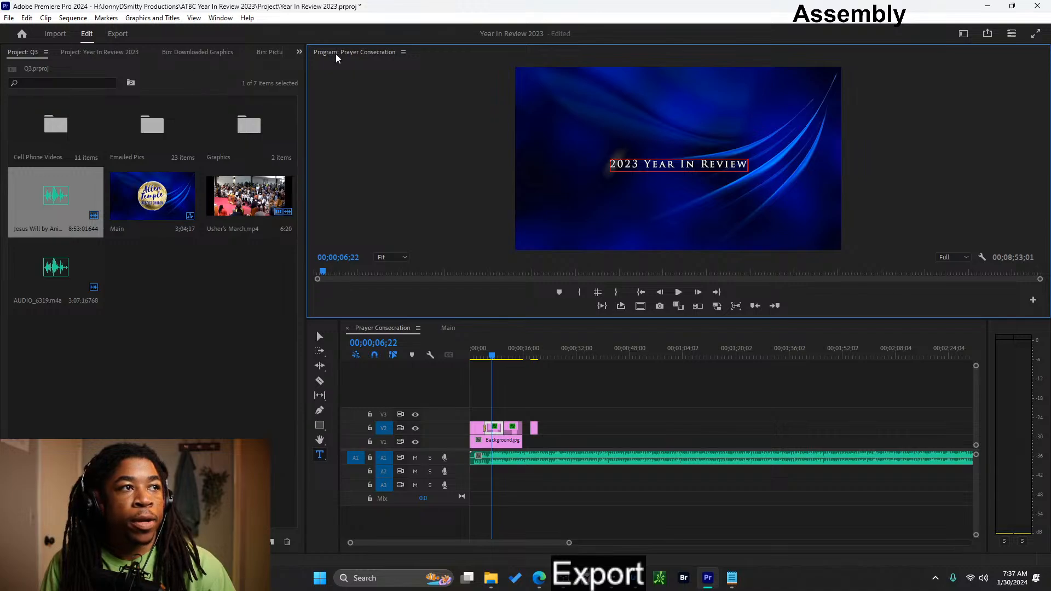
- Switch to the Captions and Graphics workspace and set the 2023 Year In Review text's font size to 145
{"action": "left_click", "coordinate": [299, 53]}
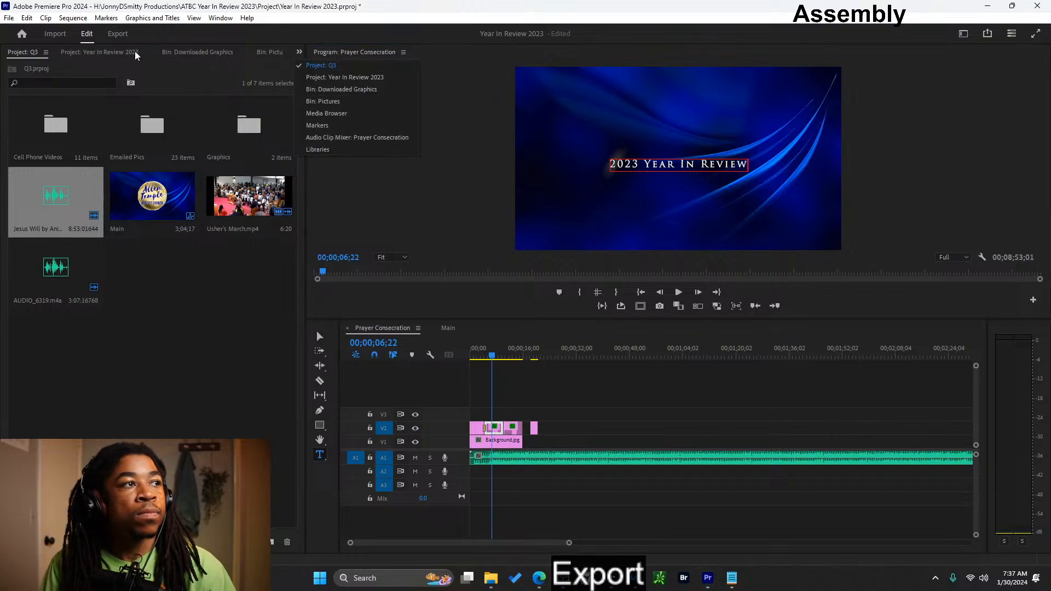
{"action": "left_click", "coordinate": [962, 35]}
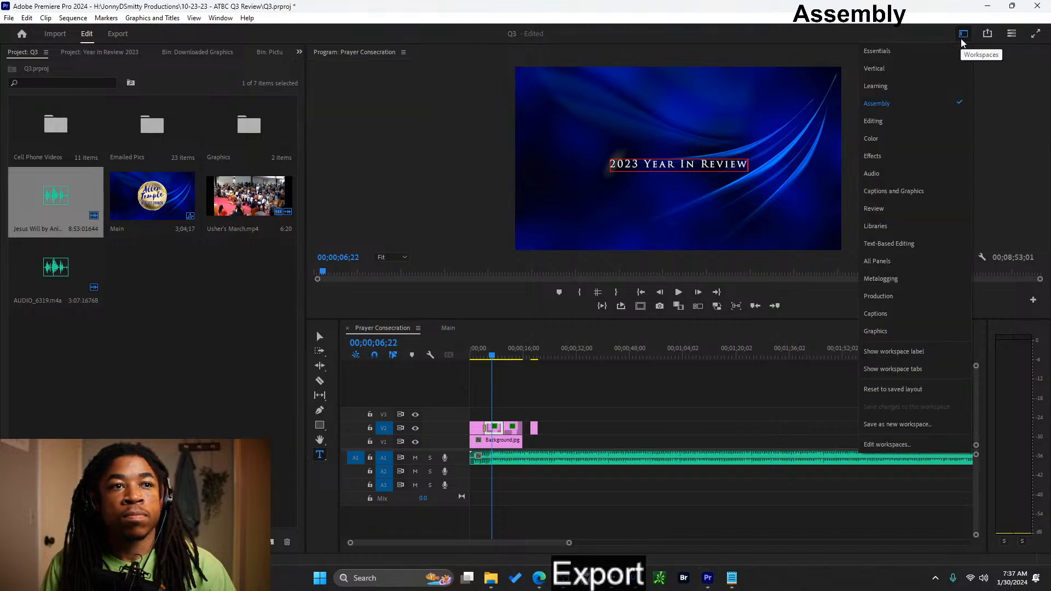
{"action": "left_click", "coordinate": [910, 190]}
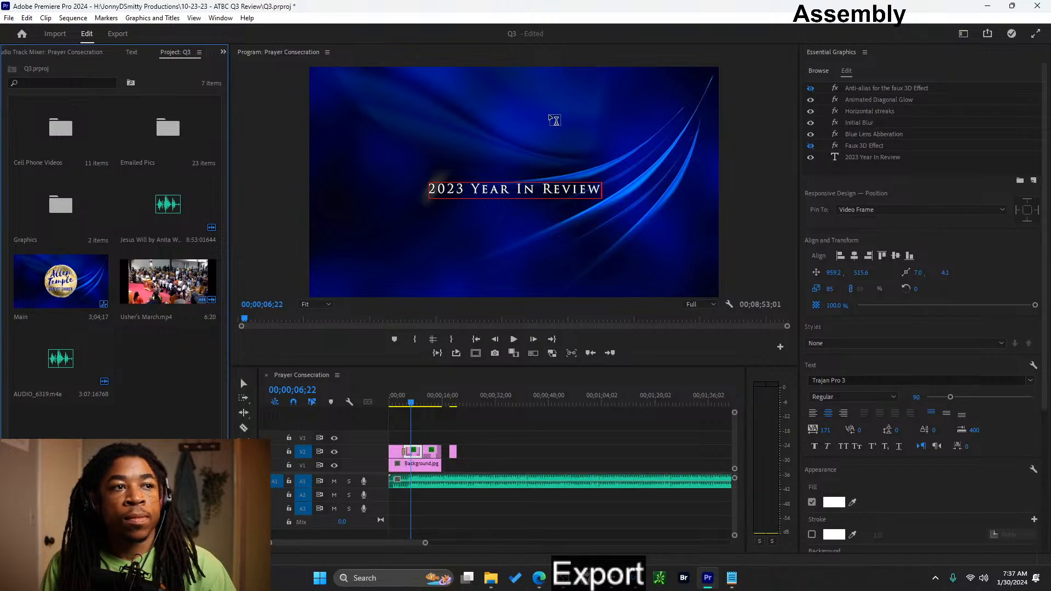
{"action": "left_click", "coordinate": [873, 173]}
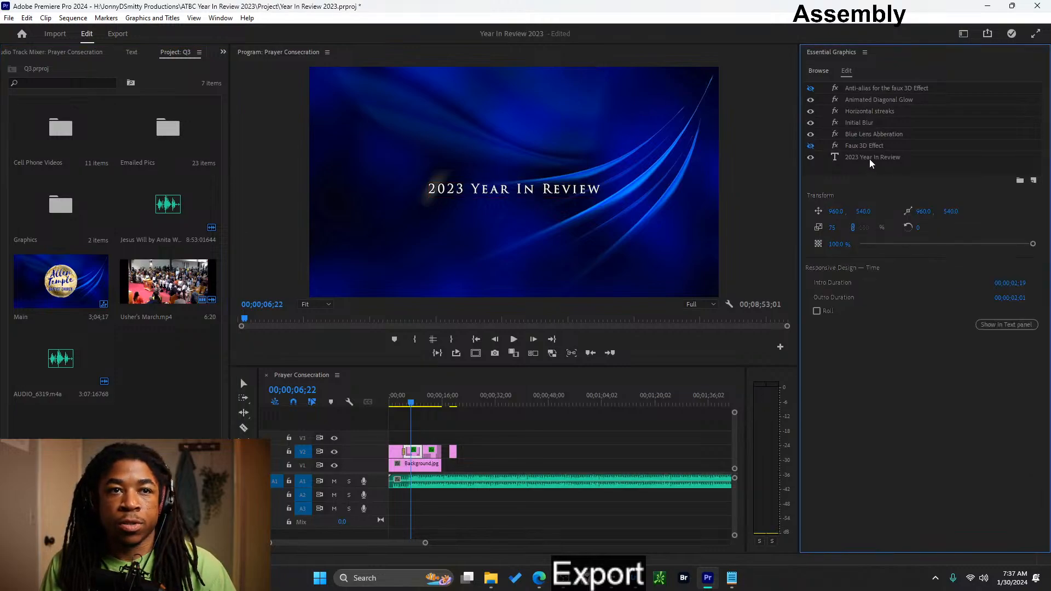
{"action": "left_click", "coordinate": [872, 158]}
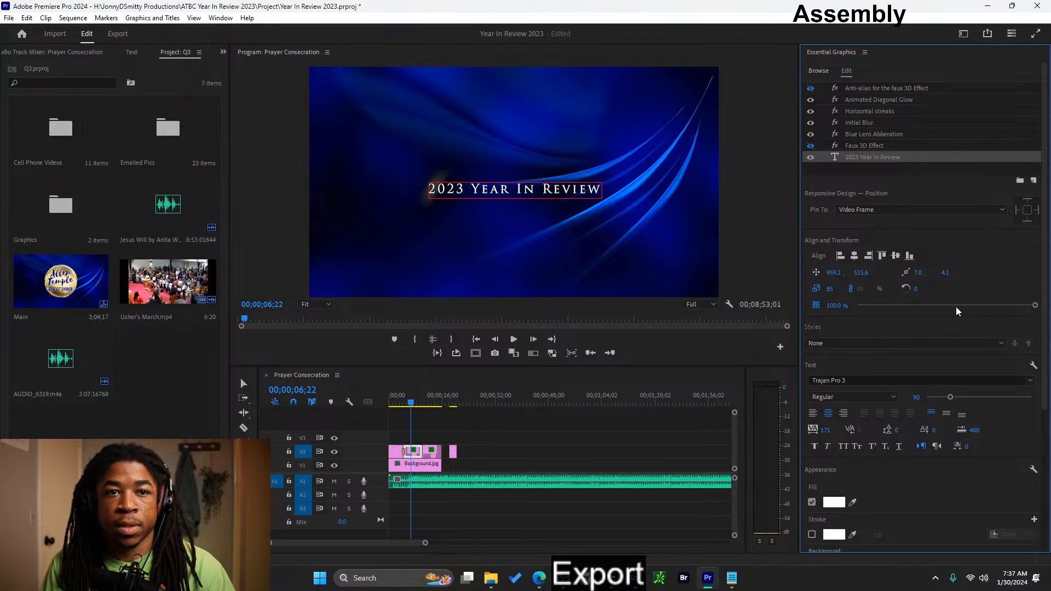
{"action": "left_click_drag", "start_coordinate": [951, 400], "coordinate": [965, 399]}
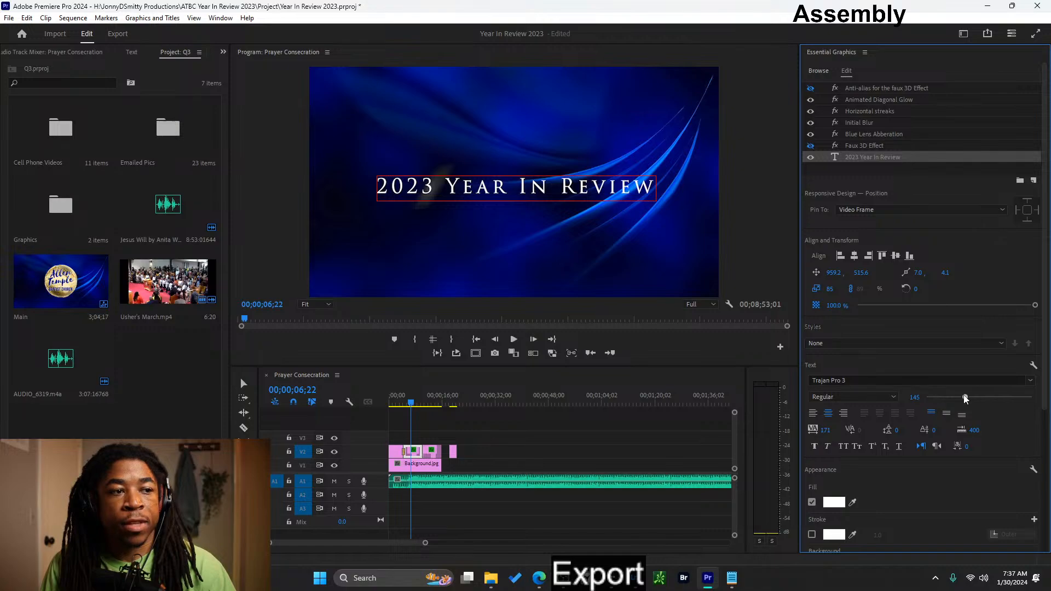
- Play back the opening from the logo through the end of the titles, and return to the last title at 00;00;13;09
{"action": "left_click_drag", "start_coordinate": [411, 402], "coordinate": [378, 407]}
{"action": "key", "text": "space"}
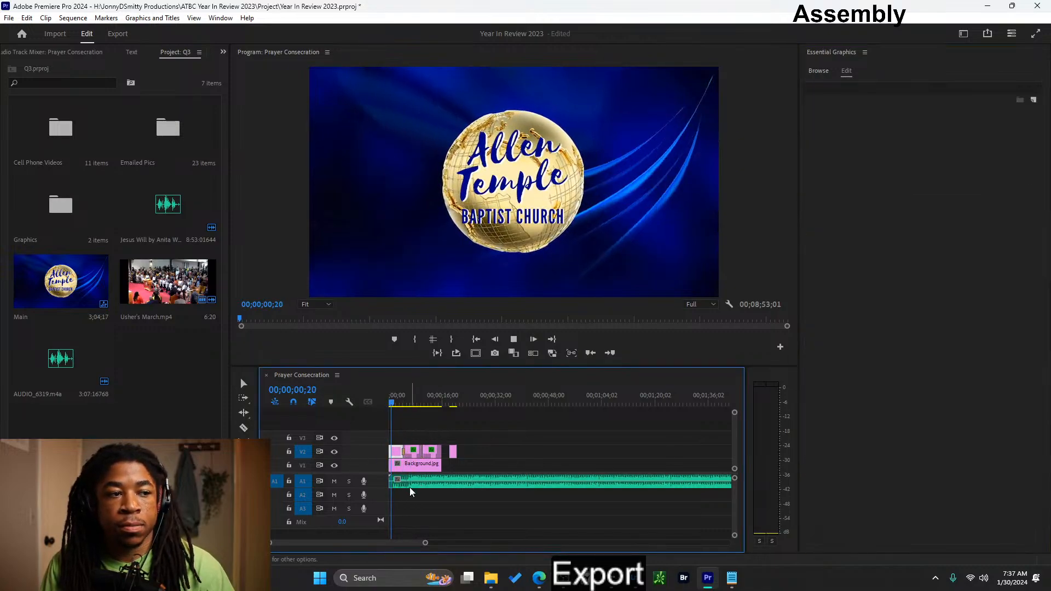
{"action": "key", "text": "equal"}
{"action": "key", "text": "equal"}
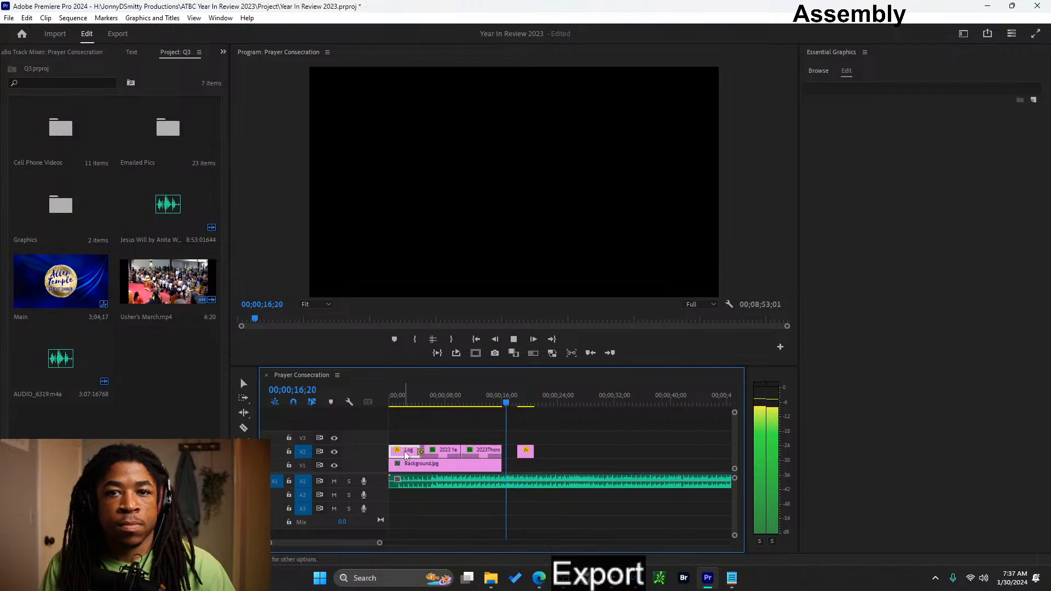
{"action": "key", "text": "space"}
{"action": "left_click", "coordinate": [482, 403]}
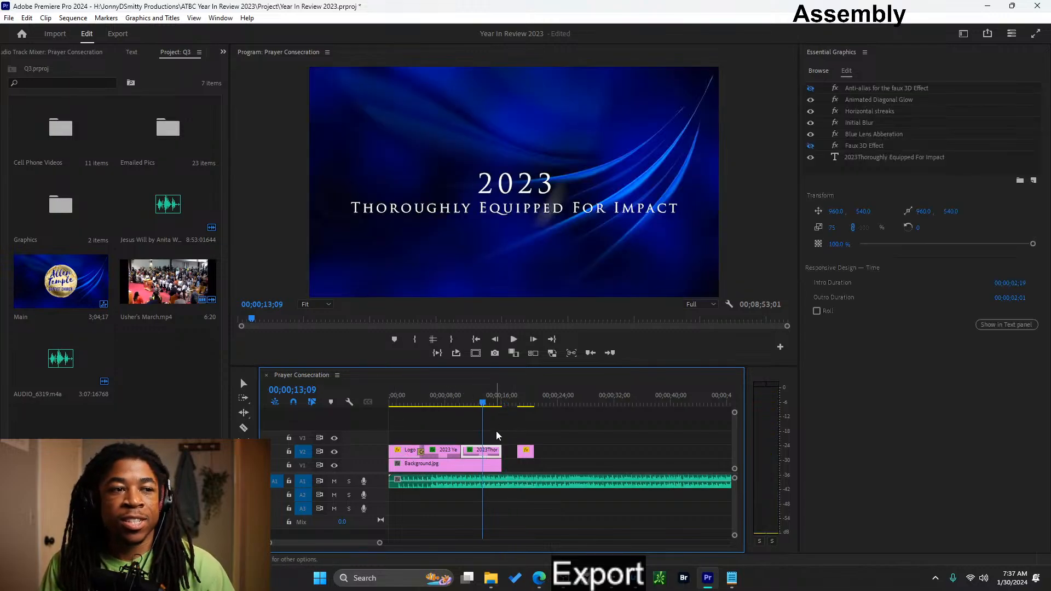
- Move the Prayer Consecration clip on V2 to about 26 seconds and open the Q3 project's Main sequence
{"action": "left_click", "coordinate": [525, 452]}
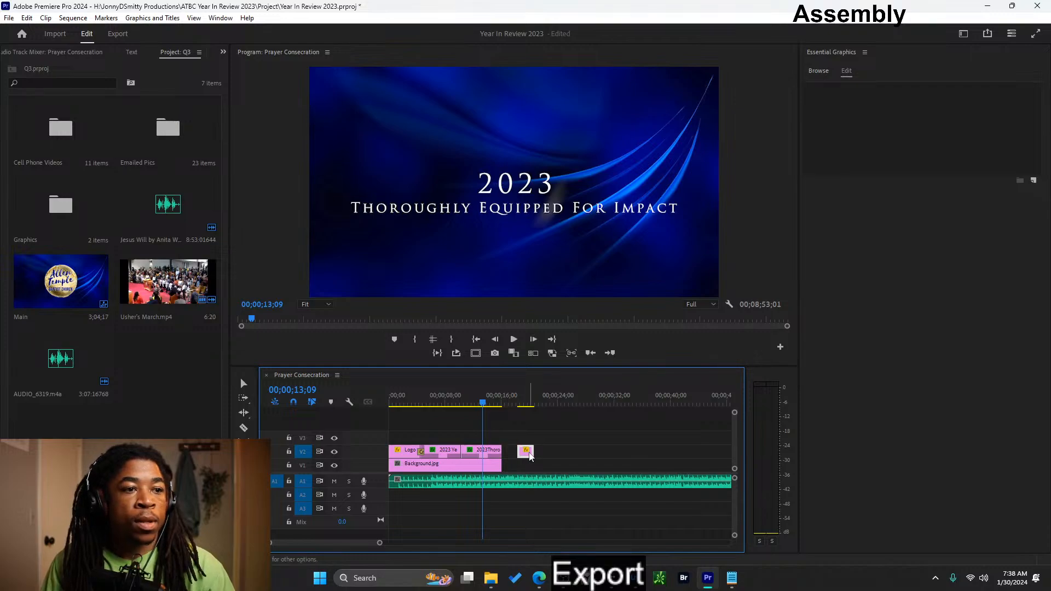
{"action": "left_click_drag", "start_coordinate": [526, 451], "coordinate": [584, 455]}
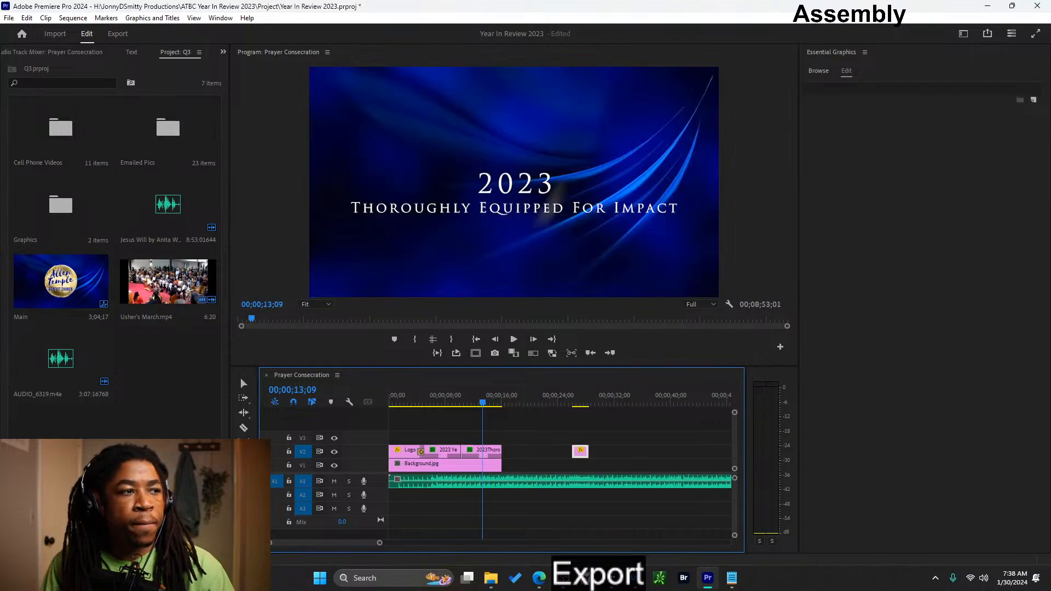
{"action": "left_click", "coordinate": [165, 402]}
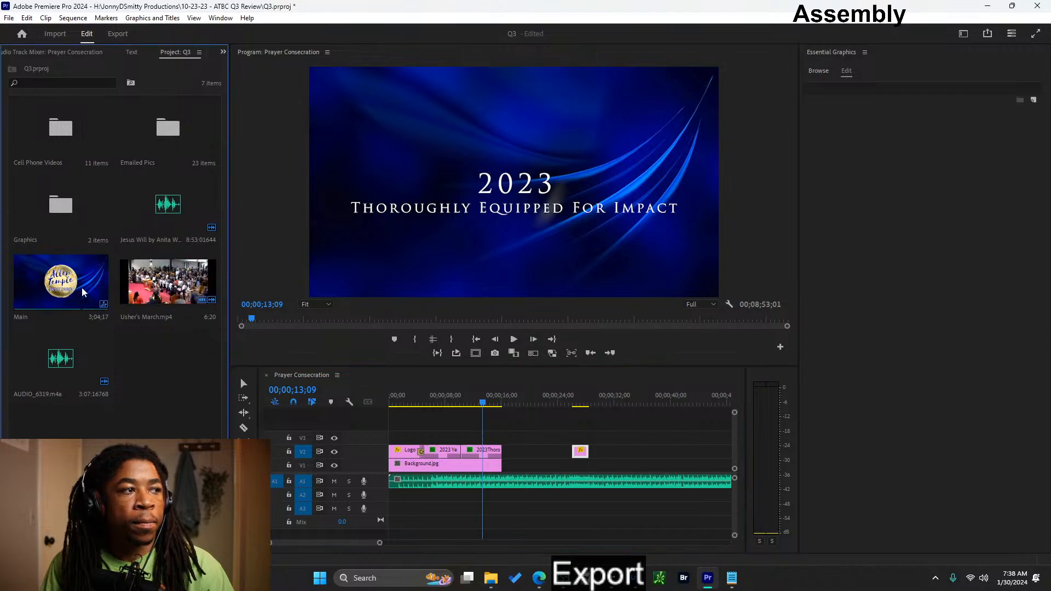
{"action": "double_click", "coordinate": [46, 276]}
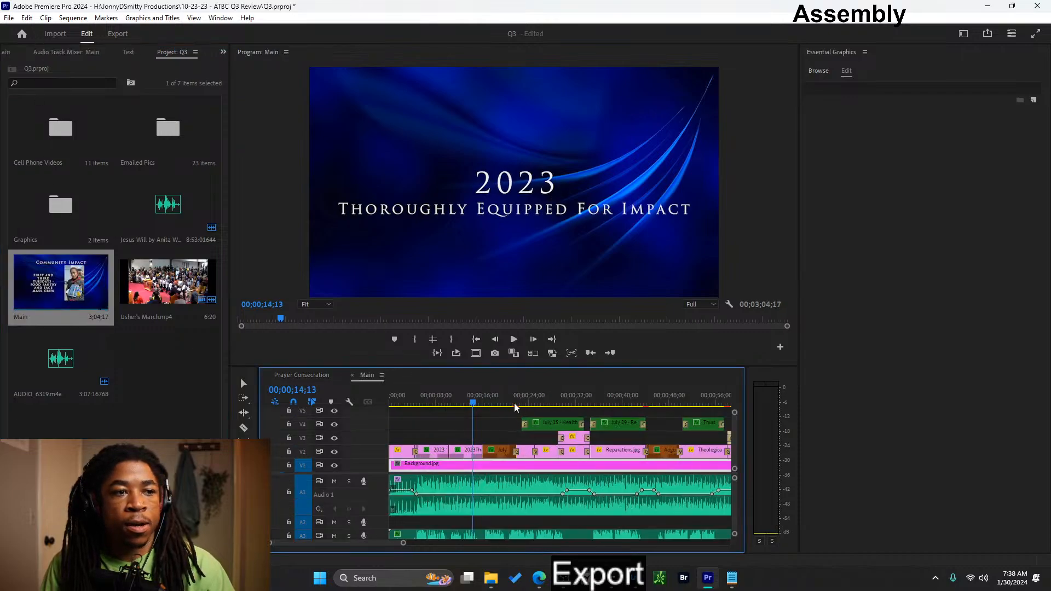
- Scrub the Q3 review's Main sequence from the July title through the Health Fair flyers to the September 10 International Tea slide
{"action": "mouse_move", "coordinate": [495, 404]}
{"action": "left_mouse_down"}
{"action": "mouse_move", "coordinate": [530, 403]}
{"action": "mouse_move", "coordinate": [484, 403]}
{"action": "mouse_move", "coordinate": [519, 405]}
{"action": "left_mouse_up"}
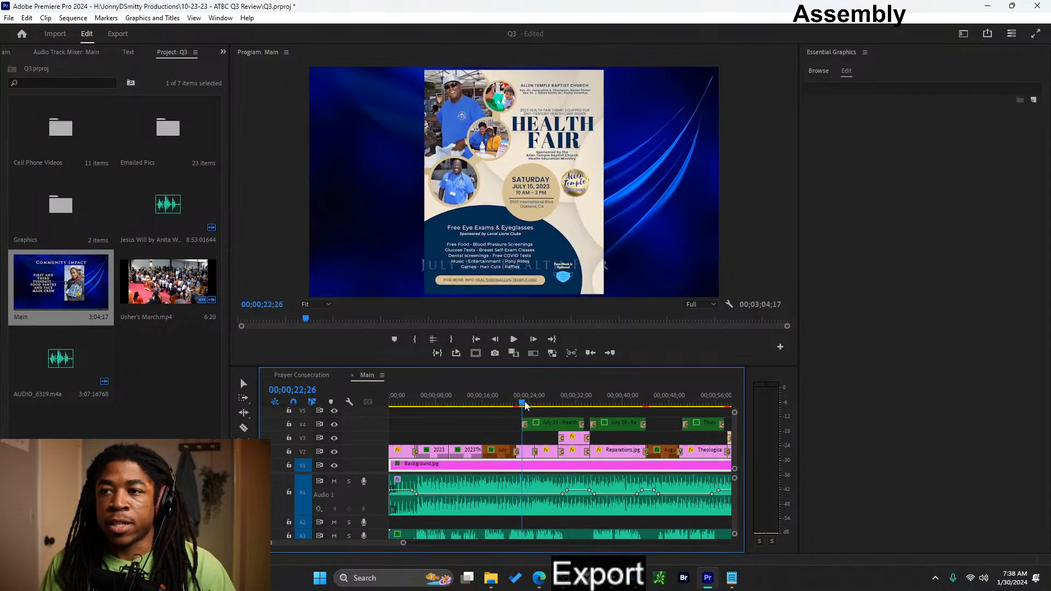
{"action": "left_click_drag", "start_coordinate": [527, 405], "coordinate": [503, 406]}
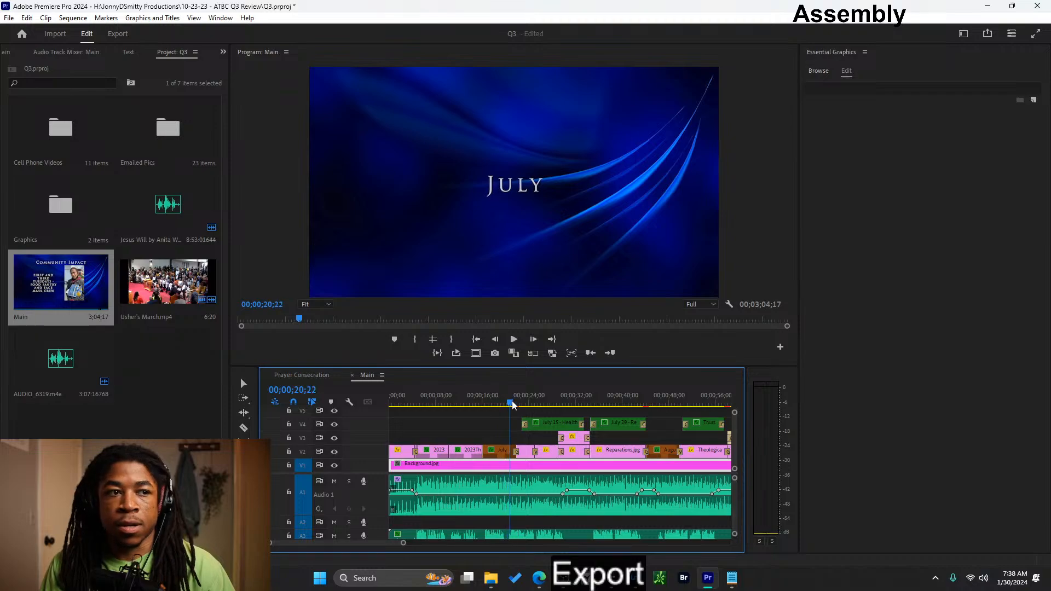
{"action": "mouse_move", "coordinate": [513, 404]}
{"action": "left_mouse_down"}
{"action": "mouse_move", "coordinate": [701, 392]}
{"action": "mouse_move", "coordinate": [569, 408]}
{"action": "left_mouse_up"}
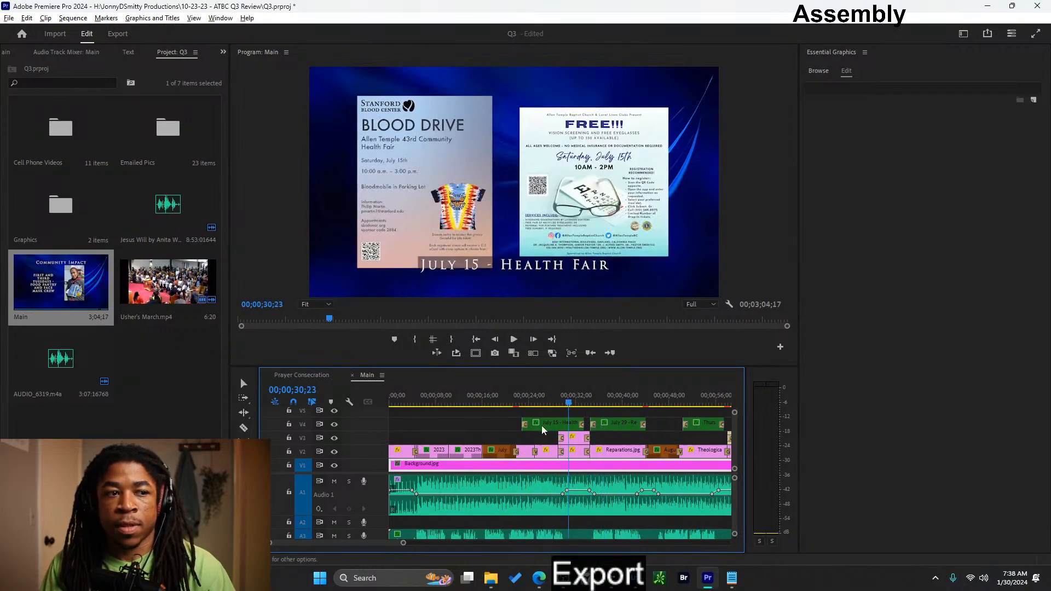
{"action": "scroll", "coordinate": [541, 426], "scroll_direction": "down", "scroll_amount": 8}
{"action": "scroll", "coordinate": [488, 431], "scroll_direction": "up", "scroll_amount": 2}
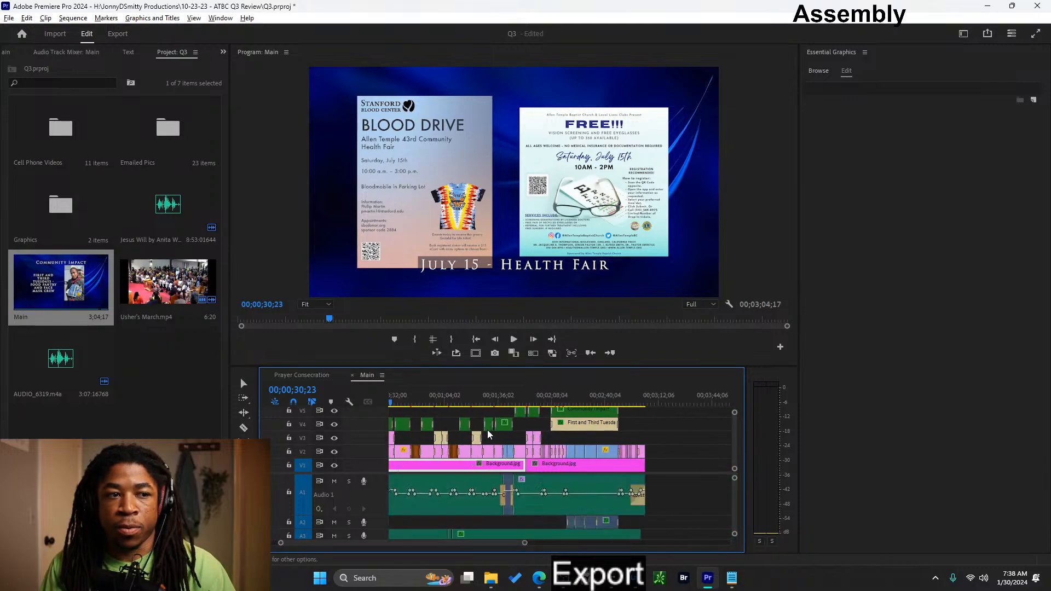
{"action": "scroll", "coordinate": [487, 430], "scroll_direction": "up", "scroll_amount": 3}
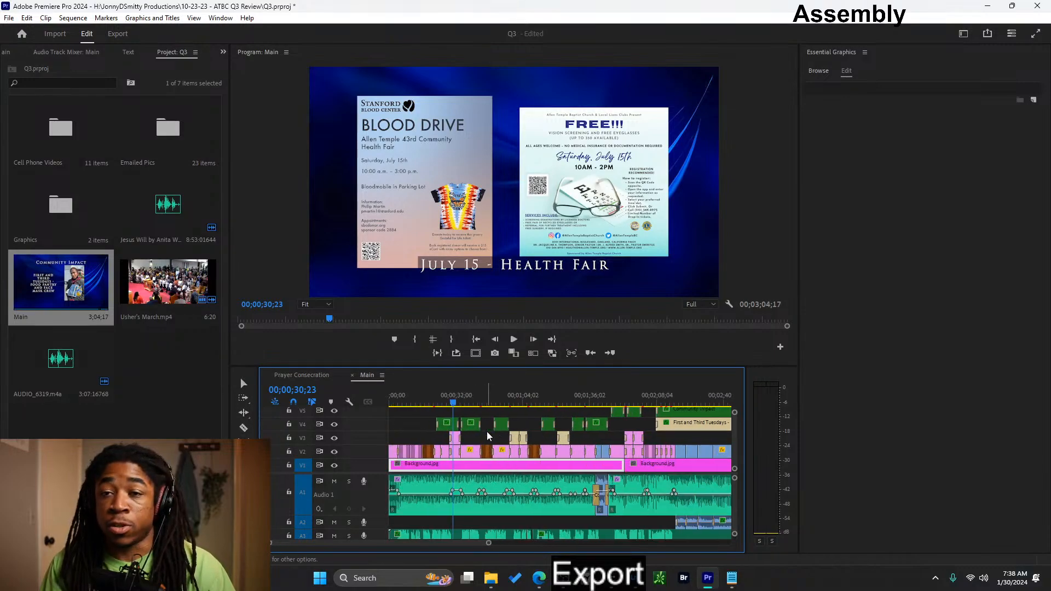
{"action": "scroll", "coordinate": [477, 448], "scroll_direction": "down", "scroll_amount": 2}
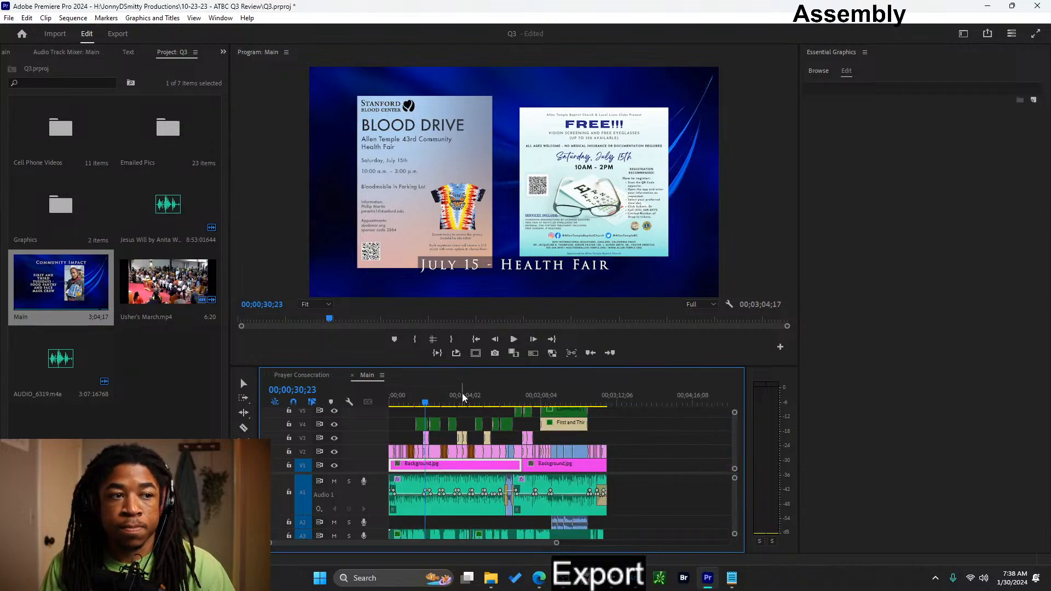
{"action": "left_click", "coordinate": [462, 394]}
{"action": "left_click", "coordinate": [483, 399]}
{"action": "mouse_move", "coordinate": [483, 396]}
{"action": "left_mouse_down"}
{"action": "mouse_move", "coordinate": [561, 400]}
{"action": "mouse_move", "coordinate": [480, 406]}
{"action": "left_mouse_up"}
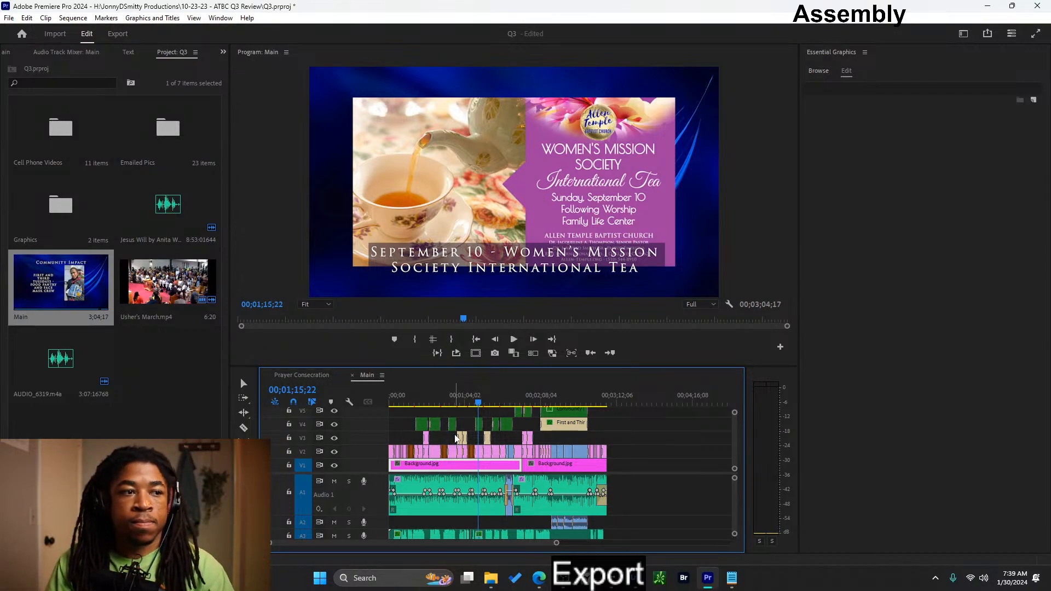
- Review the start of the Health Fair section and return the playhead to the Thoroughly Equipped For Impact title at 00;00;14;17
{"action": "key", "text": "equal"}
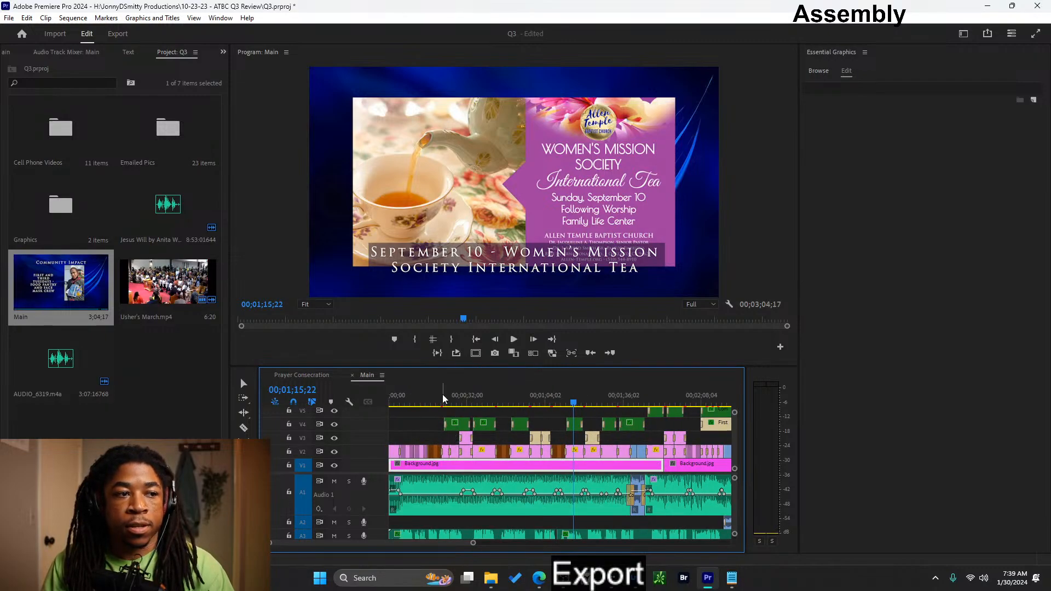
{"action": "left_click", "coordinate": [436, 404]}
{"action": "left_click_drag", "start_coordinate": [437, 406], "coordinate": [447, 407]}
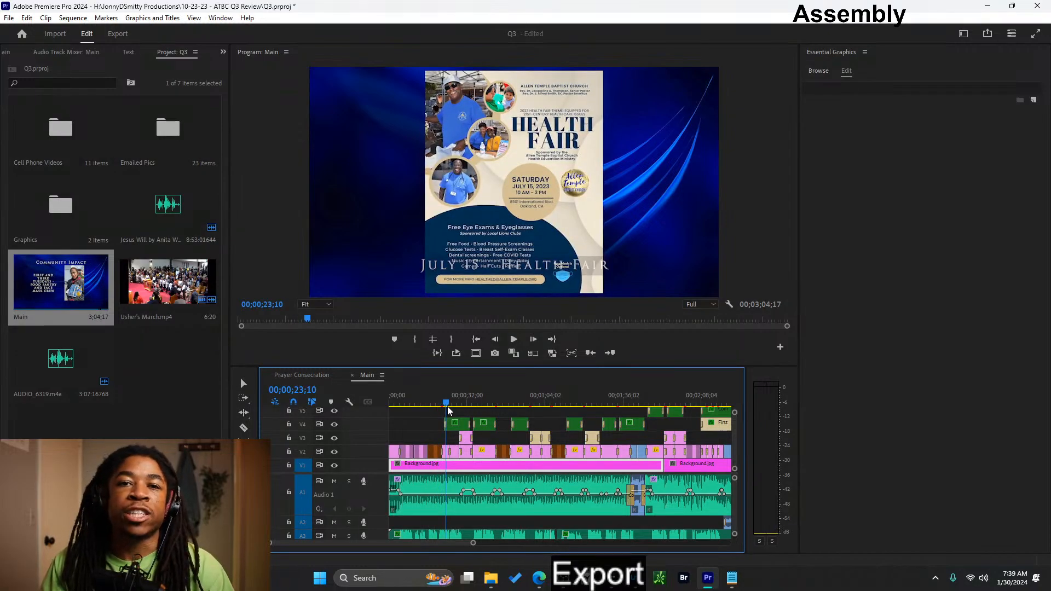
{"action": "mouse_move", "coordinate": [441, 403]}
{"action": "left_mouse_down"}
{"action": "mouse_move", "coordinate": [431, 404]}
{"action": "mouse_move", "coordinate": [514, 409]}
{"action": "mouse_move", "coordinate": [426, 382]}
{"action": "left_mouse_up"}
- Switch to File Explorer and open the 5-10-23 - ATBC Quarter Review folder in JonnyDSmitty Productions on the Crucial X8 drive
{"action": "mouse_move", "coordinate": [499, 585]}
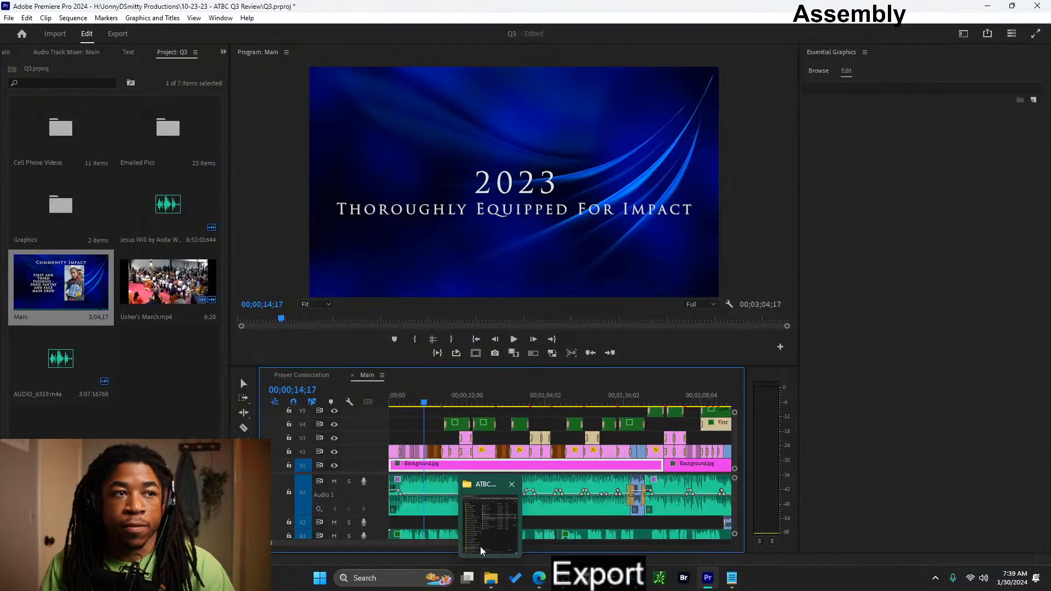
{"action": "left_click", "coordinate": [481, 547]}
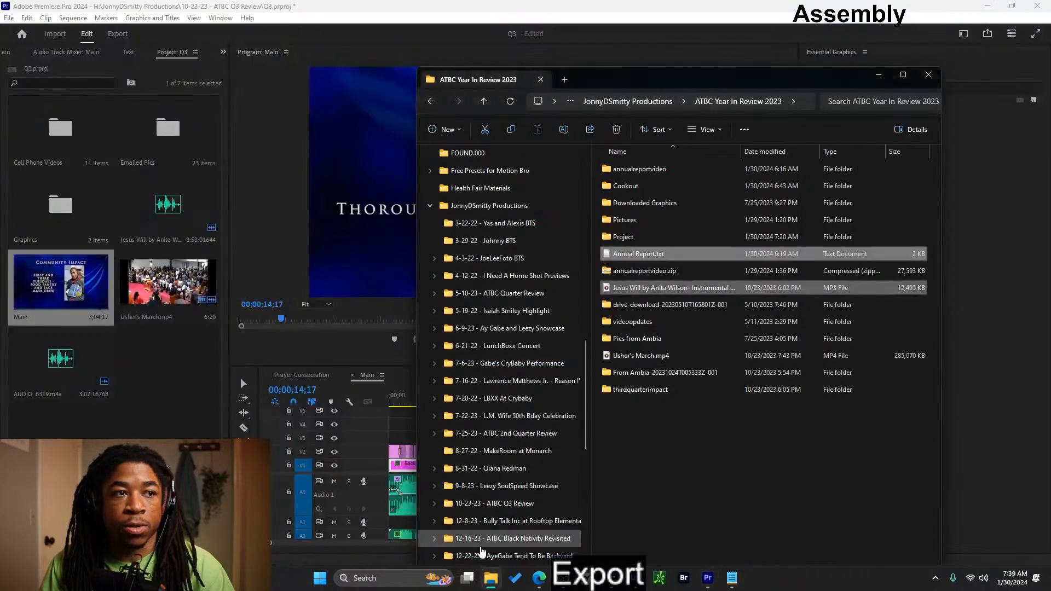
{"action": "left_click", "coordinate": [730, 472]}
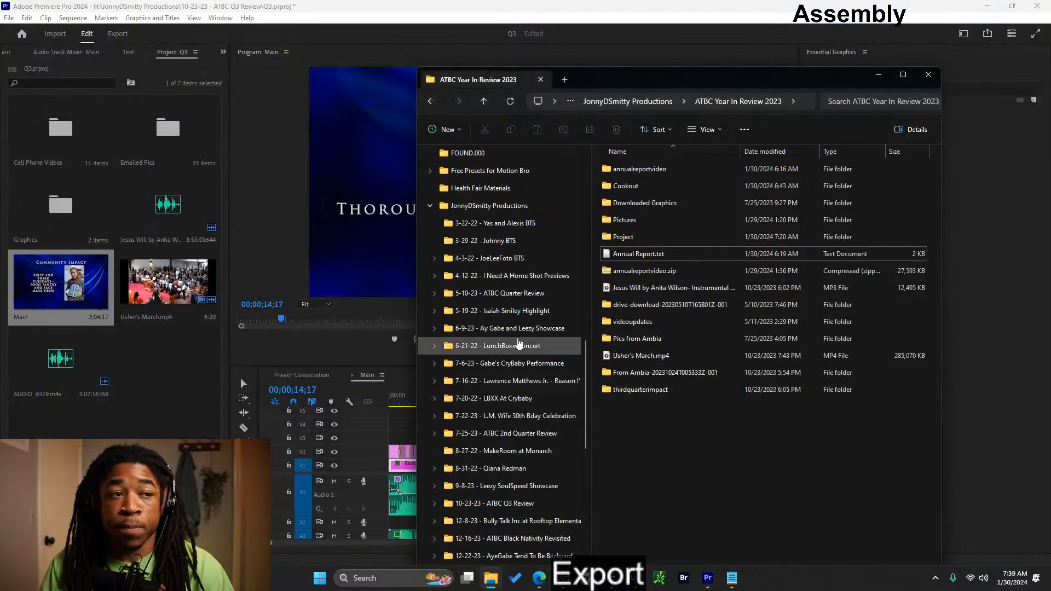
{"action": "scroll", "coordinate": [449, 350], "scroll_direction": "up", "scroll_amount": 7}
{"action": "left_click", "coordinate": [425, 335]}
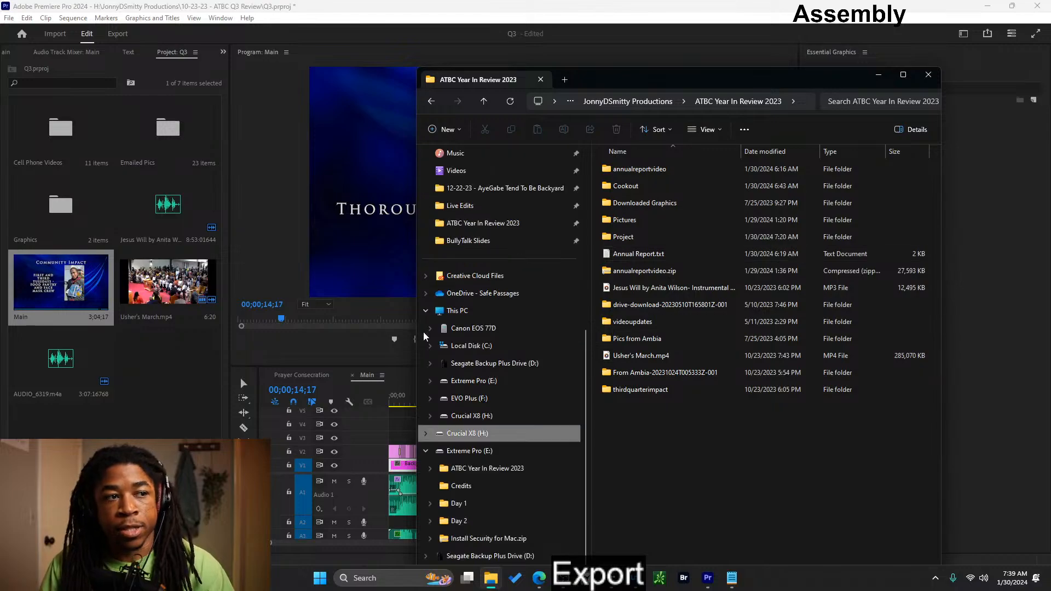
{"action": "left_click", "coordinate": [428, 434]}
{"action": "scroll", "coordinate": [480, 383], "scroll_direction": "up", "scroll_amount": 6}
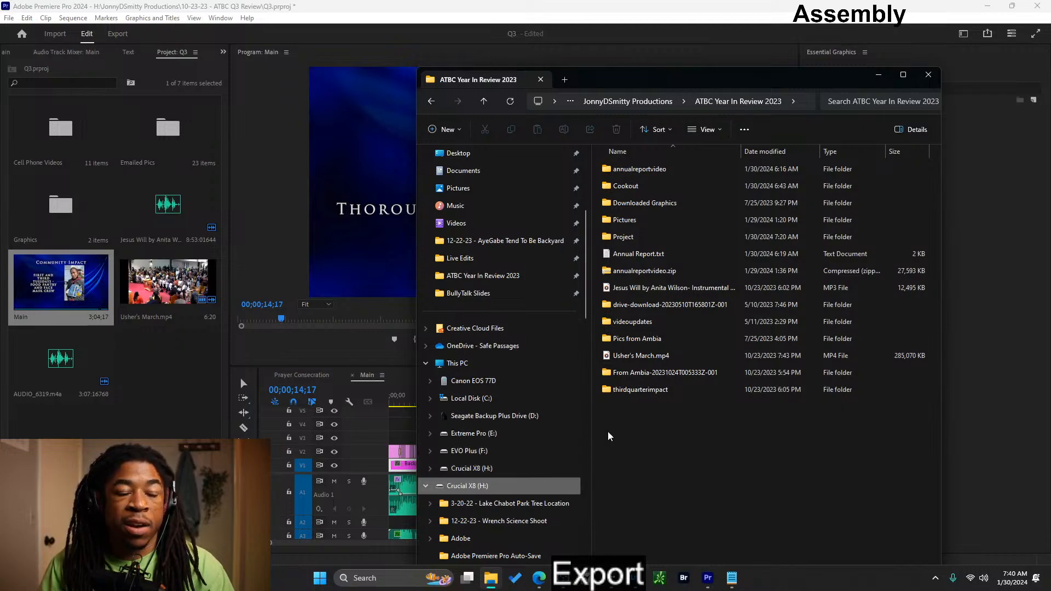
{"action": "left_click", "coordinate": [642, 104]}
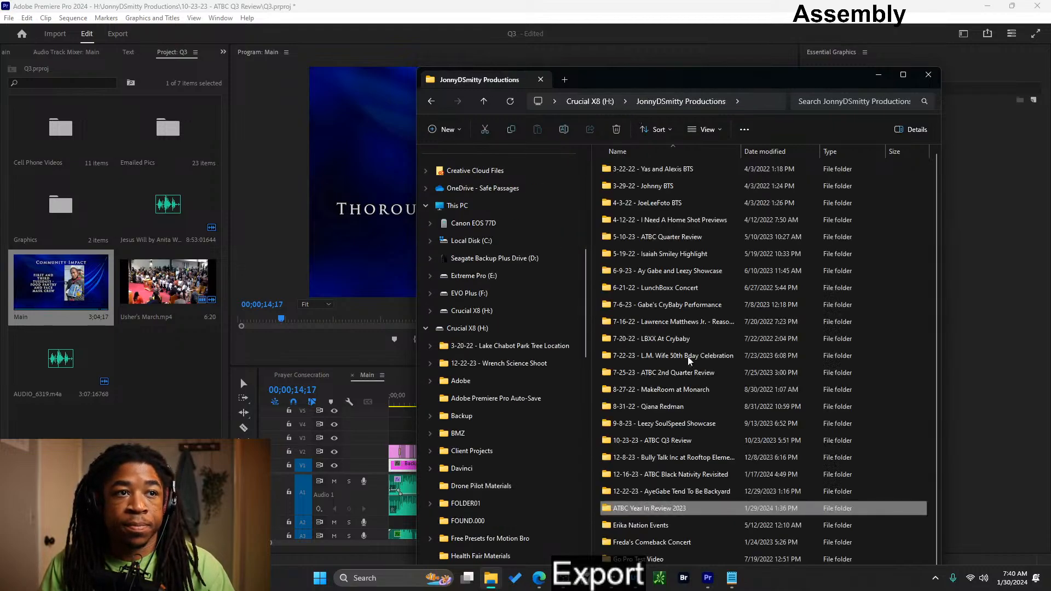
{"action": "double_click", "coordinate": [655, 239]}
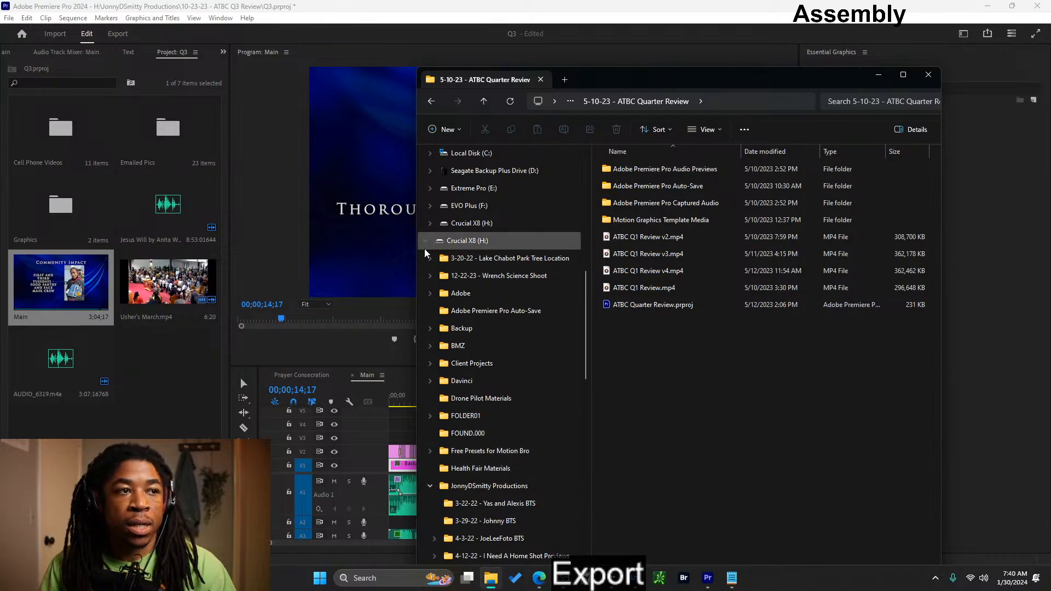
- Copy ATBC Q1 Review v4.mp4 to the ATBC Year In Review 2023 folder on the Extreme Pro (E:) drive
{"action": "scroll", "coordinate": [511, 451], "scroll_direction": "down", "scroll_amount": 1}
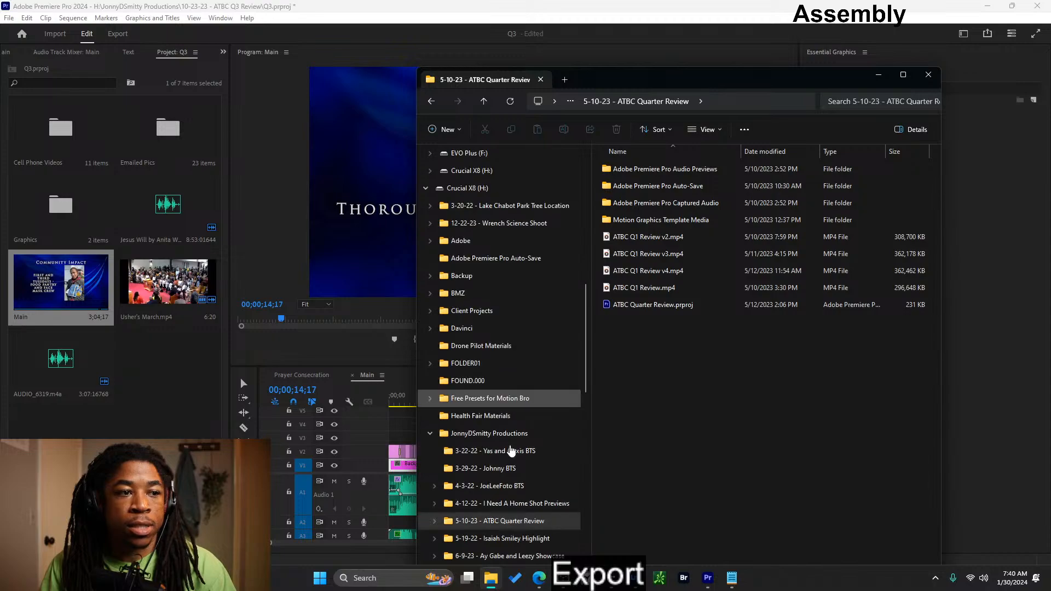
{"action": "scroll", "coordinate": [482, 455], "scroll_direction": "down", "scroll_amount": 1}
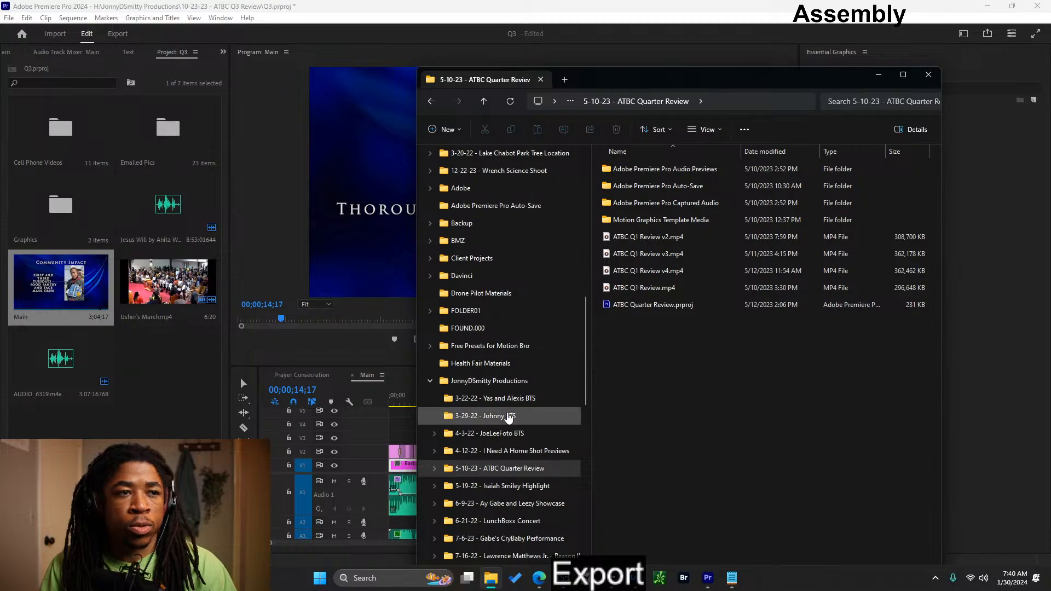
{"action": "scroll", "coordinate": [509, 419], "scroll_direction": "down", "scroll_amount": 12}
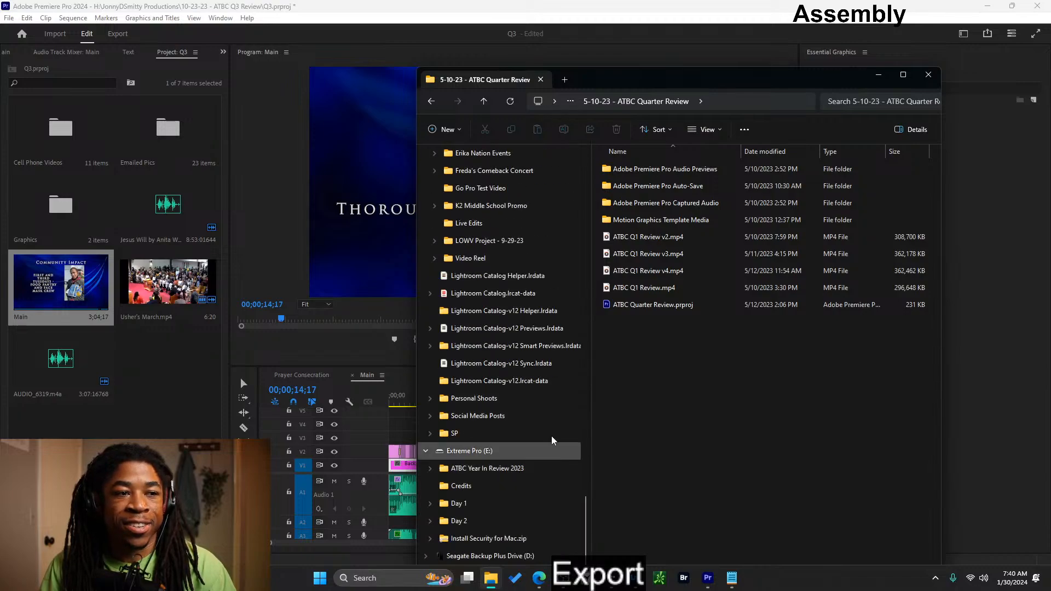
{"action": "left_click", "coordinate": [670, 274]}
{"action": "left_click_drag", "start_coordinate": [659, 271], "coordinate": [488, 469]}
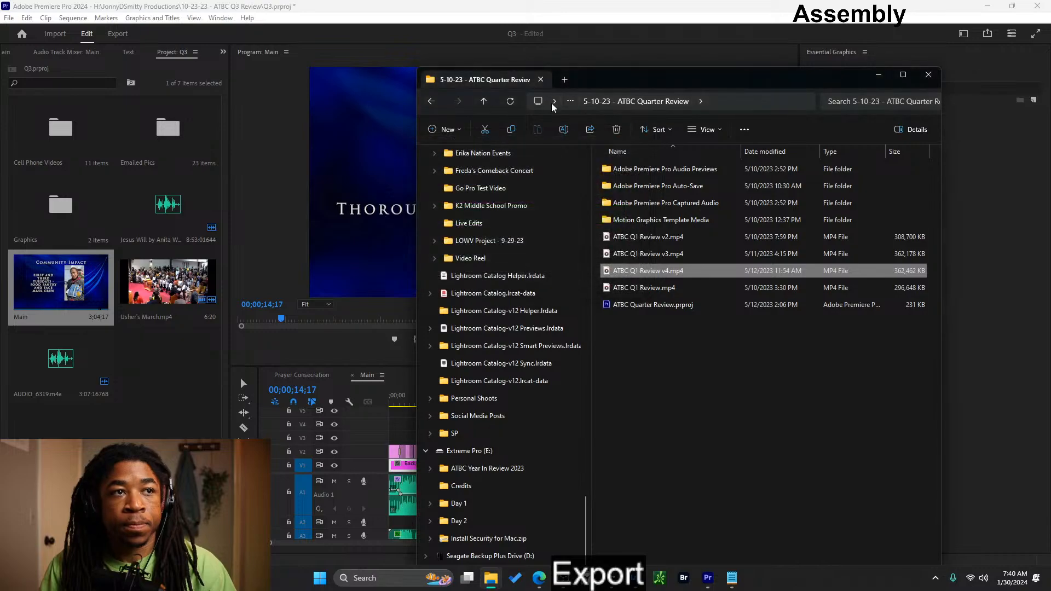
- Go back to JonnyDSmitty Productions and open the 7-25-23 - ATBC 2nd Quarter Review folder to look for its exported video
{"action": "left_click", "coordinate": [570, 101]}
{"action": "left_click", "coordinate": [503, 98]}
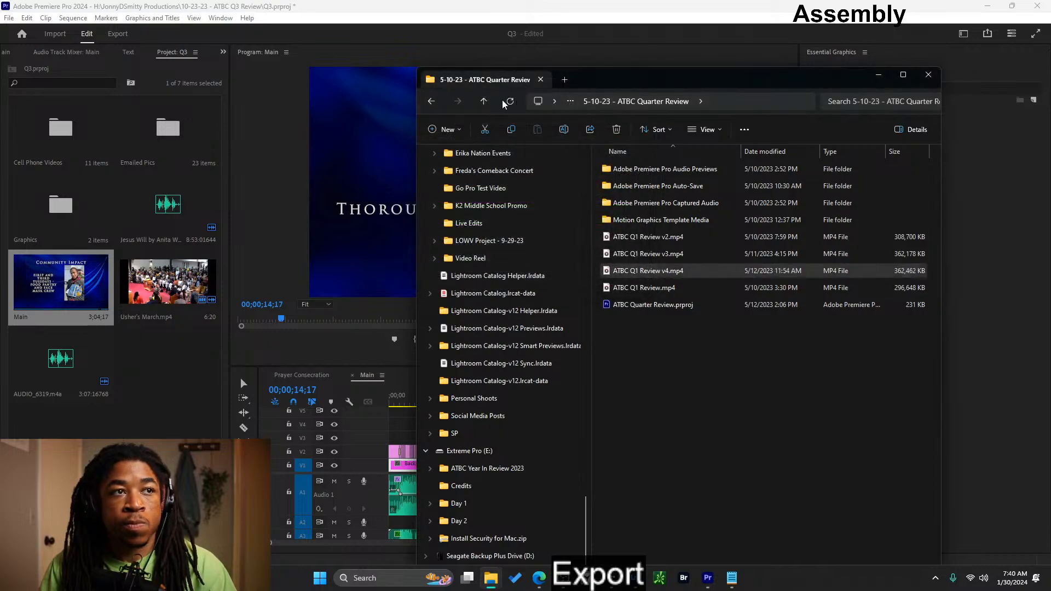
{"action": "left_click", "coordinate": [483, 101]}
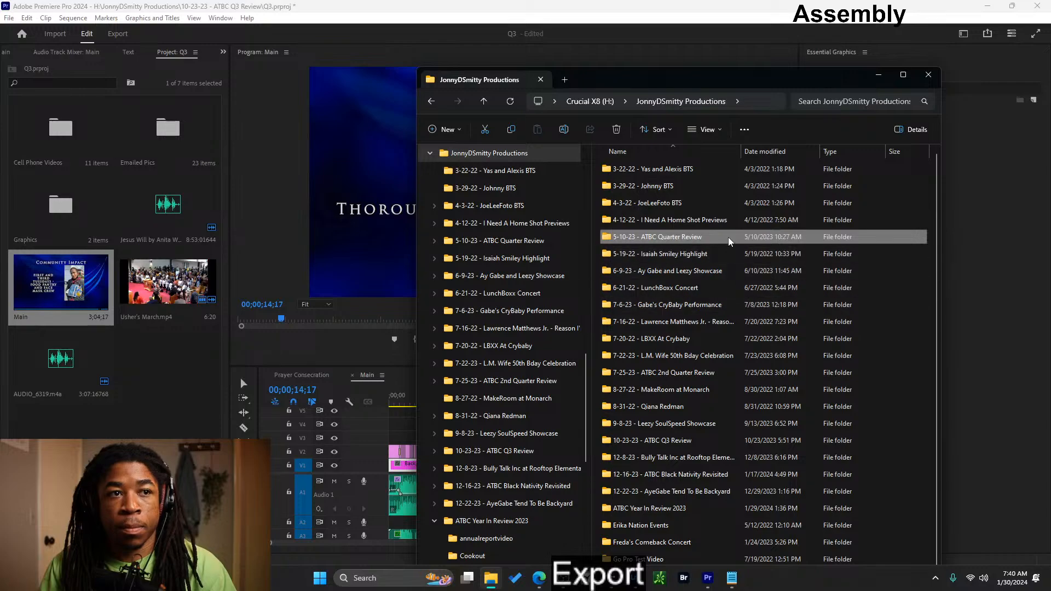
{"action": "key", "text": "Up"}
{"action": "key", "text": "Down"}
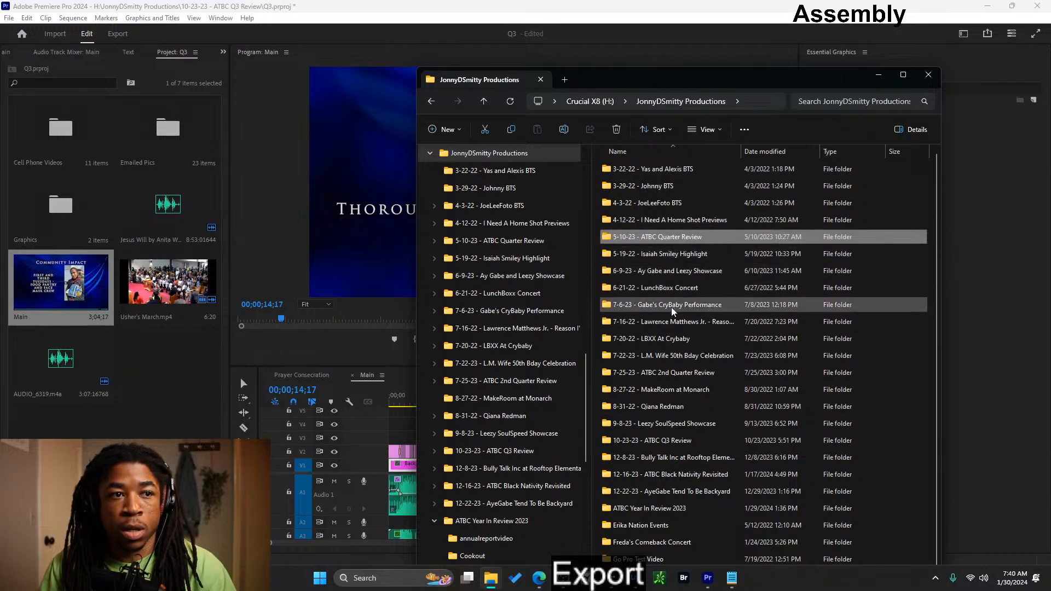
{"action": "double_click", "coordinate": [672, 371]}
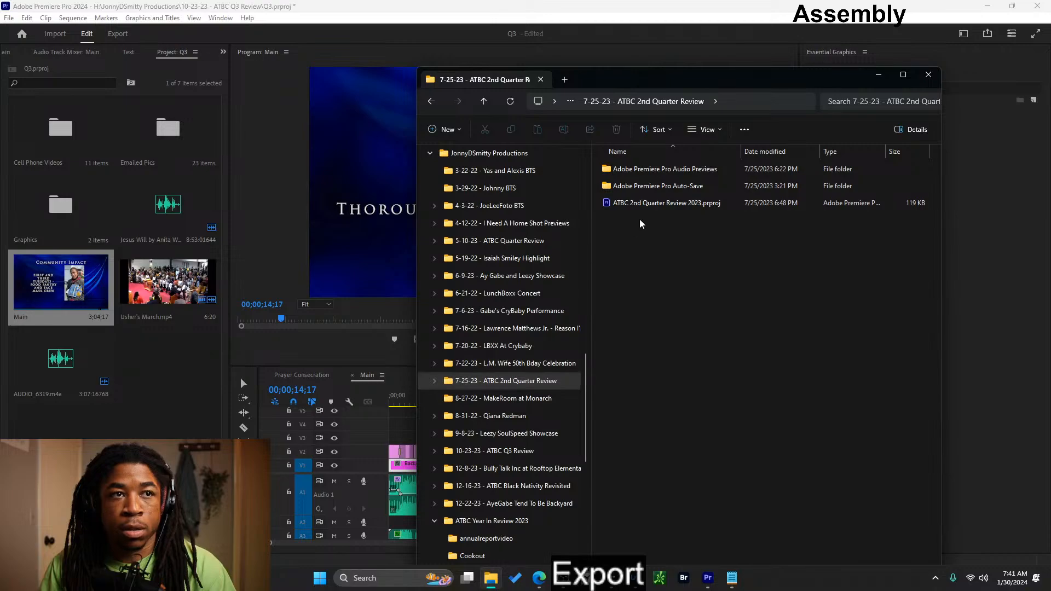
- Look for the Q3 video in JonnyDSmitty Productions' 10-23-23 - ATBC Q3 Review folder on the Crucial X8 drive
{"action": "scroll", "coordinate": [508, 333], "scroll_direction": "up", "scroll_amount": 6}
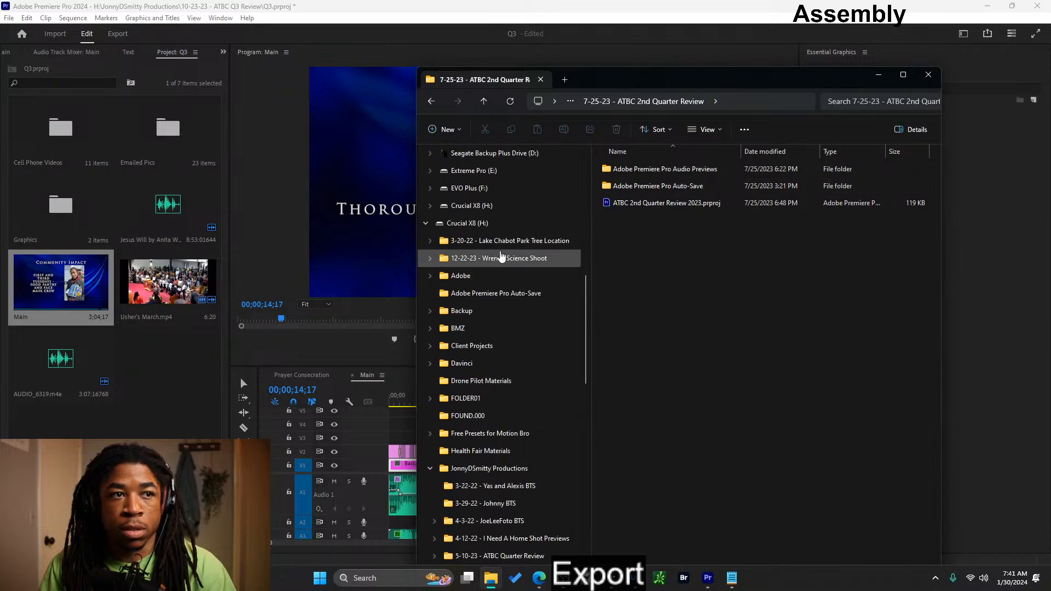
{"action": "left_click", "coordinate": [481, 223]}
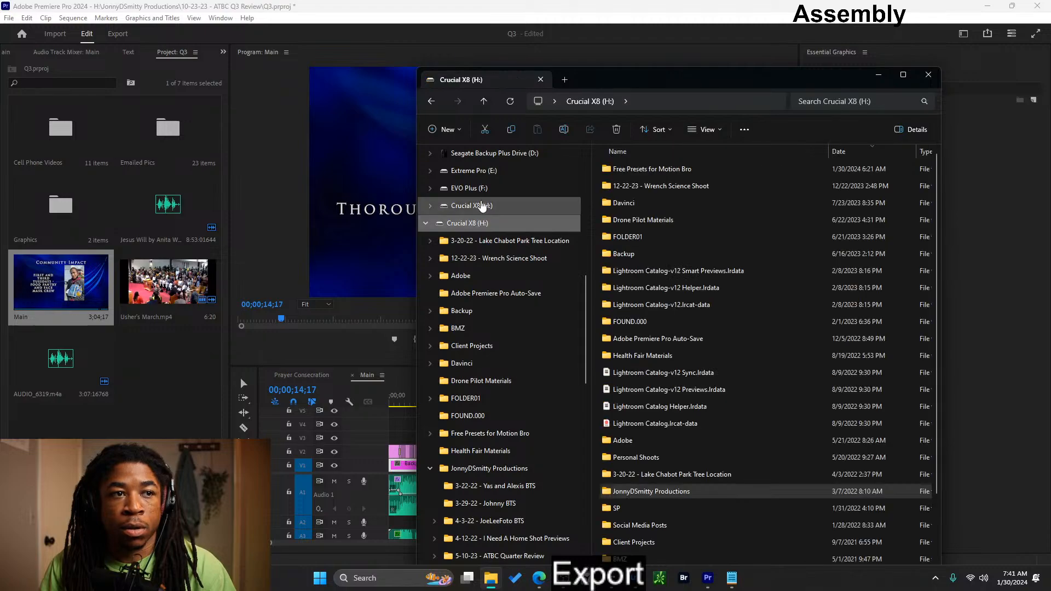
{"action": "double_click", "coordinate": [672, 492]}
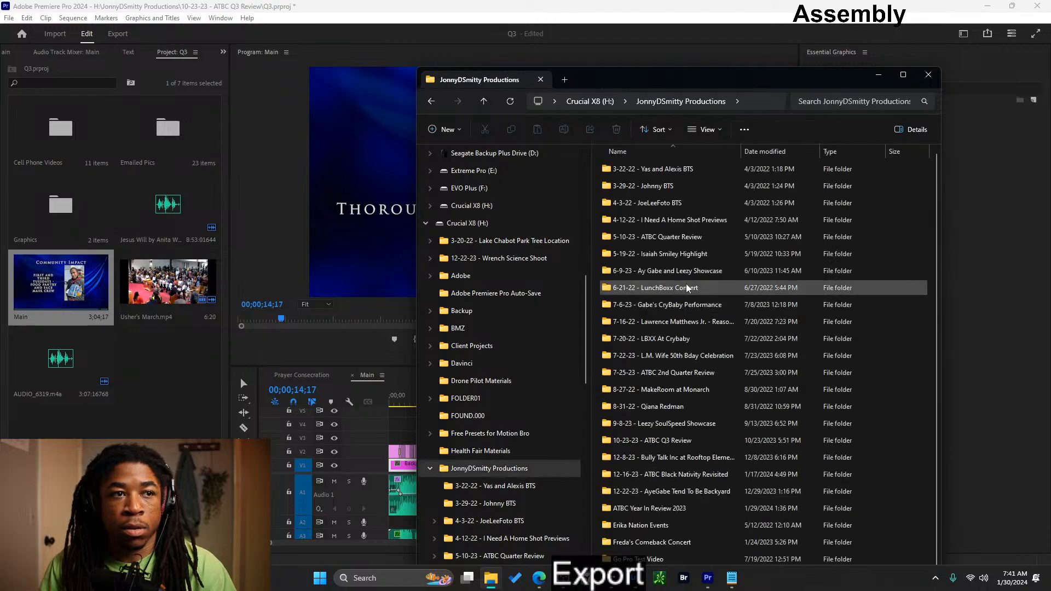
{"action": "double_click", "coordinate": [683, 444]}
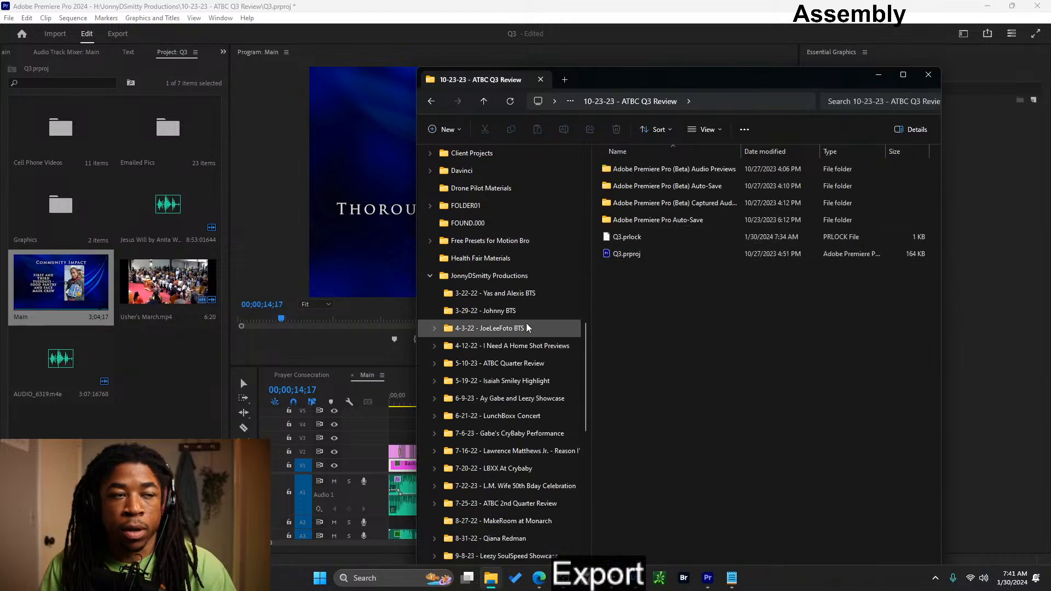
- Open the Project folder of 7-25-23 - ATBC 2nd Quarter Review 2023 in JonnyDSmitty Productions on the Seagate Backup Plus Drive (D:)
{"action": "scroll", "coordinate": [533, 315], "scroll_direction": "up", "scroll_amount": 7}
{"action": "left_click", "coordinate": [500, 330]}
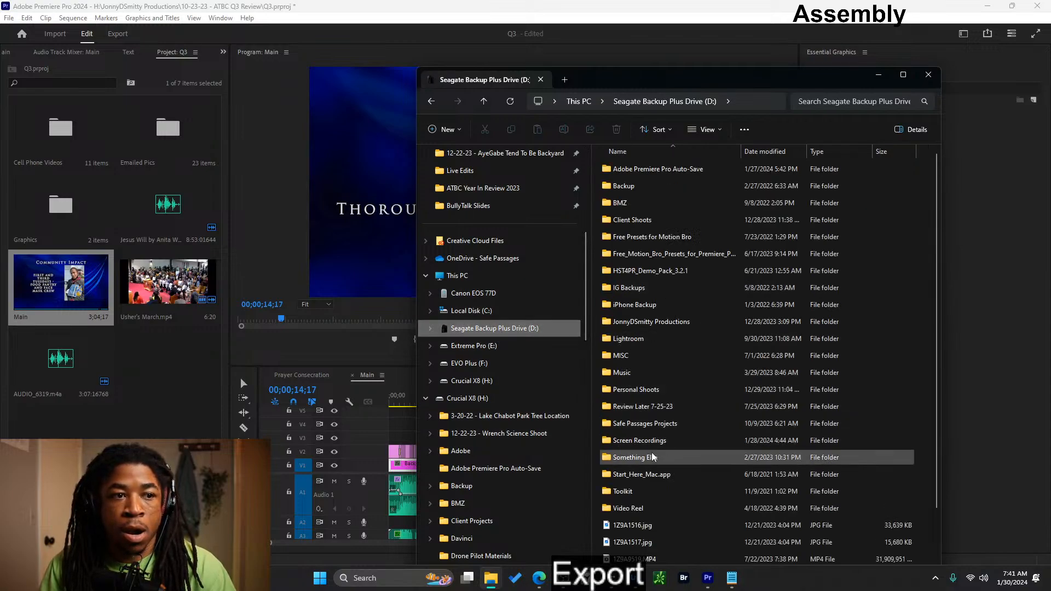
{"action": "left_click", "coordinate": [647, 324]}
{"action": "double_click", "coordinate": [647, 325]}
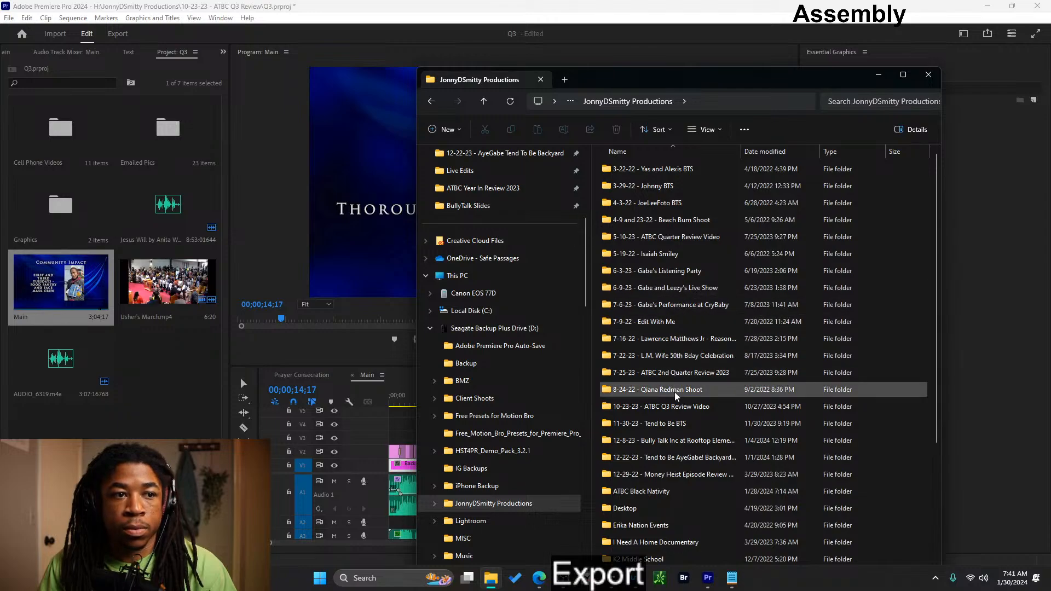
{"action": "double_click", "coordinate": [675, 373]}
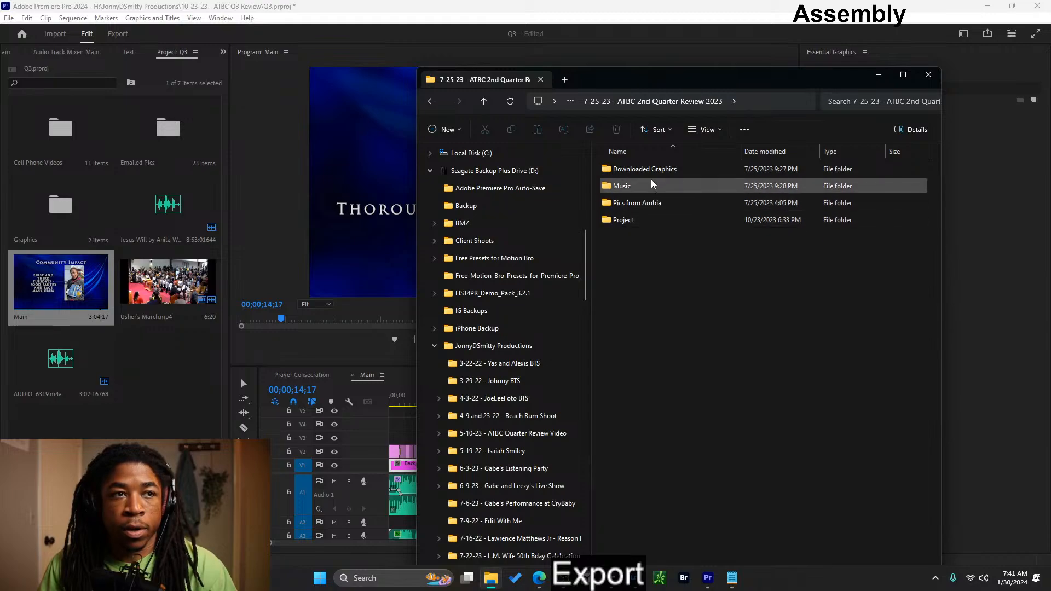
{"action": "double_click", "coordinate": [655, 219]}
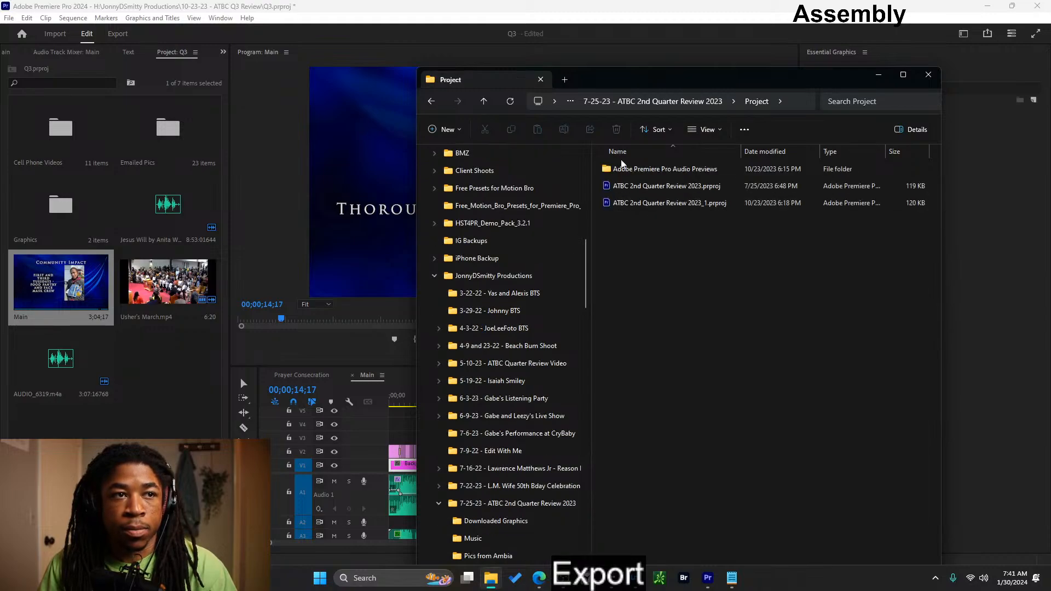
- Check the Downloaded Graphics and Music subfolders of 7-25-23 - ATBC 2nd Quarter Review 2023 for the exported video
{"action": "left_click", "coordinate": [432, 102]}
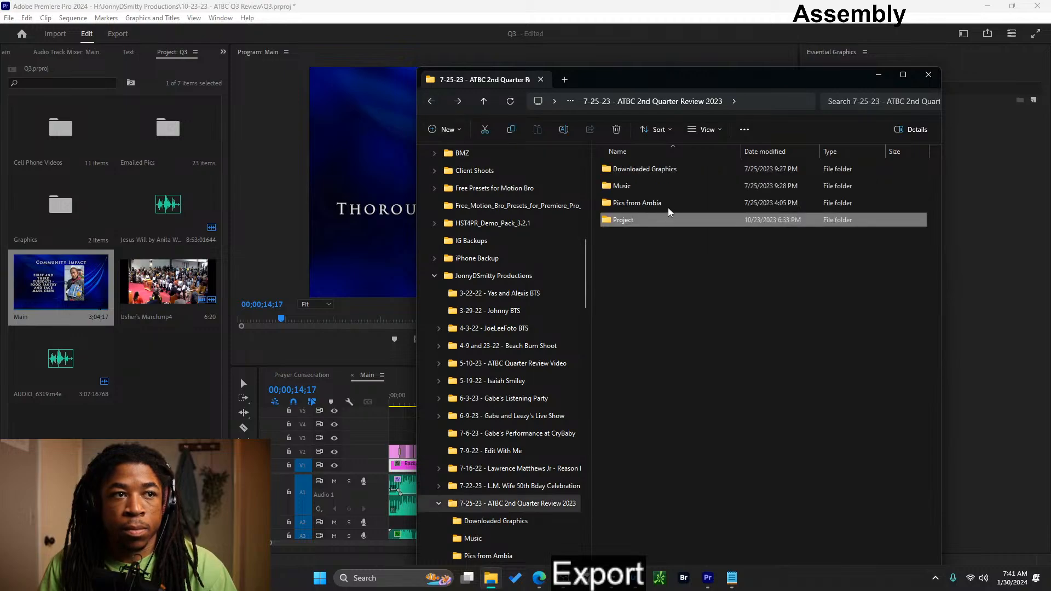
{"action": "left_click", "coordinate": [664, 171]}
{"action": "double_click", "coordinate": [665, 171]}
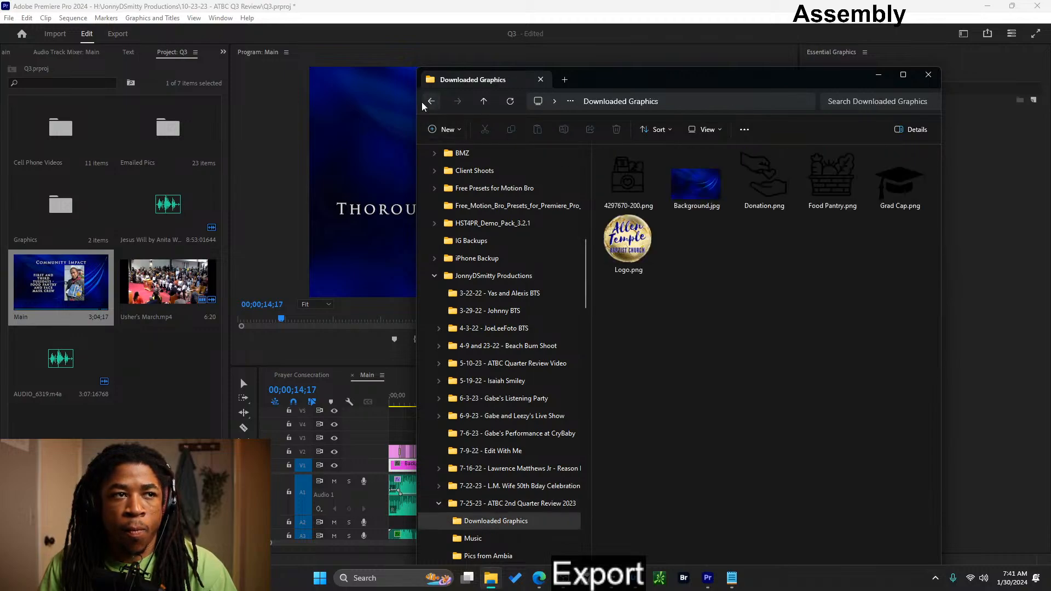
{"action": "left_click", "coordinate": [430, 102]}
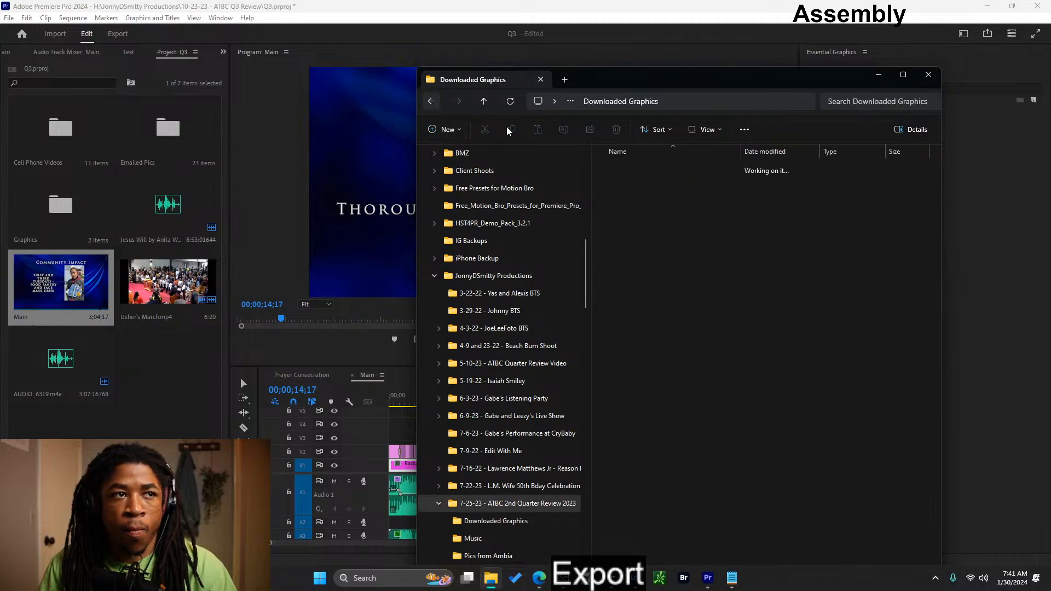
- Check the pictures subfolder of 7-25-23 - ATBC 2nd Quarter Review 2023 for the exported video
{"action": "left_click", "coordinate": [433, 103]}
{"action": "double_click", "coordinate": [643, 202]}
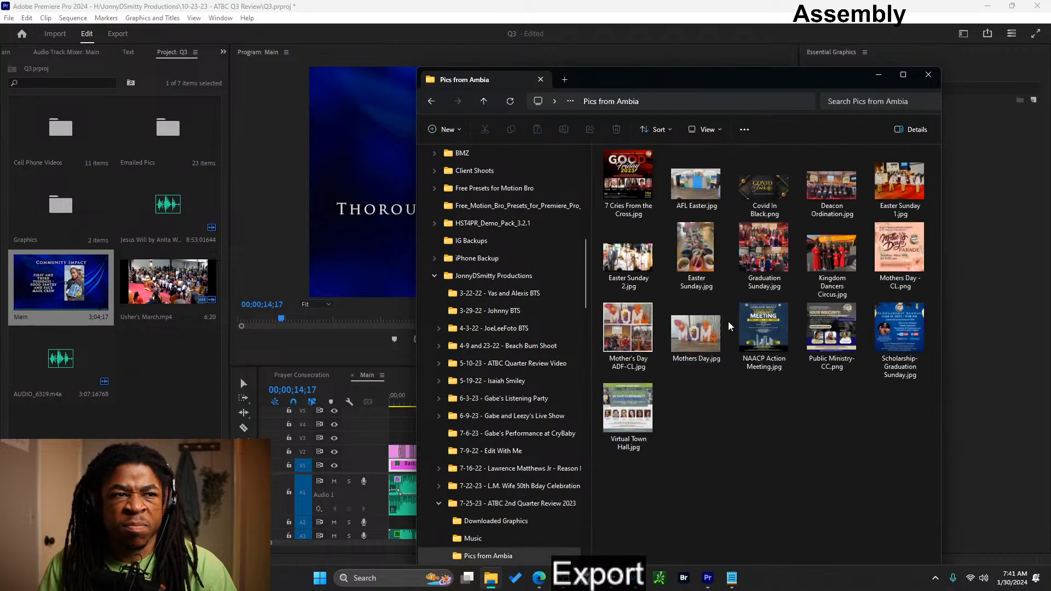
{"action": "left_click", "coordinate": [432, 102]}
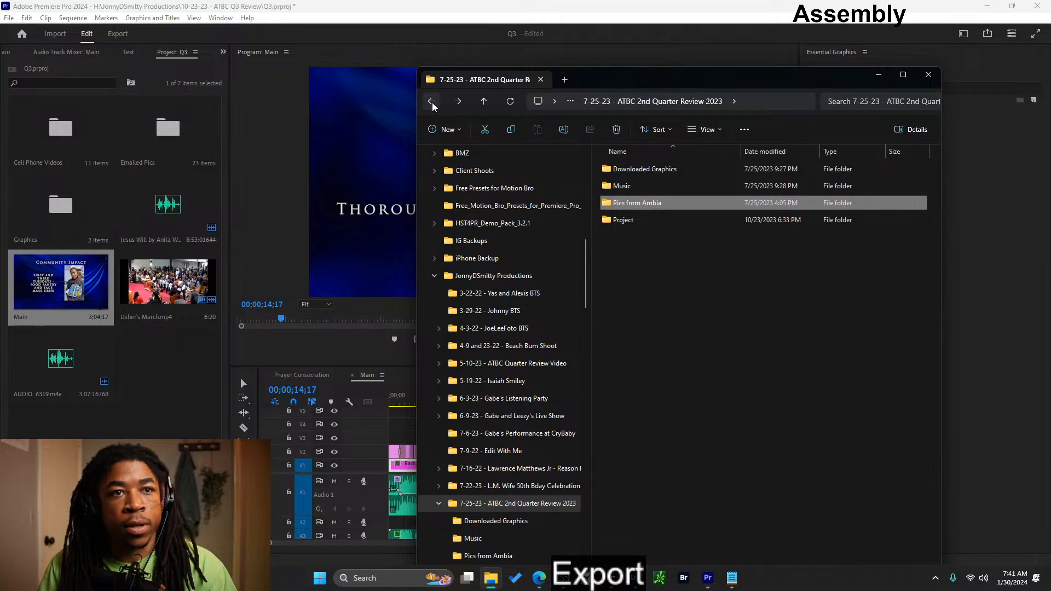
- Look through the Seagate Backup Plus Drive (D:) contents and the other drives' folders for the exported quarterly review video
{"action": "scroll", "coordinate": [479, 219], "scroll_direction": "up", "scroll_amount": 5}
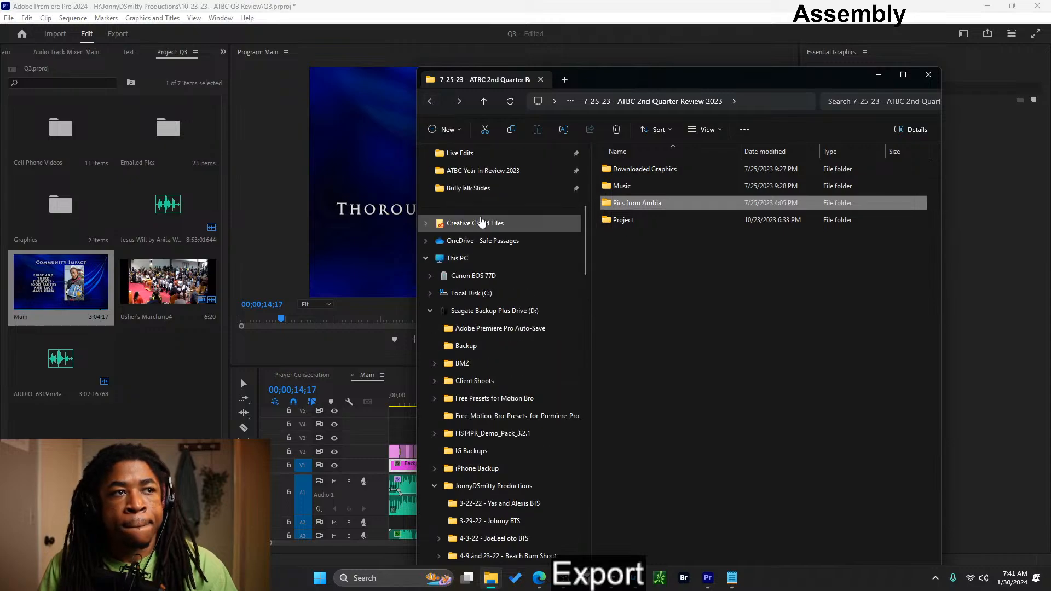
{"action": "left_click", "coordinate": [494, 363]}
{"action": "scroll", "coordinate": [719, 372], "scroll_direction": "down", "scroll_amount": 3}
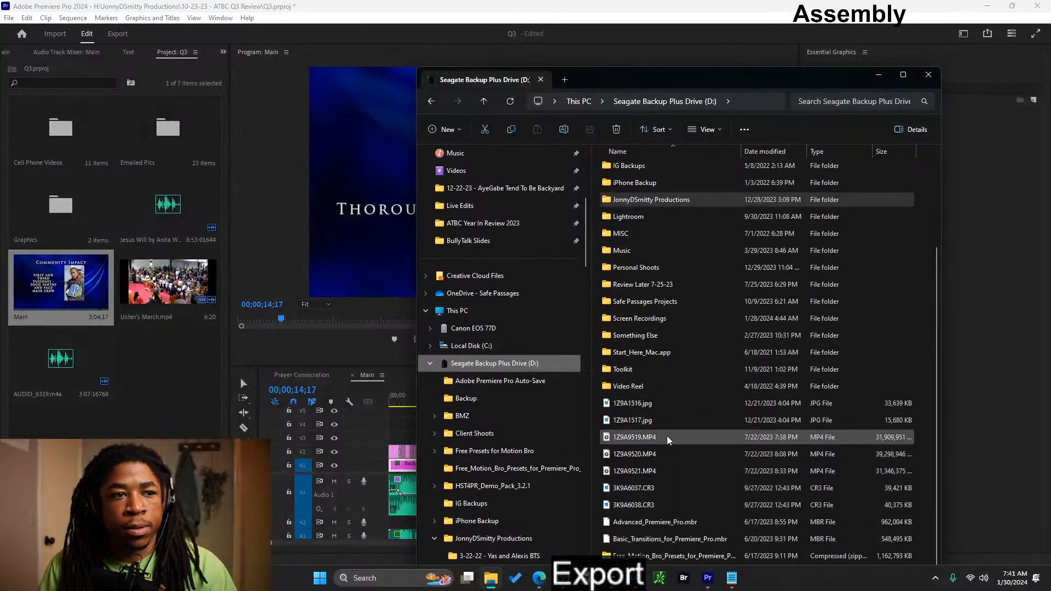
{"action": "scroll", "coordinate": [669, 437], "scroll_direction": "up", "scroll_amount": 1}
{"action": "scroll", "coordinate": [669, 437], "scroll_direction": "up", "scroll_amount": 2}
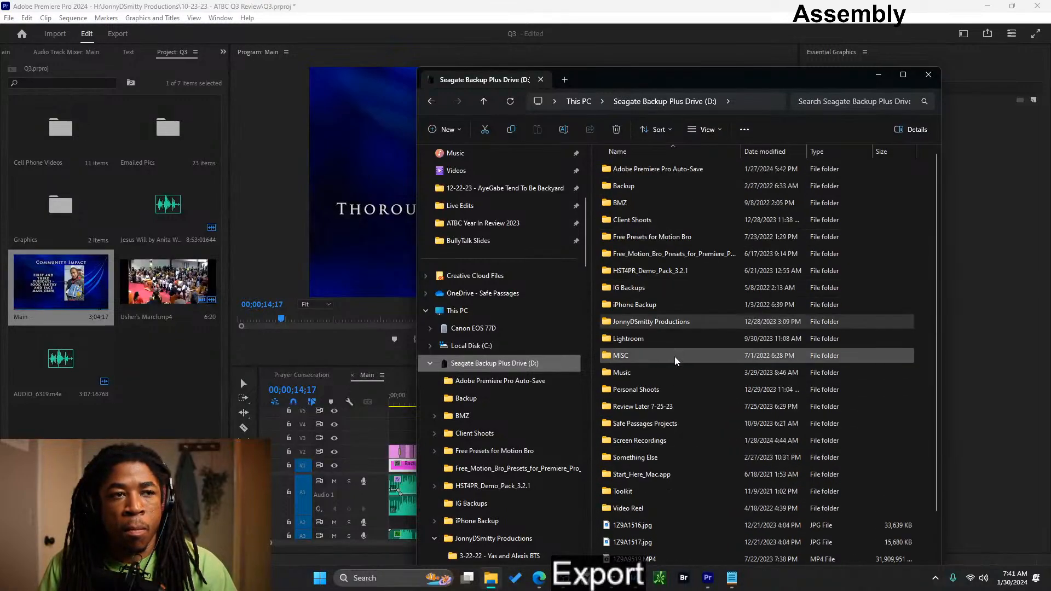
{"action": "scroll", "coordinate": [489, 421], "scroll_direction": "down", "scroll_amount": 8}
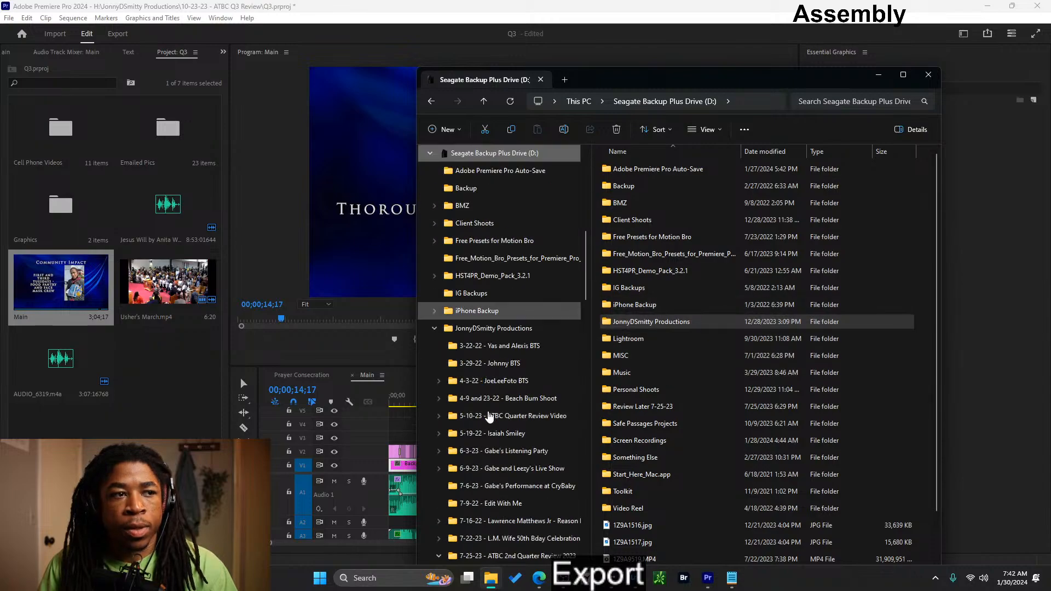
{"action": "scroll", "coordinate": [489, 422], "scroll_direction": "down", "scroll_amount": 10}
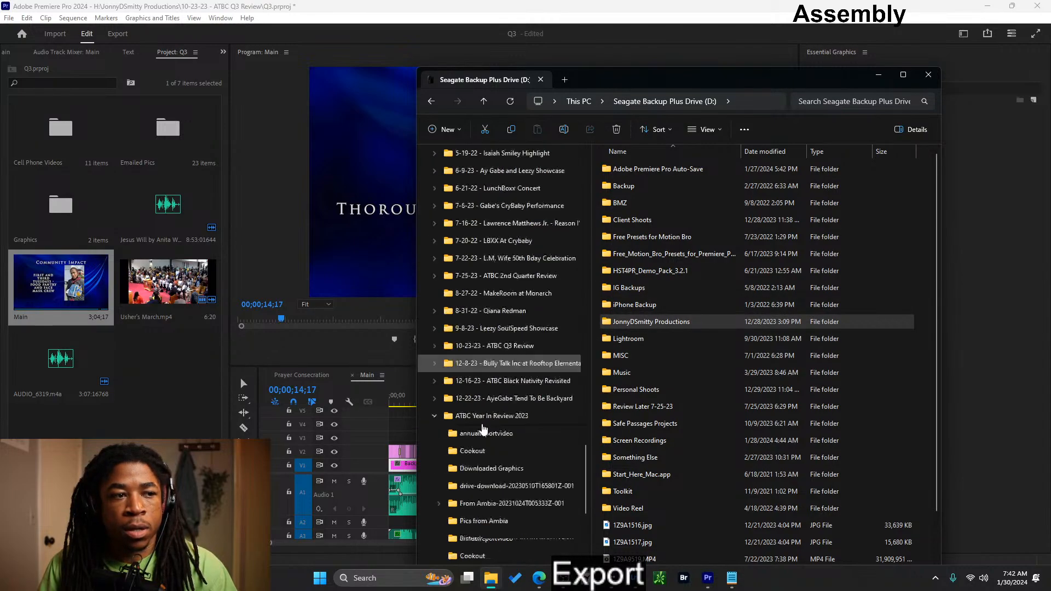
{"action": "scroll", "coordinate": [483, 438], "scroll_direction": "down", "scroll_amount": 5}
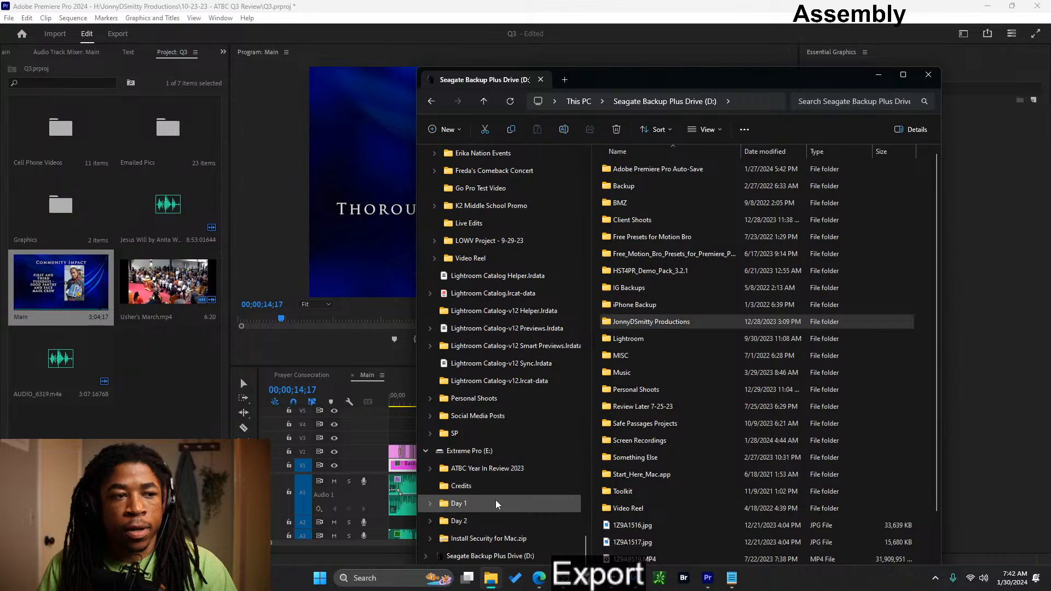
{"action": "scroll", "coordinate": [501, 557], "scroll_direction": "up", "scroll_amount": 20}
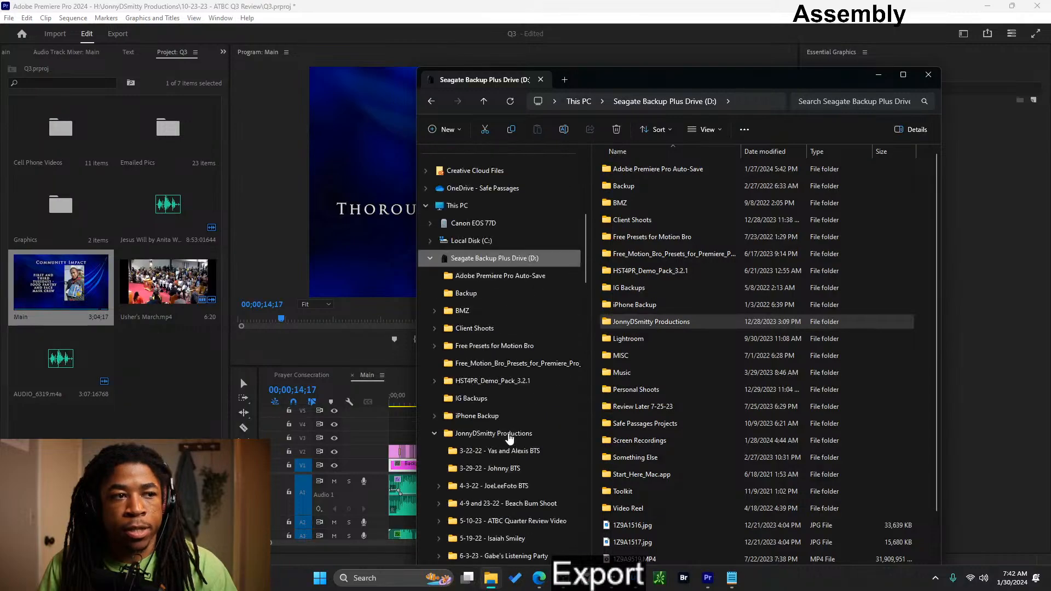
{"action": "scroll", "coordinate": [508, 435], "scroll_direction": "up", "scroll_amount": 4}
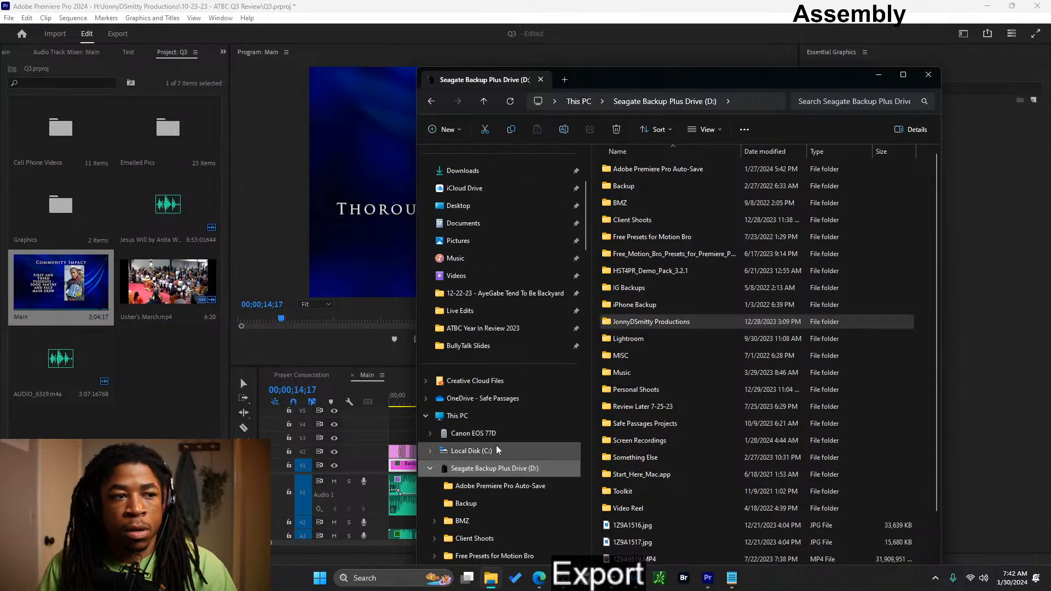
{"action": "scroll", "coordinate": [503, 523], "scroll_direction": "down", "scroll_amount": 2}
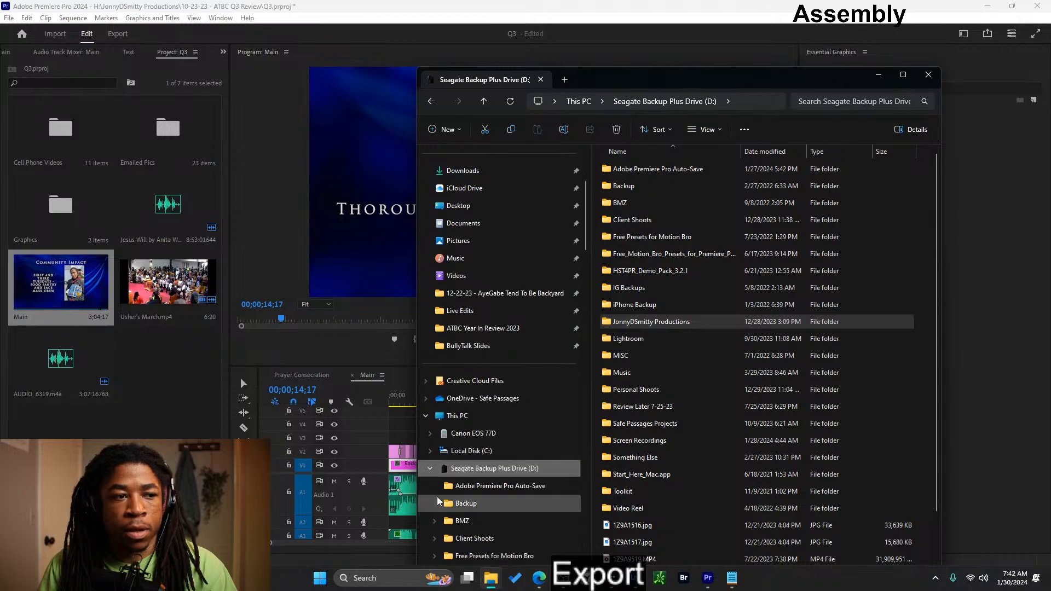
- Copy ATBC Q2 In Review.mp4 from the EVO Plus (F:) drive into the ATBC Year In Review 2023 folder on Crucial X8 (H:)
{"action": "left_click", "coordinate": [431, 468]}
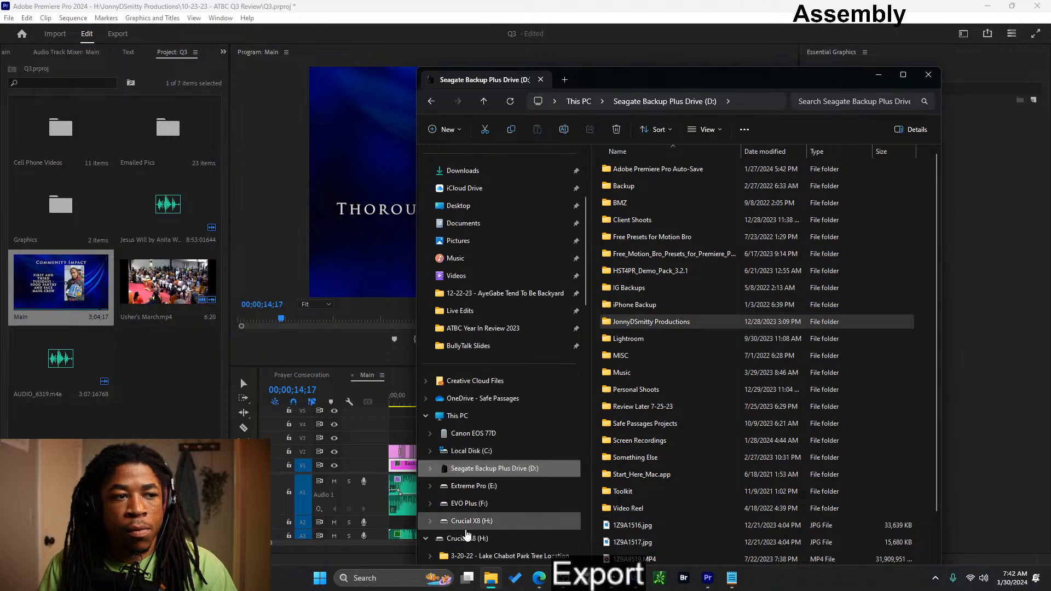
{"action": "left_click", "coordinate": [484, 507]}
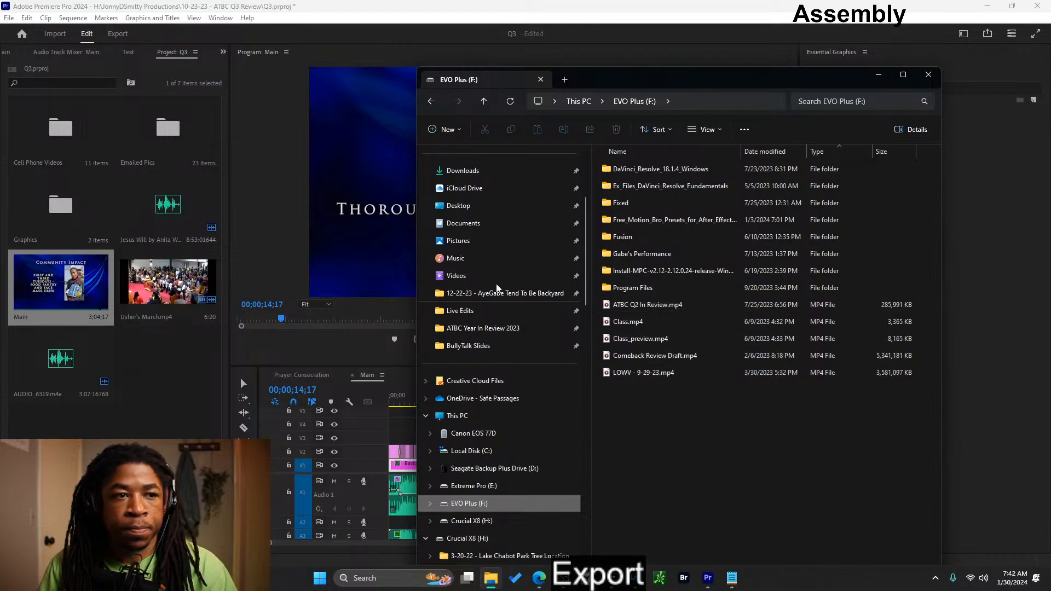
{"action": "scroll", "coordinate": [455, 498], "scroll_direction": "down", "scroll_amount": 6}
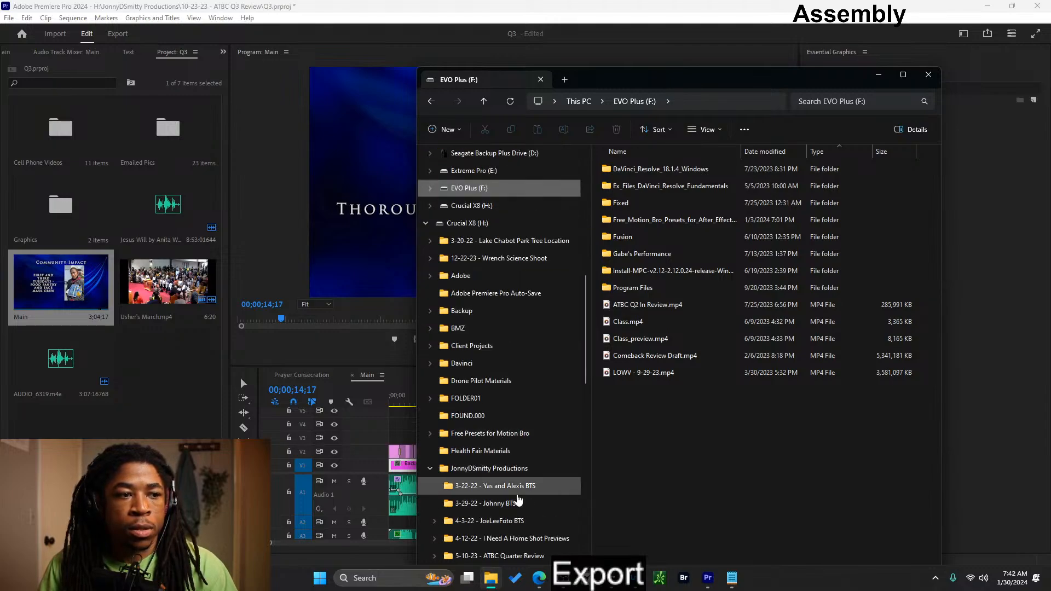
{"action": "scroll", "coordinate": [523, 496], "scroll_direction": "down", "scroll_amount": 8}
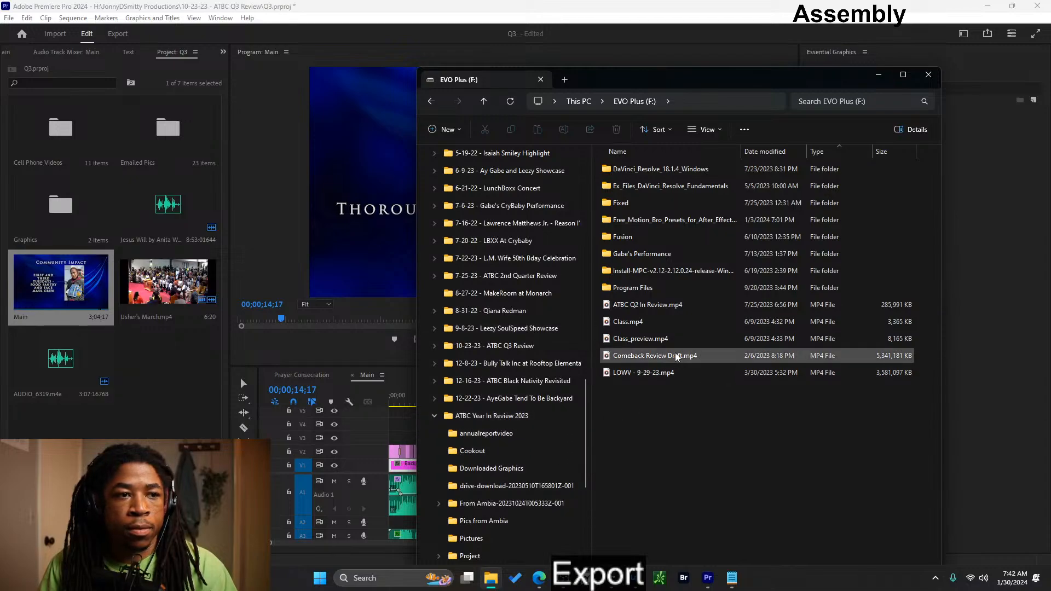
{"action": "left_click", "coordinate": [675, 306]}
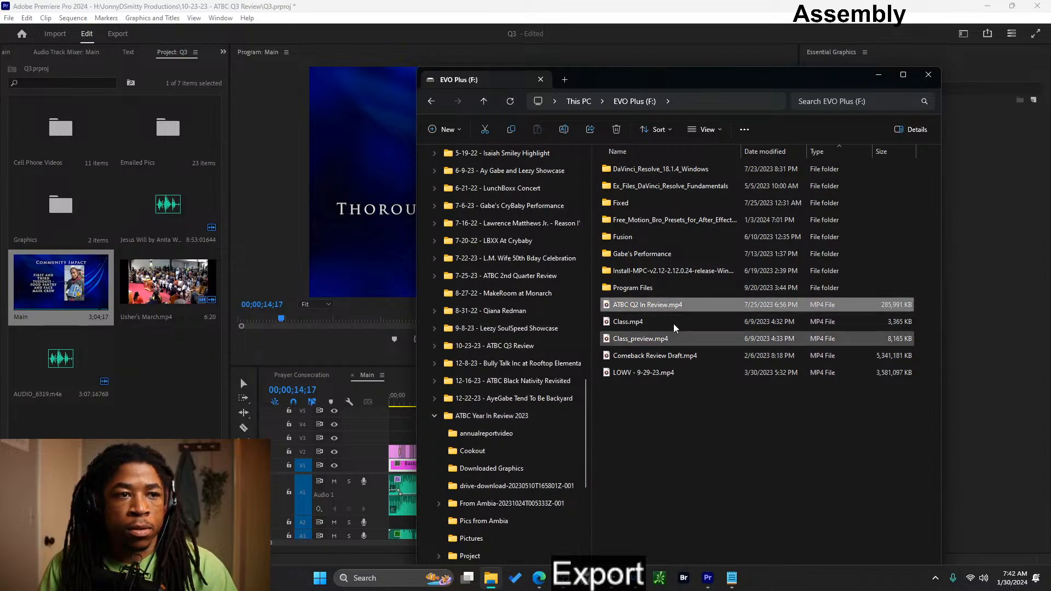
{"action": "left_click_drag", "start_coordinate": [678, 306], "coordinate": [492, 421]}
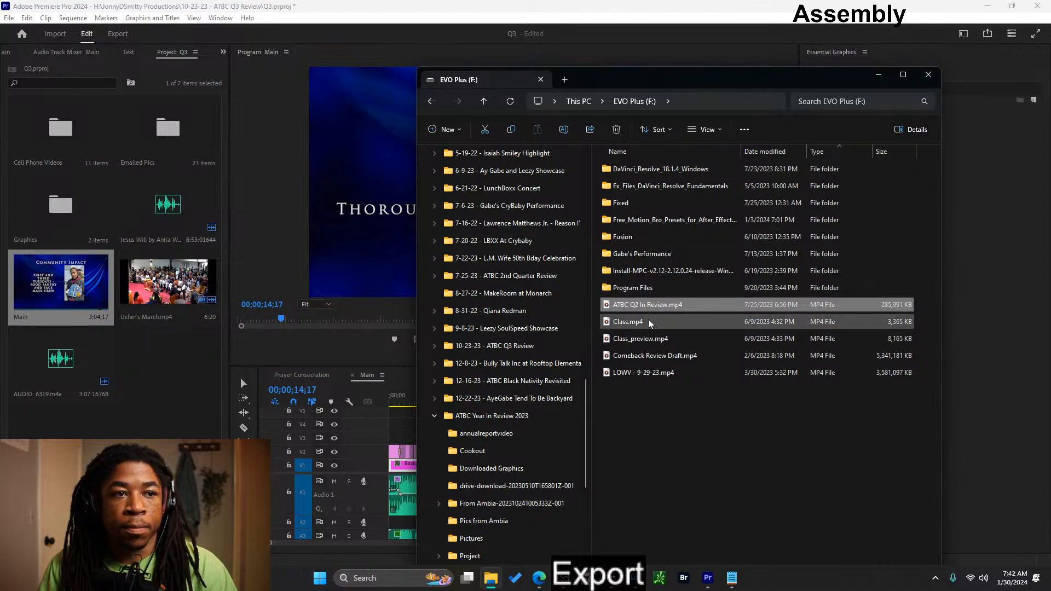
- Open the 10-23-23 - ATBC Q3 Review Video folder in JonnyDSmitty Productions on the Seagate Backup Plus Drive (D:)
{"action": "left_click", "coordinate": [578, 102]}
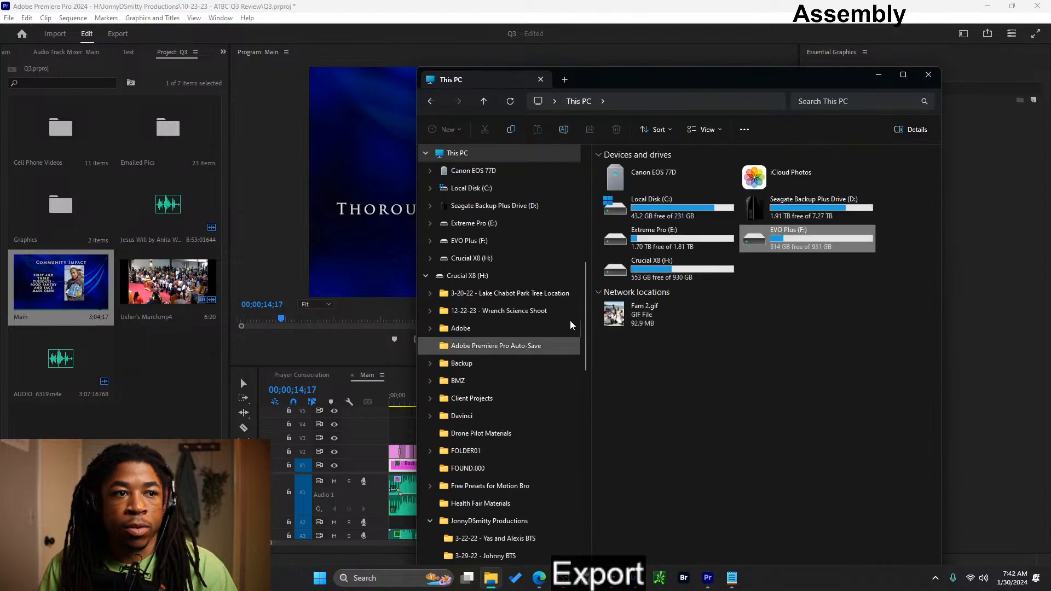
{"action": "left_click", "coordinate": [431, 102]}
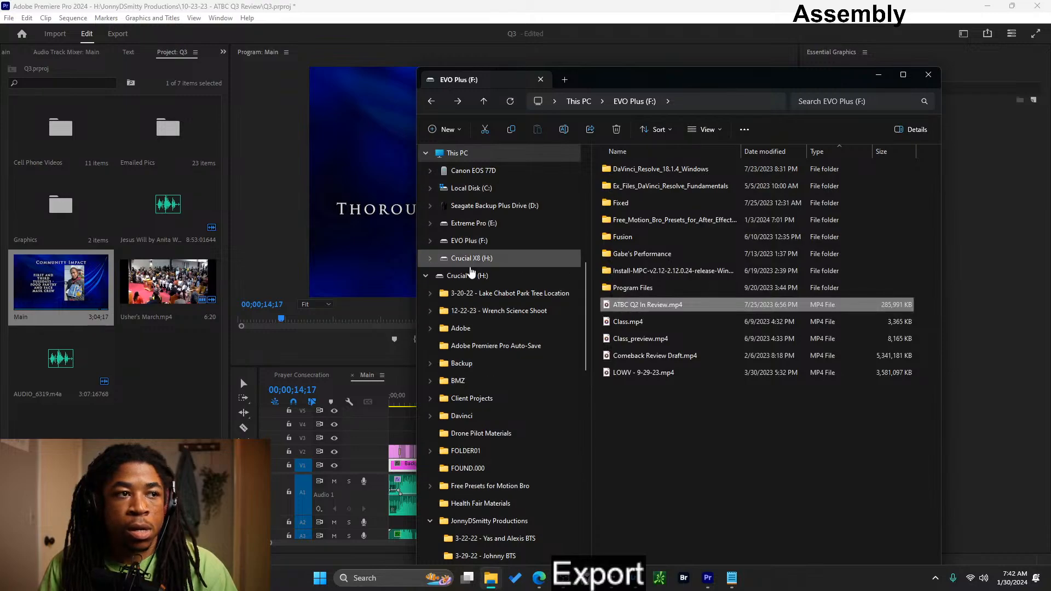
{"action": "left_click", "coordinate": [472, 205]}
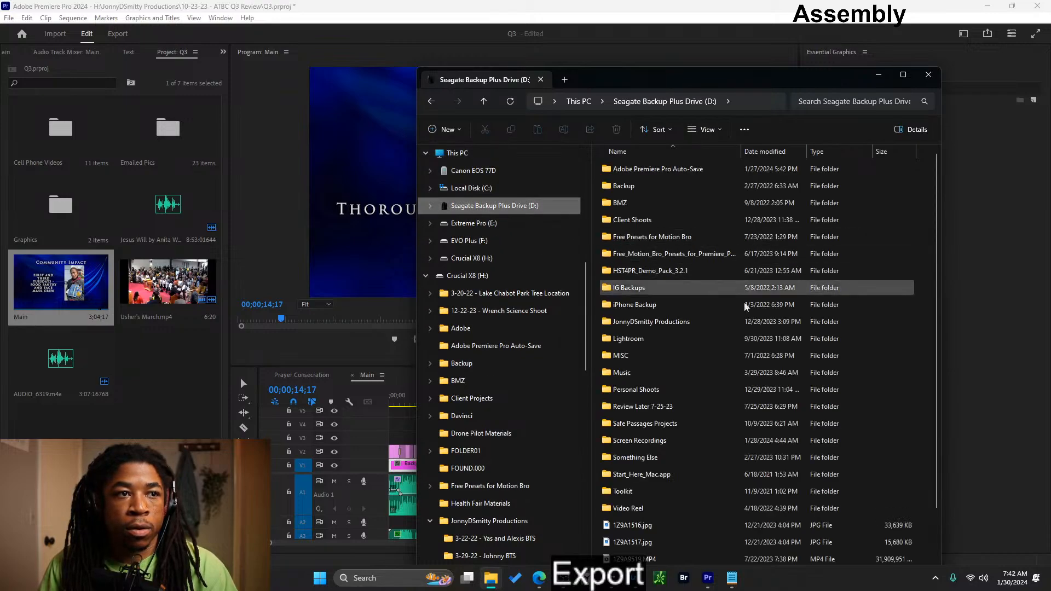
{"action": "double_click", "coordinate": [653, 324]}
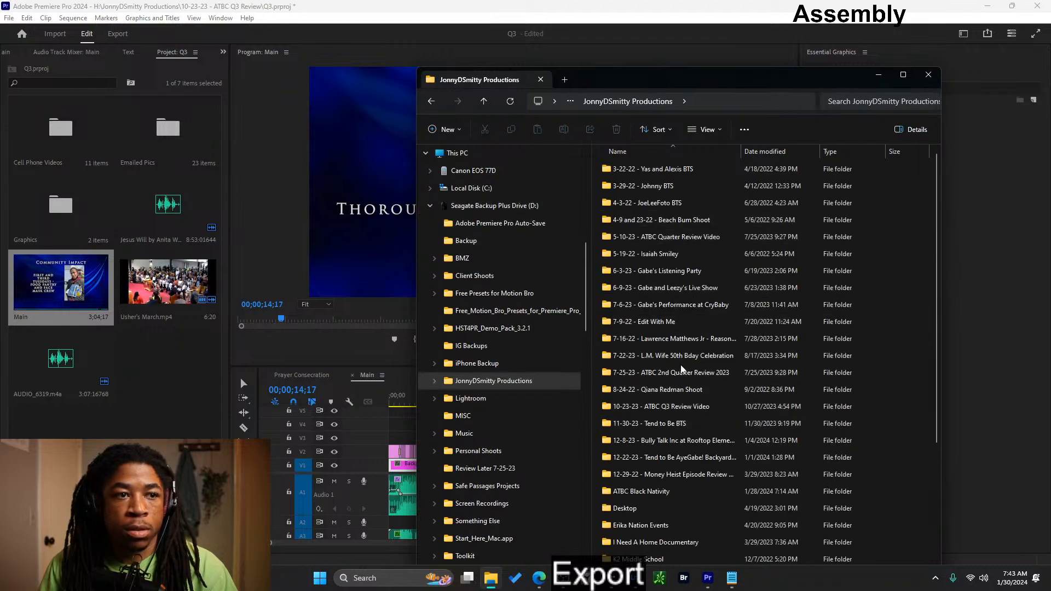
{"action": "scroll", "coordinate": [680, 378], "scroll_direction": "down", "scroll_amount": 5}
{"action": "scroll", "coordinate": [675, 405], "scroll_direction": "up", "scroll_amount": 5}
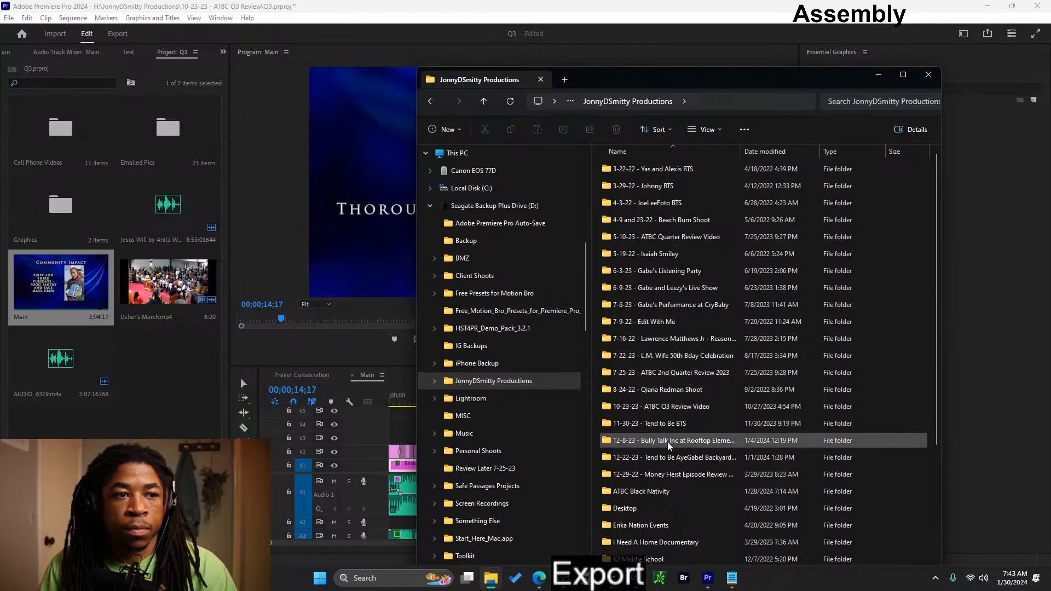
{"action": "double_click", "coordinate": [682, 407]}
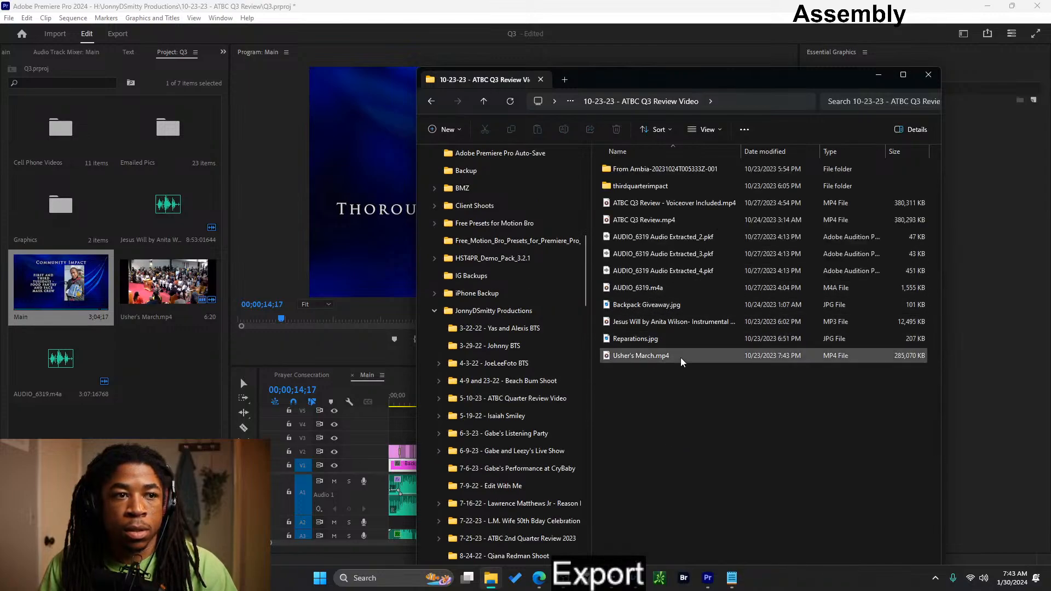
- Copy ATBC Q3 Review - Voiceover Included.mp4 into the ATBC Year In Review 2023 folder on Crucial X8 (H:) and close the file window
{"action": "left_click", "coordinate": [668, 225]}
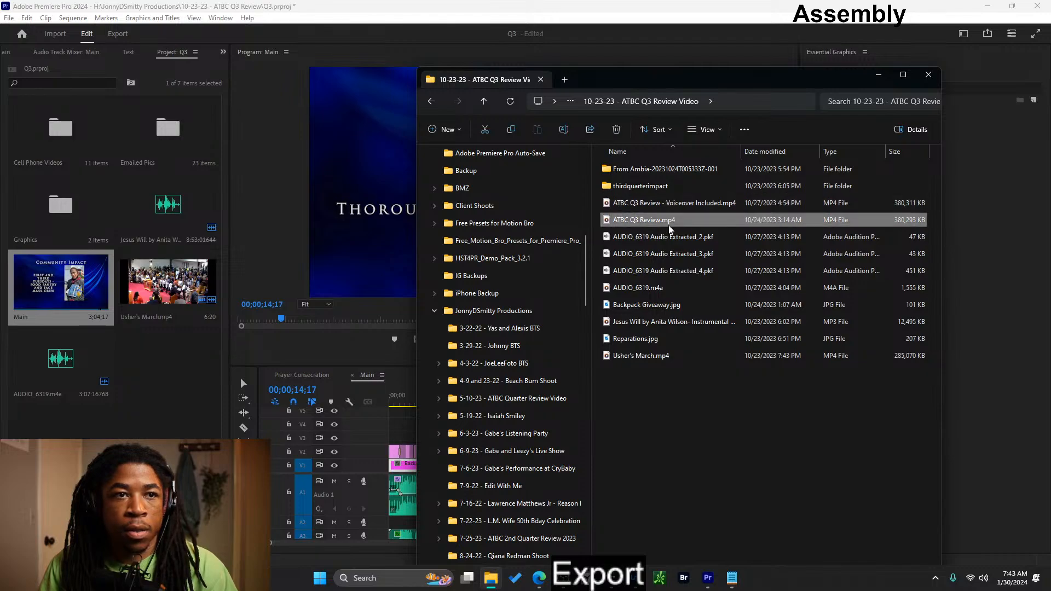
{"action": "left_click", "coordinate": [658, 291]}
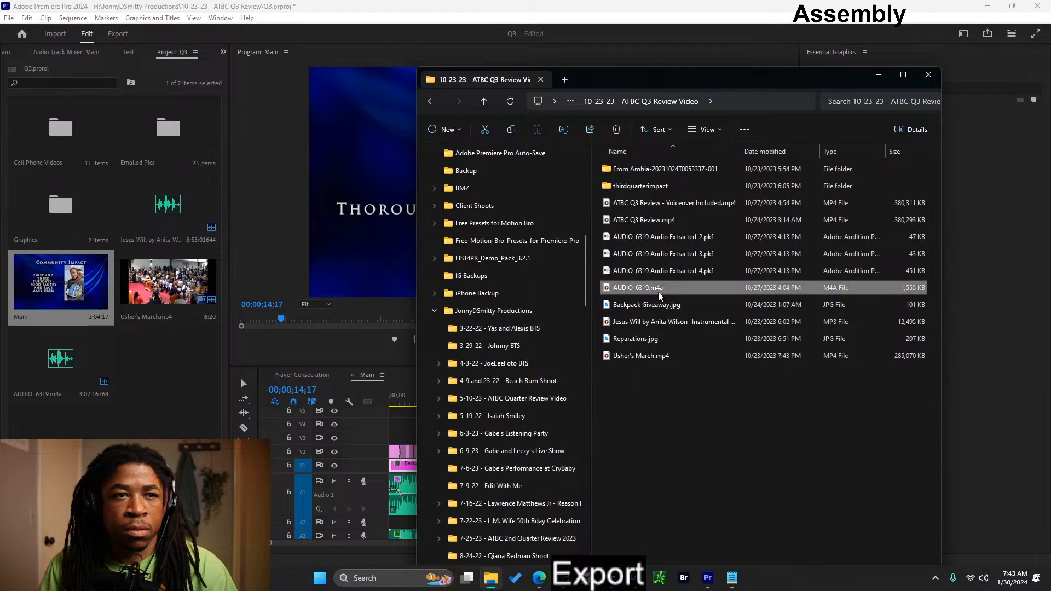
{"action": "left_click", "coordinate": [663, 222]}
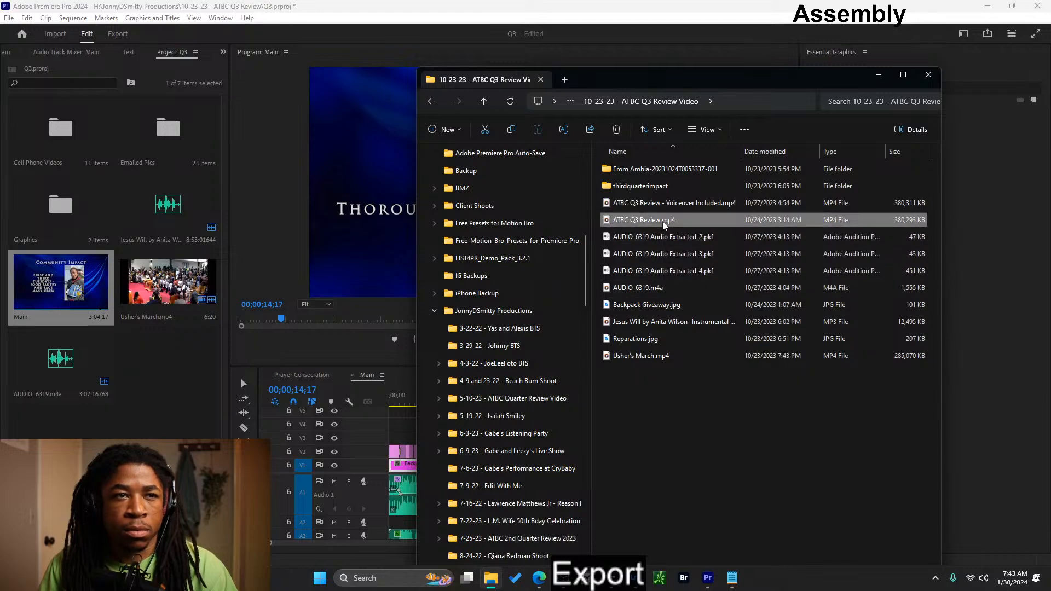
{"action": "left_click", "coordinate": [665, 205]}
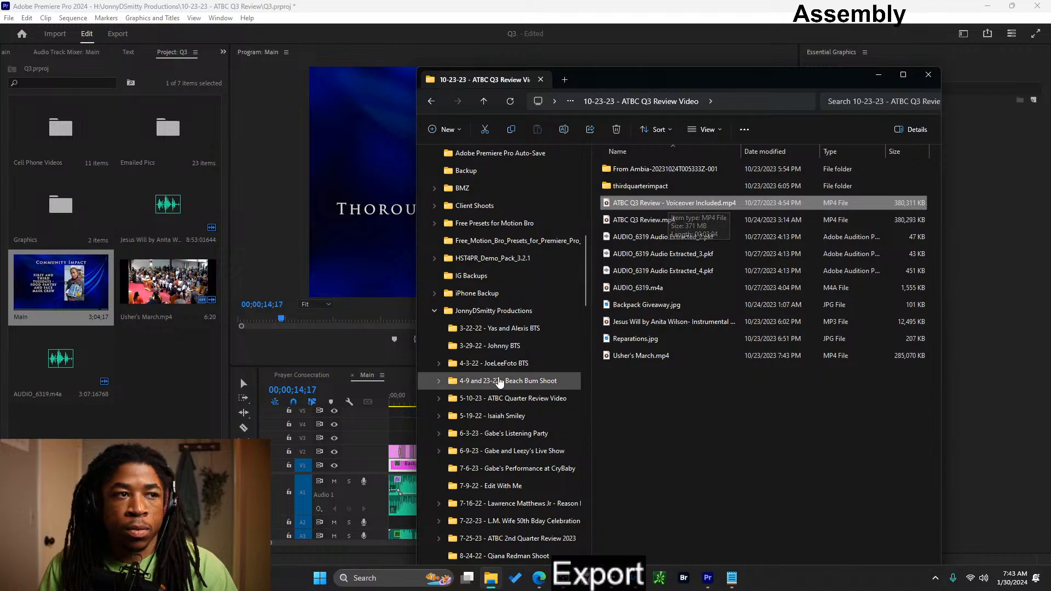
{"action": "scroll", "coordinate": [499, 381], "scroll_direction": "down", "scroll_amount": 8}
{"action": "scroll", "coordinate": [500, 381], "scroll_direction": "down", "scroll_amount": 10}
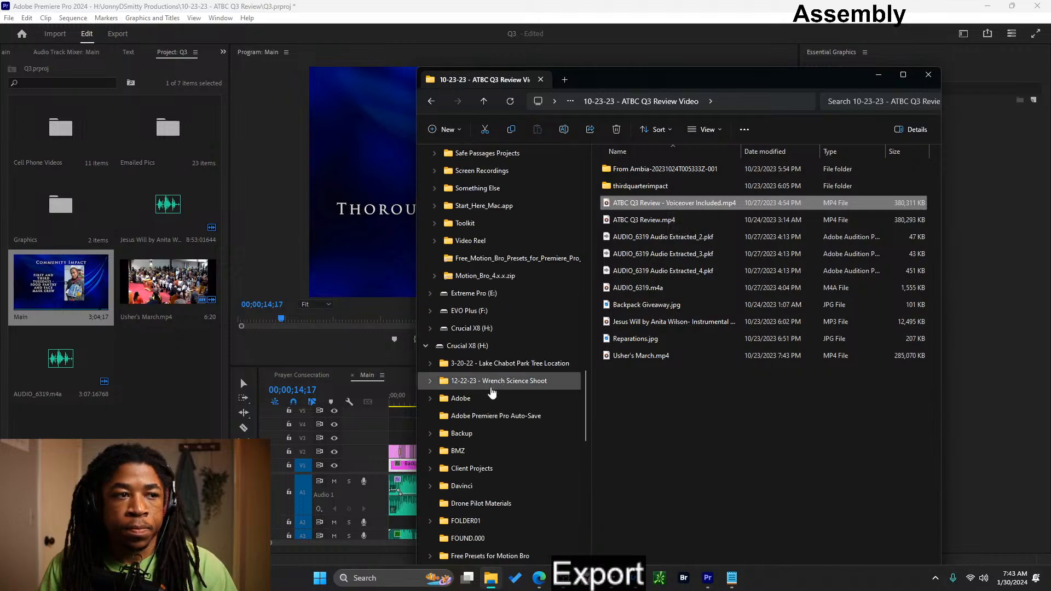
{"action": "scroll", "coordinate": [493, 392], "scroll_direction": "down", "scroll_amount": 5}
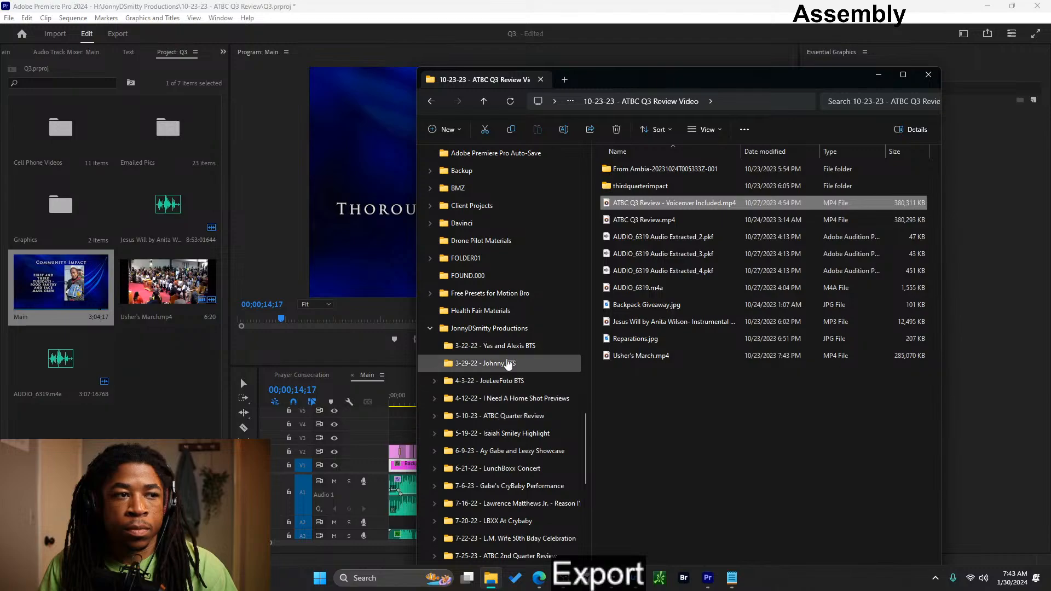
{"action": "scroll", "coordinate": [508, 364], "scroll_direction": "down", "scroll_amount": 6}
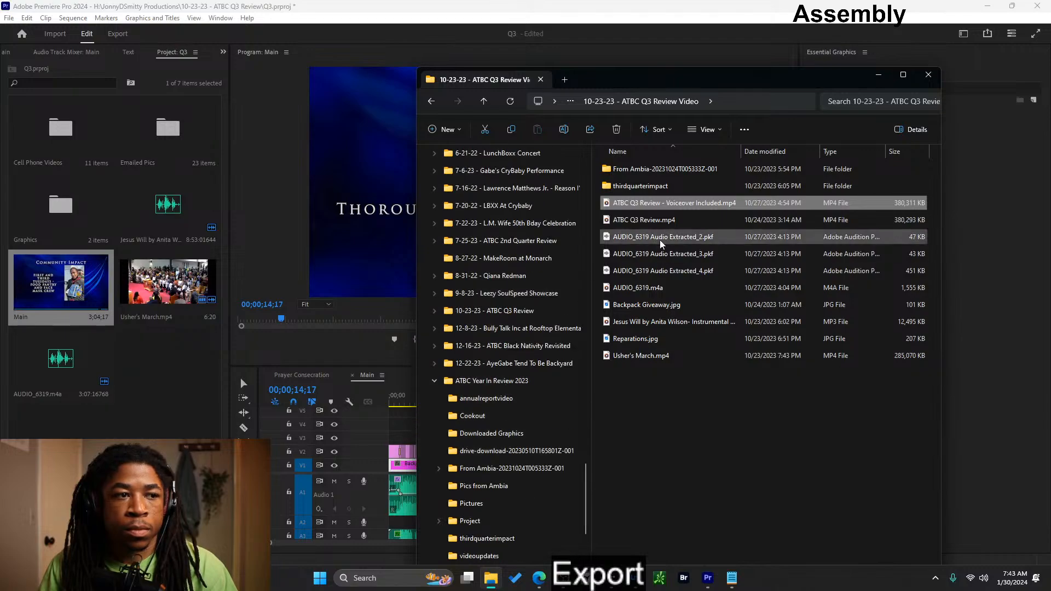
{"action": "left_click_drag", "start_coordinate": [678, 205], "coordinate": [512, 385]}
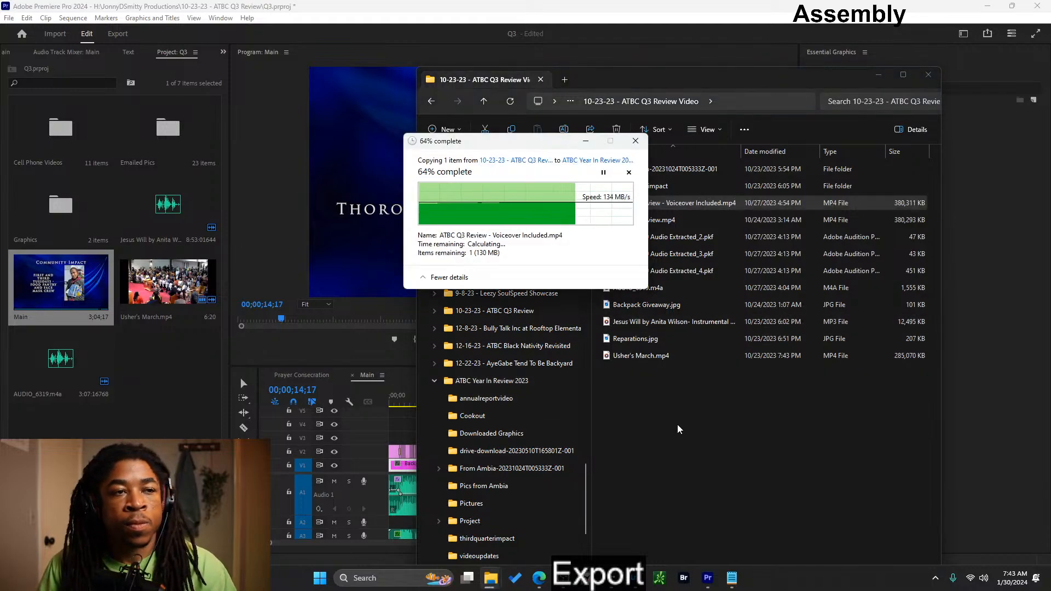
{"action": "left_click", "coordinate": [929, 75]}
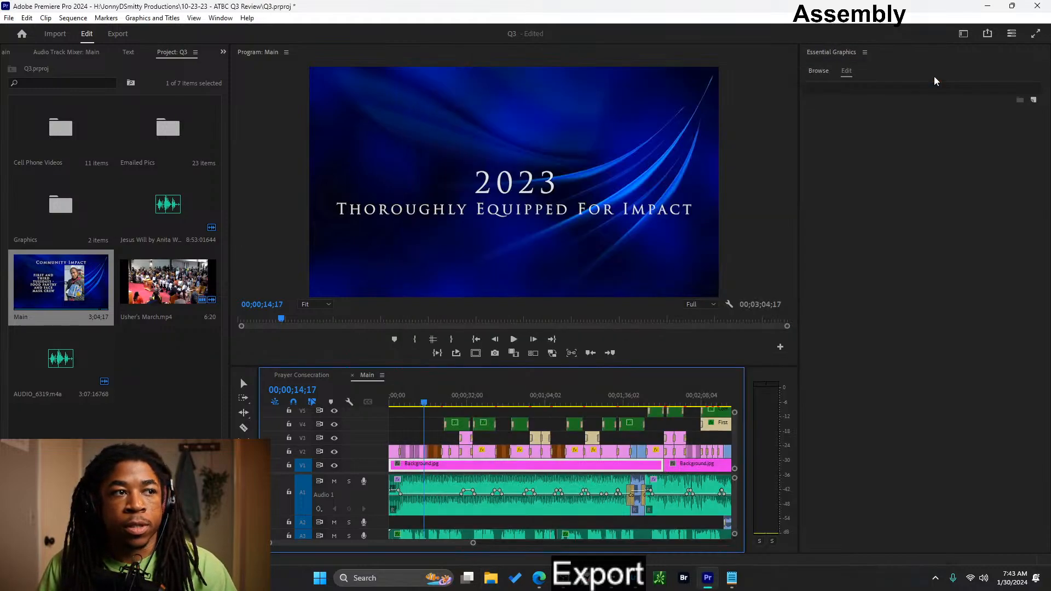
- Look over the Prayer Consecration sequence and return to the Main sequence
{"action": "left_click", "coordinate": [301, 376]}
{"action": "mouse_move", "coordinate": [496, 399]}
{"action": "left_mouse_down"}
{"action": "mouse_move", "coordinate": [581, 405]}
{"action": "mouse_move", "coordinate": [493, 411]}
{"action": "left_mouse_up"}
{"action": "left_click_drag", "start_coordinate": [584, 460], "coordinate": [517, 469]}
{"action": "left_click", "coordinate": [366, 378]}
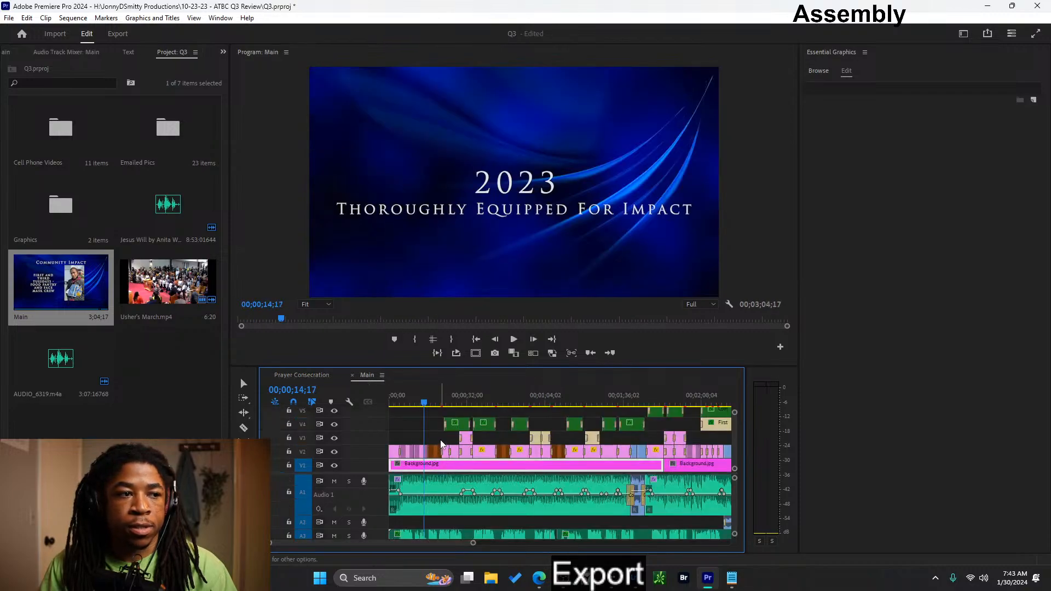
- Copy the July title clip from the Main sequence and return to the Prayer Consecration sequence
{"action": "left_click_drag", "start_coordinate": [432, 404], "coordinate": [436, 403]}
{"action": "left_click", "coordinate": [435, 456]}
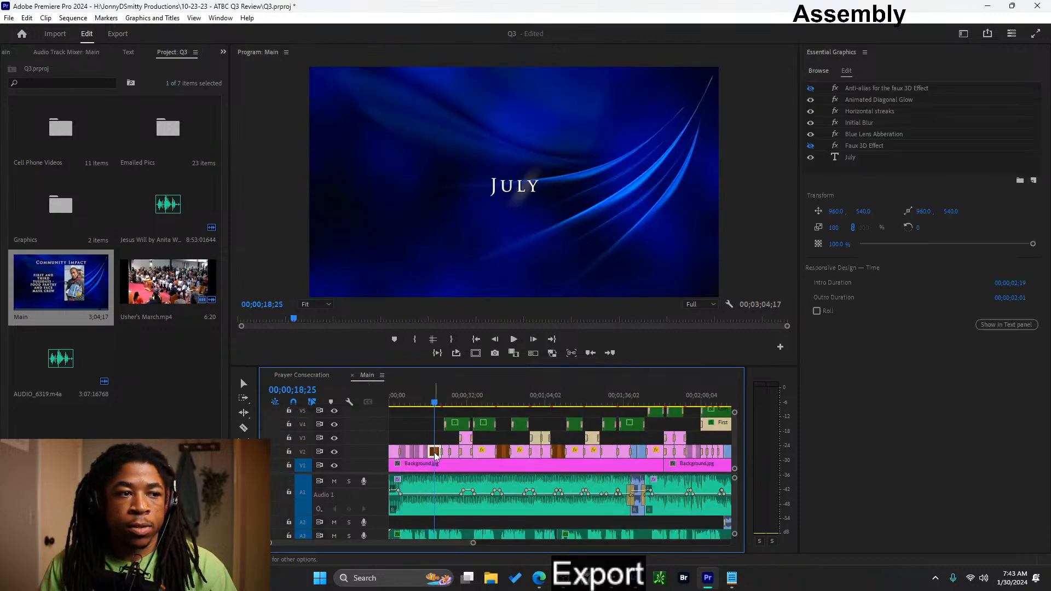
{"action": "right_click", "coordinate": [436, 455]}
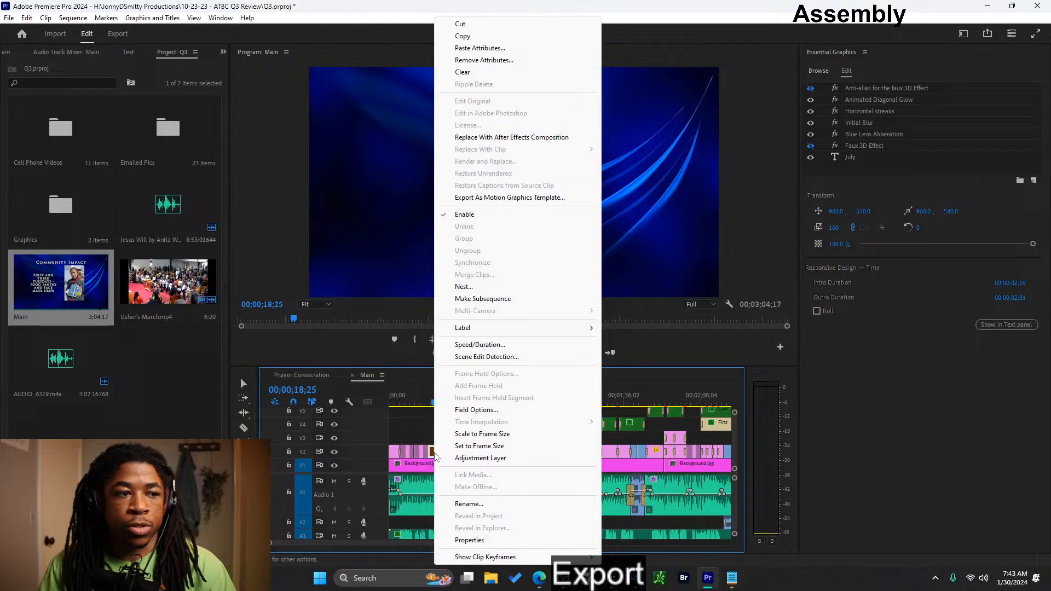
{"action": "left_click", "coordinate": [462, 35]}
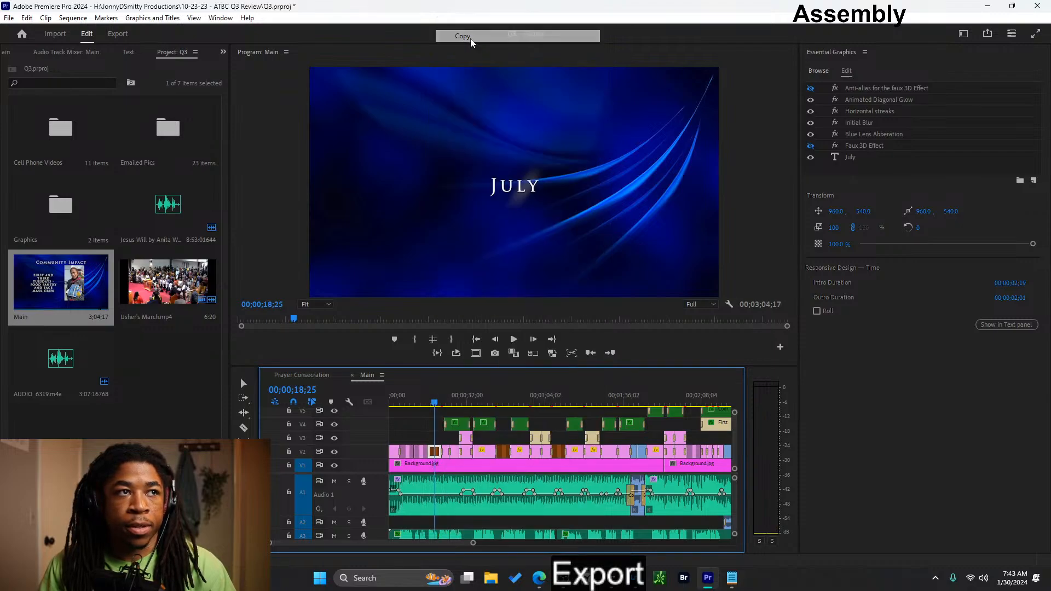
{"action": "left_click", "coordinate": [294, 377]}
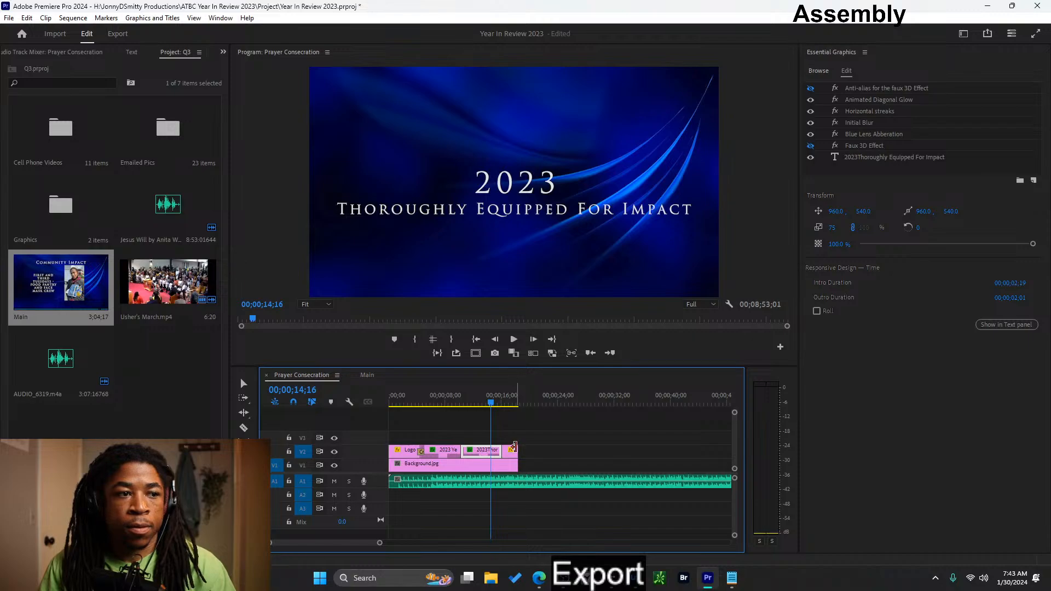
- Shift the 21-Day Prayer Consecration image clip further along V2 to make room for a title clip
{"action": "left_click_drag", "start_coordinate": [512, 457], "coordinate": [554, 457]}
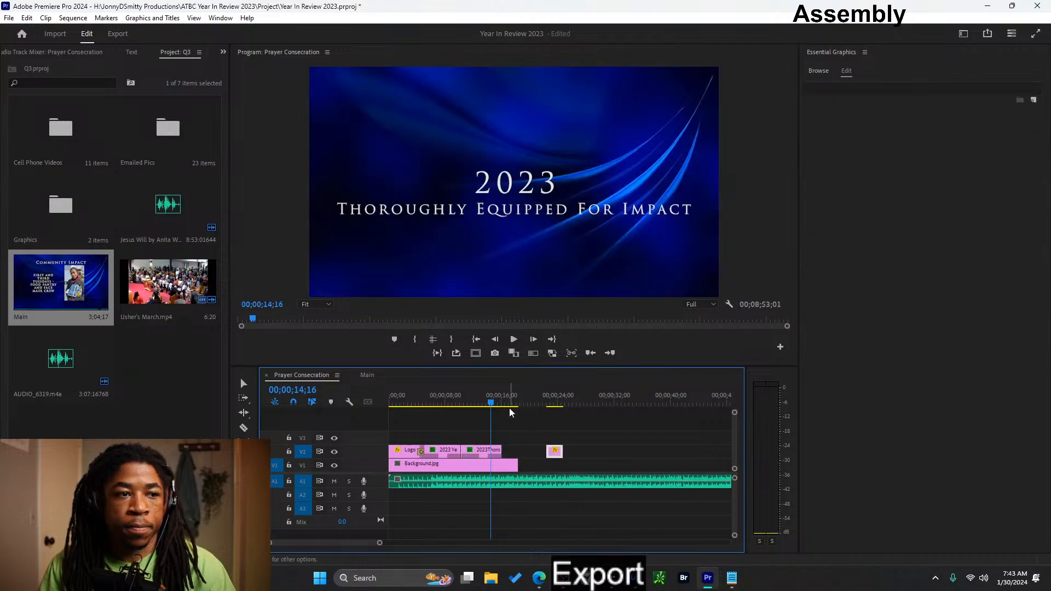
{"action": "left_click", "coordinate": [512, 405]}
{"action": "key", "text": "ctrl+v"}
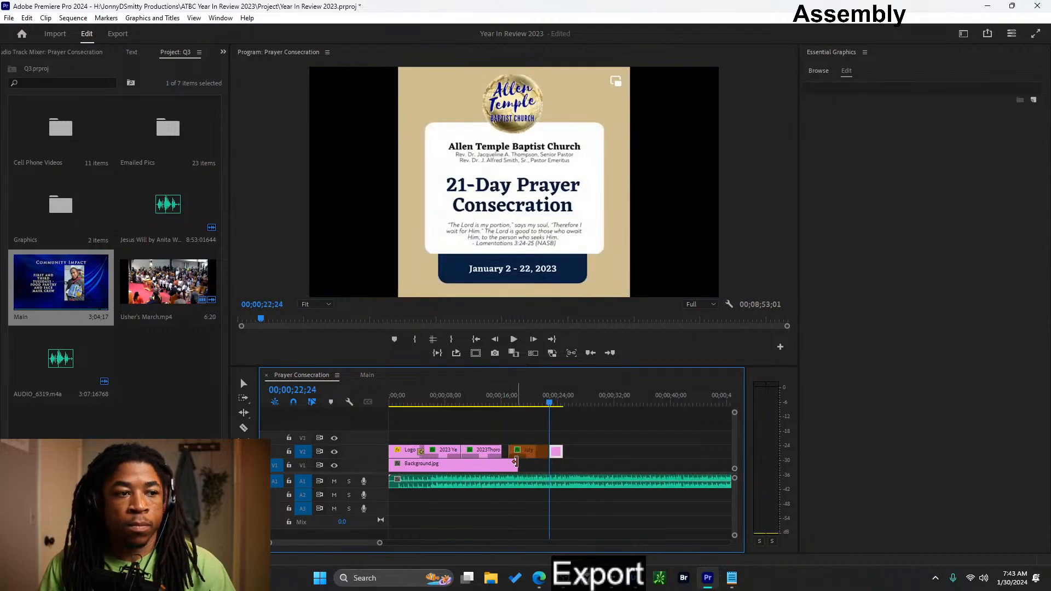
{"action": "key", "text": "ctrl+z"}
{"action": "left_click_drag", "start_coordinate": [553, 452], "coordinate": [582, 453]}
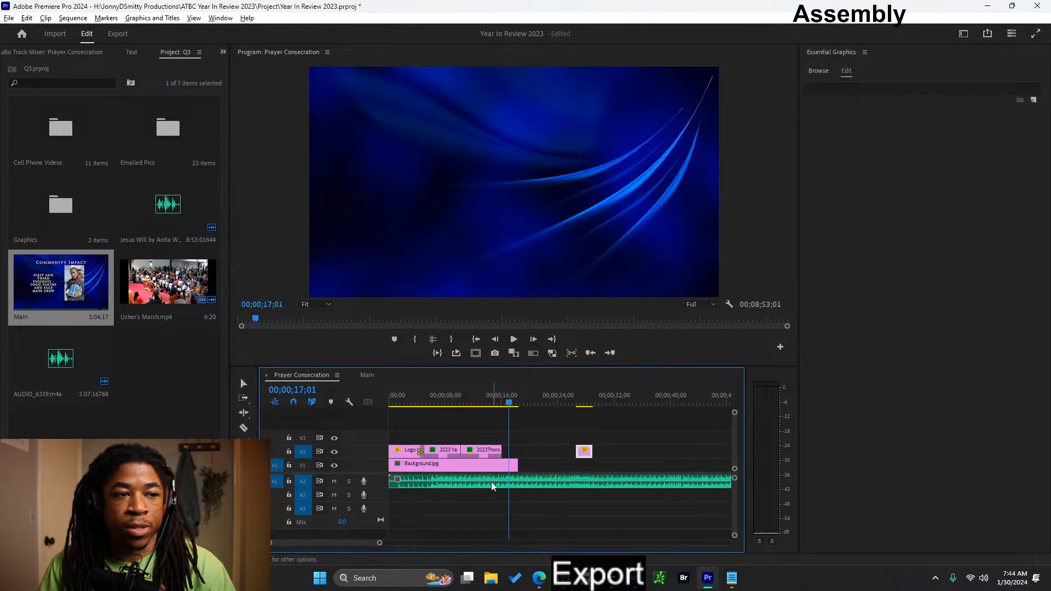
- Paste the July title on V2, butt it against the preceding title, and extend the background clip past its end
{"action": "scroll", "coordinate": [493, 486], "scroll_direction": "down", "scroll_amount": 4, "text": "alt"}
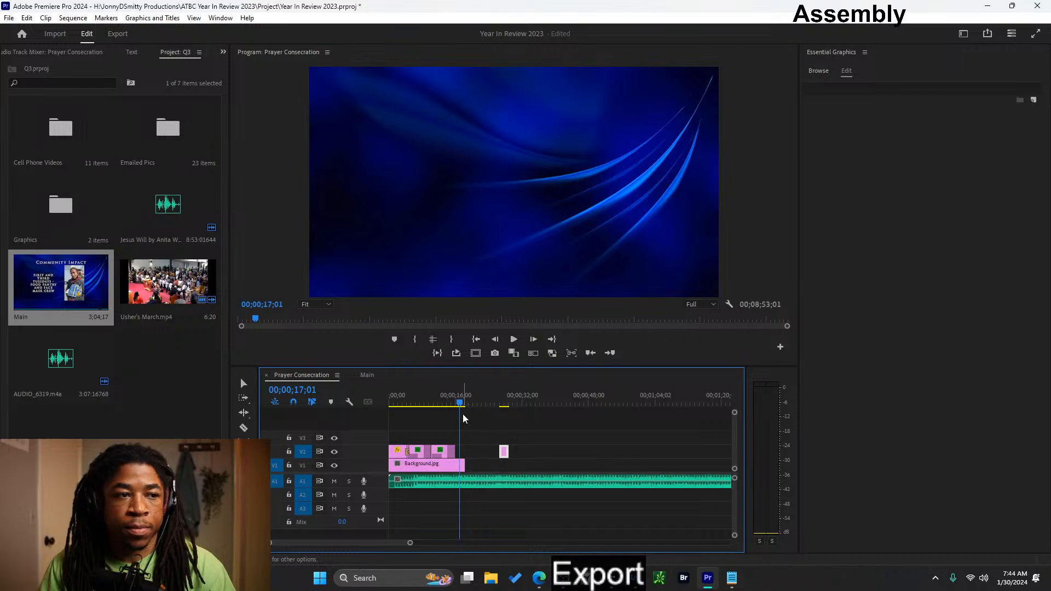
{"action": "key", "text": "ctrl+v"}
{"action": "scroll", "coordinate": [476, 451], "scroll_direction": "up", "scroll_amount": 2, "text": "alt"}
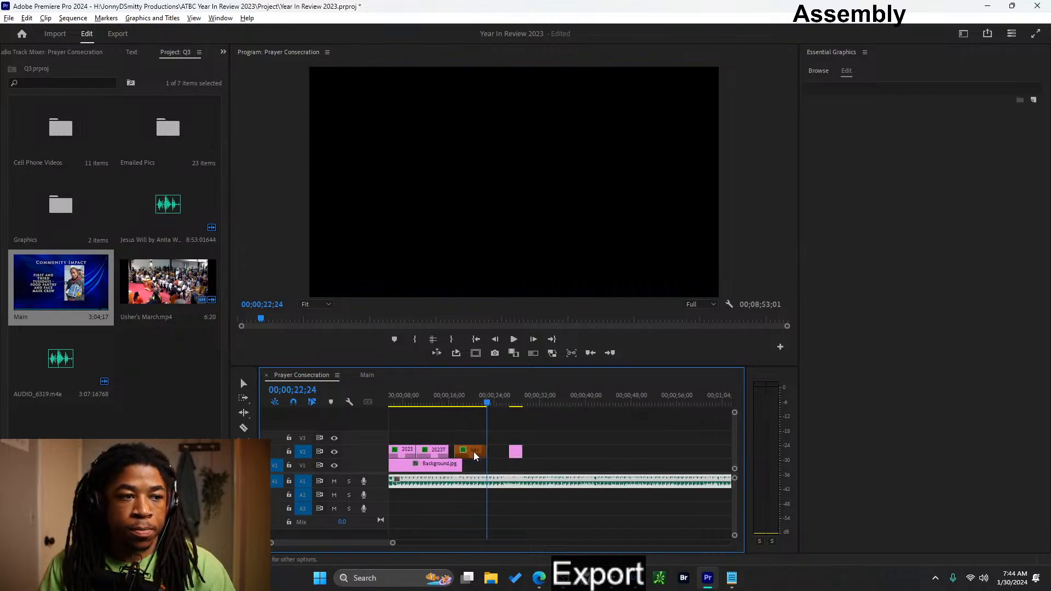
{"action": "left_click", "coordinate": [472, 453]}
{"action": "left_click_drag", "start_coordinate": [473, 456], "coordinate": [497, 464]}
- Replace the pasted July title's text with "Quarter 1"
{"action": "left_click", "coordinate": [465, 397]}
{"action": "left_click_drag", "start_coordinate": [464, 403], "coordinate": [466, 444]}
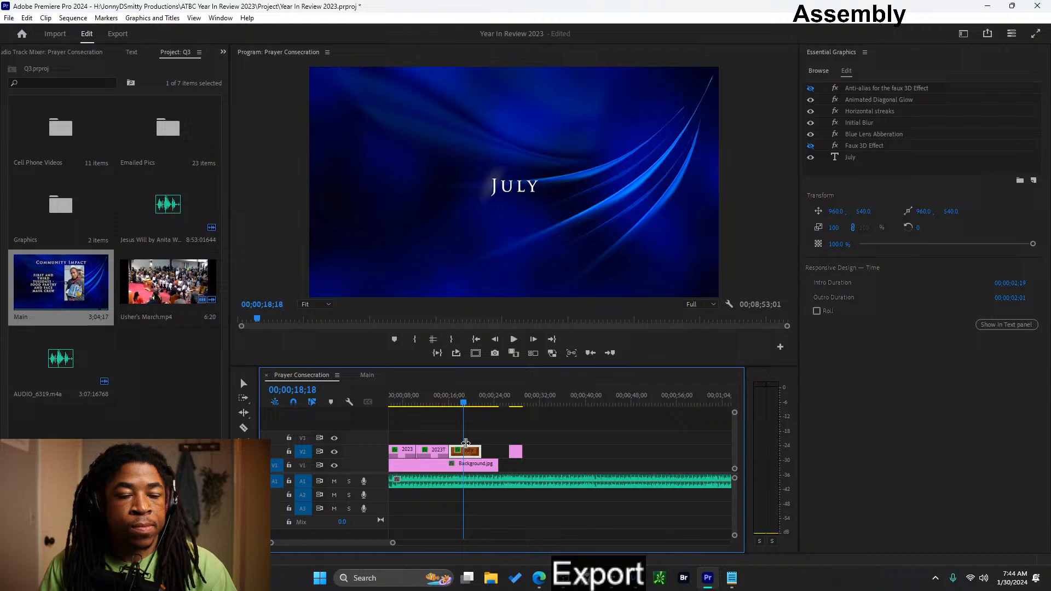
{"action": "left_click", "coordinate": [513, 193]}
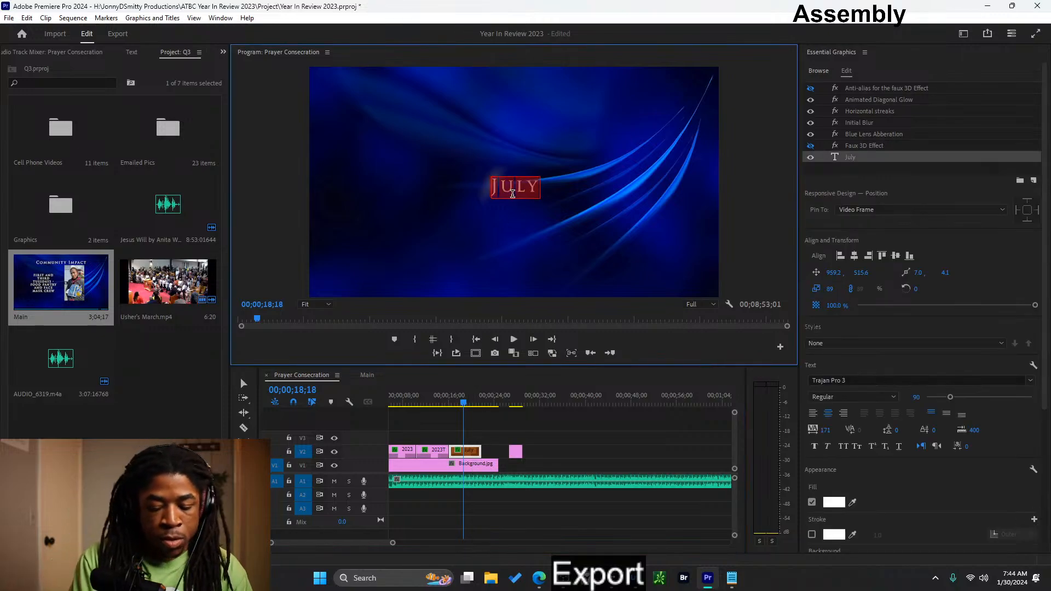
{"action": "type", "text": "Quart"}
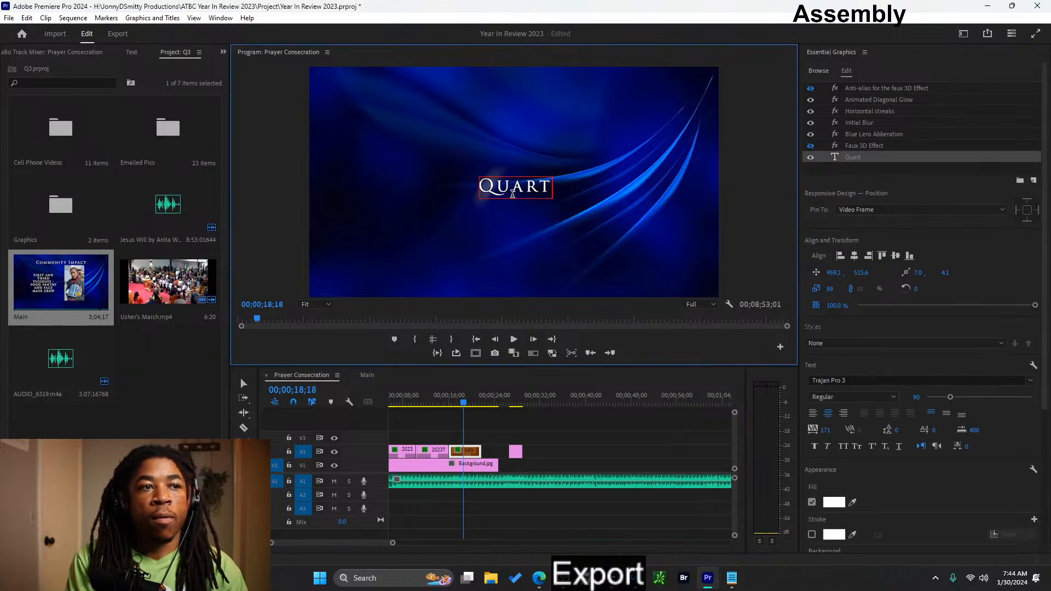
{"action": "type", "text": "er 1"}
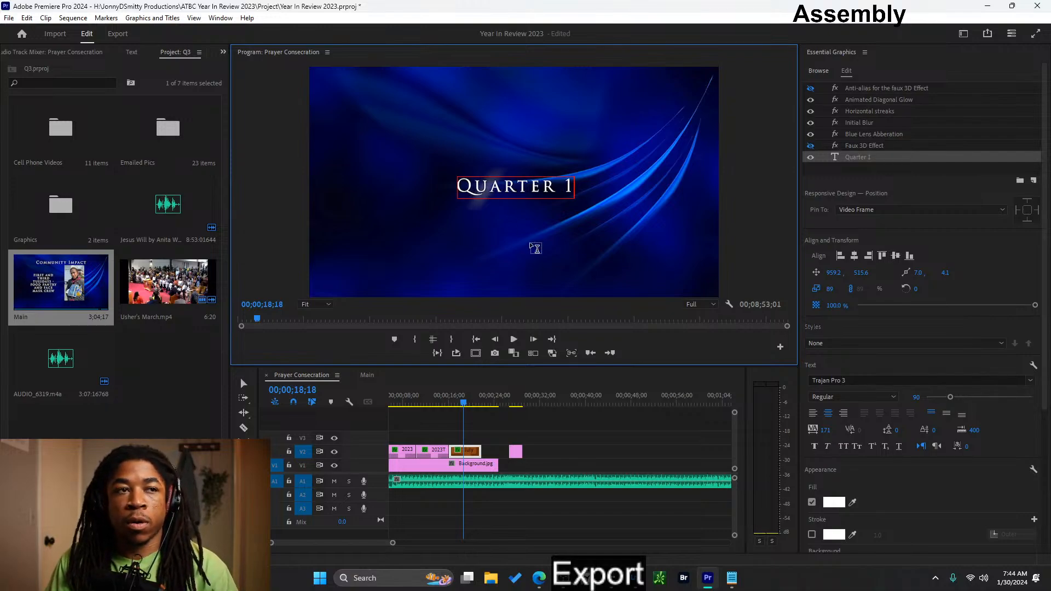
{"action": "left_click", "coordinate": [494, 425]}
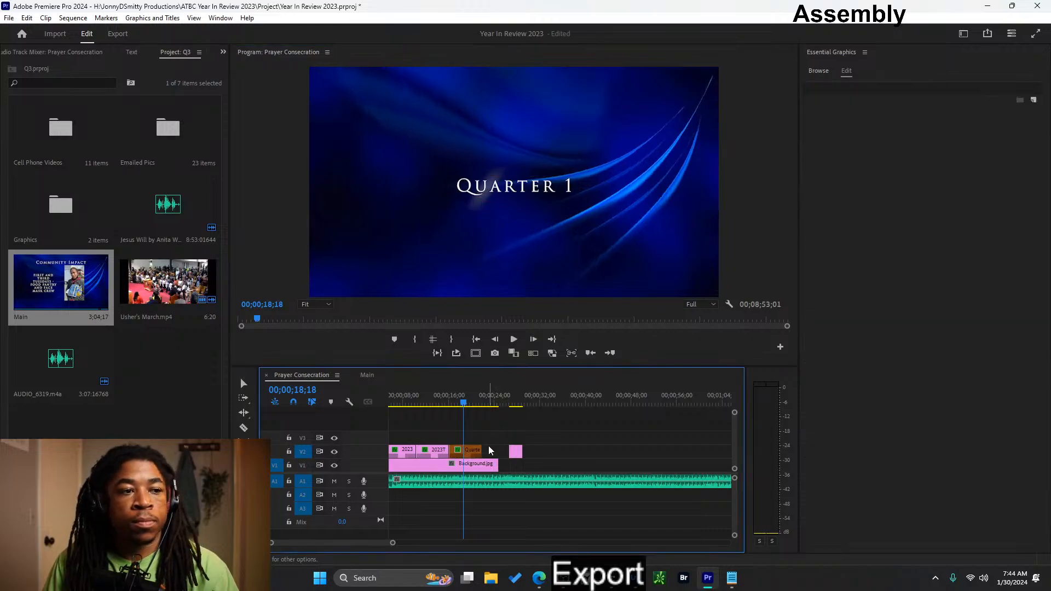
- Move the prayer image further along V2, duplicate the Quarter 1 title directly after itself, and extend the background clip beneath both
{"action": "left_click_drag", "start_coordinate": [506, 451], "coordinate": [546, 453]}
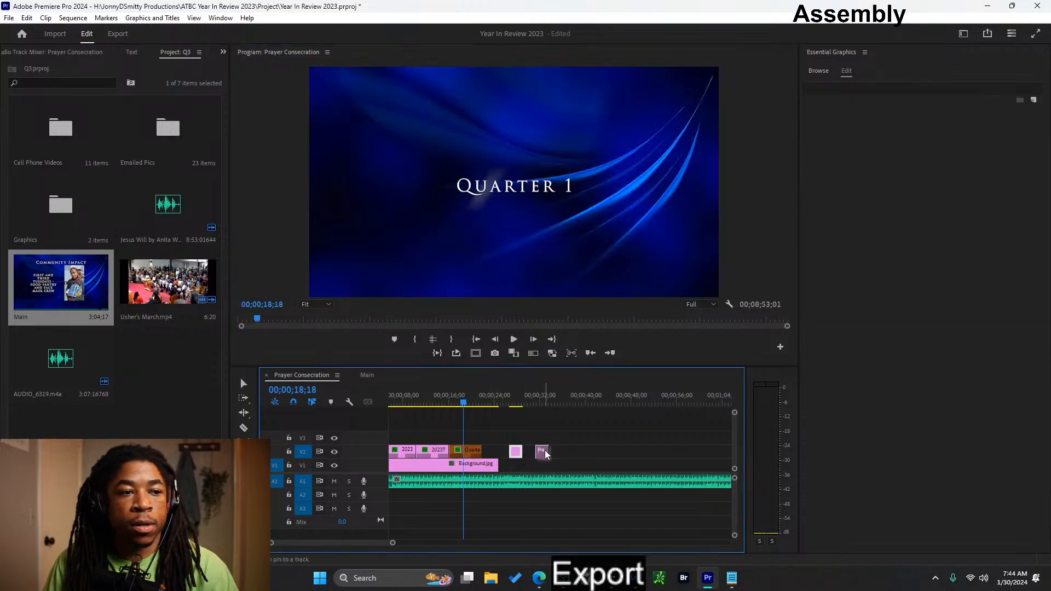
{"action": "left_click_drag", "start_coordinate": [480, 453], "coordinate": [502, 453]}
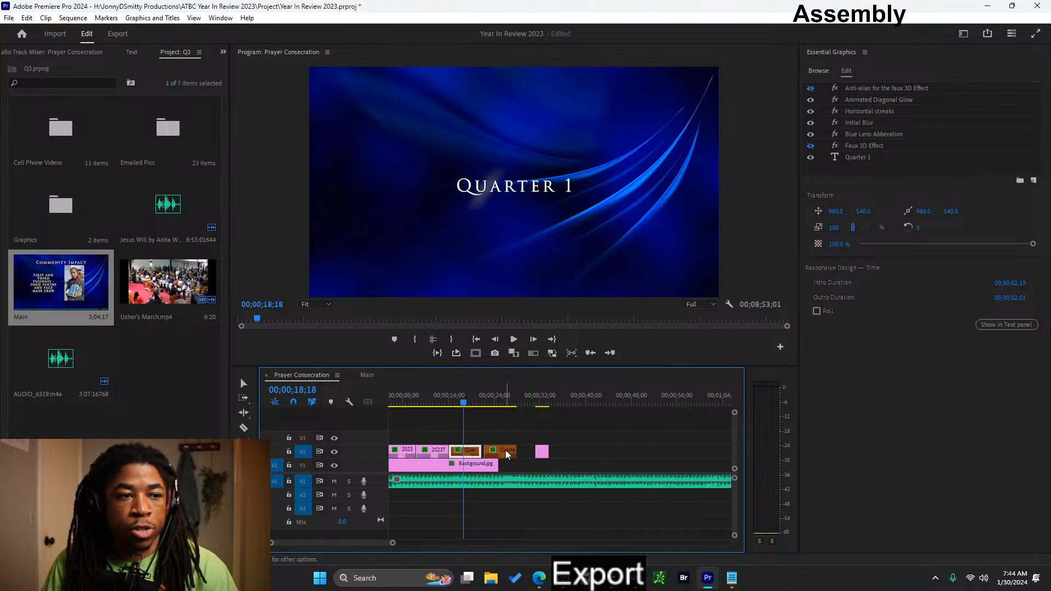
{"action": "left_click_drag", "start_coordinate": [505, 451], "coordinate": [628, 464]}
- Change the text of the duplicated Quarter 1 title to "January"
{"action": "left_click", "coordinate": [500, 405]}
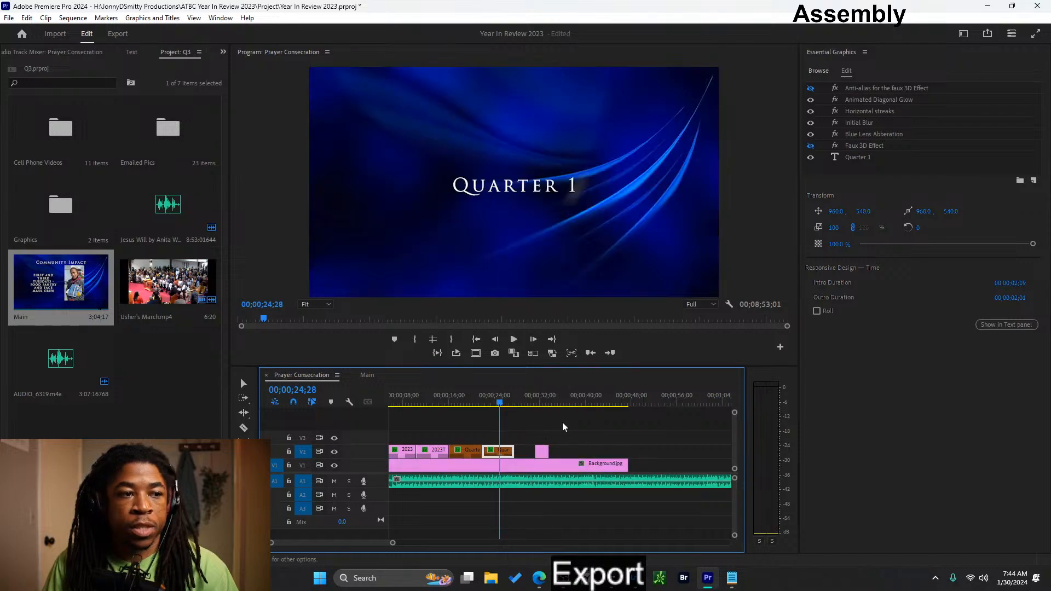
{"action": "left_click", "coordinate": [506, 185]}
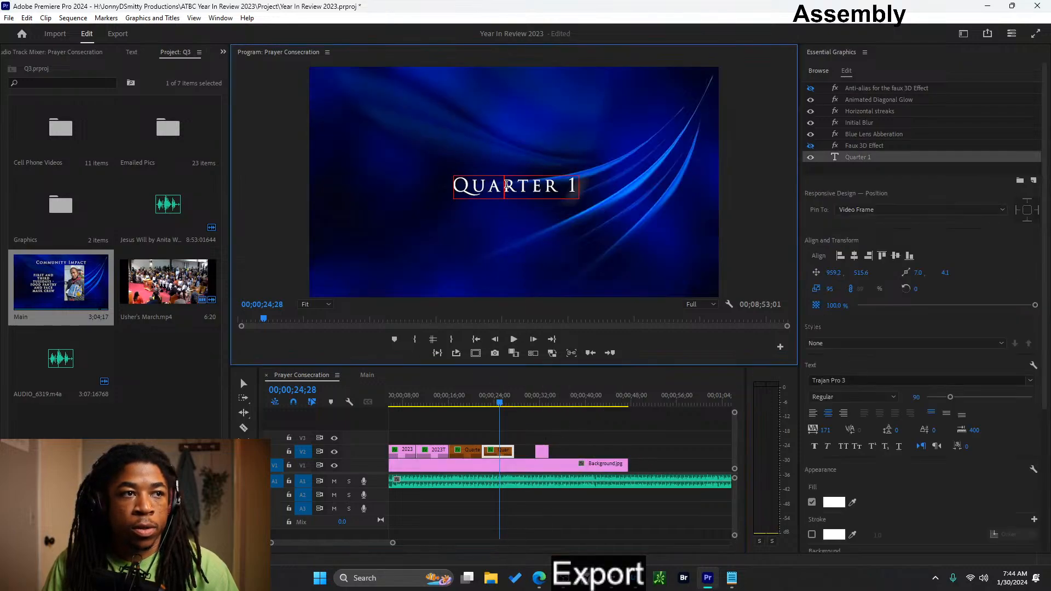
{"action": "type", "text": "J"}
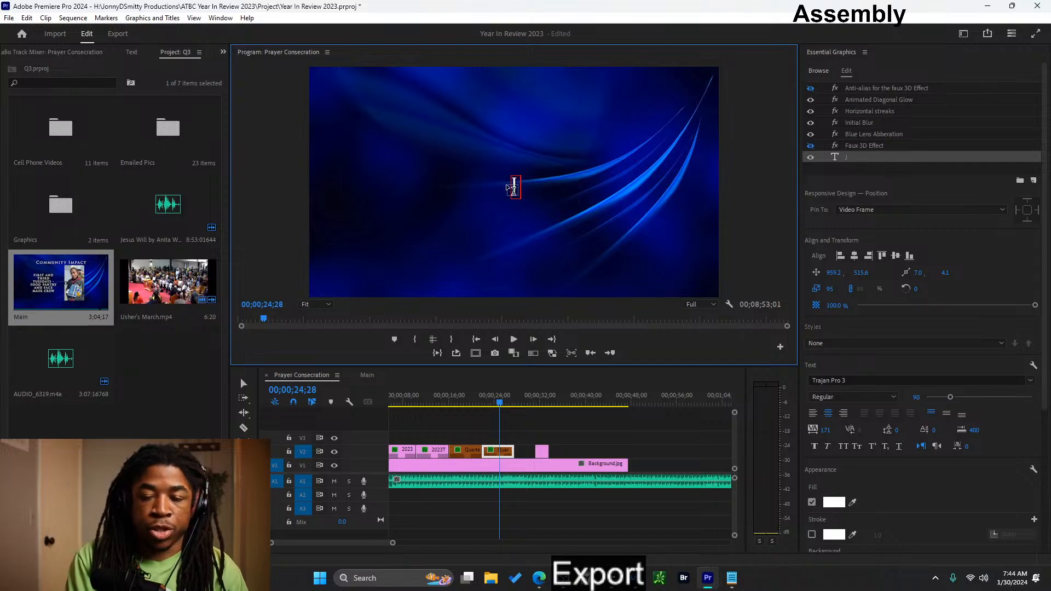
{"action": "type", "text": "ANUARY"}
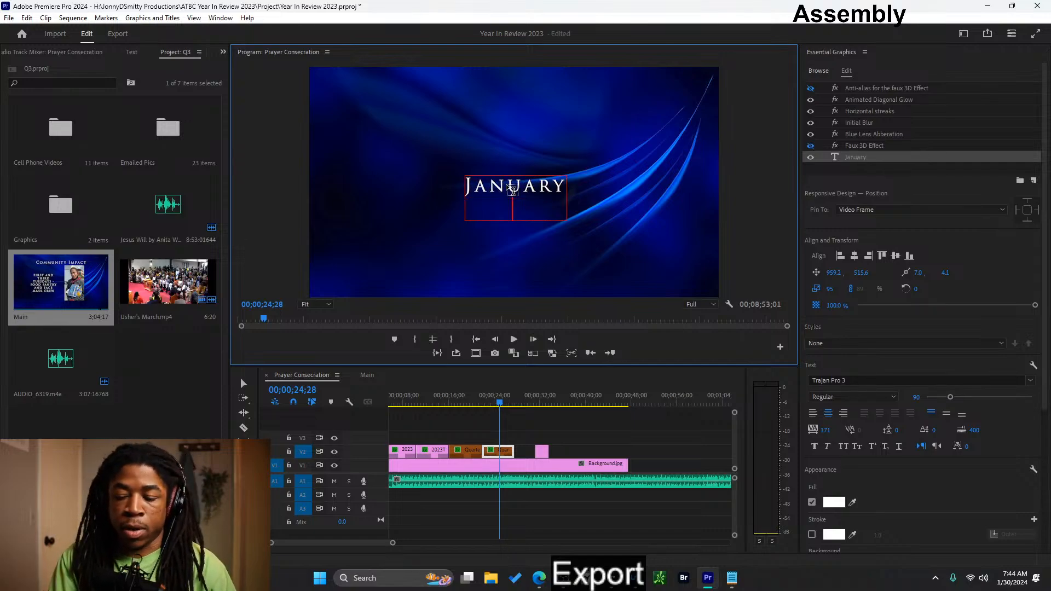
{"action": "key", "text": "Escape"}
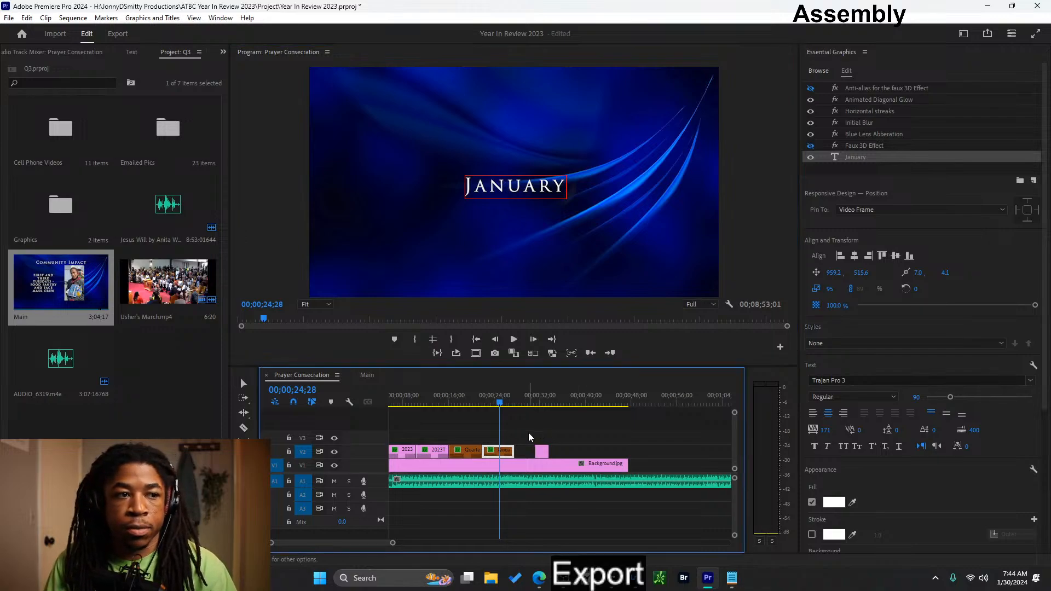
{"action": "left_click", "coordinate": [526, 431]}
- Move the prayer image clip on V2 directly after the January title
{"action": "left_click_drag", "start_coordinate": [460, 399], "coordinate": [506, 396]}
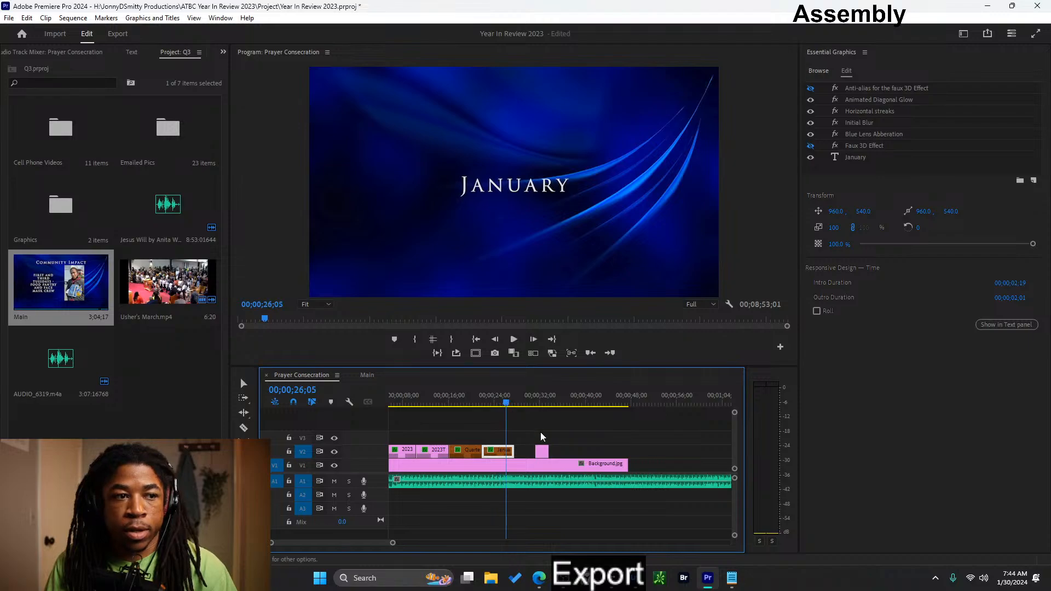
{"action": "left_click_drag", "start_coordinate": [544, 454], "coordinate": [523, 453]}
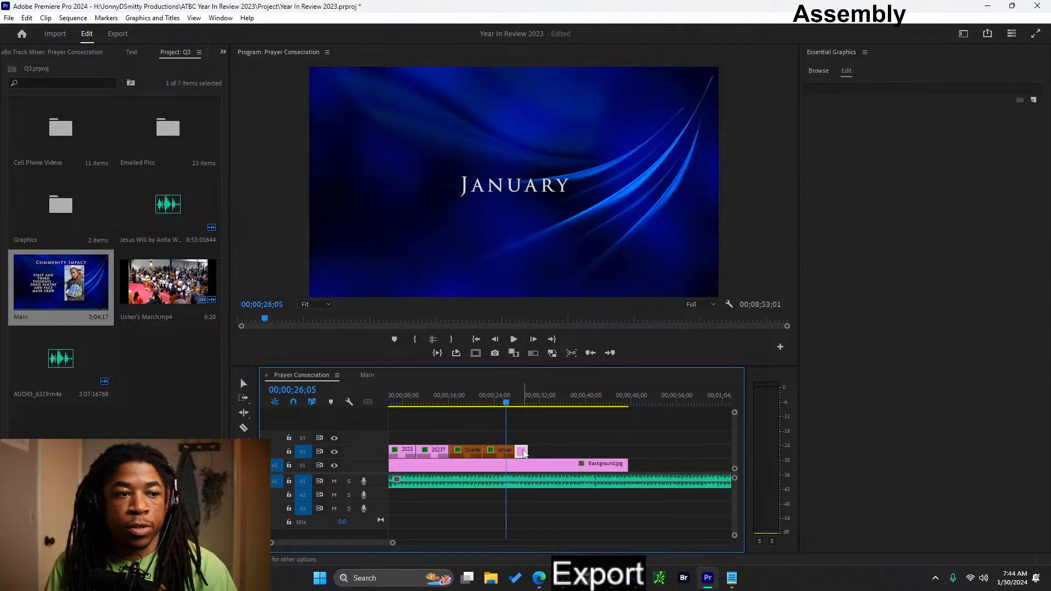
{"action": "mouse_move", "coordinate": [509, 392]}
{"action": "left_mouse_down"}
{"action": "mouse_move", "coordinate": [526, 394]}
{"action": "mouse_move", "coordinate": [511, 396]}
{"action": "left_mouse_up"}
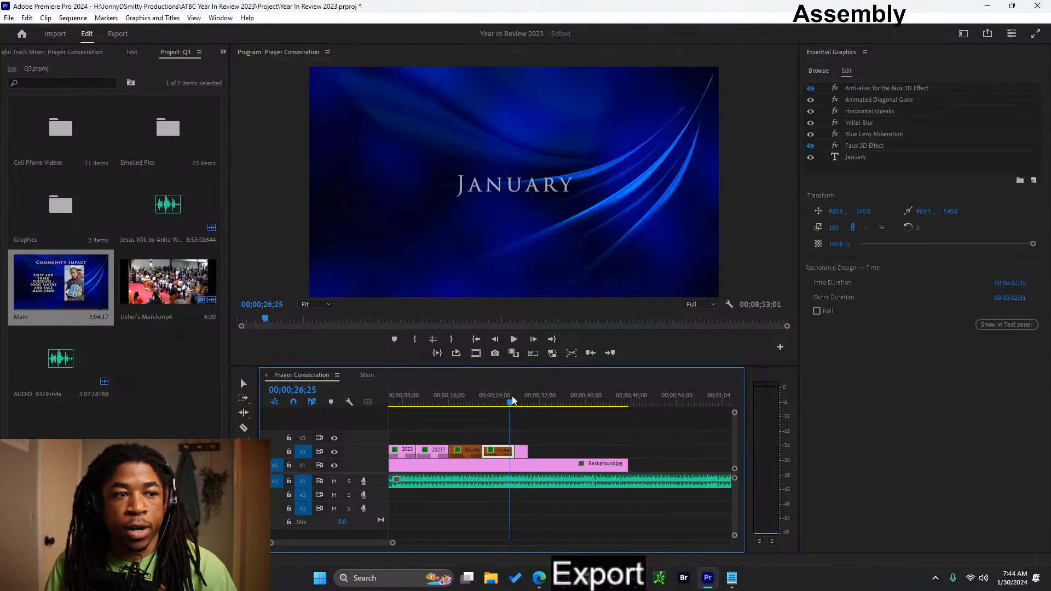
- Copy the "July 15 - Health Fair" caption clip from V4 of the Main sequence and return to the Prayer Consecration sequence
{"action": "left_click", "coordinate": [375, 375]}
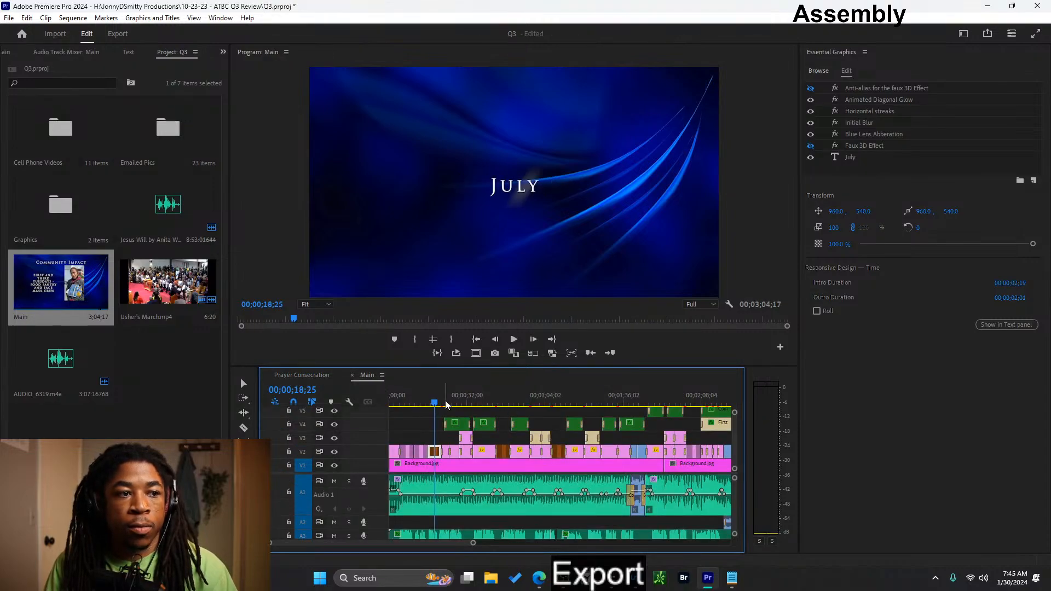
{"action": "mouse_move", "coordinate": [445, 399]}
{"action": "left_mouse_down"}
{"action": "mouse_move", "coordinate": [476, 401]}
{"action": "mouse_move", "coordinate": [444, 395]}
{"action": "mouse_move", "coordinate": [453, 399]}
{"action": "left_mouse_up"}
{"action": "mouse_move", "coordinate": [458, 394]}
{"action": "left_mouse_down"}
{"action": "mouse_move", "coordinate": [441, 393]}
{"action": "mouse_move", "coordinate": [537, 386]}
{"action": "mouse_move", "coordinate": [463, 403]}
{"action": "left_mouse_up"}
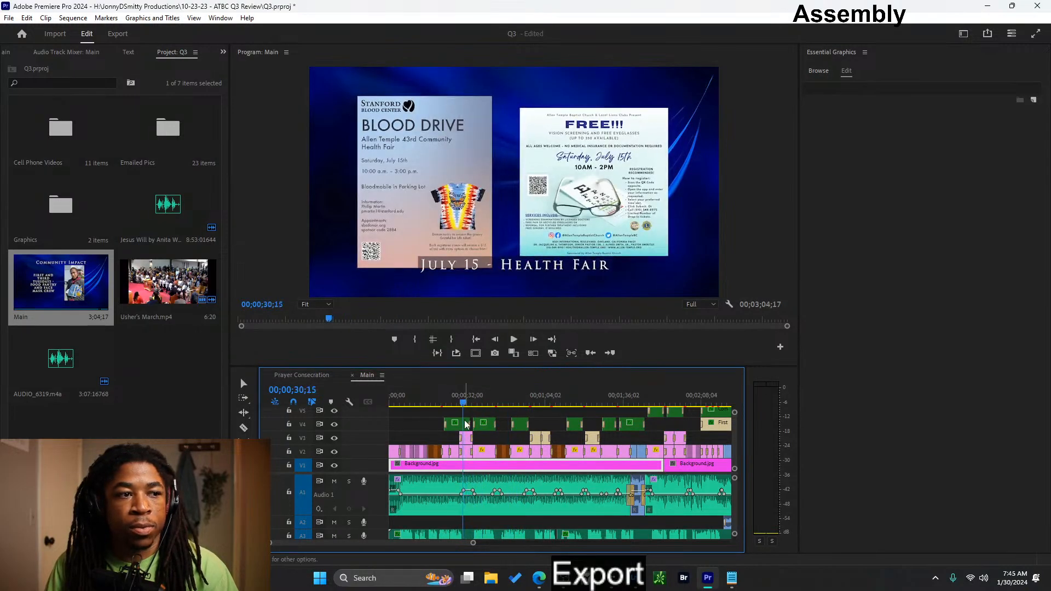
{"action": "left_click", "coordinate": [464, 425]}
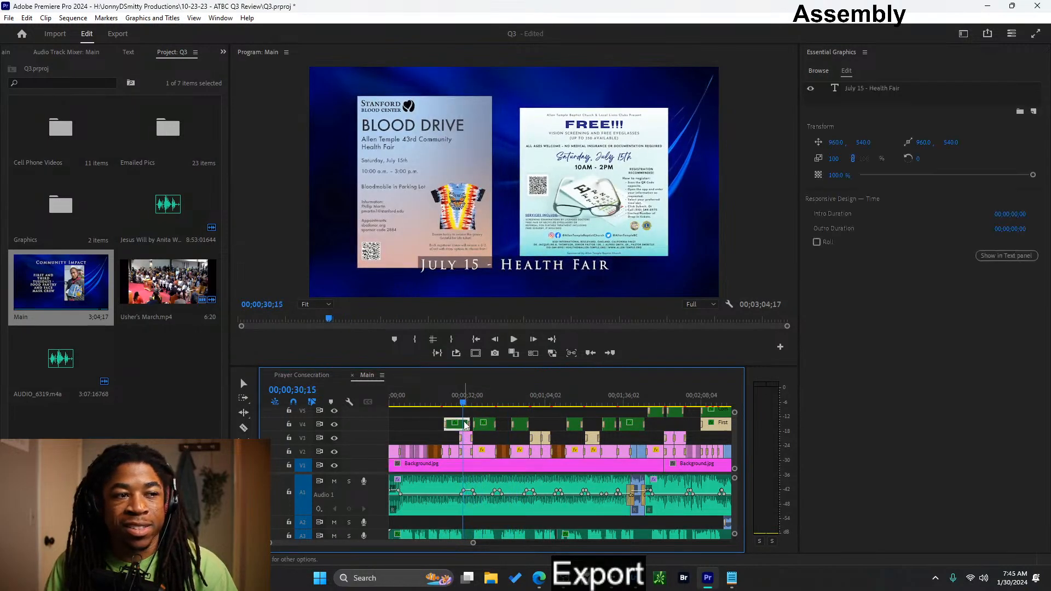
{"action": "left_click", "coordinate": [326, 376]}
- Paste the Health Fair caption on V4 above the prayer image and match the two clips' start and end
{"action": "left_click", "coordinate": [557, 403]}
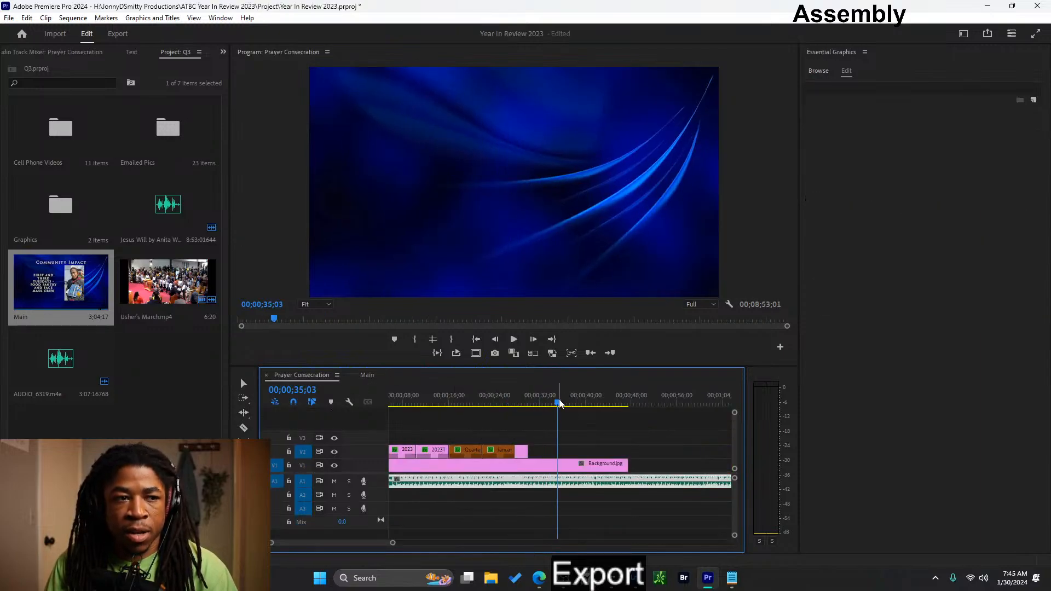
{"action": "key", "text": "ctrl+v"}
{"action": "left_click", "coordinate": [572, 427]}
{"action": "mouse_move", "coordinate": [572, 430]}
{"action": "left_mouse_down"}
{"action": "mouse_move", "coordinate": [518, 430]}
{"action": "mouse_move", "coordinate": [529, 430]}
{"action": "mouse_move", "coordinate": [529, 451]}
{"action": "mouse_move", "coordinate": [551, 451]}
{"action": "mouse_move", "coordinate": [572, 422]}
{"action": "mouse_move", "coordinate": [552, 422]}
{"action": "left_mouse_up"}
- Change the text of the Health Fair caption above the prayer image to "21 Day Prayer Consecration"
{"action": "left_click", "coordinate": [534, 399]}
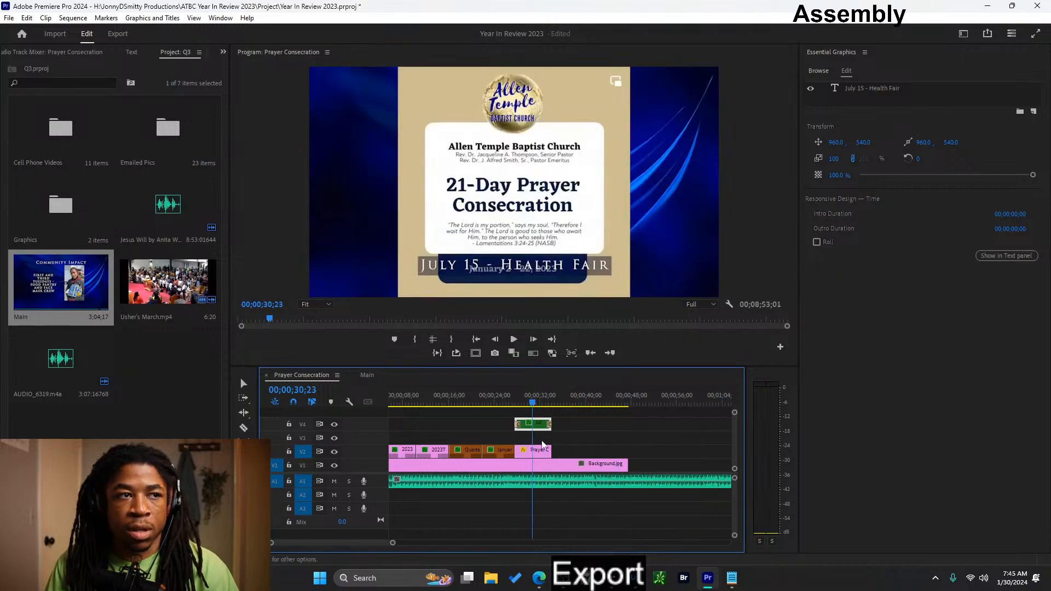
{"action": "left_click", "coordinate": [480, 267]}
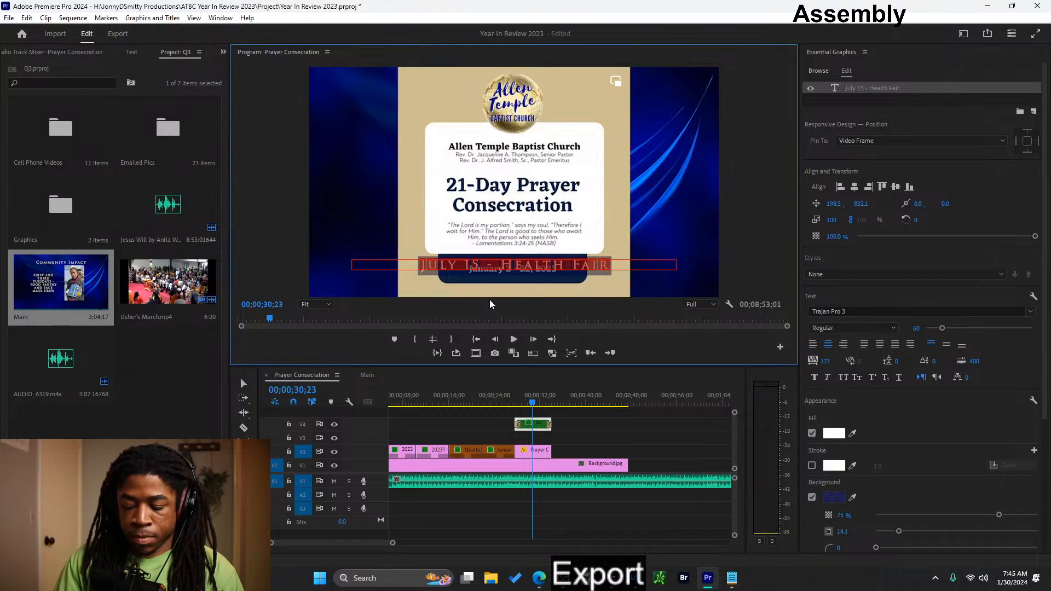
{"action": "type", "text": "21"}
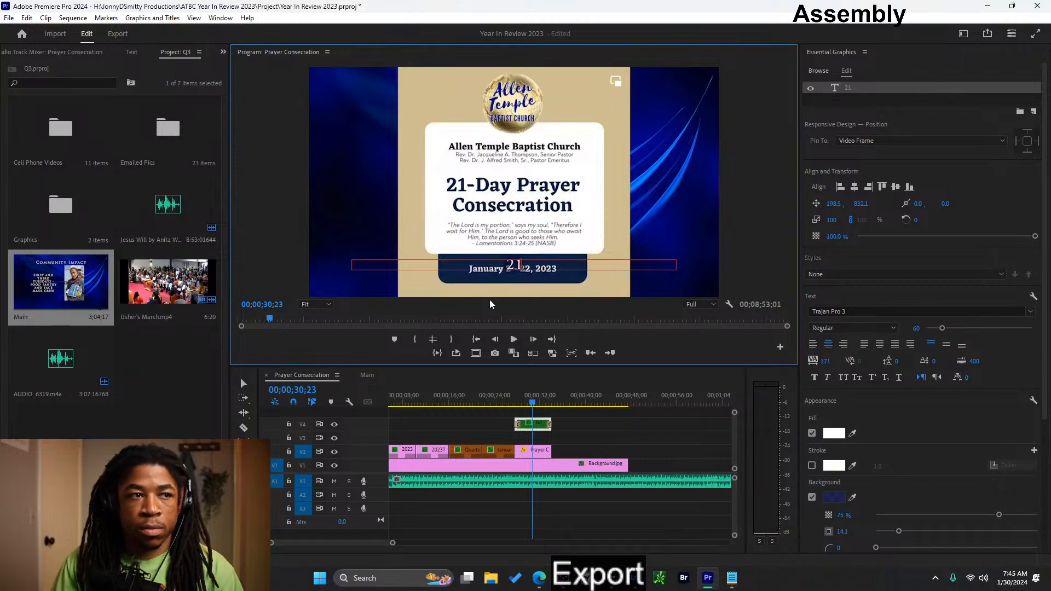
{"action": "type", "text": " Day"}
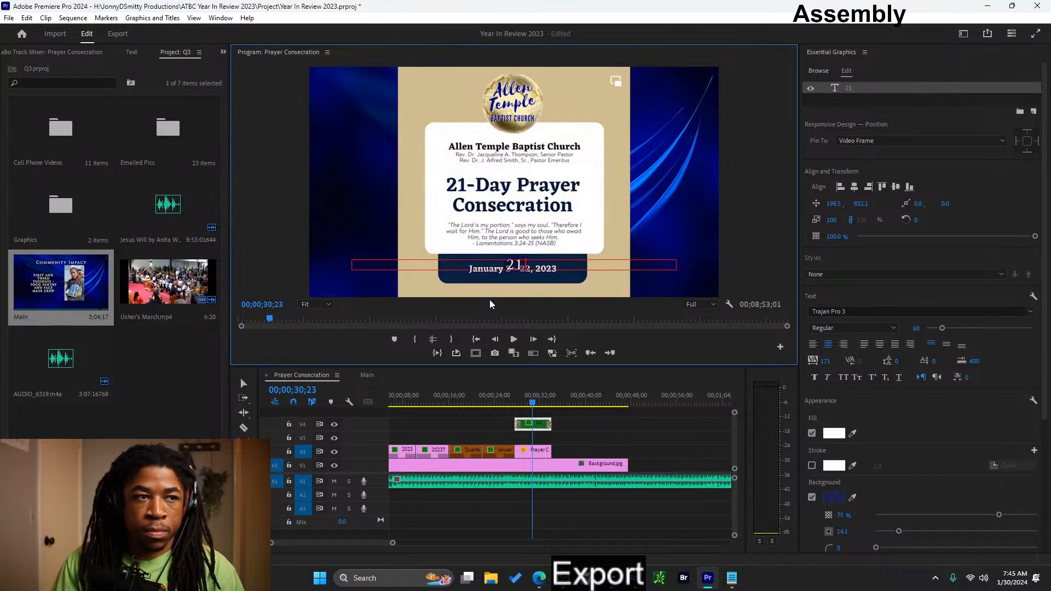
{"action": "type", "text": " Prary"}
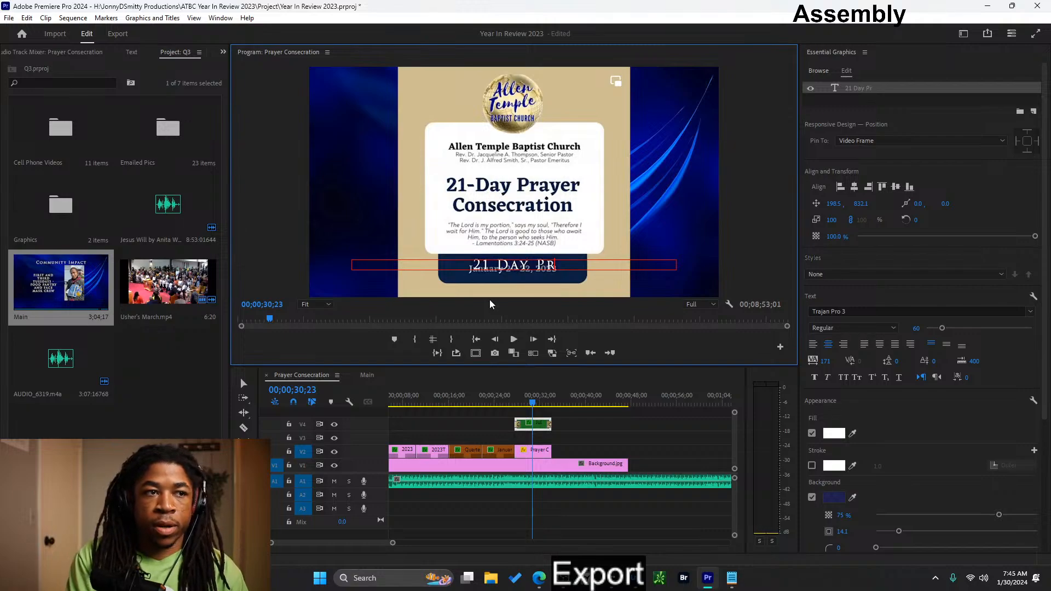
{"action": "key", "text": "BackSpace"}
{"action": "key", "text": "BackSpace"}
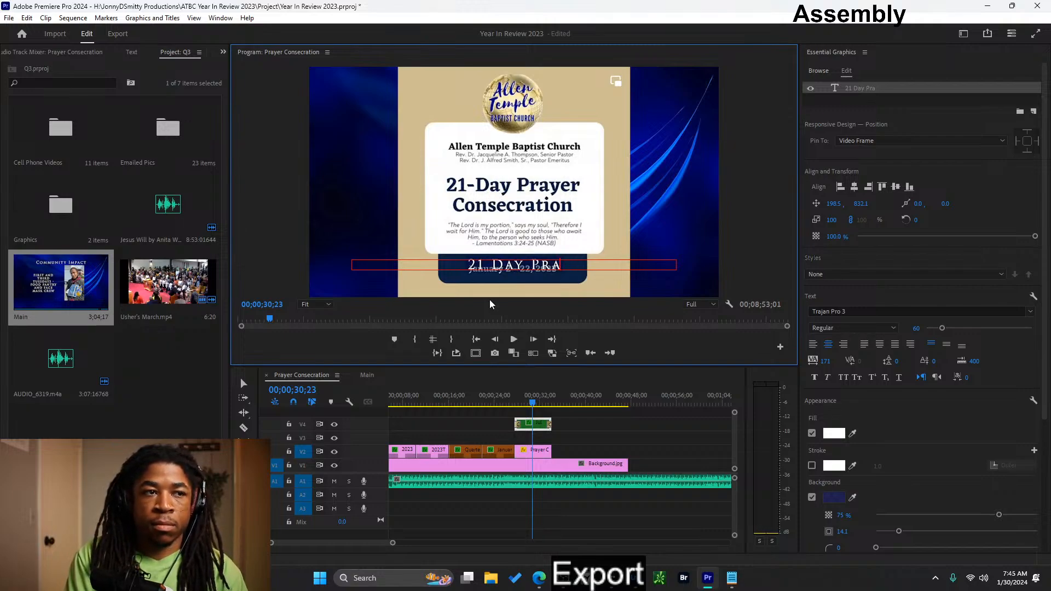
{"action": "type", "text": "yer Co"}
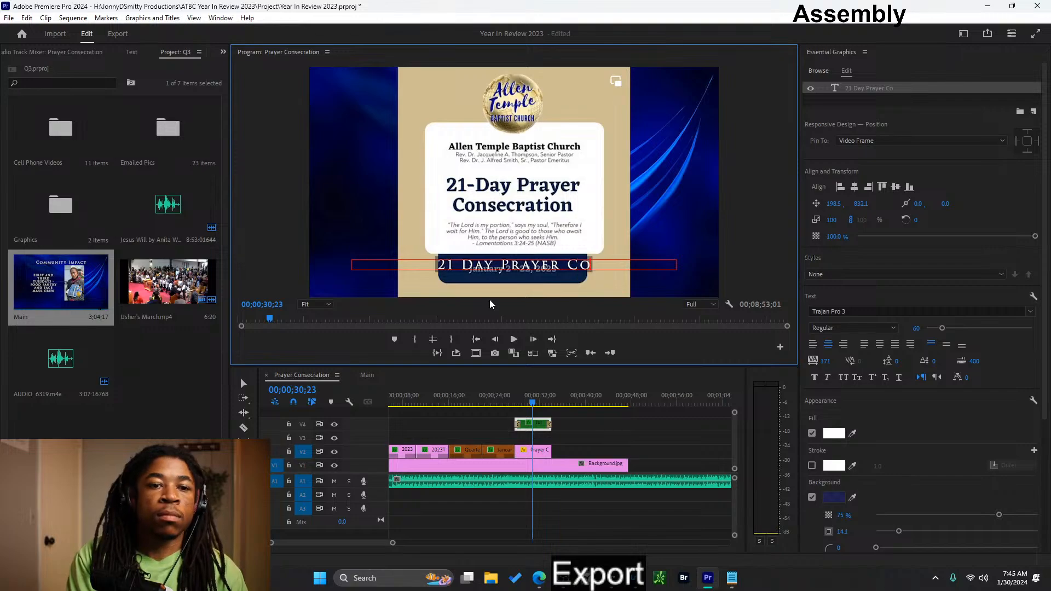
{"action": "type", "text": "nsec"}
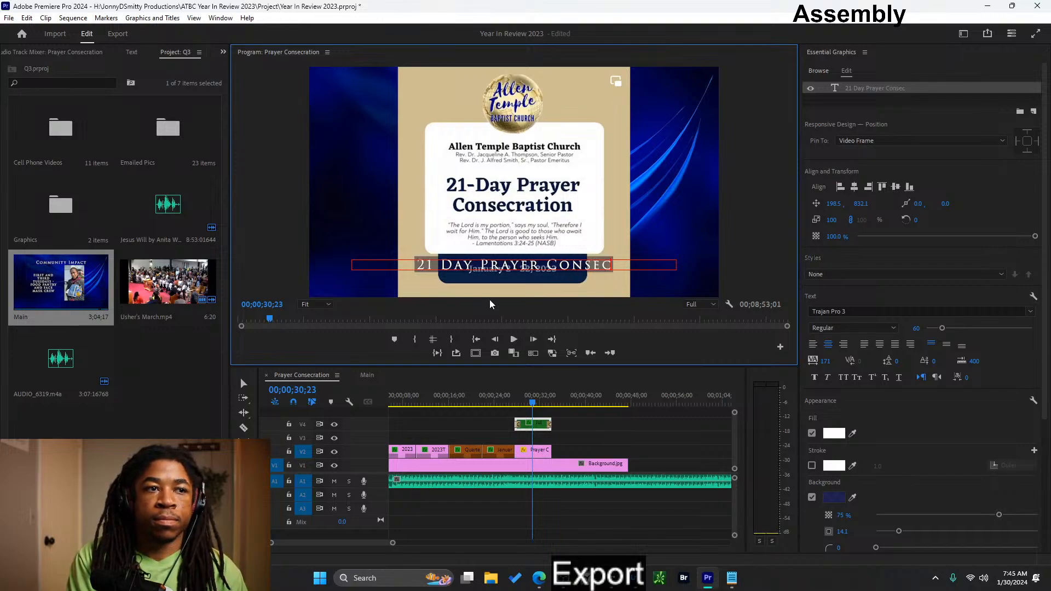
{"action": "type", "text": "ration"}
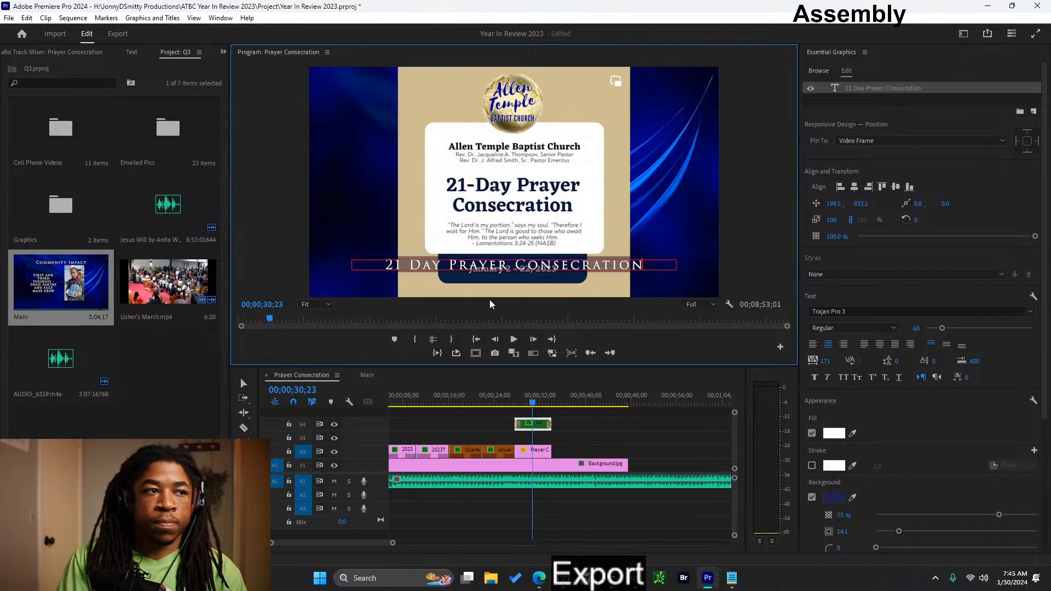
- Scale the prayer image clip on V2 to 57.7 and turn on position keyframing for it at 00;00;31;05
{"action": "mouse_move", "coordinate": [532, 403]}
{"action": "left_mouse_down"}
{"action": "mouse_move", "coordinate": [514, 402]}
{"action": "mouse_move", "coordinate": [537, 402]}
{"action": "left_mouse_up"}
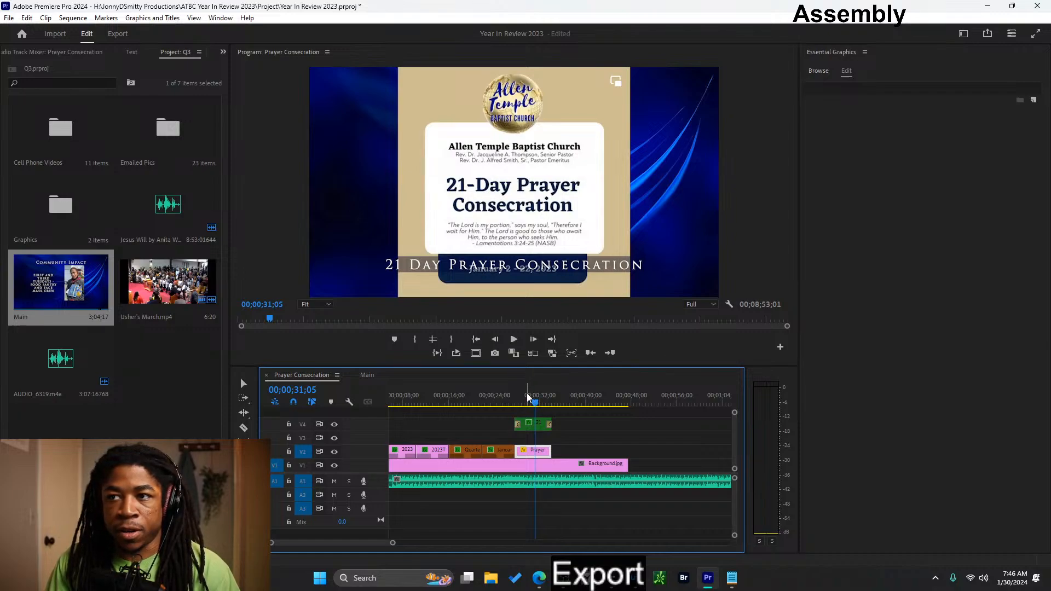
{"action": "left_click", "coordinate": [538, 451]}
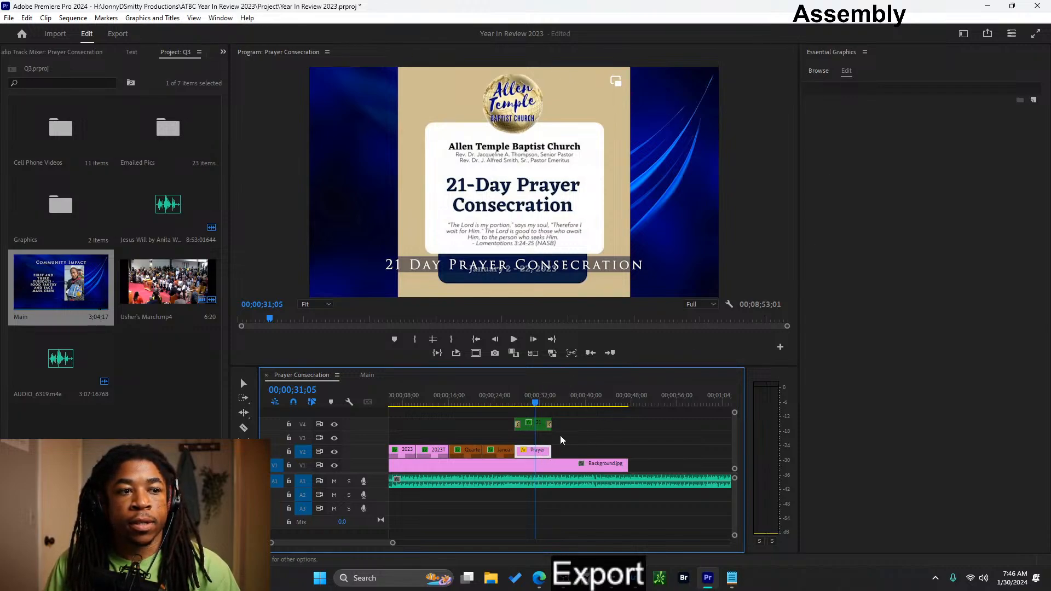
{"action": "left_click", "coordinate": [222, 52]}
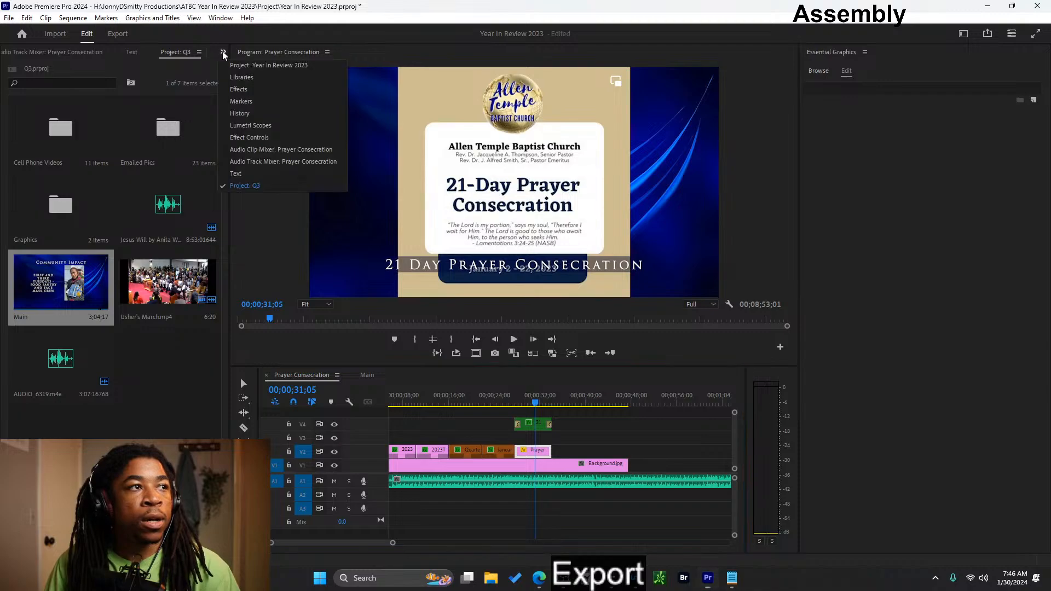
{"action": "left_click", "coordinate": [268, 141]}
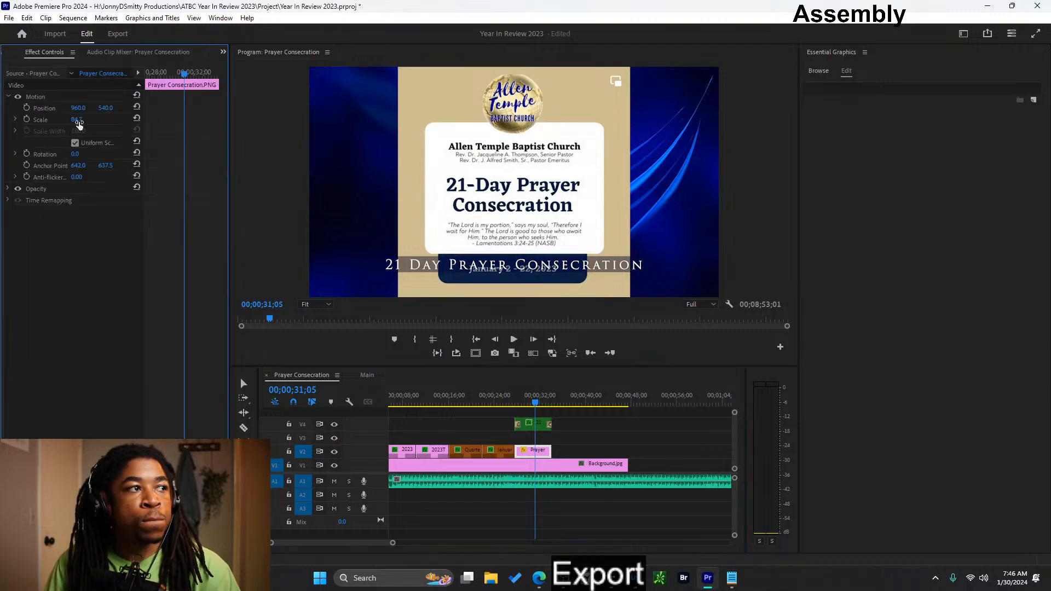
{"action": "mouse_move", "coordinate": [79, 122]}
{"action": "left_mouse_down"}
{"action": "mouse_move", "coordinate": [62, 122]}
{"action": "mouse_move", "coordinate": [85, 120]}
{"action": "left_mouse_up"}
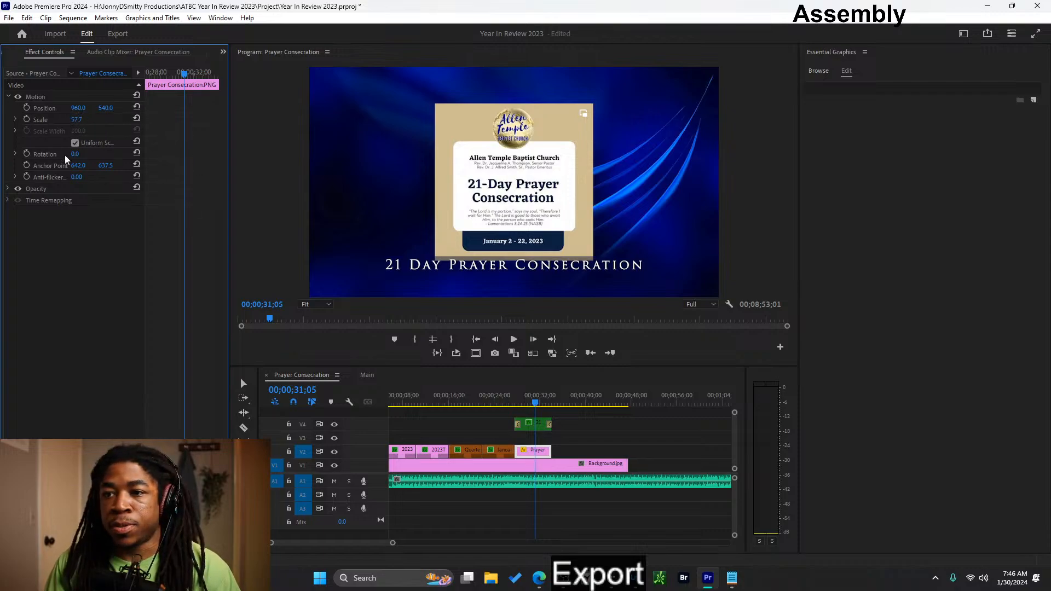
{"action": "left_click", "coordinate": [26, 108]}
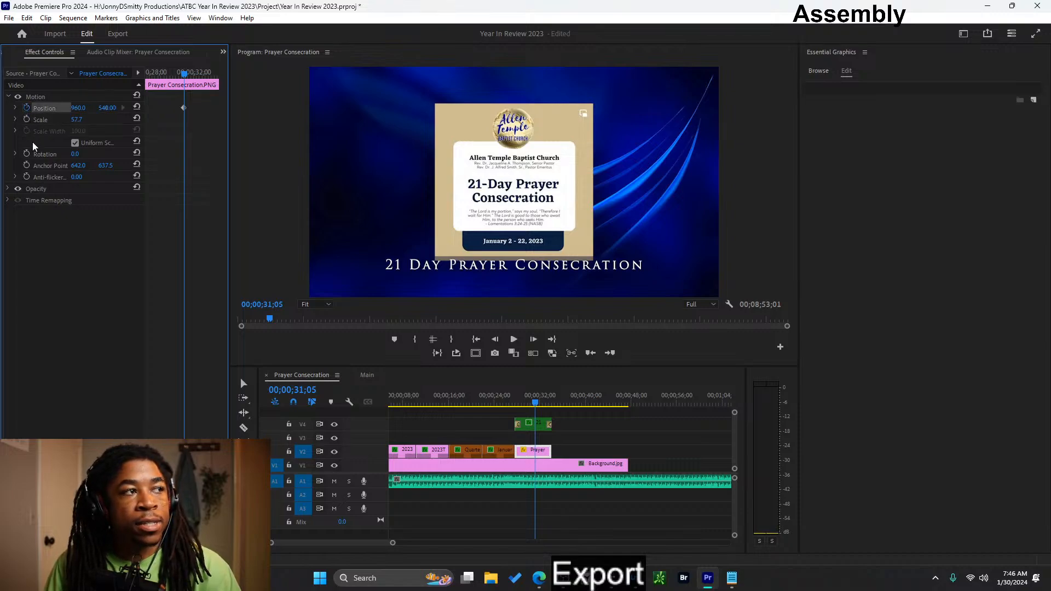
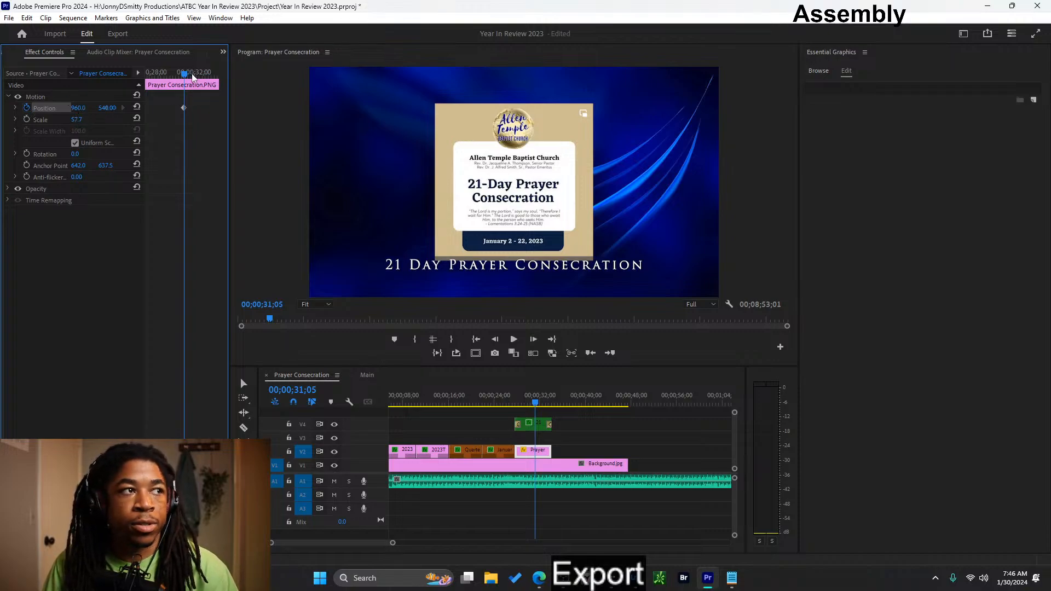
- Replace the prayer image's position keyframing with scale keyframes of 57.7 near the clip's start and 69.7 at 00;00;32;05
{"action": "left_click_drag", "start_coordinate": [189, 74], "coordinate": [195, 74]}
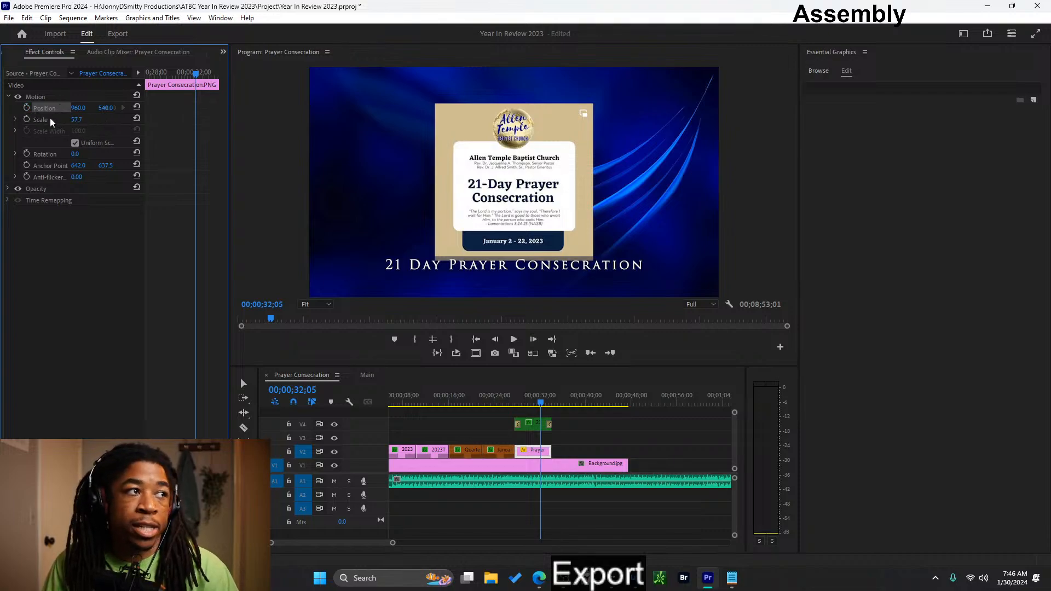
{"action": "left_click", "coordinate": [27, 119]}
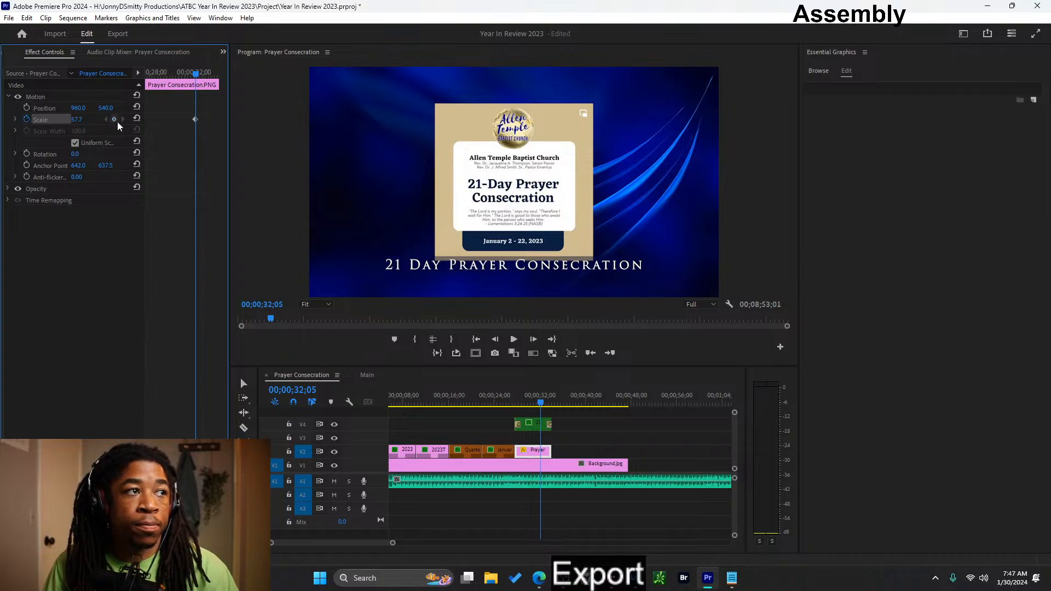
{"action": "left_click_drag", "start_coordinate": [195, 119], "coordinate": [161, 119]}
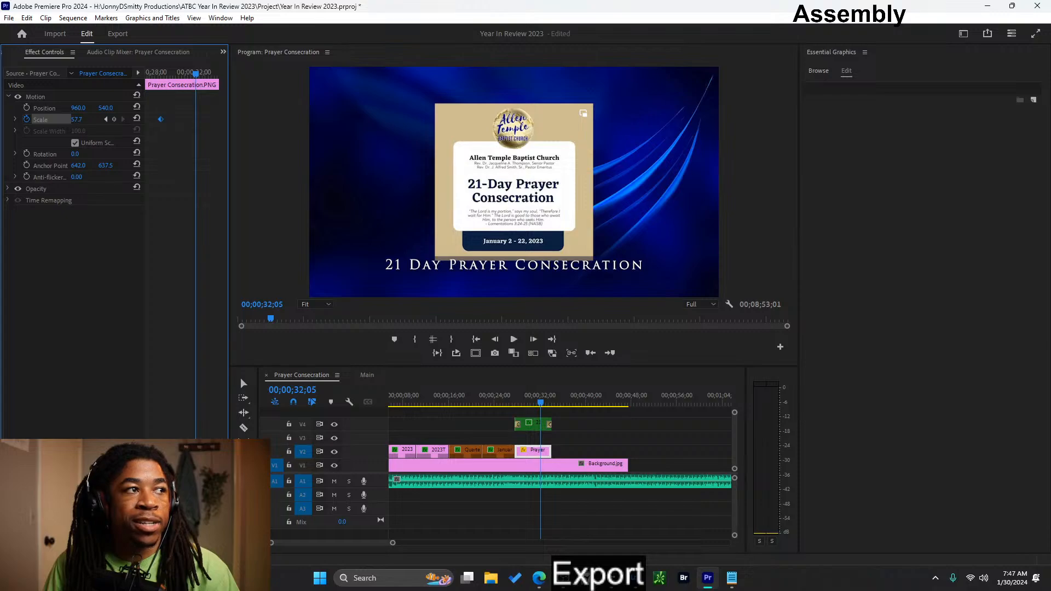
{"action": "left_click_drag", "start_coordinate": [76, 120], "coordinate": [82, 120]}
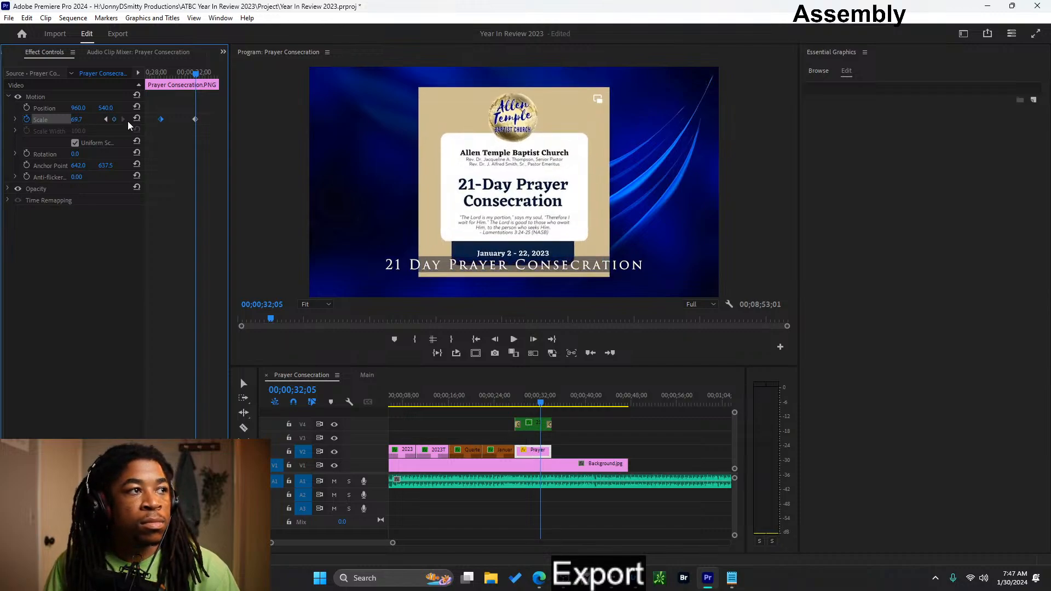
{"action": "left_click", "coordinate": [206, 116]}
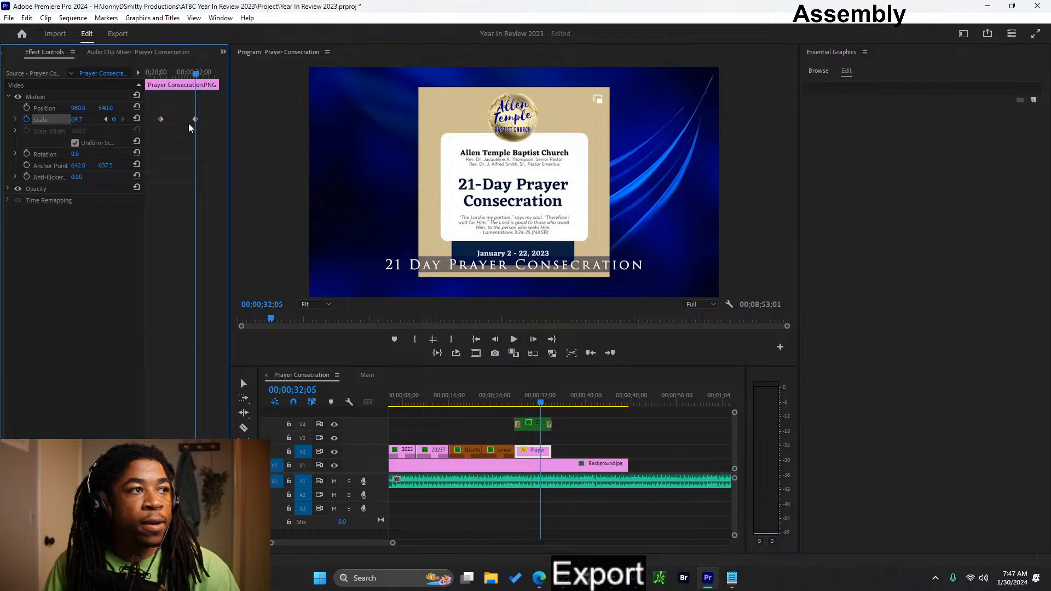
- Move the prayer image's two scale keyframes closer together and place the playhead at the clip's start
{"action": "left_click", "coordinate": [559, 450]}
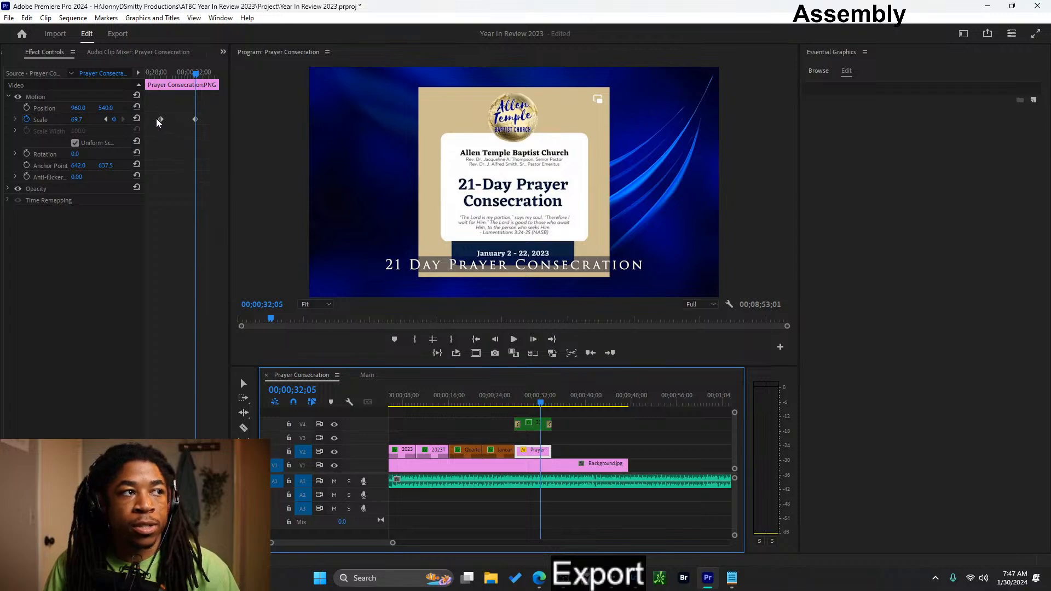
{"action": "mouse_move", "coordinate": [161, 120]}
{"action": "left_mouse_down"}
{"action": "mouse_move", "coordinate": [193, 121]}
{"action": "mouse_move", "coordinate": [169, 120]}
{"action": "left_mouse_up"}
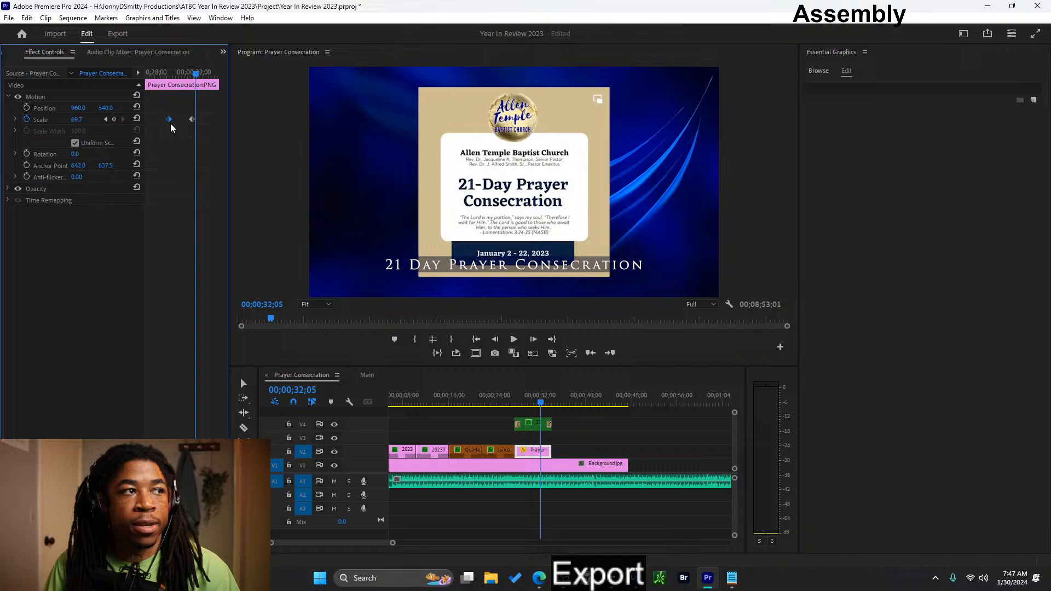
{"action": "left_click", "coordinate": [571, 454]}
{"action": "left_click", "coordinate": [534, 450]}
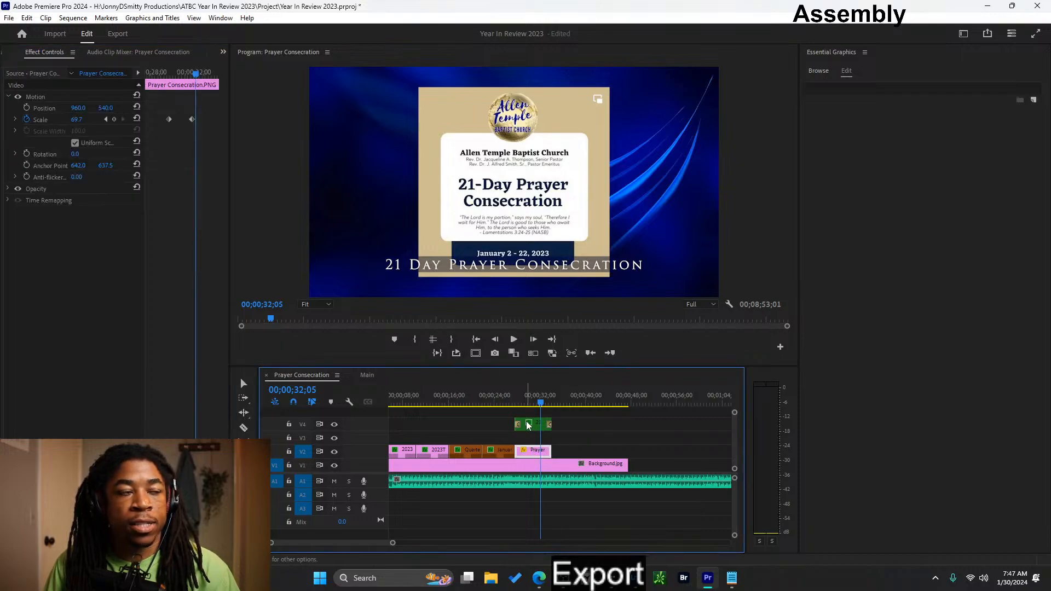
{"action": "key", "text": "Up"}
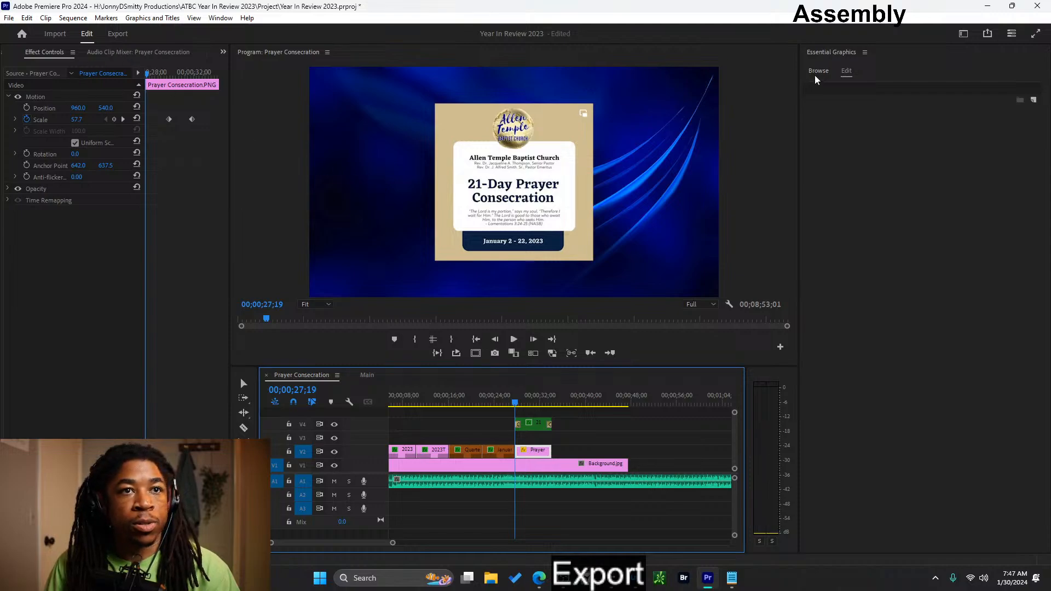
- Try to add the VR Gradient Wipe video transition to the start of the prayer image clip on V2
{"action": "left_click", "coordinate": [223, 52]}
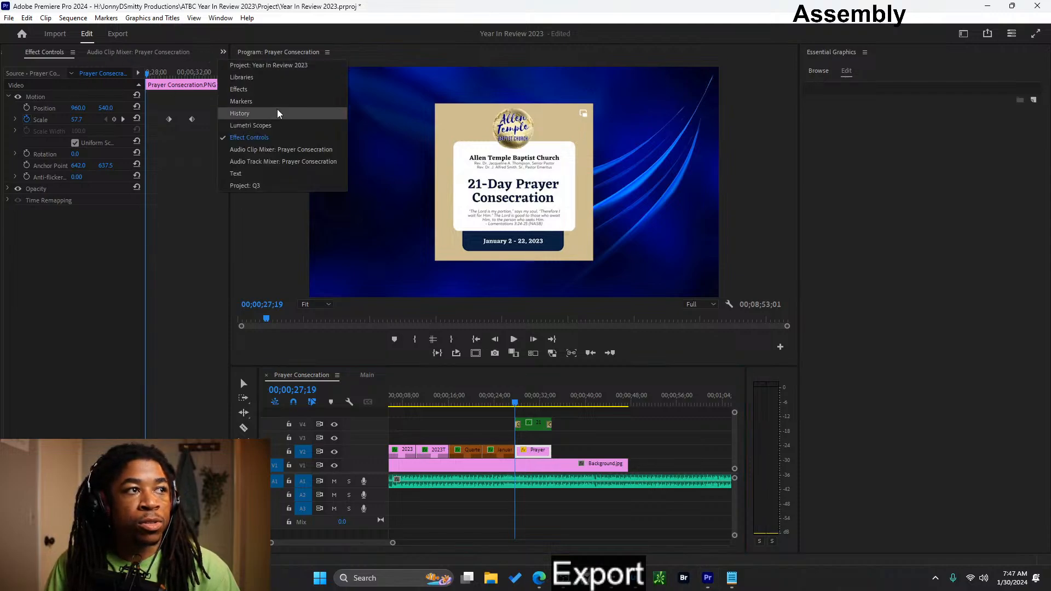
{"action": "left_click", "coordinate": [262, 90]}
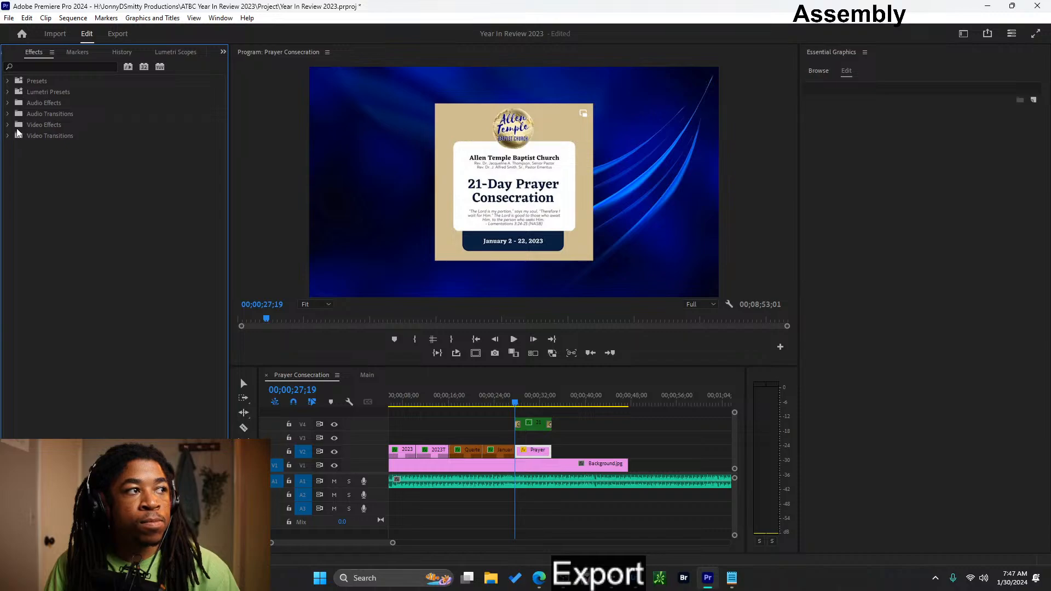
{"action": "left_click", "coordinate": [10, 137]}
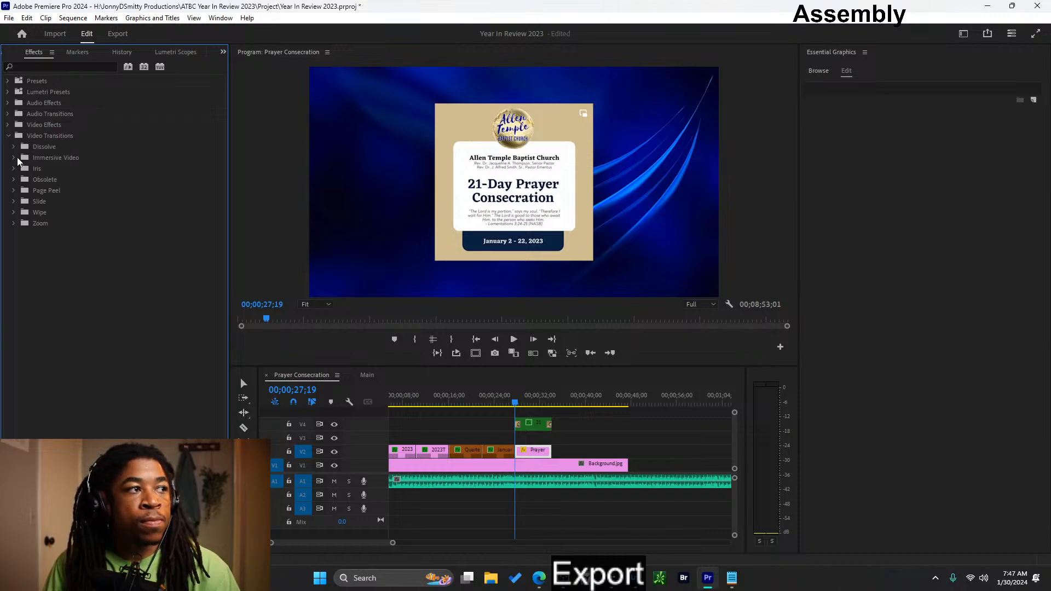
{"action": "left_click", "coordinate": [17, 158]}
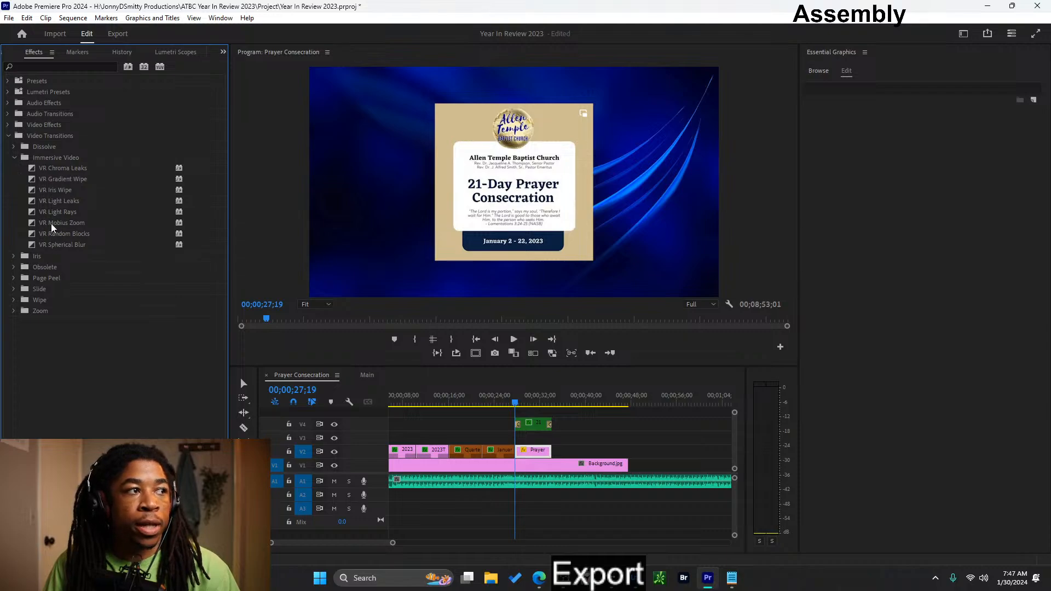
{"action": "left_click", "coordinate": [65, 181]}
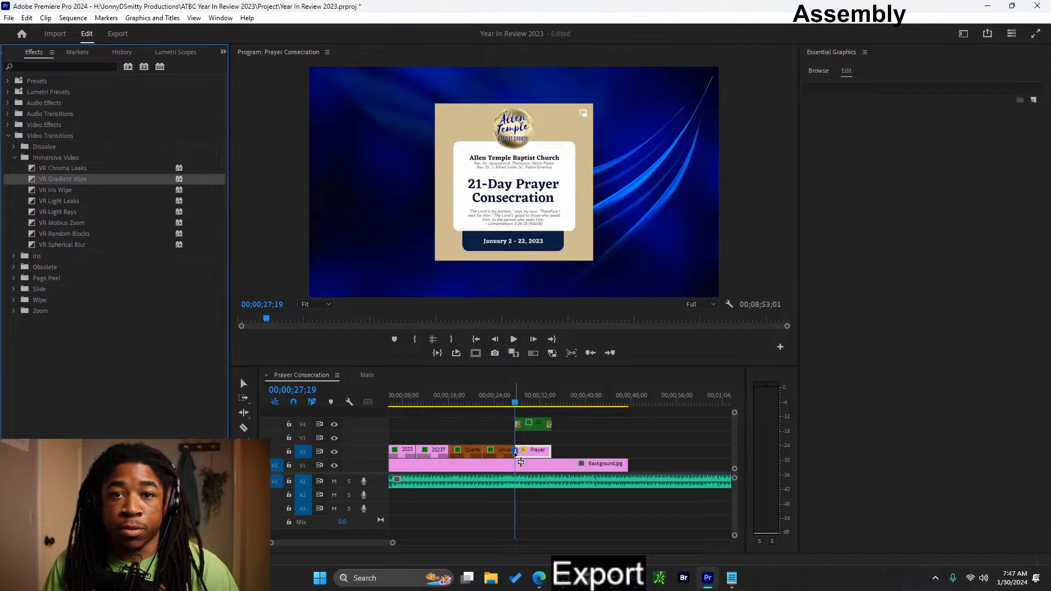
{"action": "left_click_drag", "start_coordinate": [515, 452], "coordinate": [515, 453]}
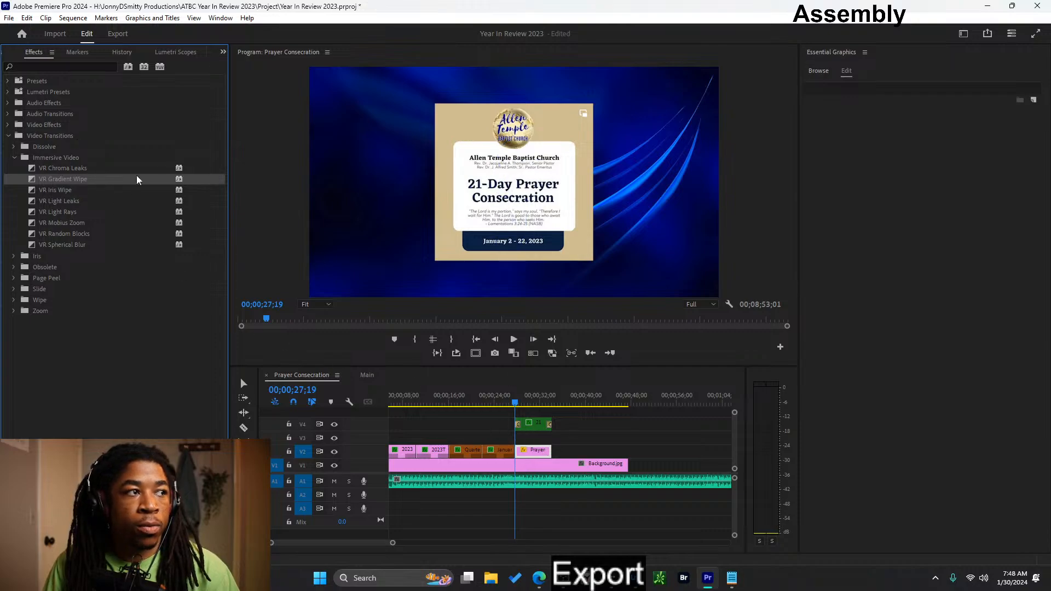
- Add the obsolete Gradient Wipe transition with softness 10 to the prayer image's start and reopen the clip's effect settings
{"action": "left_click", "coordinate": [14, 159]}
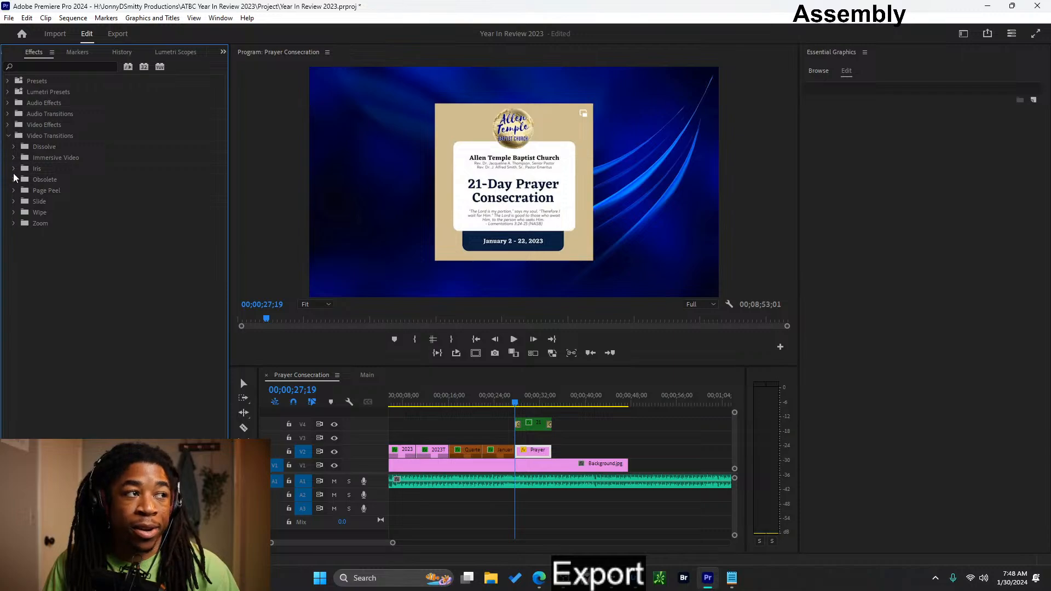
{"action": "left_click", "coordinate": [14, 168]}
{"action": "left_click", "coordinate": [15, 169]}
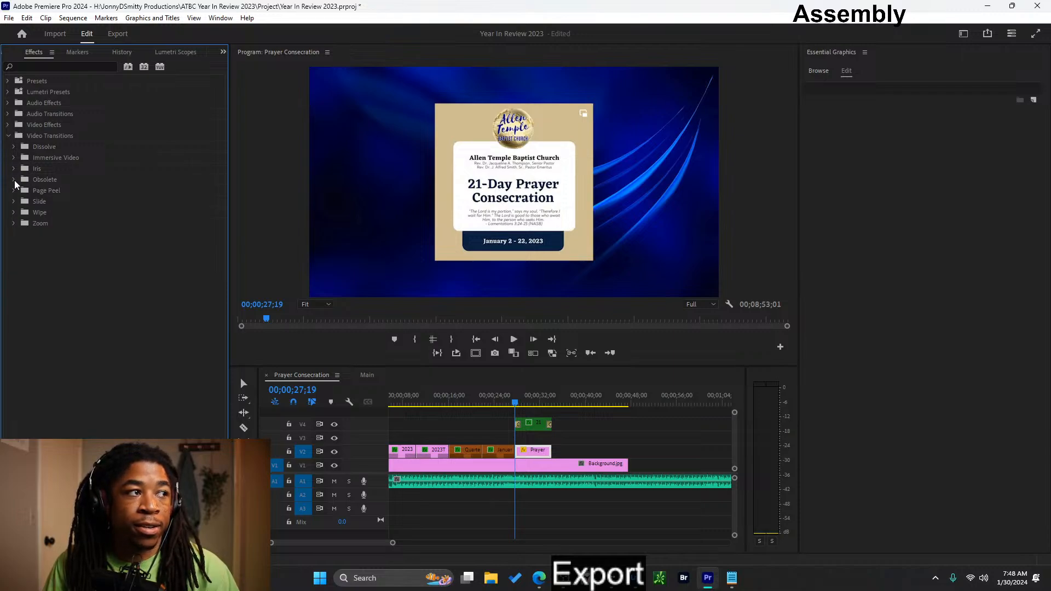
{"action": "left_click", "coordinate": [15, 180]}
{"action": "left_click_drag", "start_coordinate": [67, 213], "coordinate": [516, 451]}
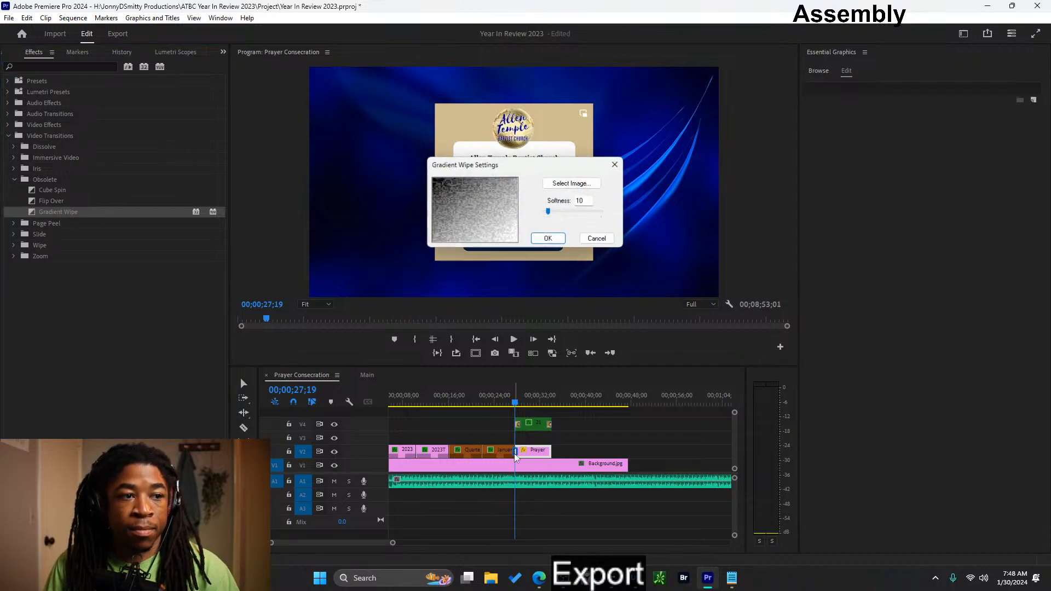
{"action": "left_click", "coordinate": [549, 239]}
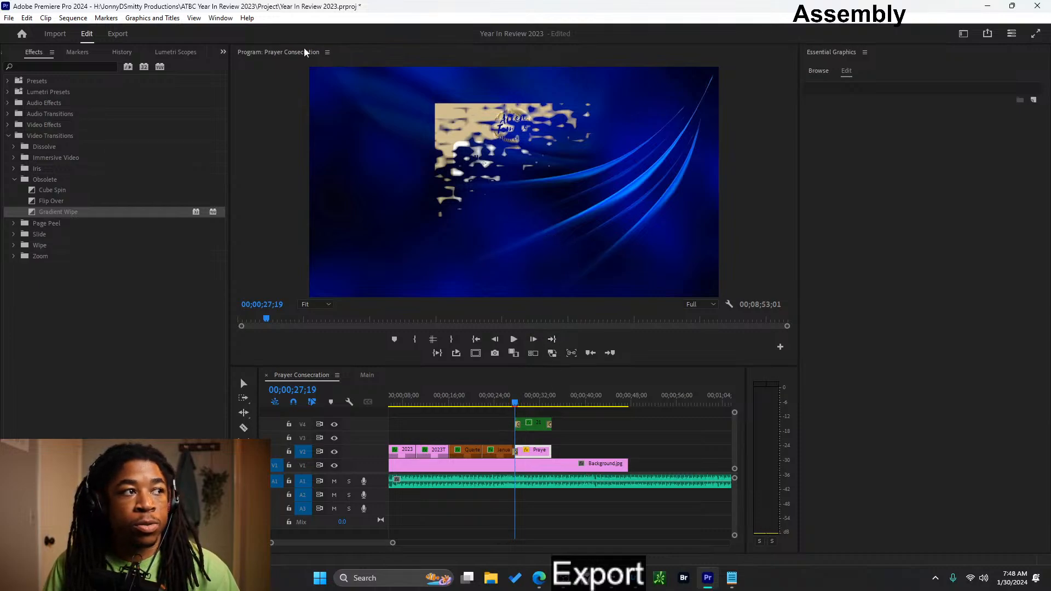
{"action": "left_click", "coordinate": [10, 55]}
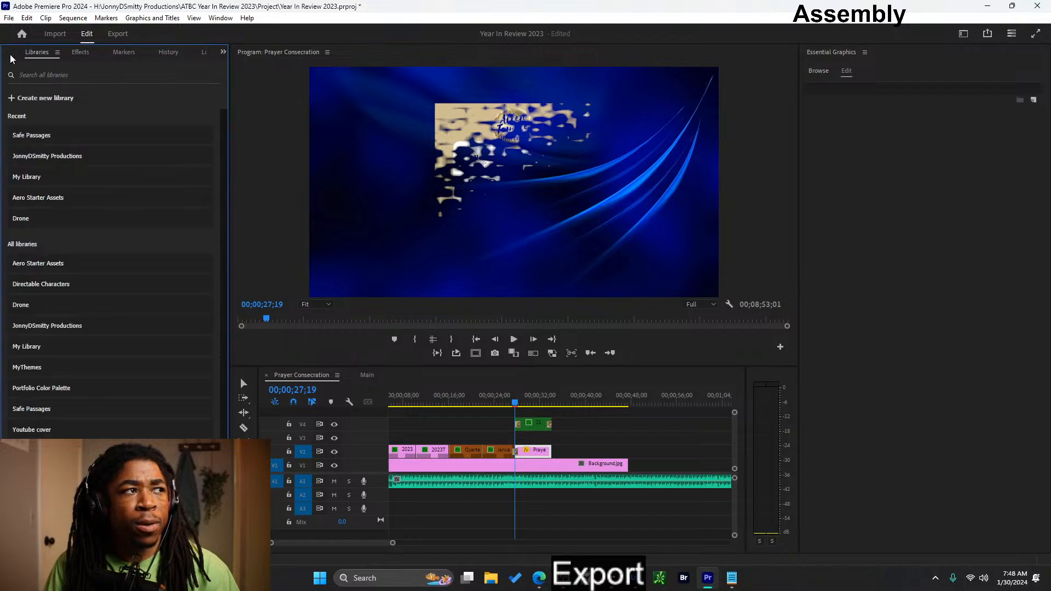
{"action": "left_click", "coordinate": [223, 51]}
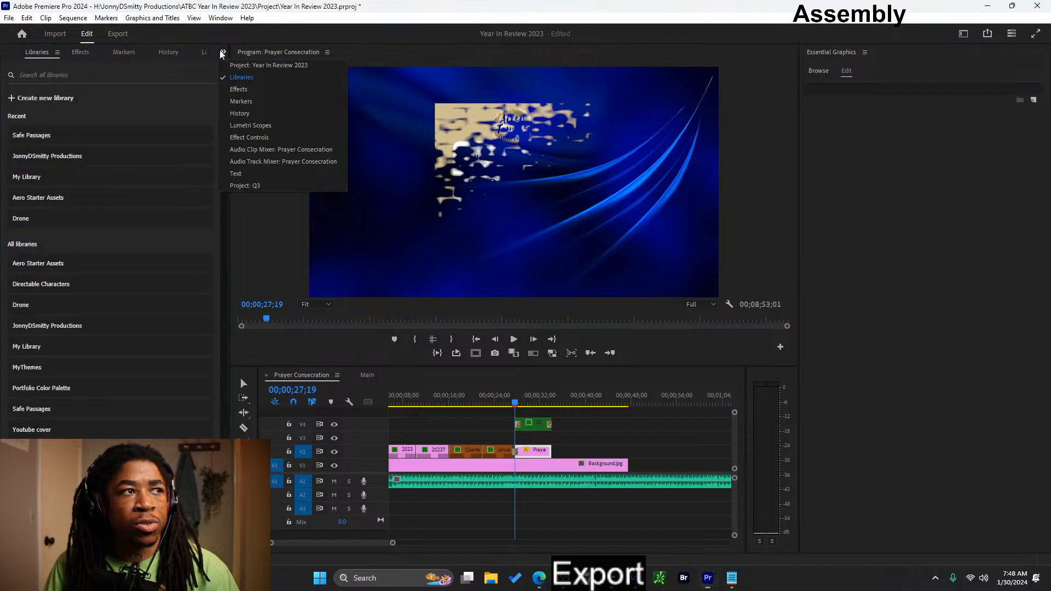
{"action": "left_click", "coordinate": [267, 138]}
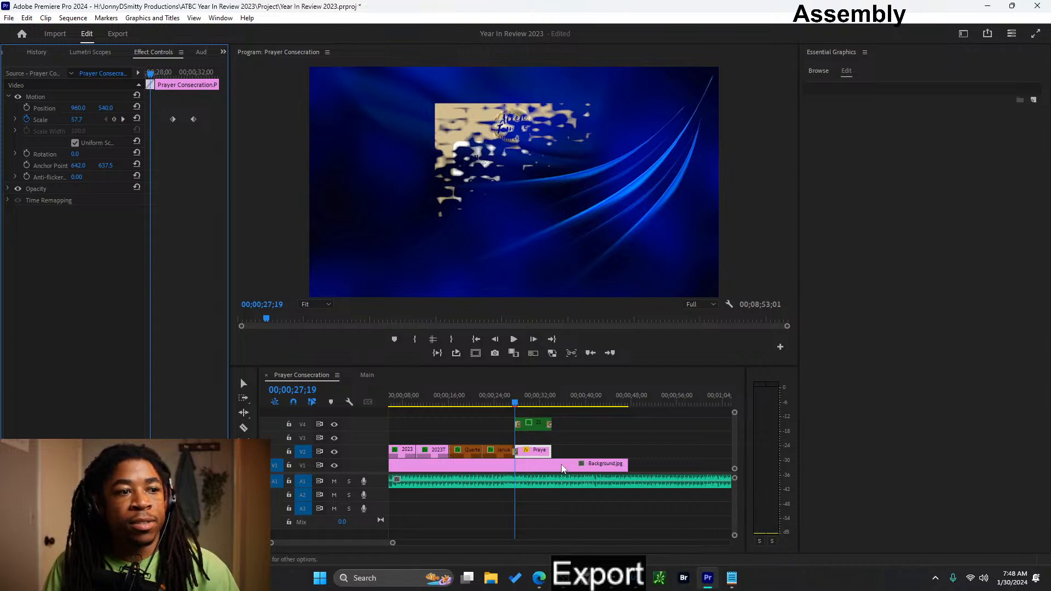
- Undo and redo the Gradient Wipe repeatedly to compare the prayer image's scale keyframes with and without the transition
{"action": "key", "text": "ctrl+z"}
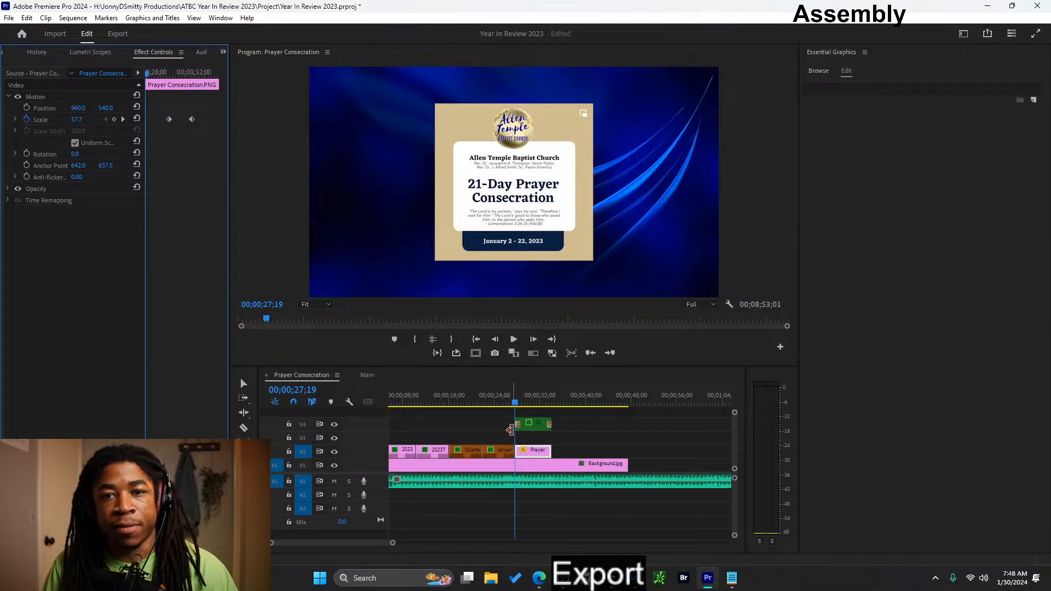
{"action": "key", "text": "ctrl+shift+z"}
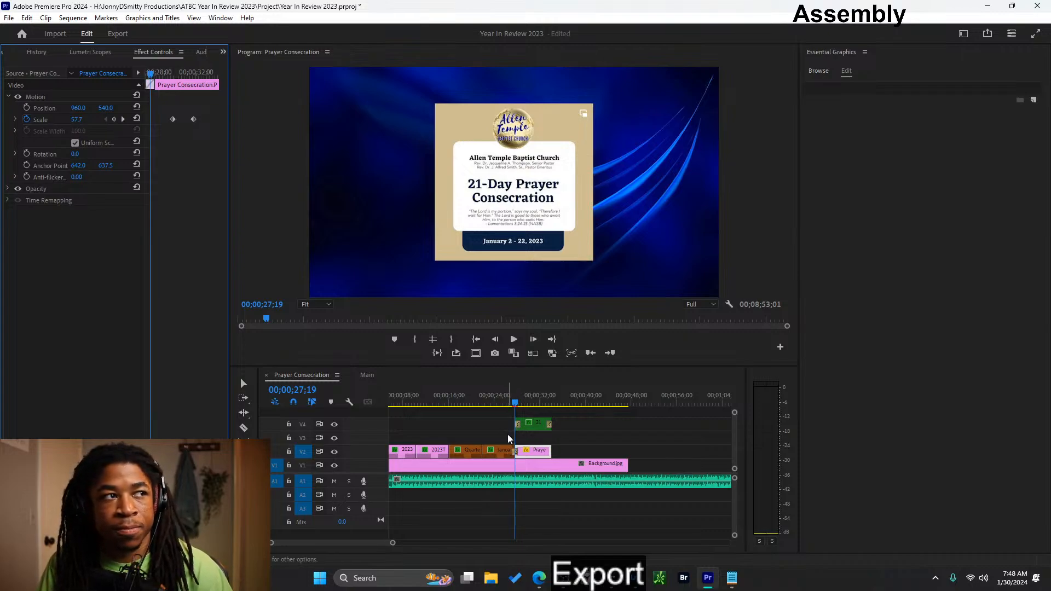
{"action": "key", "text": "ctrl+z"}
{"action": "key", "text": "ctrl+shift+z"}
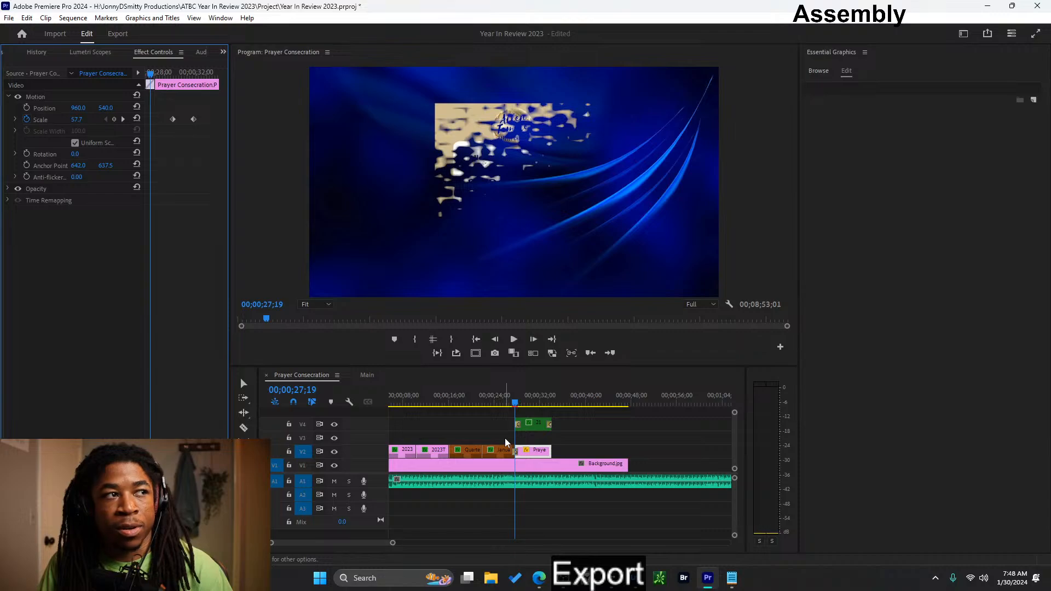
{"action": "key", "text": "ctrl+z"}
{"action": "key", "text": "ctrl+shift+z"}
{"action": "key", "text": "ctrl+z"}
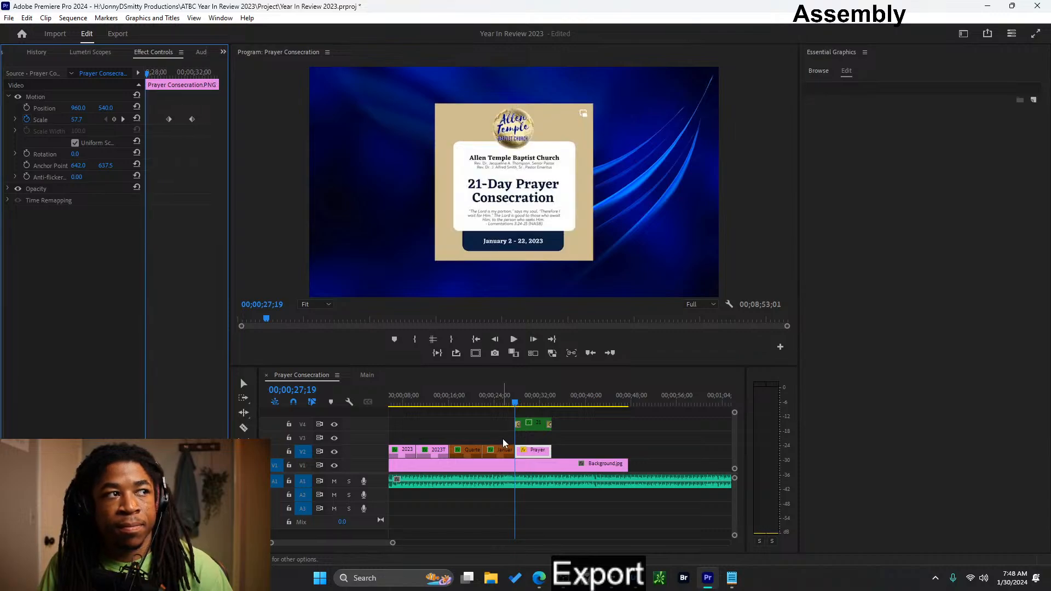
{"action": "key", "text": "ctrl+shift+z"}
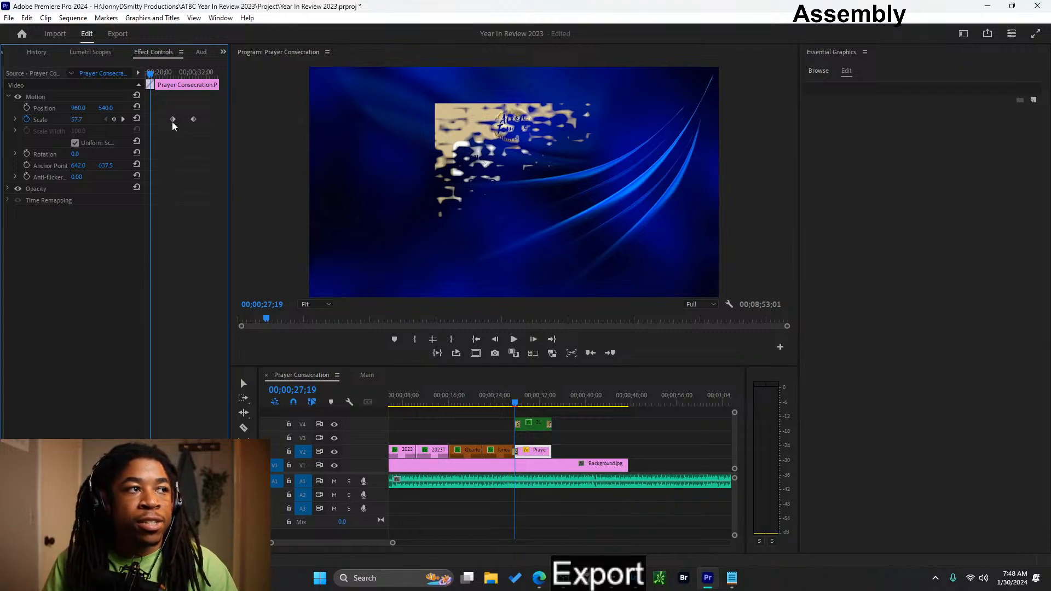
- Undo the Gradient Wipe on the prayer image and move its first scale keyframe to the very start of the clip
{"action": "left_click_drag", "start_coordinate": [152, 123], "coordinate": [165, 123]}
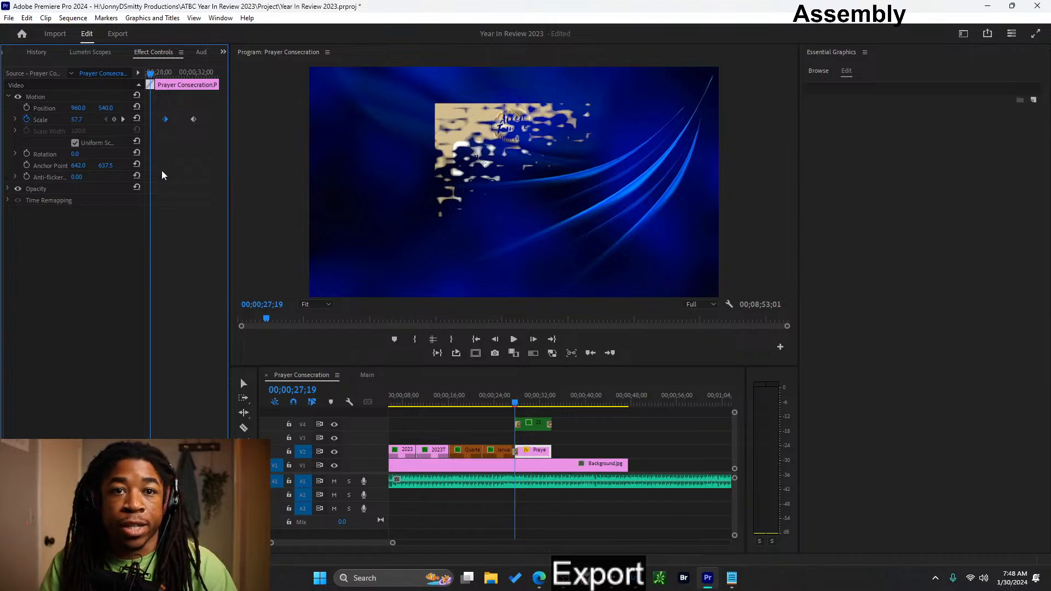
{"action": "key", "text": "ctrl+z"}
{"action": "key", "text": "ctrl+z"}
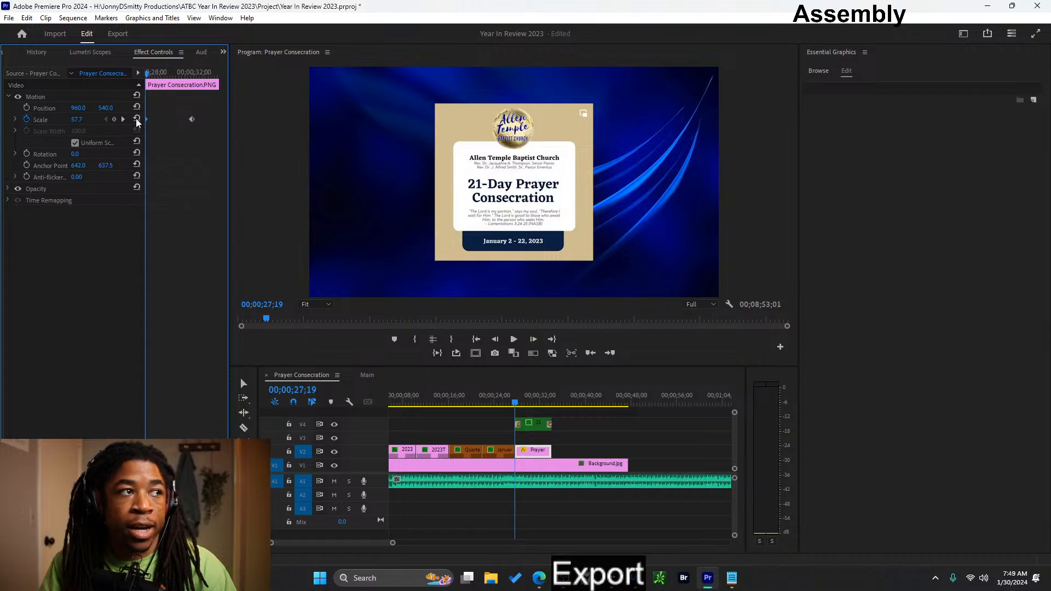
{"action": "left_click_drag", "start_coordinate": [166, 120], "coordinate": [147, 119]}
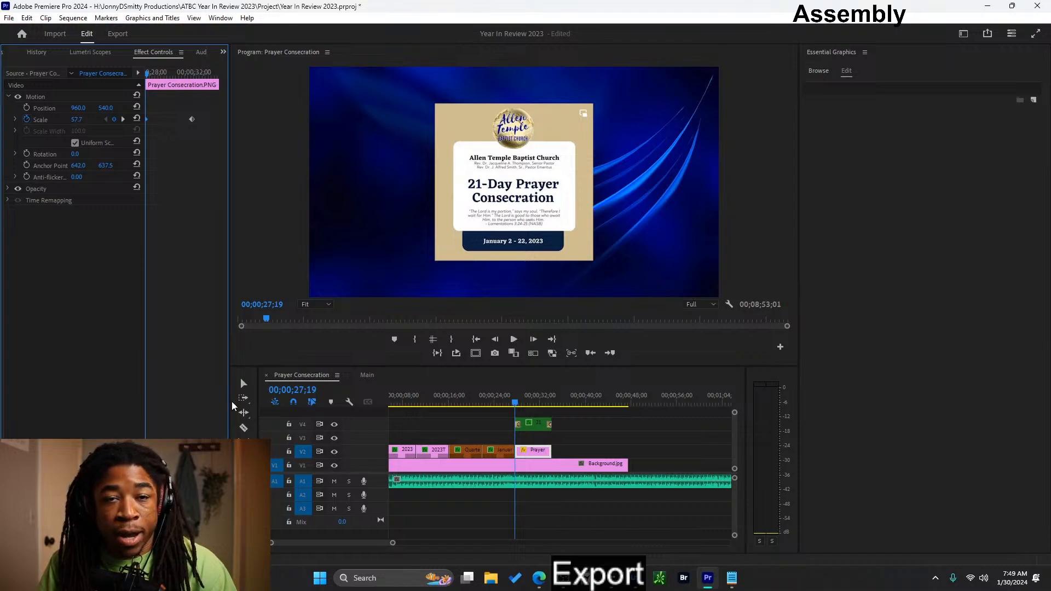
- Reapply the obsolete Gradient Wipe with softness 10 at the prayer image's start and return to the clip's motion settings
{"action": "left_click", "coordinate": [223, 52]}
{"action": "left_click", "coordinate": [255, 91]}
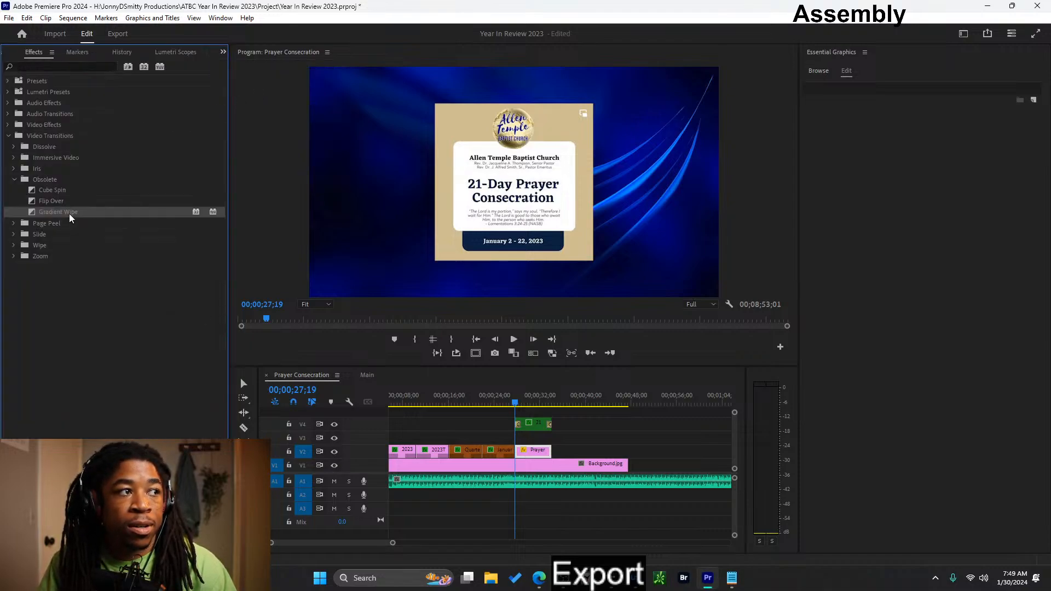
{"action": "left_click_drag", "start_coordinate": [517, 451], "coordinate": [516, 449]}
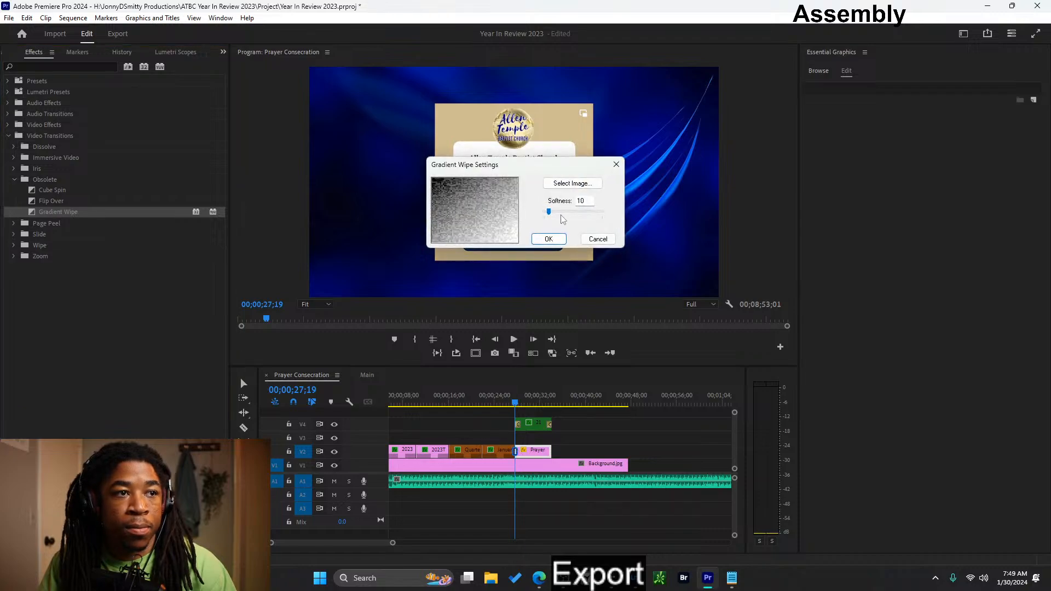
{"action": "left_click", "coordinate": [548, 238]}
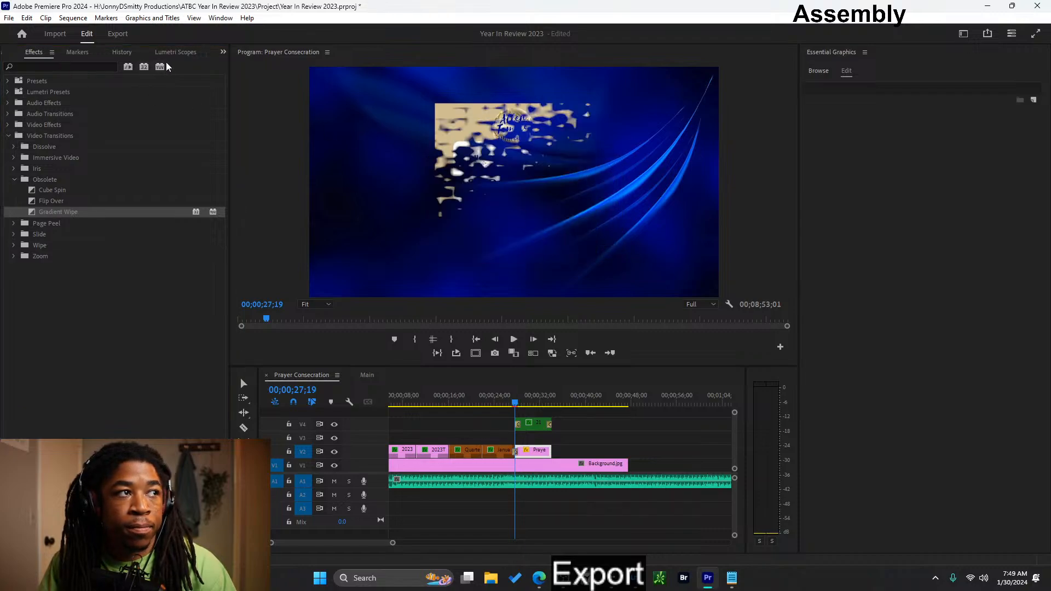
{"action": "left_click", "coordinate": [224, 52]}
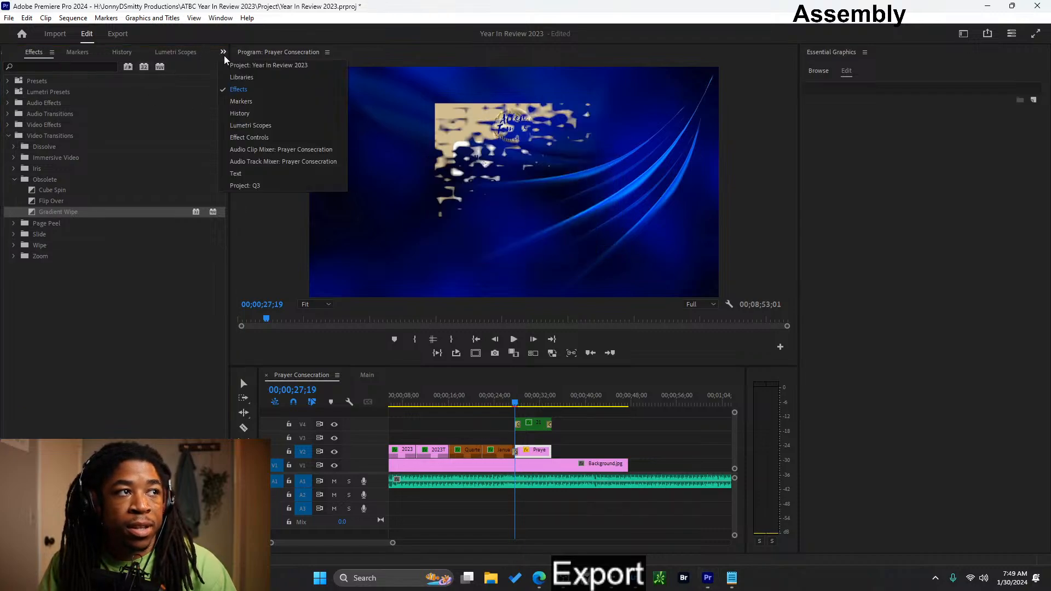
{"action": "left_click", "coordinate": [257, 139]}
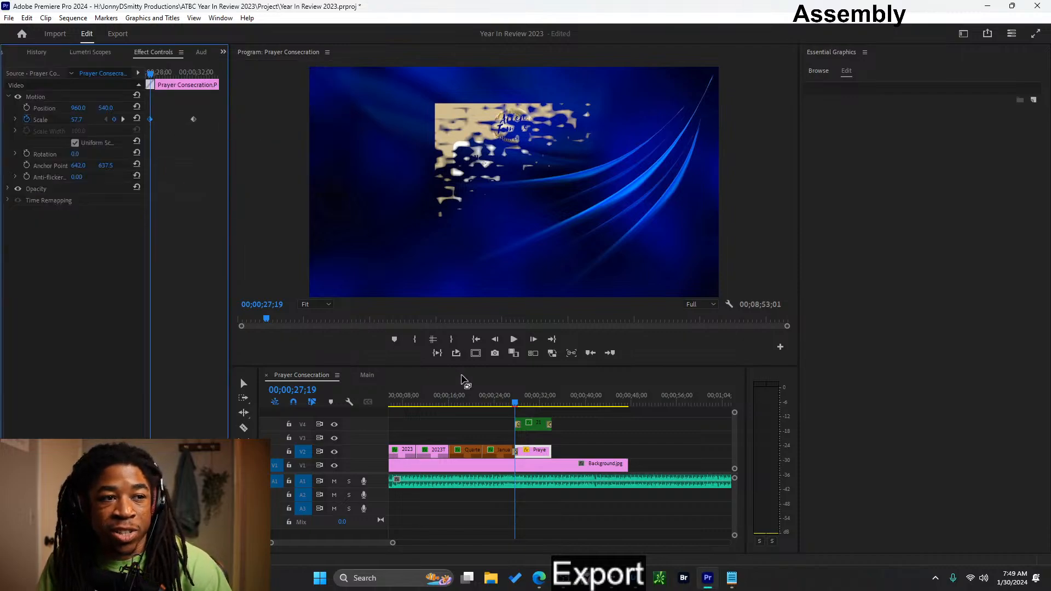
- Try moving the prayer image's first scale keyframe ahead of the clip's start and play the entrance from the January title
{"action": "left_click", "coordinate": [509, 404]}
{"action": "left_click_drag", "start_coordinate": [509, 404], "coordinate": [521, 403]}
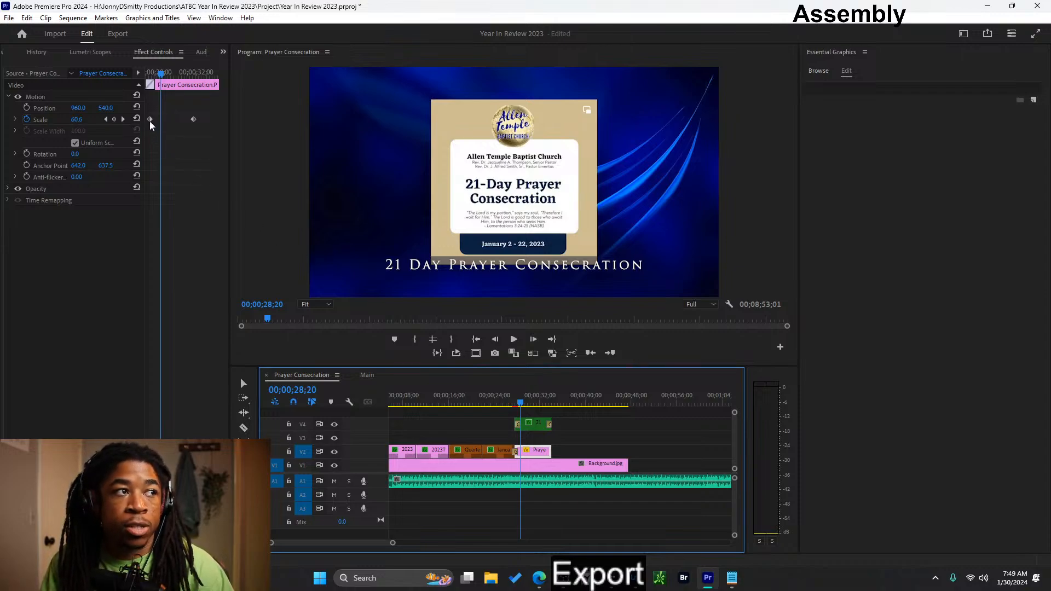
{"action": "left_click_drag", "start_coordinate": [149, 121], "coordinate": [143, 120]}
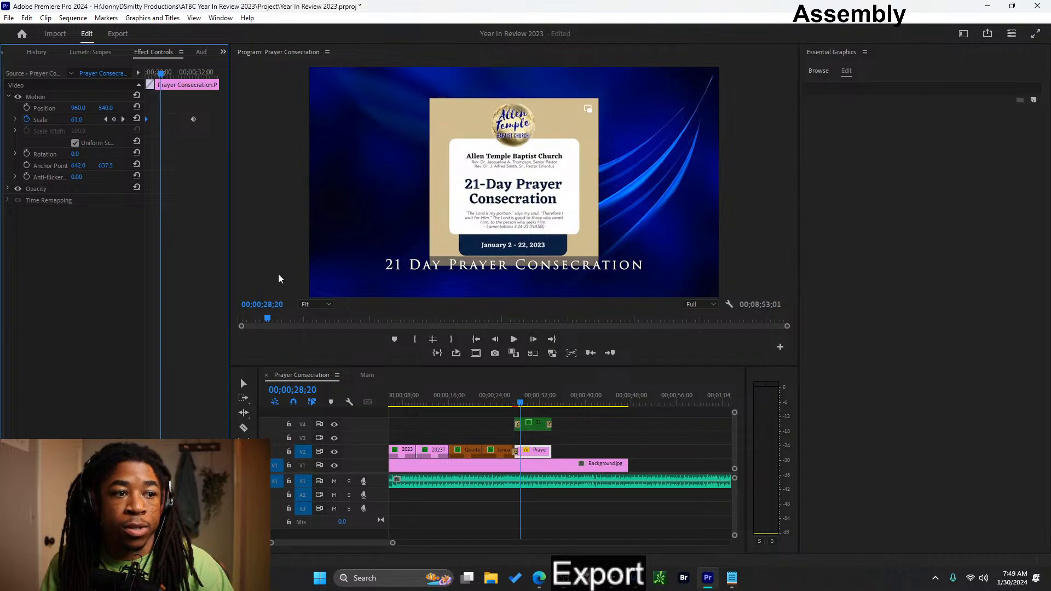
{"action": "left_click", "coordinate": [510, 394]}
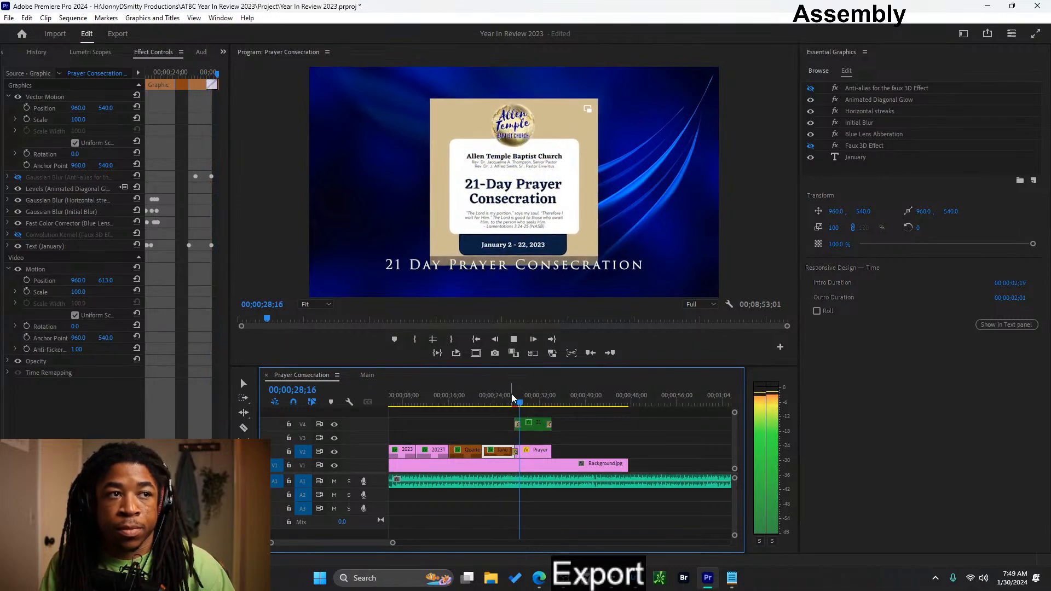
{"action": "left_click", "coordinate": [510, 395]}
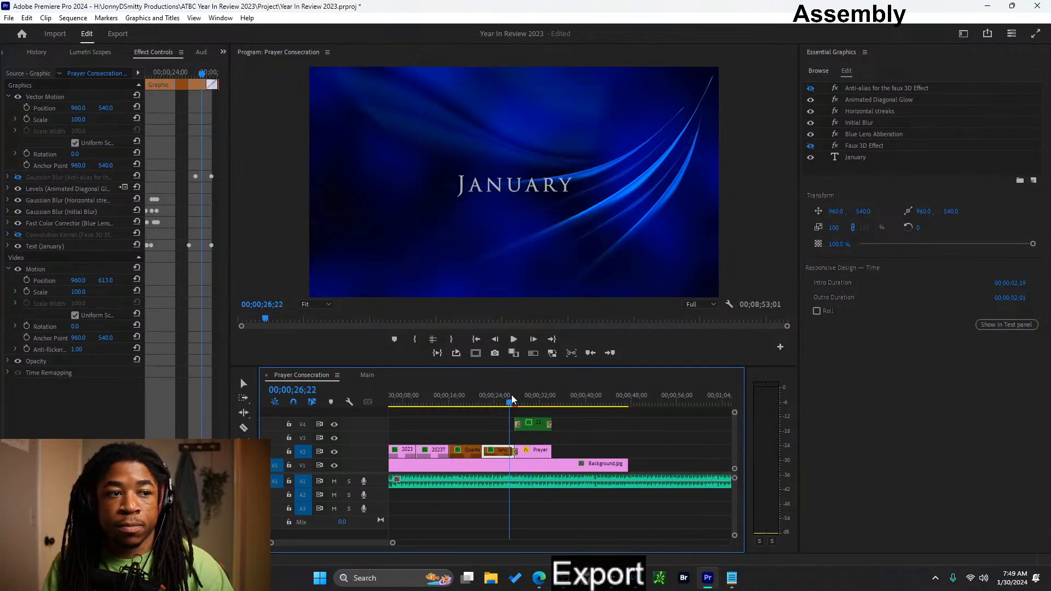
{"action": "key", "text": "space"}
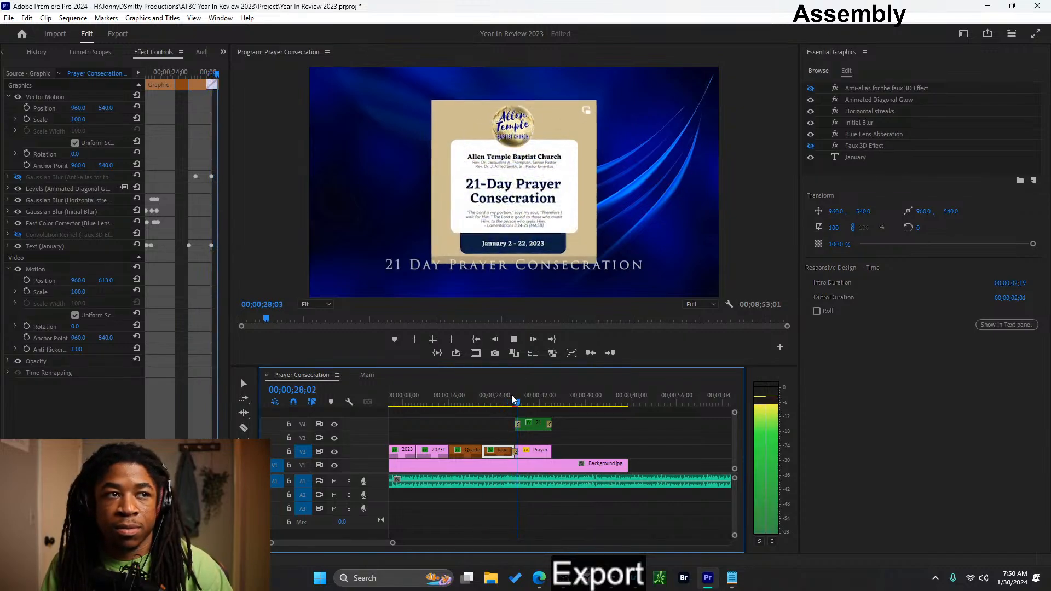
{"action": "left_click", "coordinate": [539, 451]}
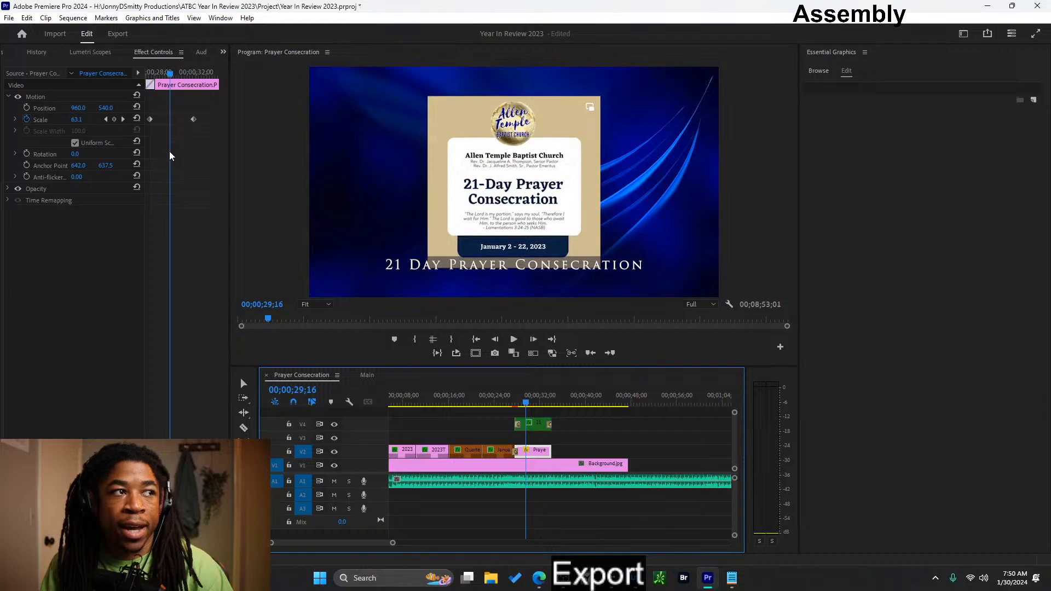
- Play back the transition from the January title into the prayer image to check its Gradient Wipe and growth
{"action": "left_click", "coordinate": [510, 403]}
{"action": "left_click_drag", "start_coordinate": [511, 402], "coordinate": [507, 403]}
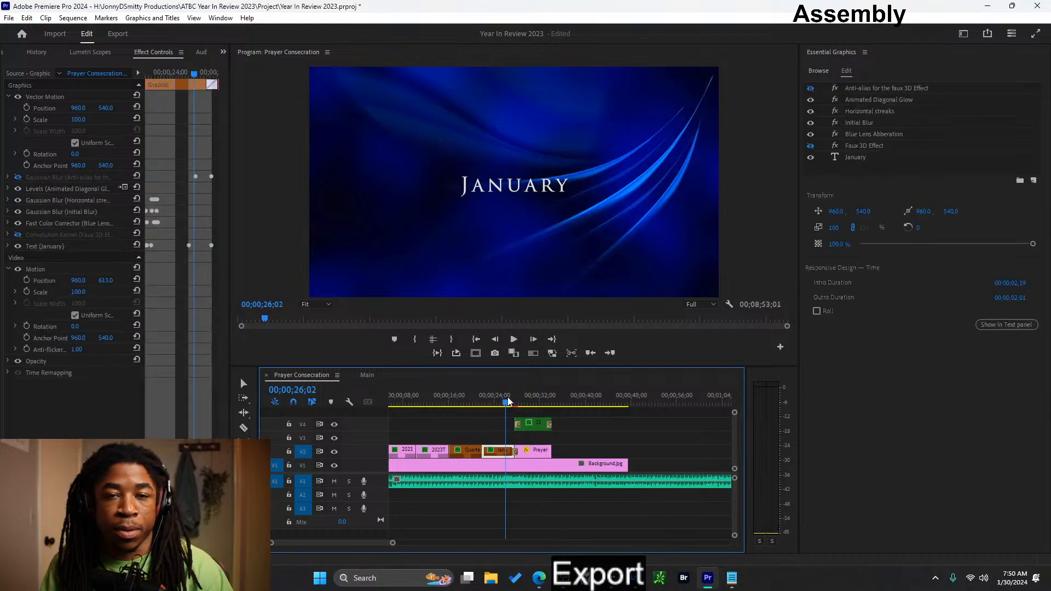
{"action": "key", "text": "space"}
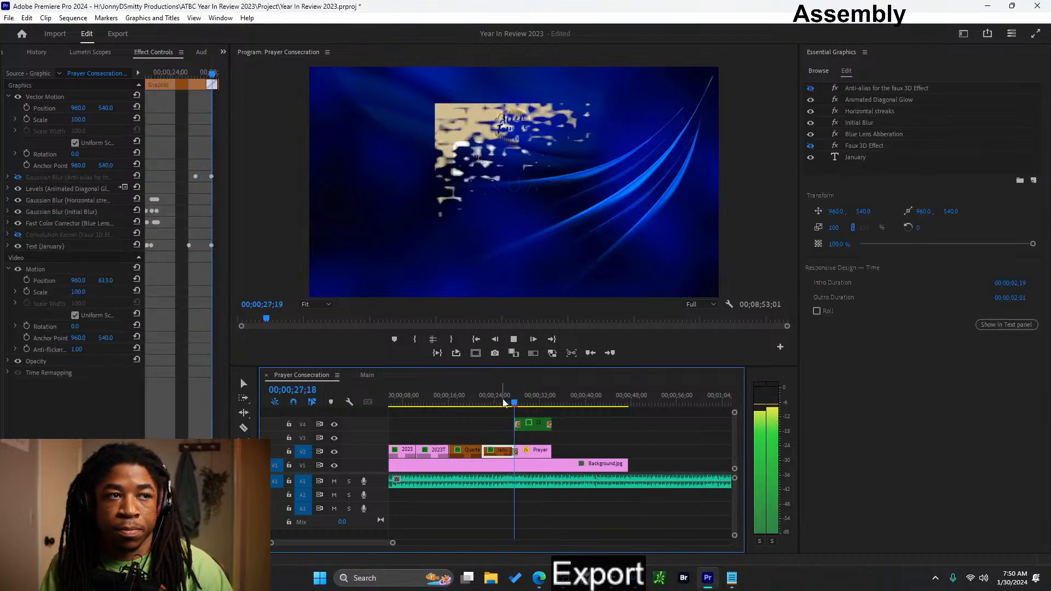
{"action": "left_click", "coordinate": [507, 403]}
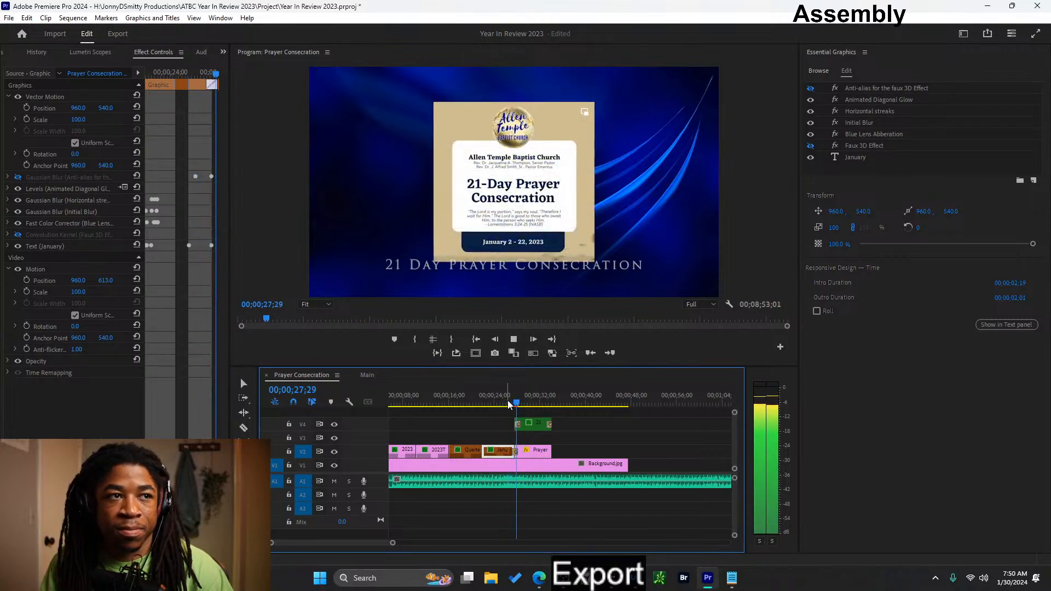
{"action": "left_click", "coordinate": [508, 402]}
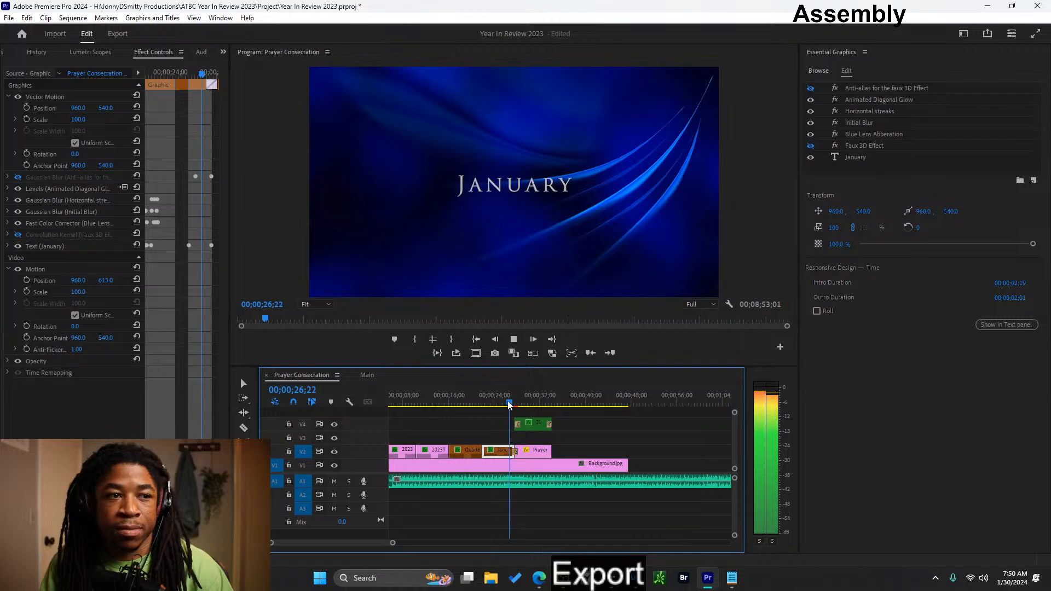
- Move the prayer image's second scale keyframe out to the clip's end and play the section back from the January title
{"action": "left_click", "coordinate": [537, 448]}
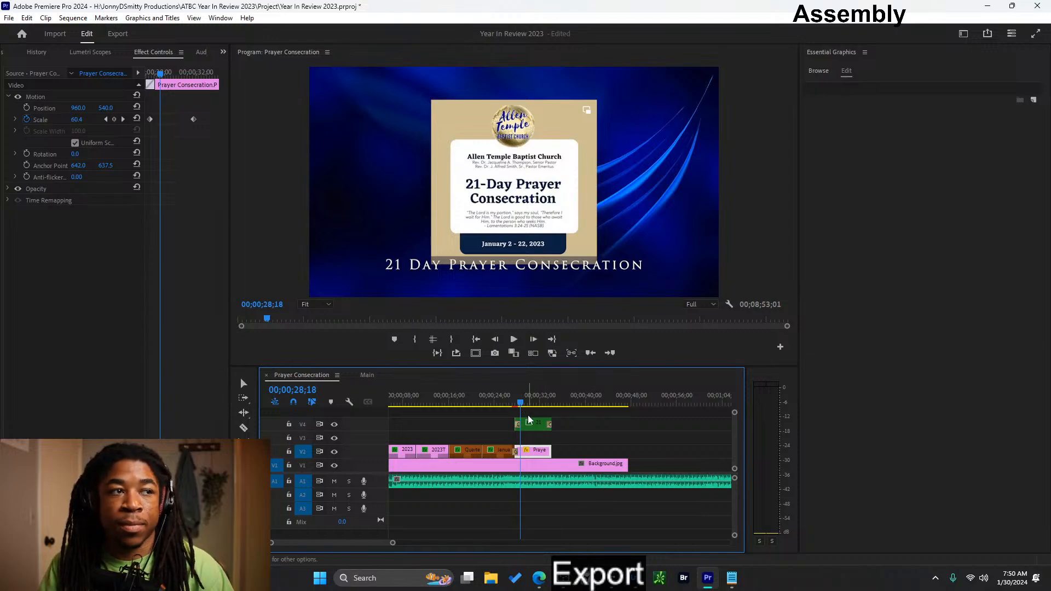
{"action": "left_click_drag", "start_coordinate": [193, 120], "coordinate": [218, 122]}
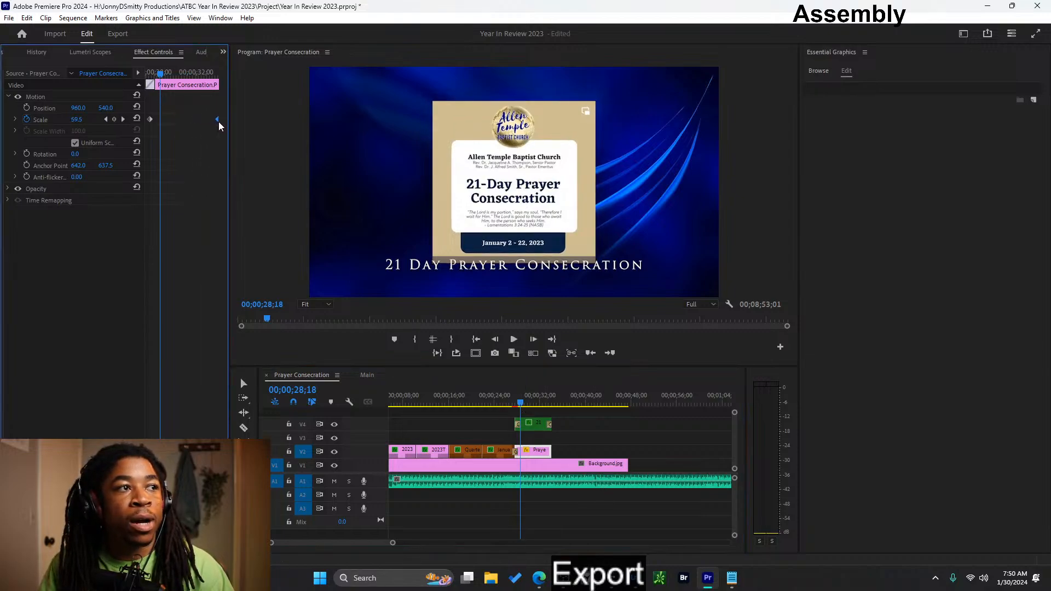
{"action": "left_click_drag", "start_coordinate": [519, 397], "coordinate": [509, 403]}
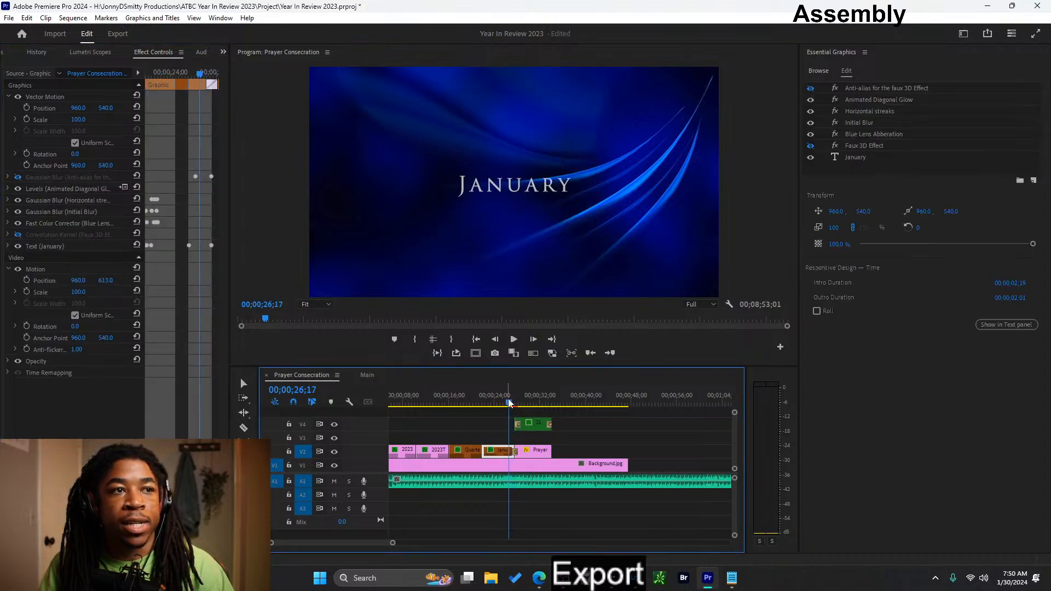
{"action": "key", "text": "space"}
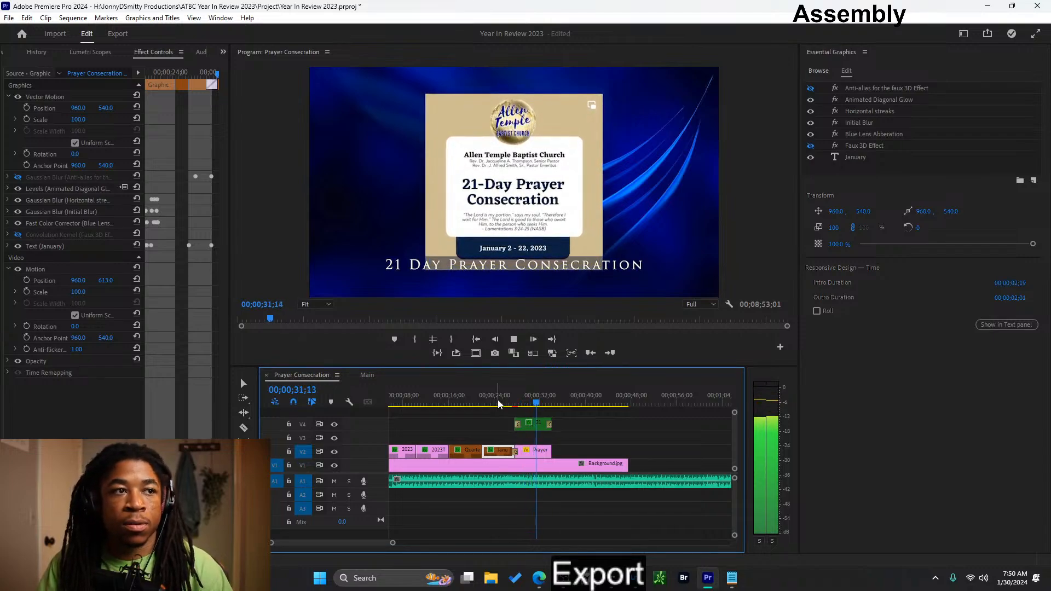
{"action": "key", "text": "space"}
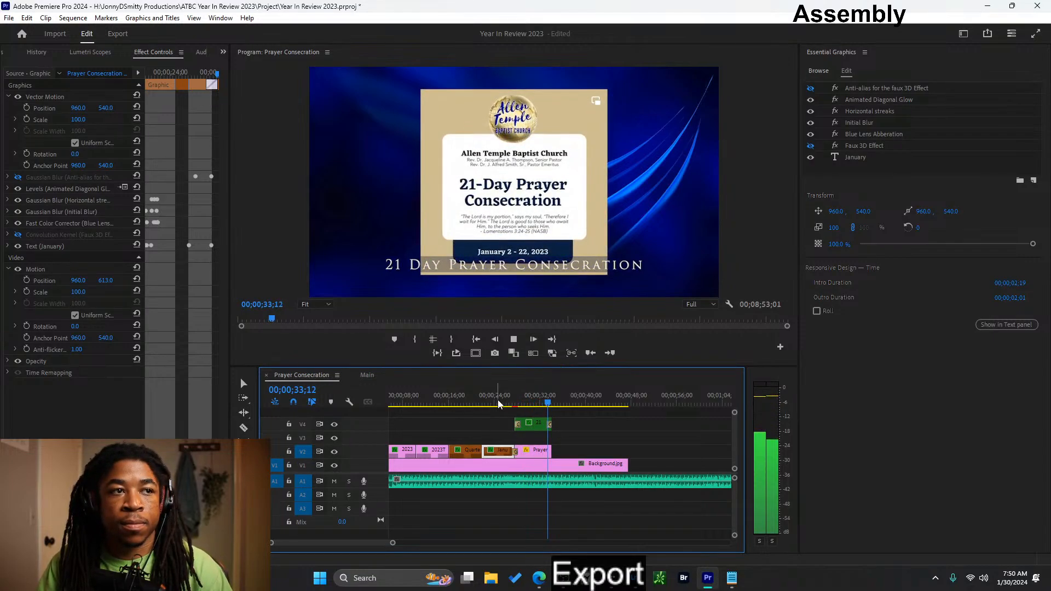
- Check the prayer image's scale keyframes and pull the last one back inside the clip's end, at about 00;00;33;24
{"action": "left_click", "coordinate": [533, 450]}
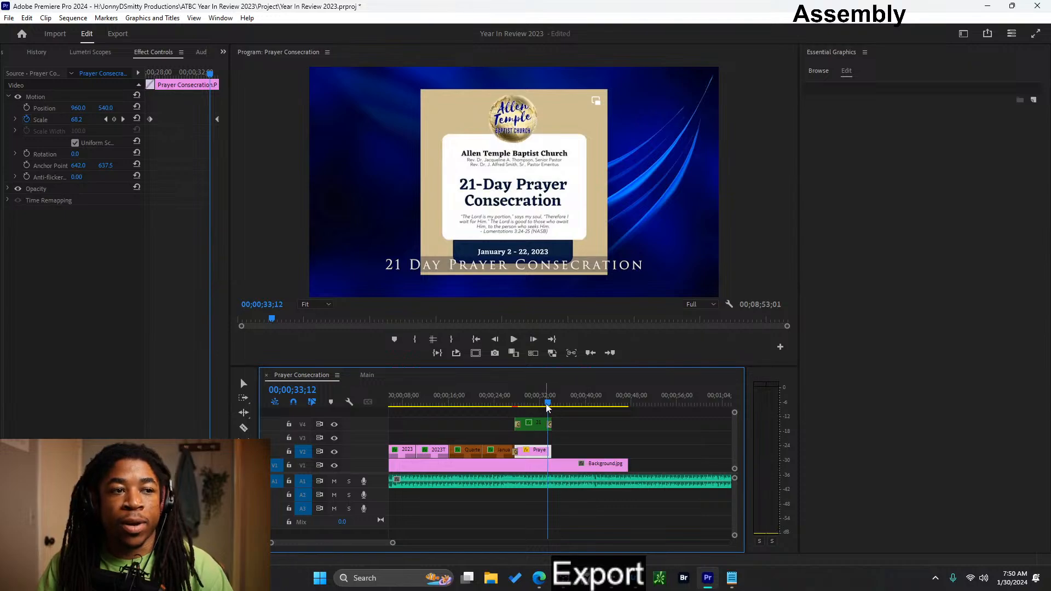
{"action": "left_click_drag", "start_coordinate": [547, 415], "coordinate": [540, 415]}
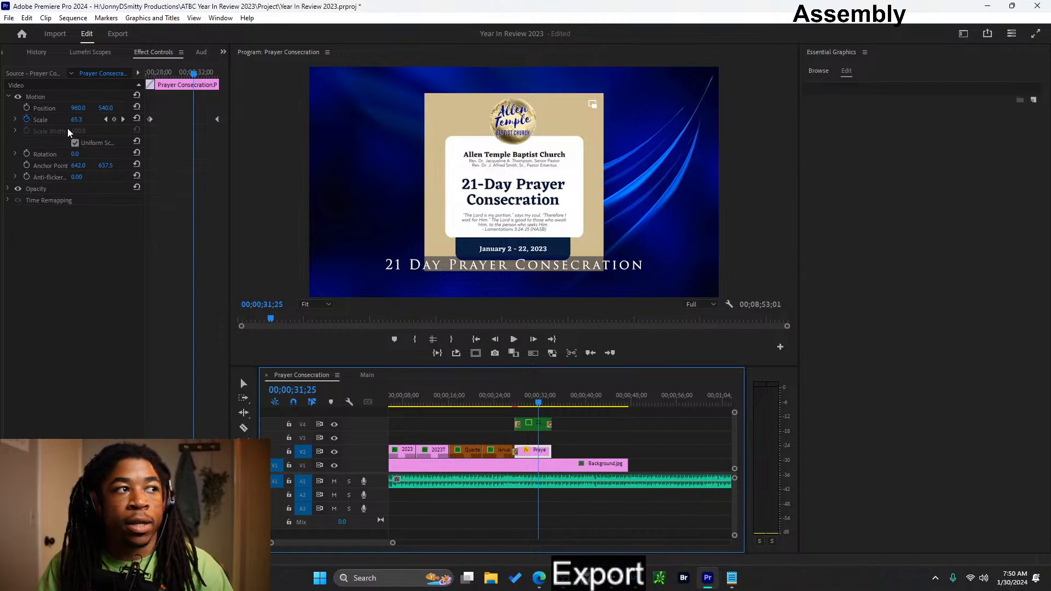
{"action": "left_click", "coordinate": [107, 119]}
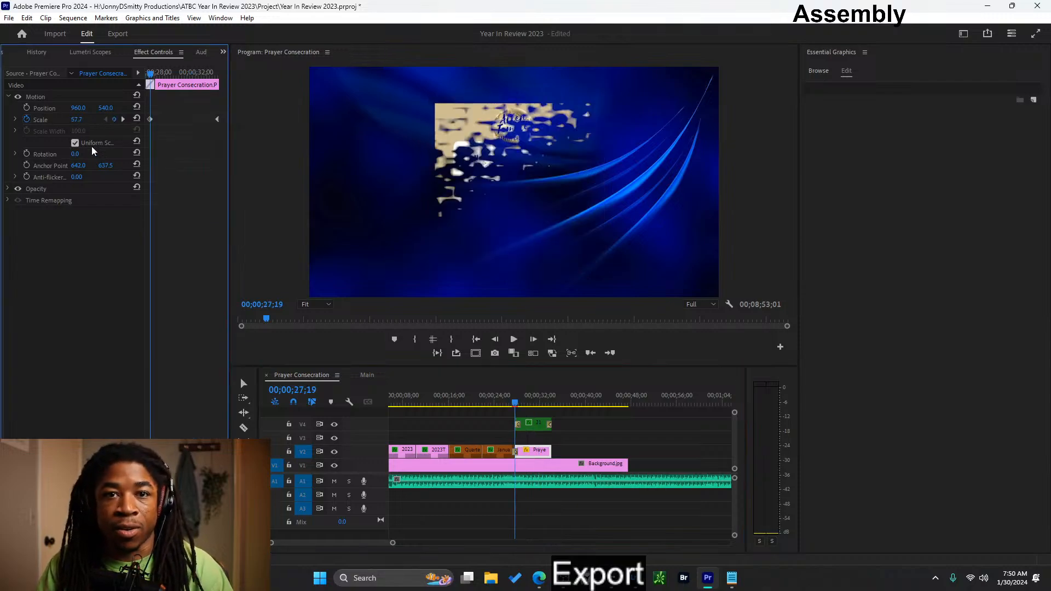
{"action": "left_click", "coordinate": [123, 119]}
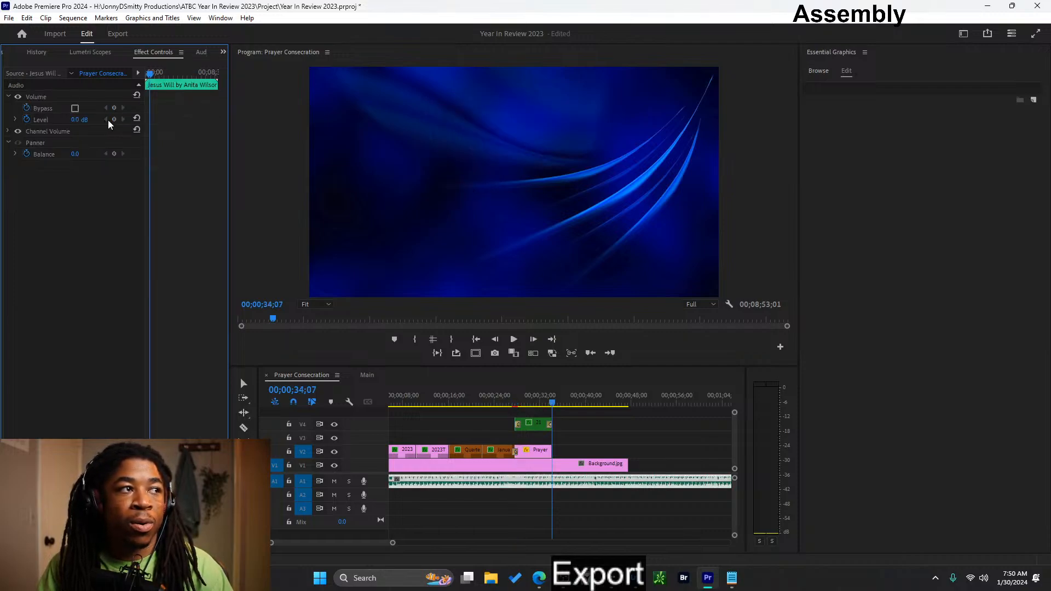
{"action": "left_click", "coordinate": [533, 452]}
{"action": "left_click", "coordinate": [542, 399]}
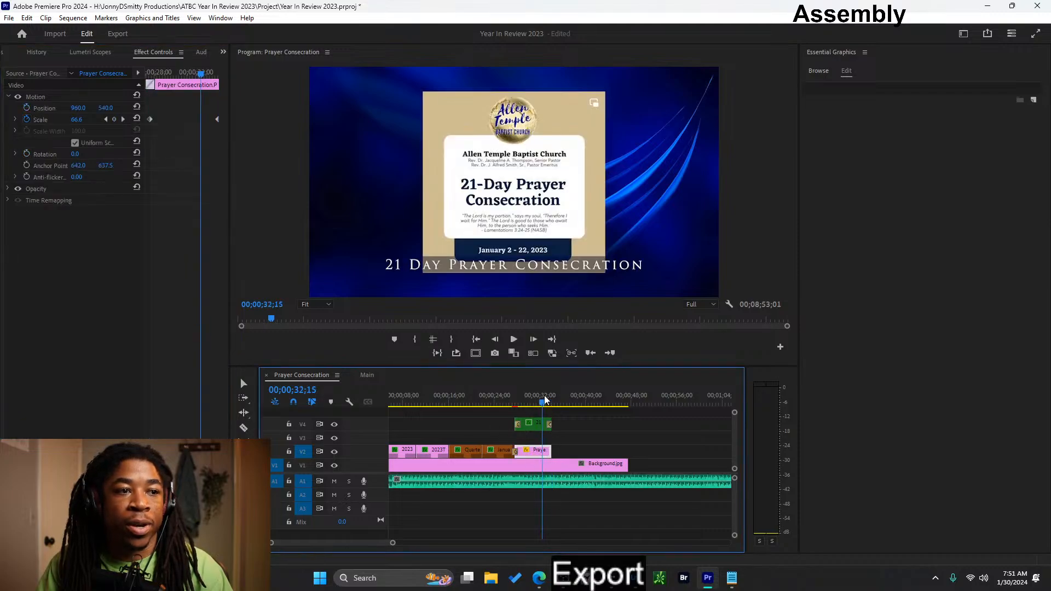
{"action": "left_click_drag", "start_coordinate": [216, 122], "coordinate": [212, 121]}
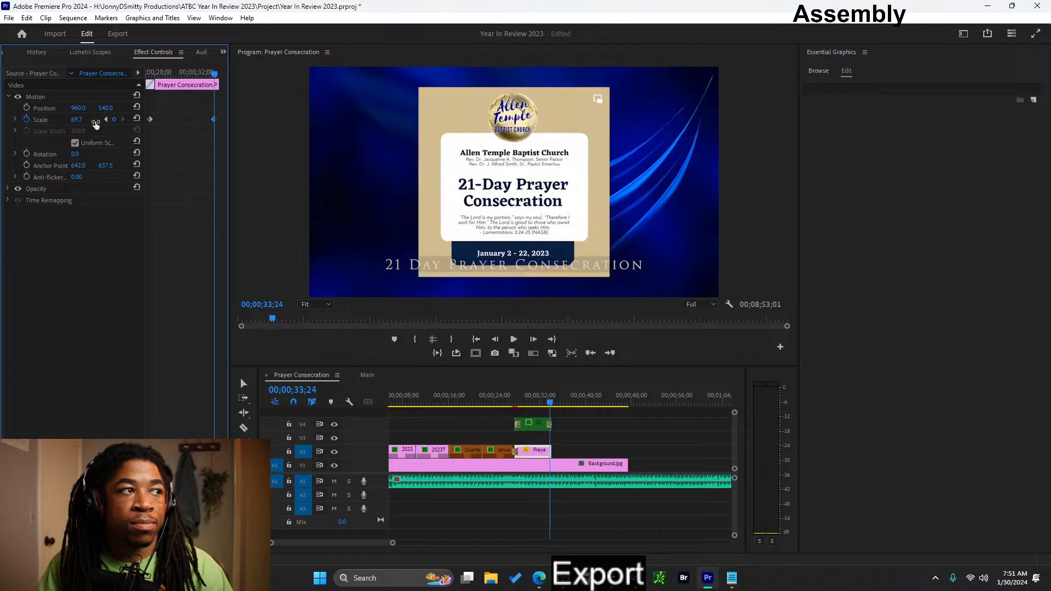
- Try a scale of 81.7 on the prayer image's last keyframe and play the section back
{"action": "left_click", "coordinate": [124, 119]}
{"action": "left_click_drag", "start_coordinate": [76, 120], "coordinate": [74, 119]}
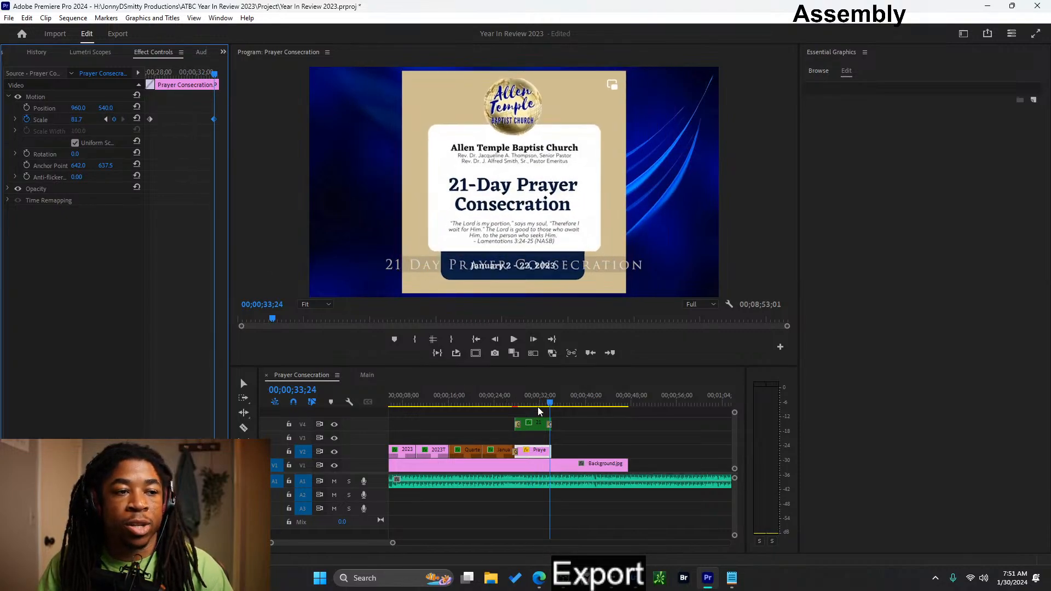
{"action": "left_click_drag", "start_coordinate": [539, 412], "coordinate": [510, 395]}
{"action": "key", "text": "space"}
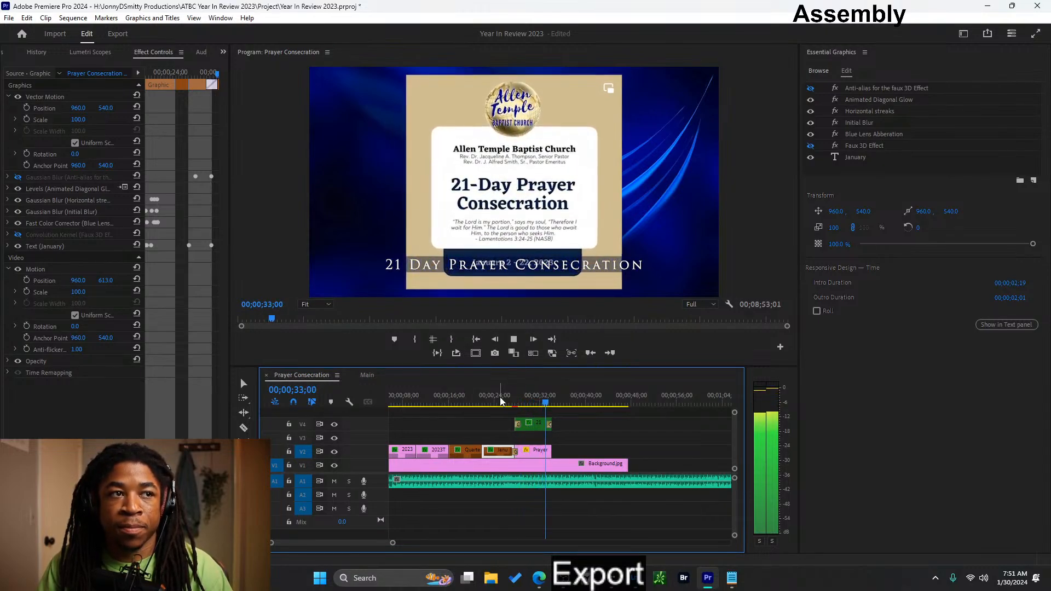
{"action": "left_click_drag", "start_coordinate": [541, 396], "coordinate": [525, 401]}
{"action": "key", "text": "space"}
{"action": "key", "text": "space"}
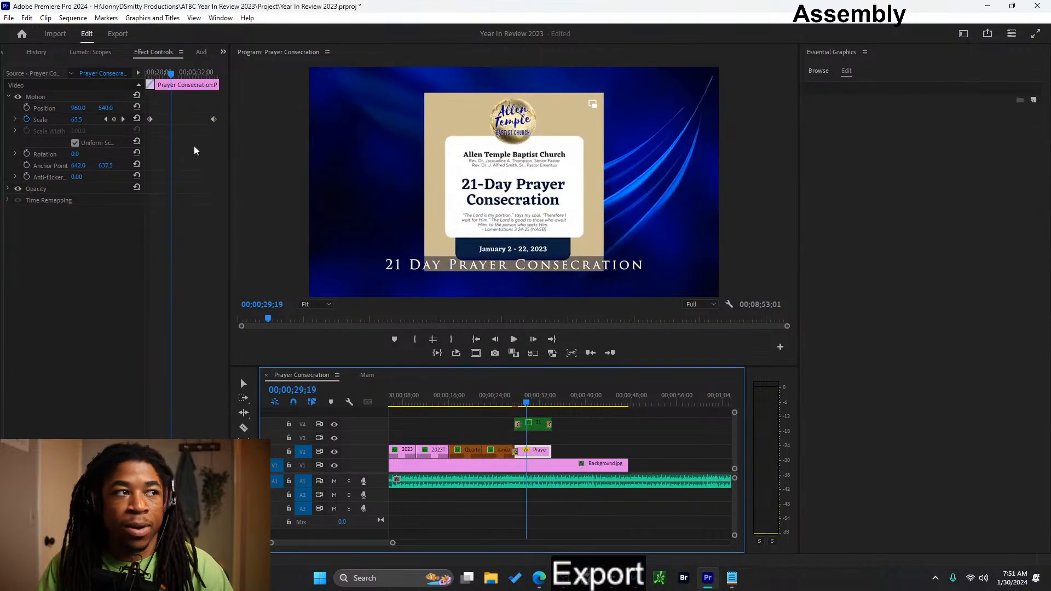
- Set the scale at the prayer image's last keyframe to 72.7 and play the section back from the January title
{"action": "left_click", "coordinate": [124, 120]}
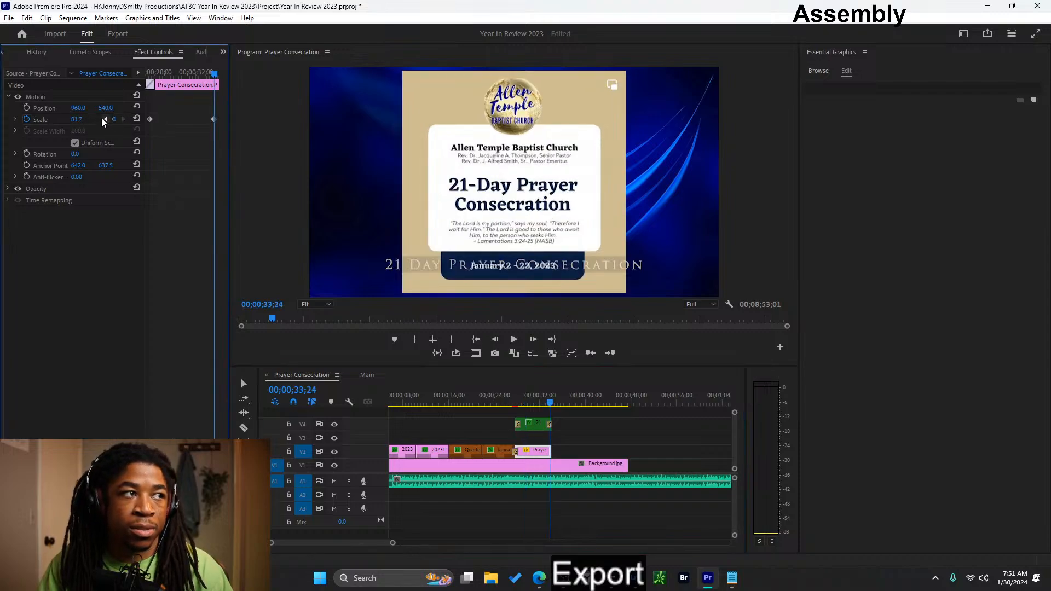
{"action": "left_click", "coordinate": [105, 120]}
{"action": "left_click", "coordinate": [123, 120]}
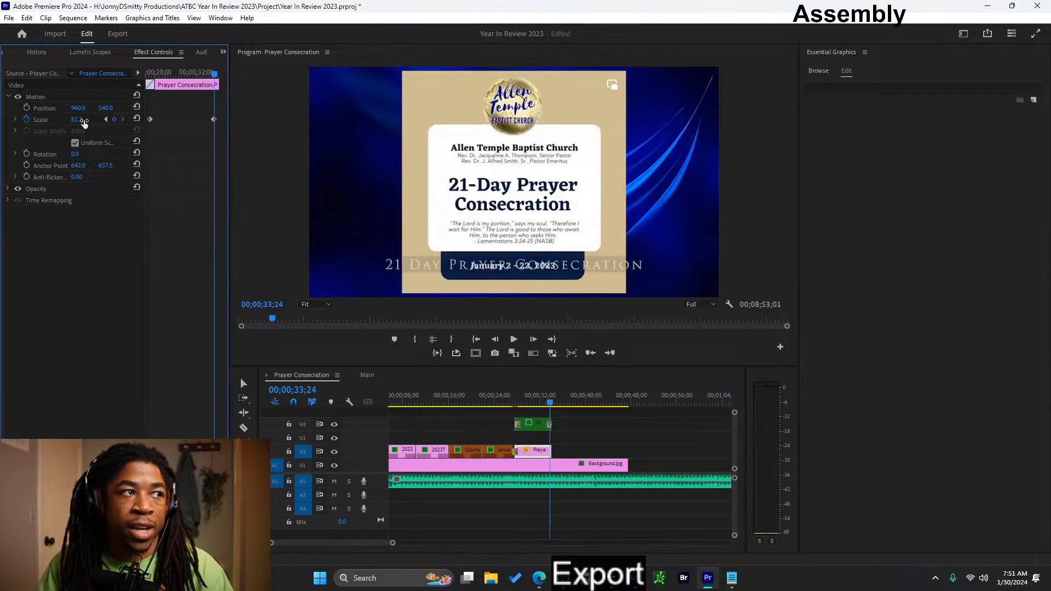
{"action": "left_click_drag", "start_coordinate": [84, 123], "coordinate": [79, 123]}
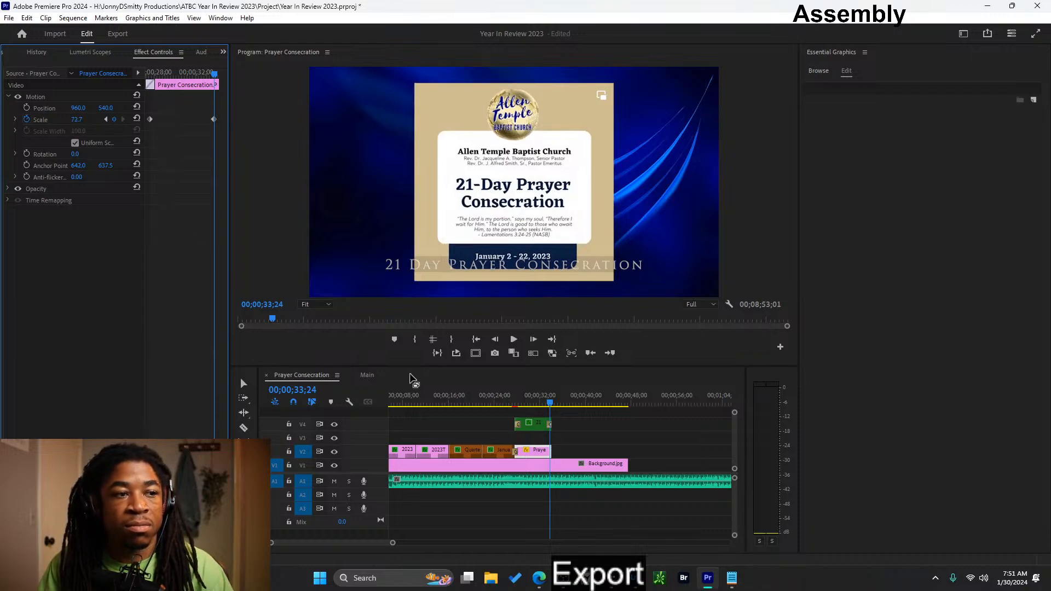
{"action": "left_click", "coordinate": [516, 394]}
{"action": "key", "text": "space"}
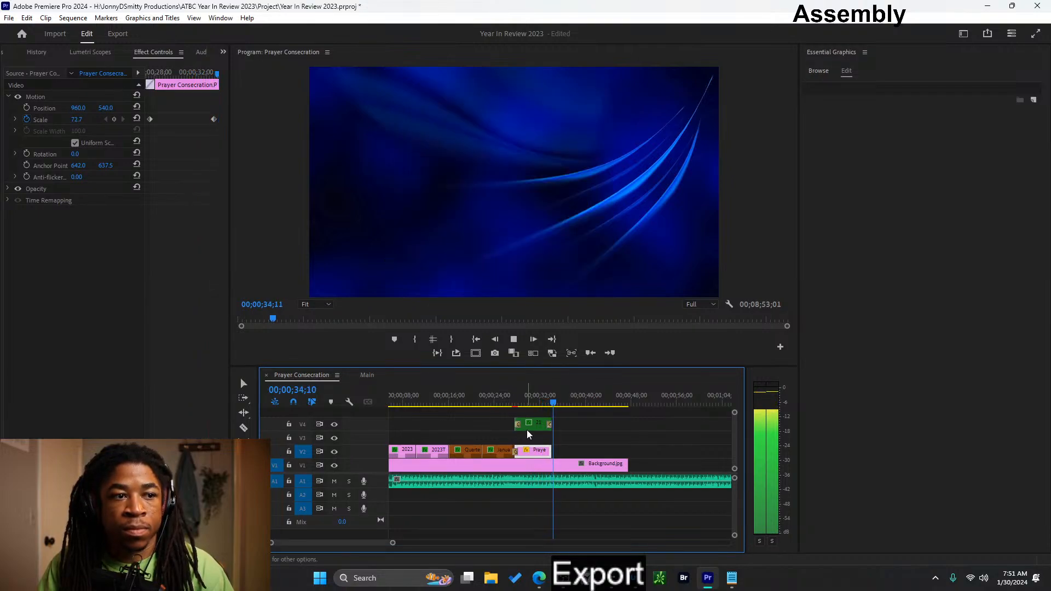
{"action": "left_click", "coordinate": [534, 390]}
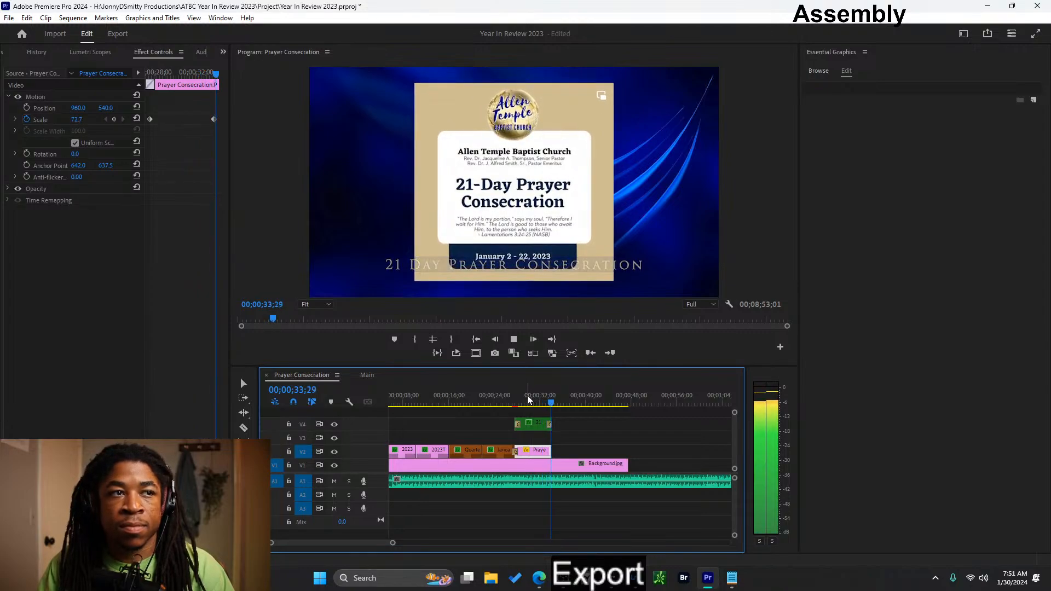
{"action": "left_click_drag", "start_coordinate": [516, 397], "coordinate": [506, 397]}
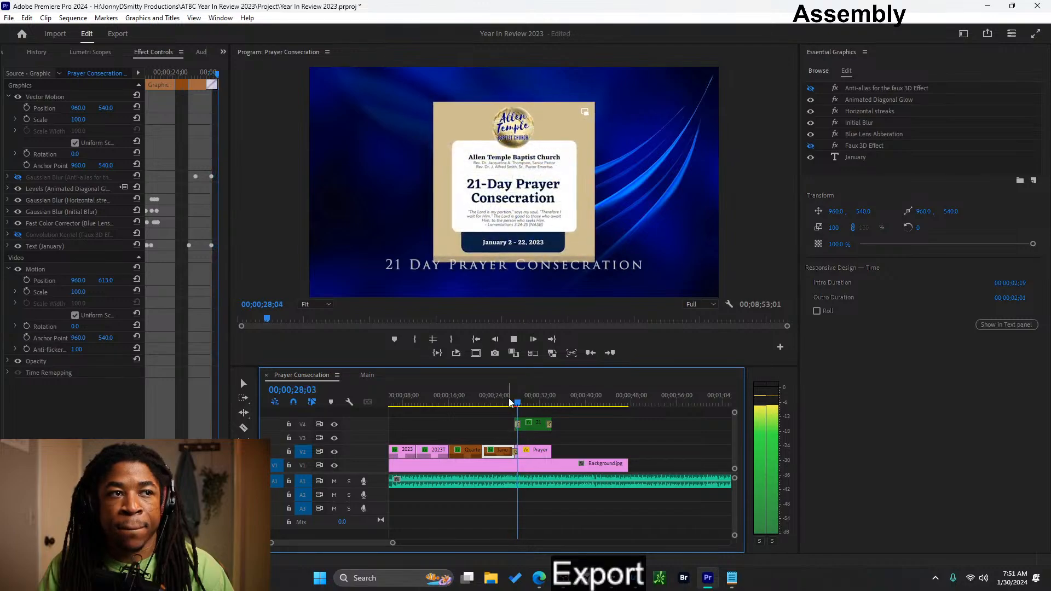
{"action": "key", "text": "space"}
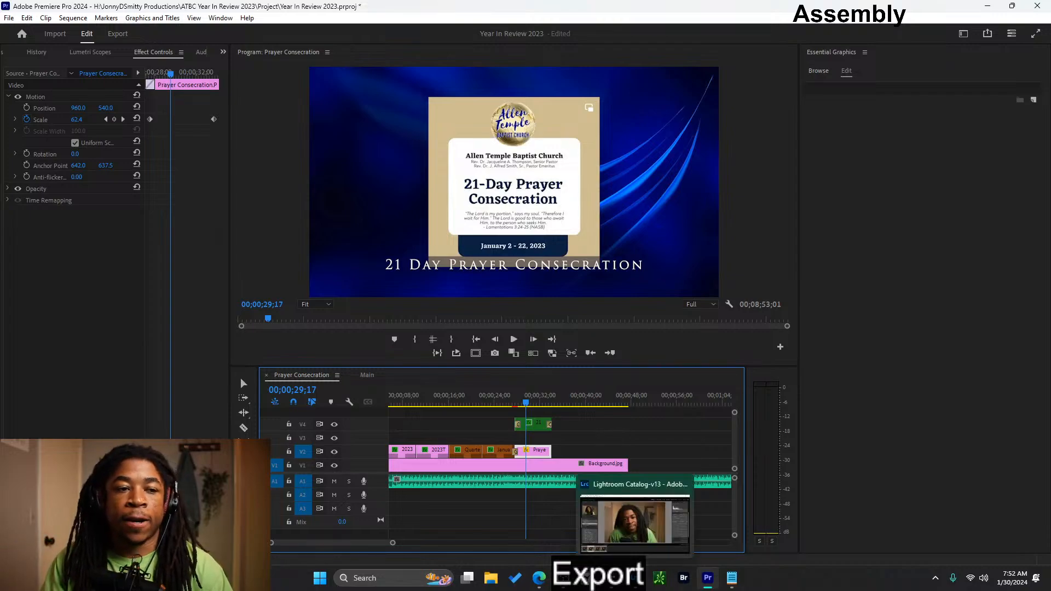
- Switch to the open Lightroom catalog
{"action": "left_click", "coordinate": [635, 586]}
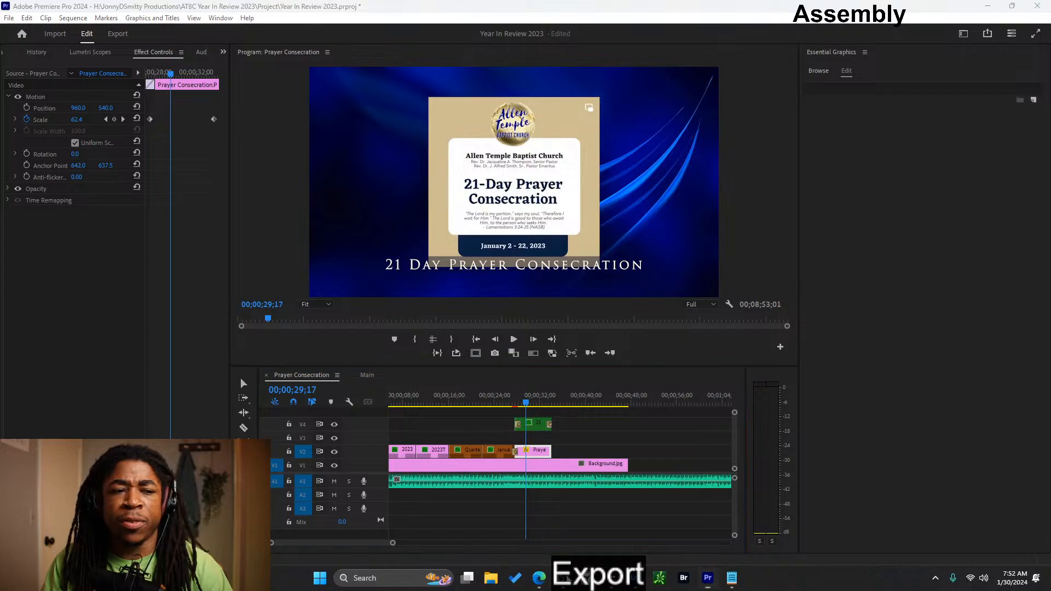